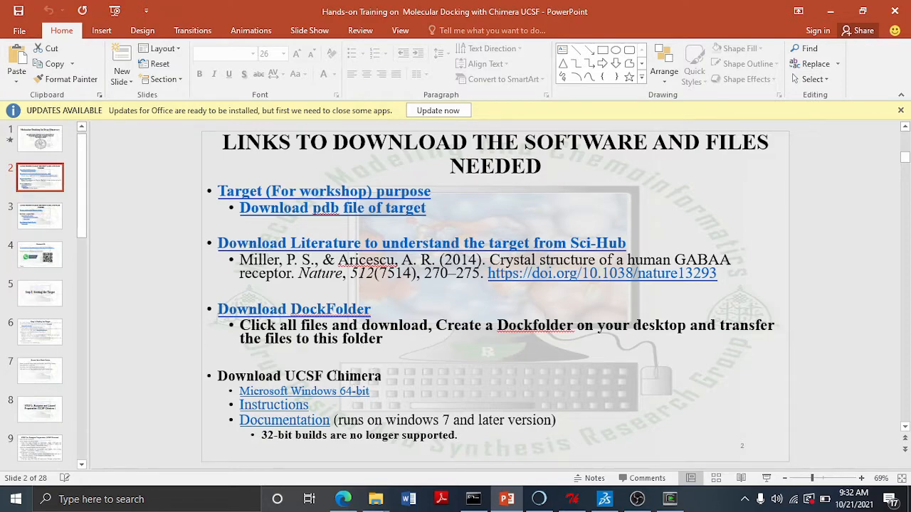
- Review the presentation slides listing software download links and contact information
{"action": "left_click", "coordinate": [56, 222]}
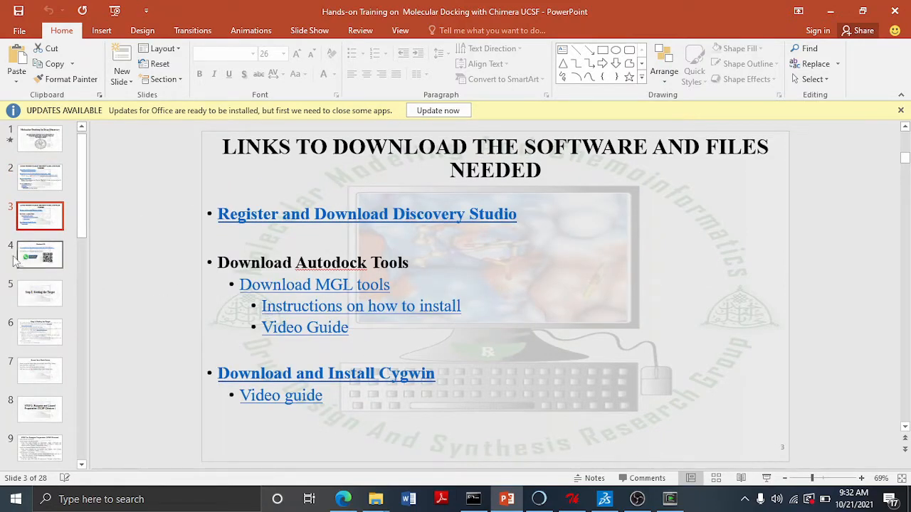
{"action": "left_click", "coordinate": [40, 255]}
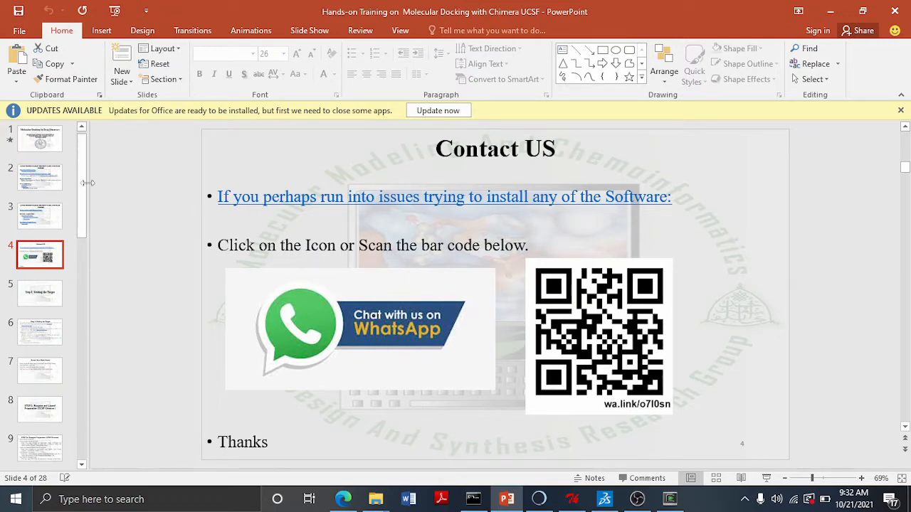
{"action": "left_click", "coordinate": [40, 178]}
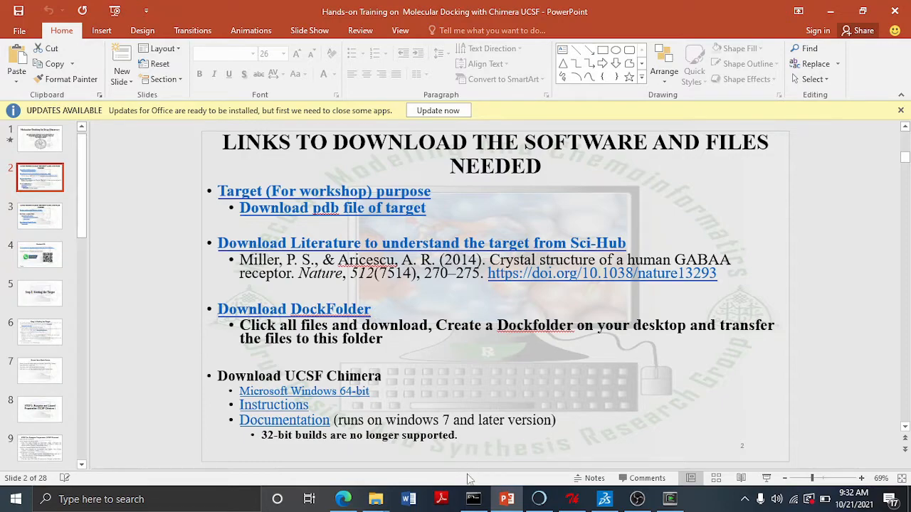
- Switch to the browser's Dropbox DockFolder tab, download the whole folder, and open DockFolder.zip in WinRAR
{"action": "left_click", "coordinate": [343, 499]}
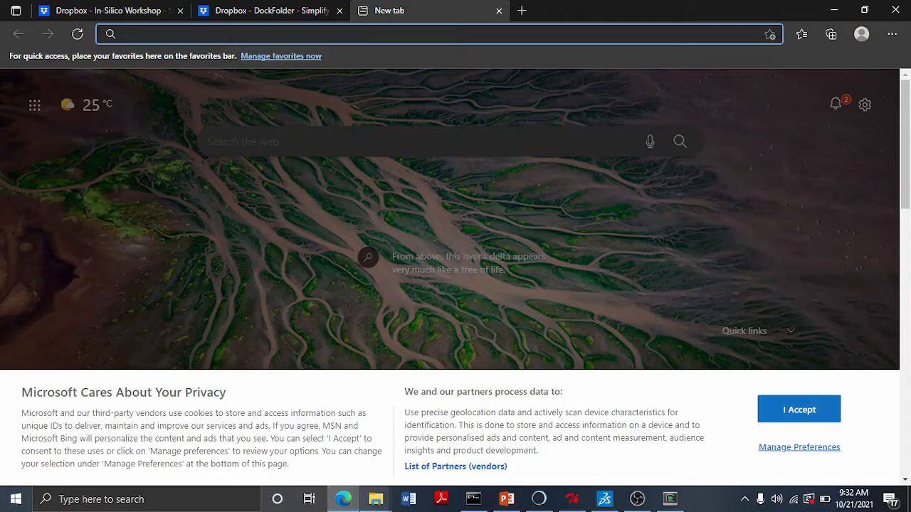
{"action": "left_click", "coordinate": [283, 13]}
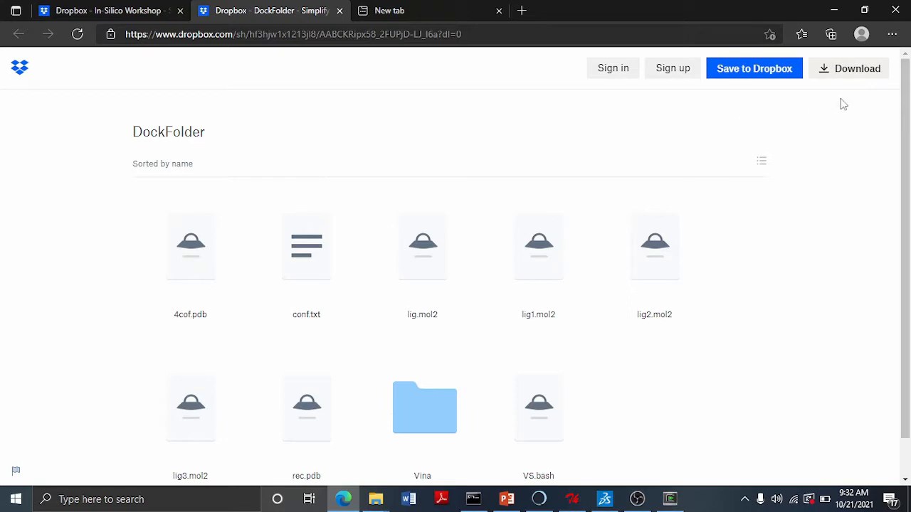
{"action": "left_click", "coordinate": [846, 74]}
{"action": "left_click", "coordinate": [854, 69]}
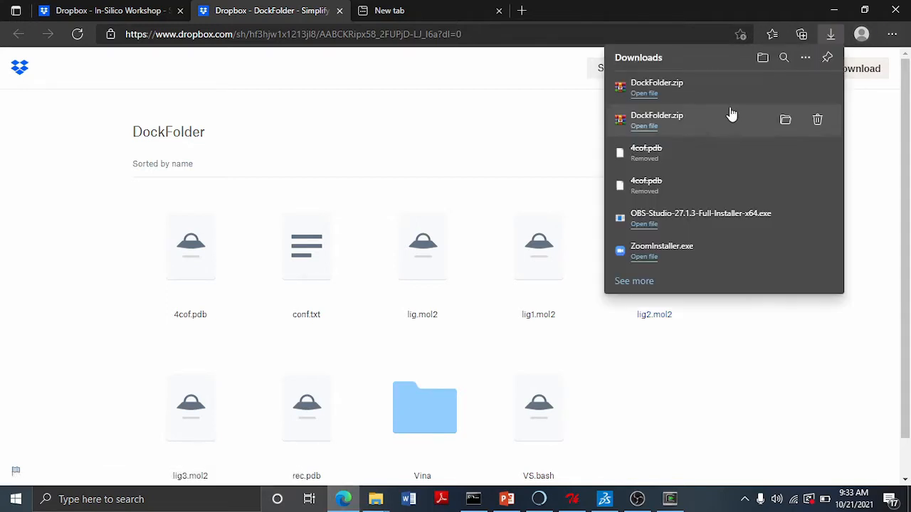
{"action": "left_click", "coordinate": [650, 98]}
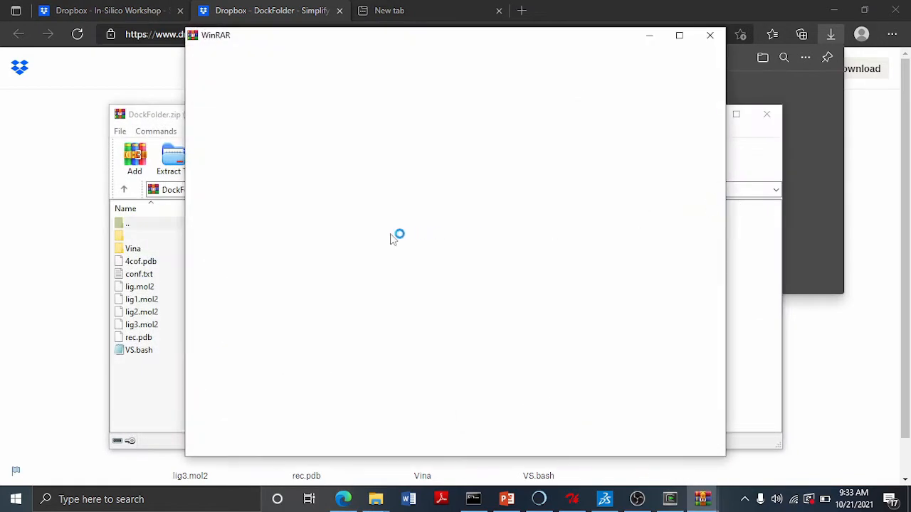
{"action": "left_click", "coordinate": [646, 39]}
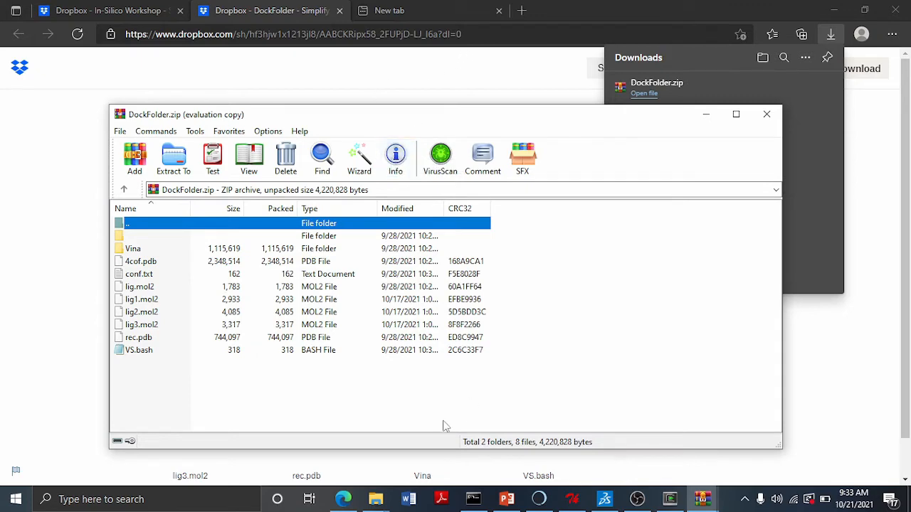
- Return to the presentation, open the 'Step I: Getting the Target' slide and select its RCSB link text
{"action": "left_click", "coordinate": [507, 500]}
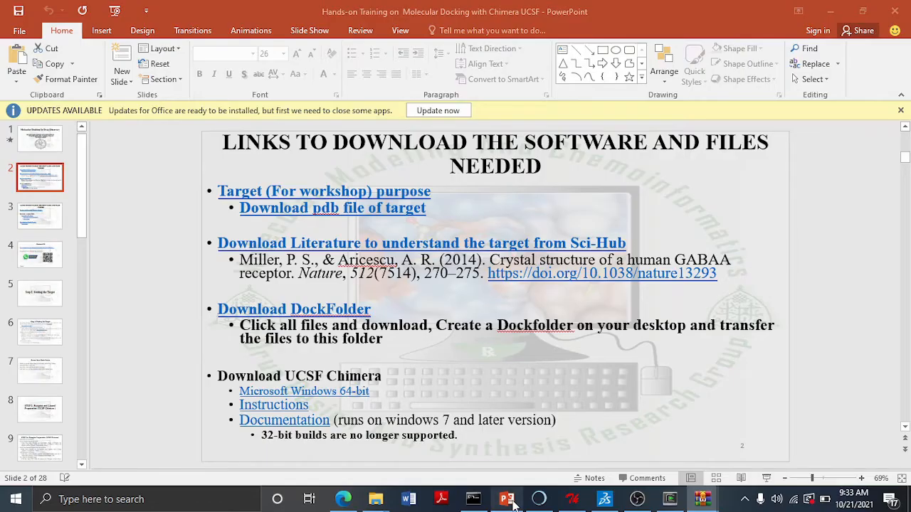
{"action": "left_click", "coordinate": [48, 302]}
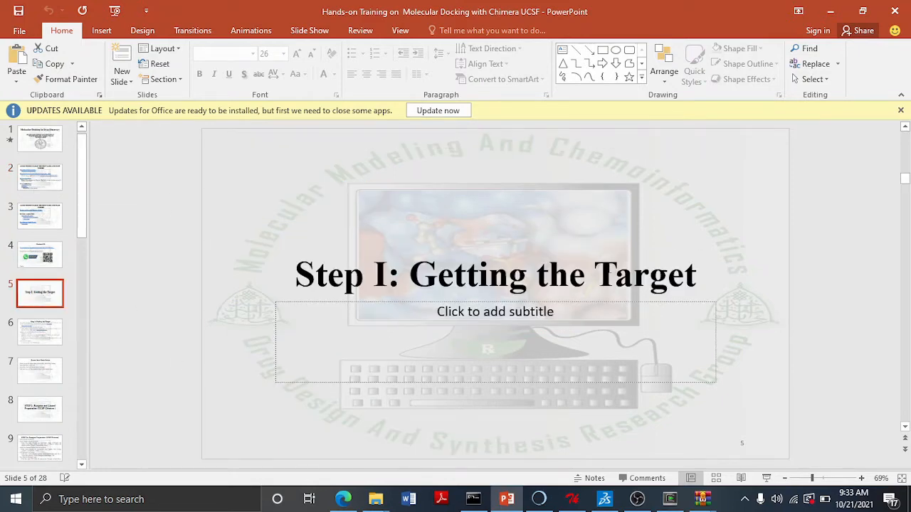
{"action": "left_click", "coordinate": [35, 335]}
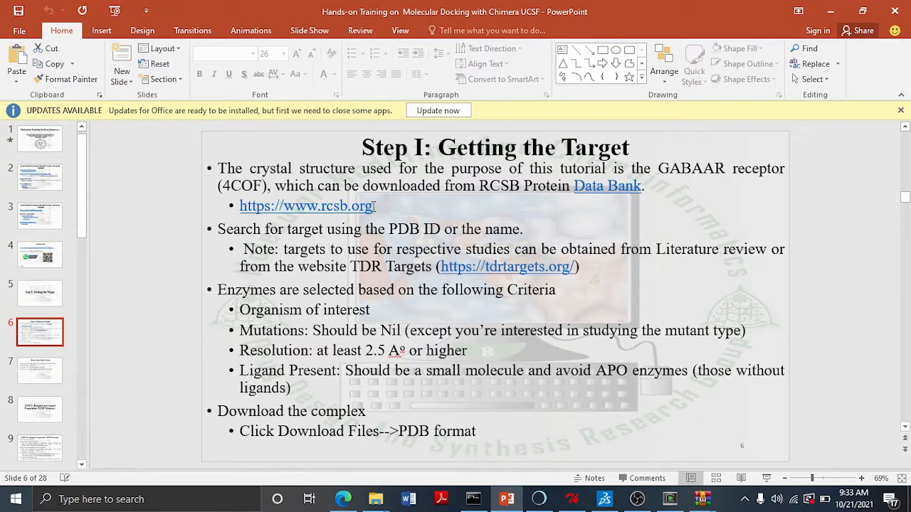
{"action": "mouse_move", "coordinate": [375, 205]}
{"action": "left_mouse_down"}
{"action": "mouse_move", "coordinate": [242, 207]}
{"action": "mouse_move", "coordinate": [254, 209]}
{"action": "left_mouse_up"}
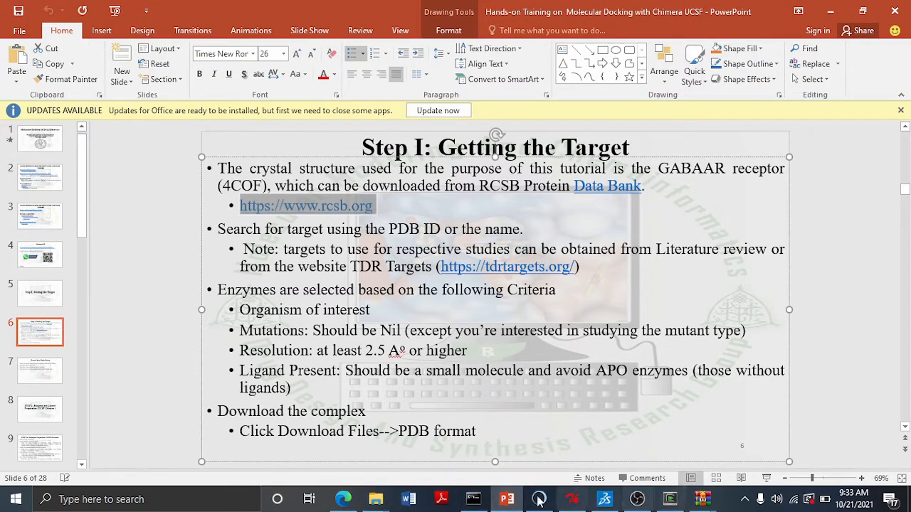
{"action": "left_click", "coordinate": [343, 499]}
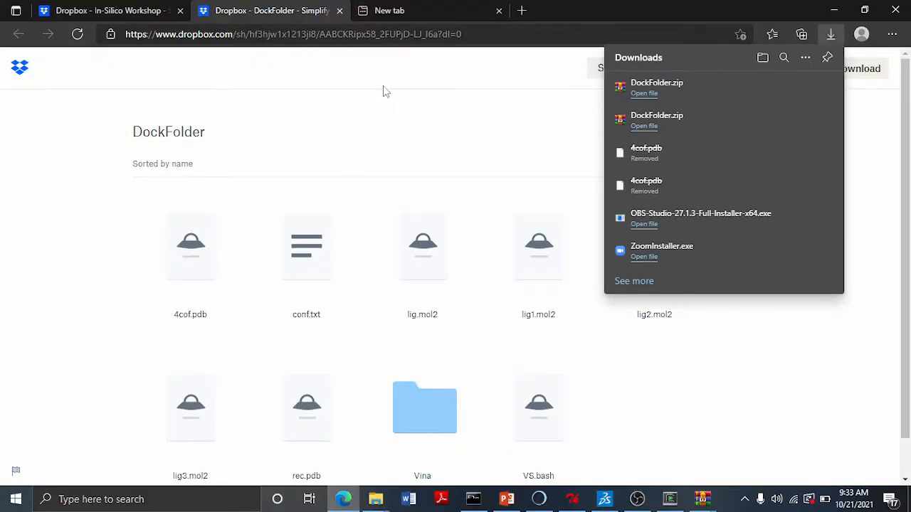
{"action": "left_click", "coordinate": [409, 13]}
{"action": "type", "text": "rcsb.org"}
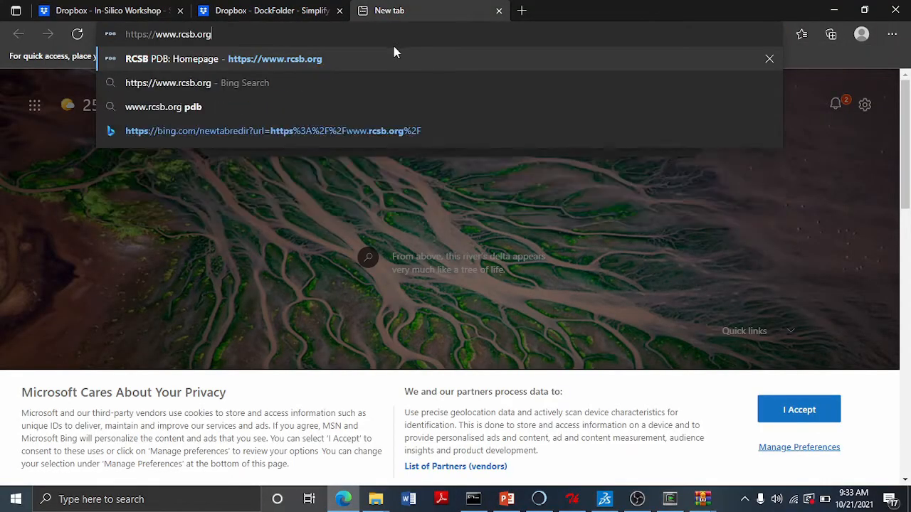
{"action": "key", "text": "Return"}
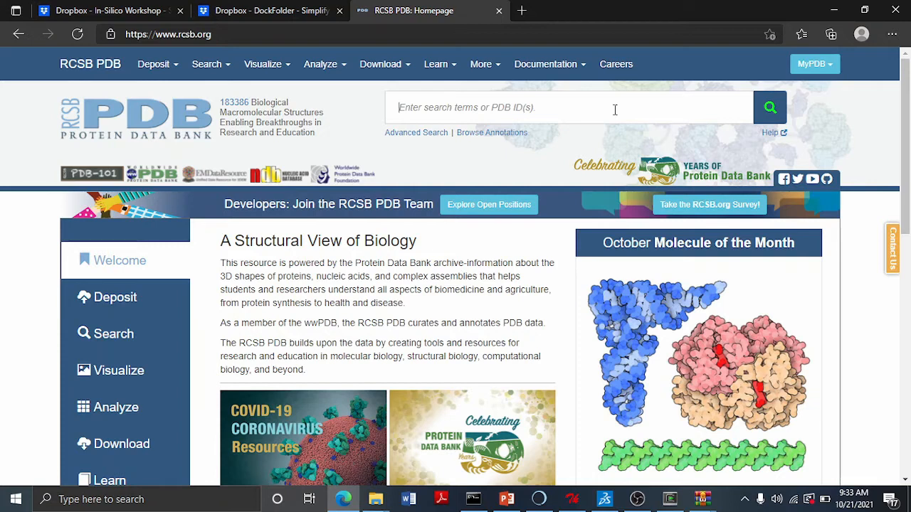
- Search the Protein Data Bank for the entry 4COF
{"action": "left_click", "coordinate": [615, 110]}
{"action": "type", "text": "4"}
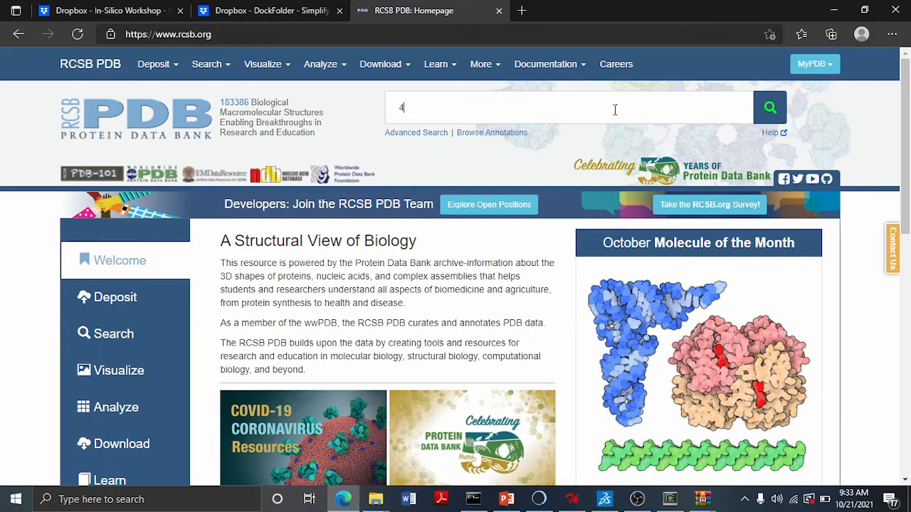
{"action": "type", "text": "COF"}
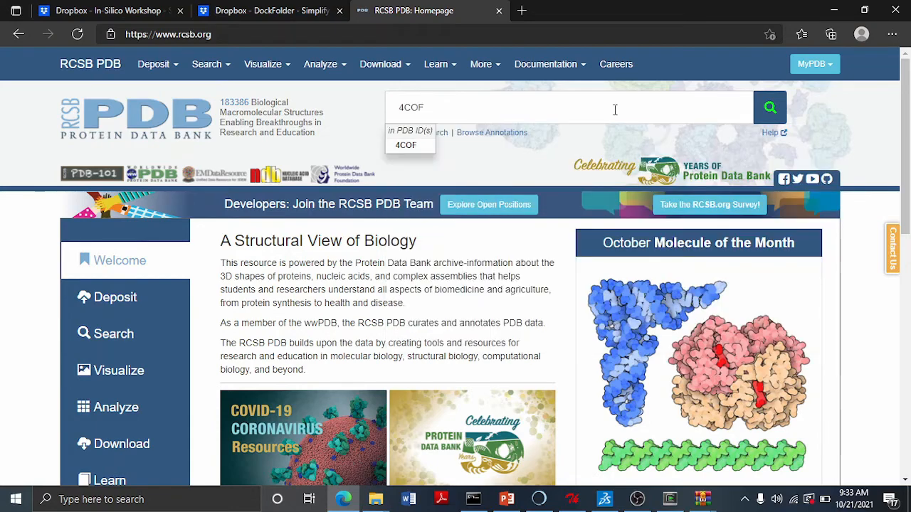
{"action": "key", "text": "Return"}
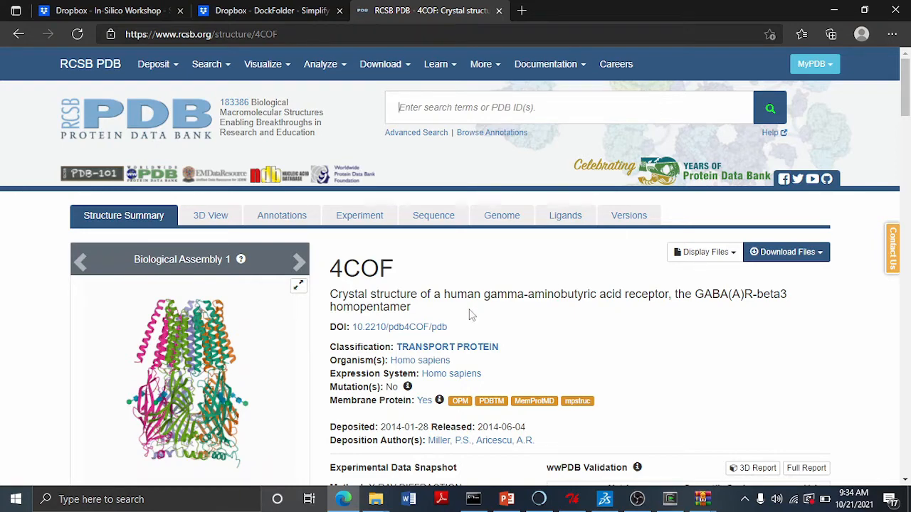
- Scroll through the 4COF entry page, expanding the full abstract and reviewing its macromolecules, ligands and validation data
{"action": "scroll", "coordinate": [450, 301], "scroll_direction": "down", "scroll_amount": 1}
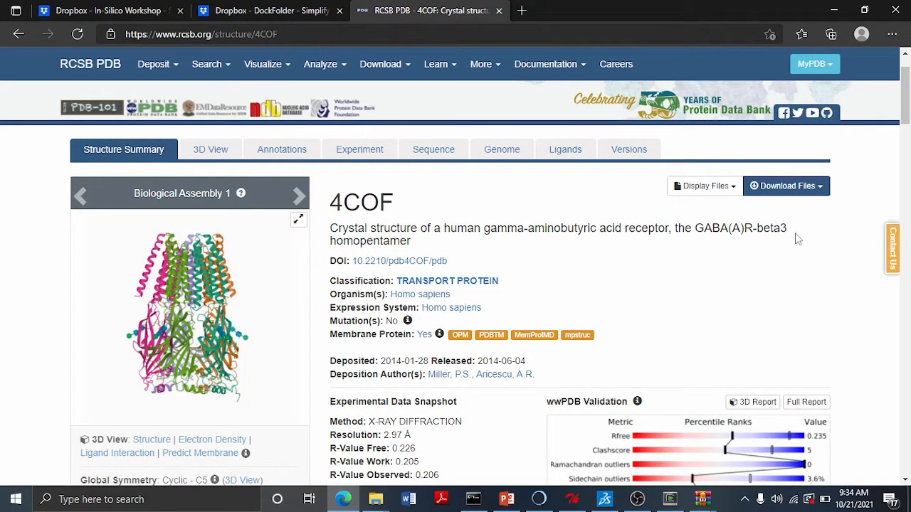
{"action": "scroll", "coordinate": [590, 277], "scroll_direction": "down", "scroll_amount": 3}
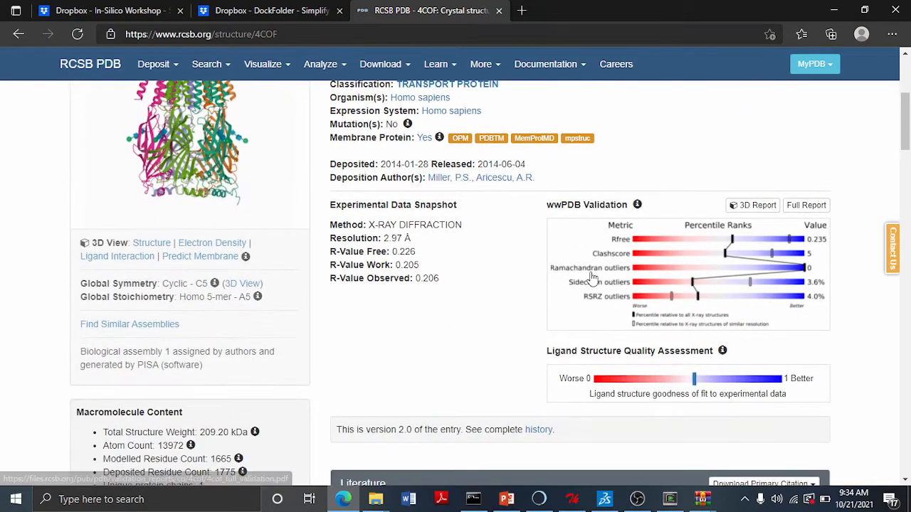
{"action": "scroll", "coordinate": [590, 277], "scroll_direction": "up", "scroll_amount": 2}
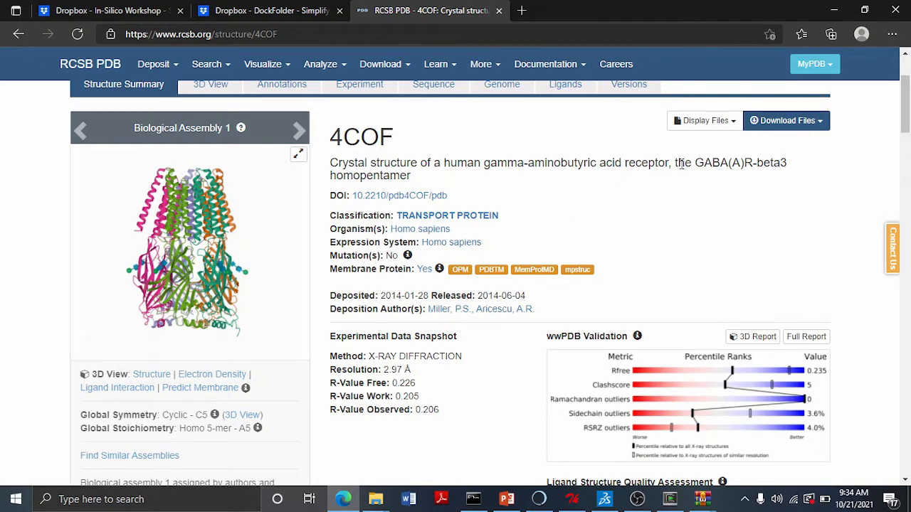
{"action": "scroll", "coordinate": [706, 252], "scroll_direction": "down", "scroll_amount": 1}
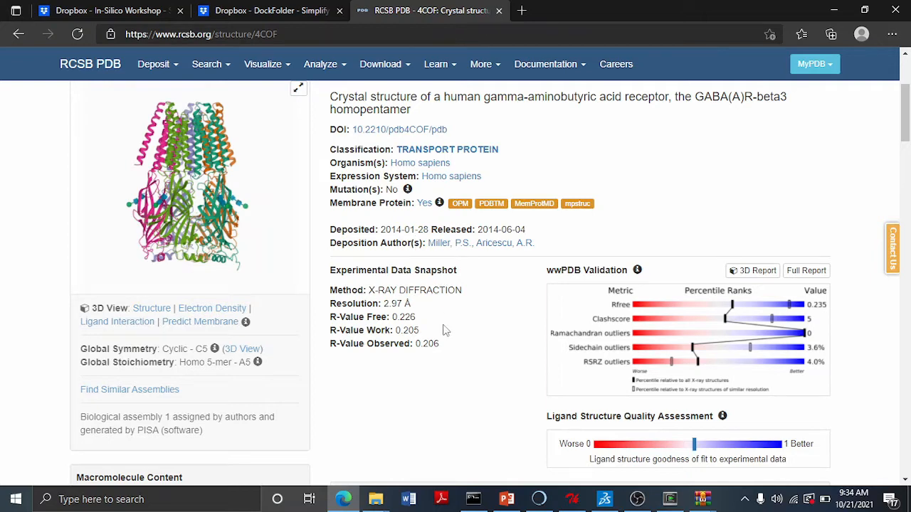
{"action": "scroll", "coordinate": [379, 301], "scroll_direction": "down", "scroll_amount": 5}
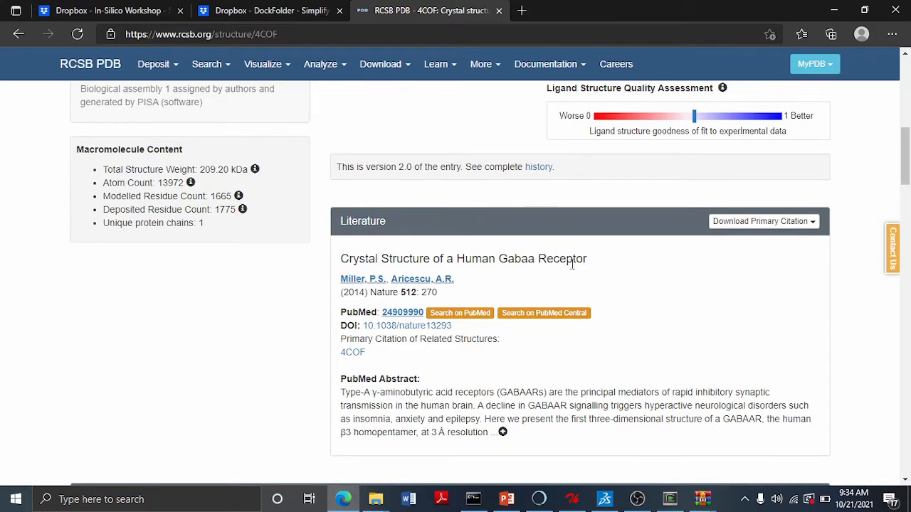
{"action": "left_click", "coordinate": [503, 432]}
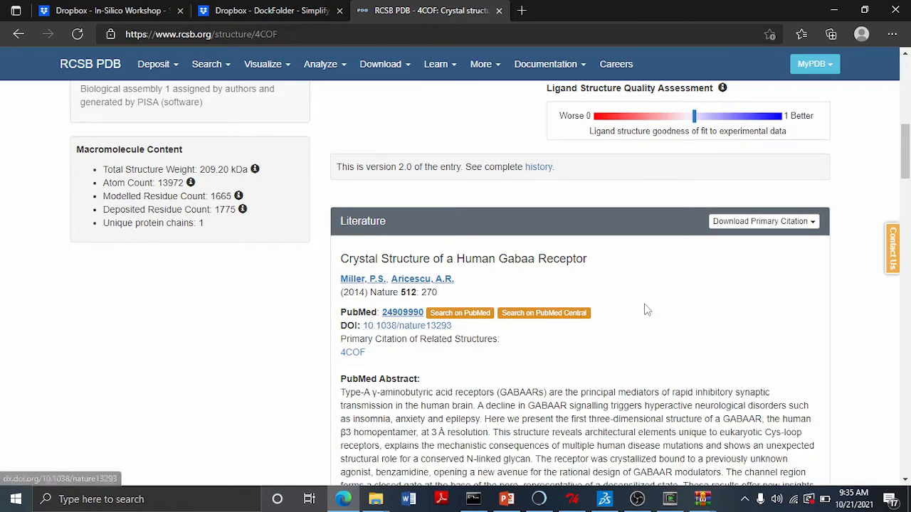
{"action": "scroll", "coordinate": [759, 262], "scroll_direction": "down", "scroll_amount": 1}
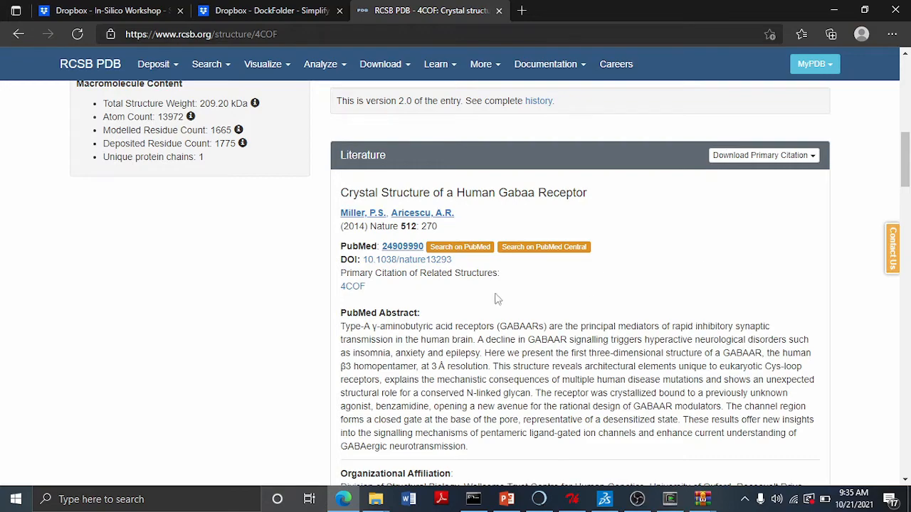
{"action": "scroll", "coordinate": [699, 281], "scroll_direction": "down", "scroll_amount": 5}
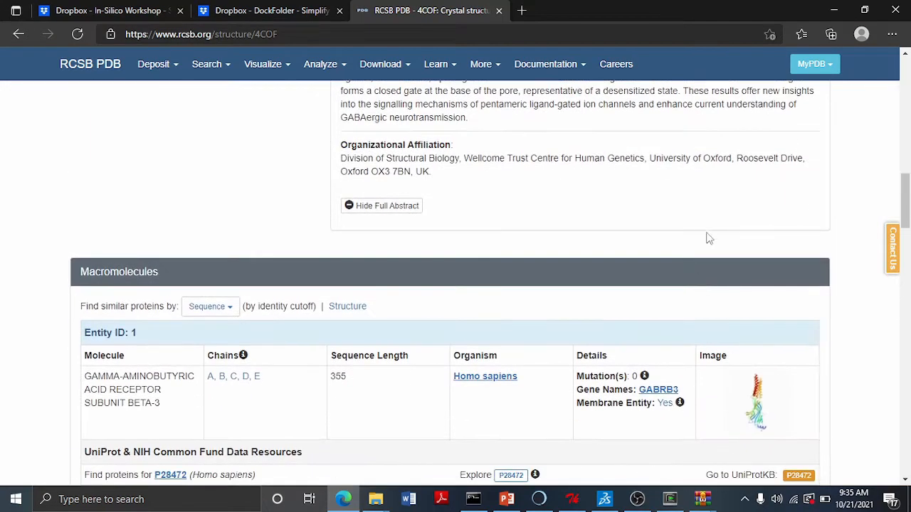
{"action": "scroll", "coordinate": [691, 263], "scroll_direction": "down", "scroll_amount": 1}
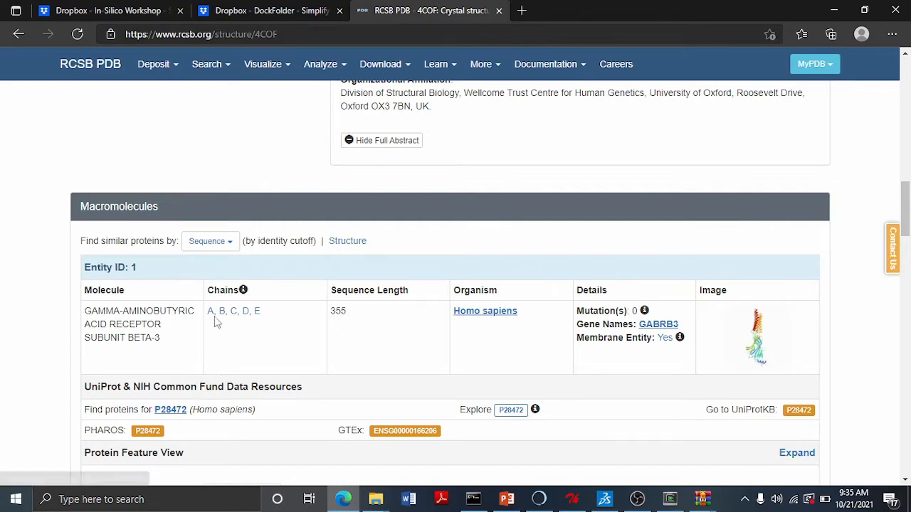
{"action": "scroll", "coordinate": [281, 340], "scroll_direction": "down", "scroll_amount": 3}
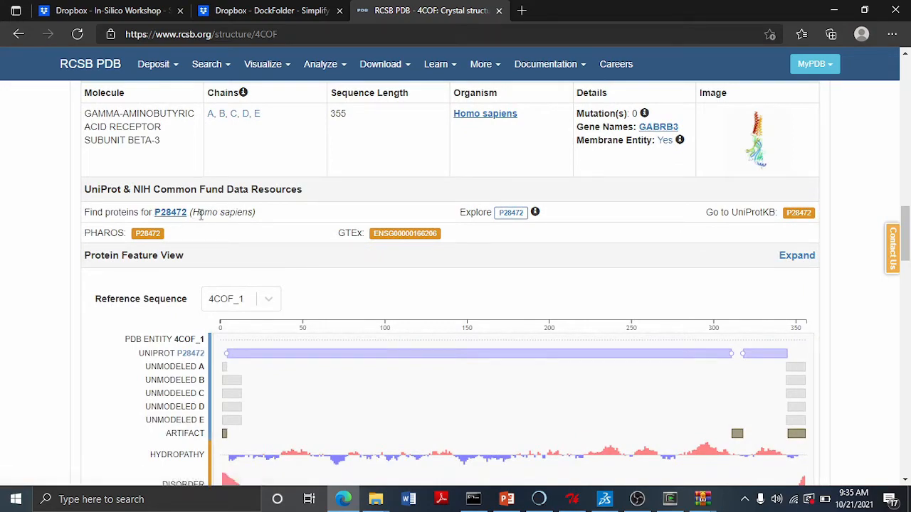
{"action": "scroll", "coordinate": [306, 260], "scroll_direction": "down", "scroll_amount": 2}
{"action": "scroll", "coordinate": [306, 260], "scroll_direction": "down", "scroll_amount": 12}
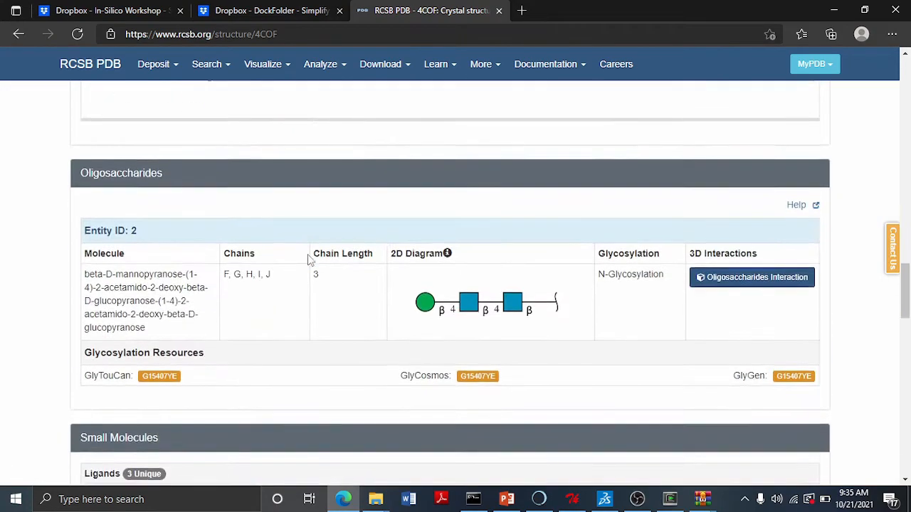
{"action": "scroll", "coordinate": [310, 255], "scroll_direction": "up", "scroll_amount": 1}
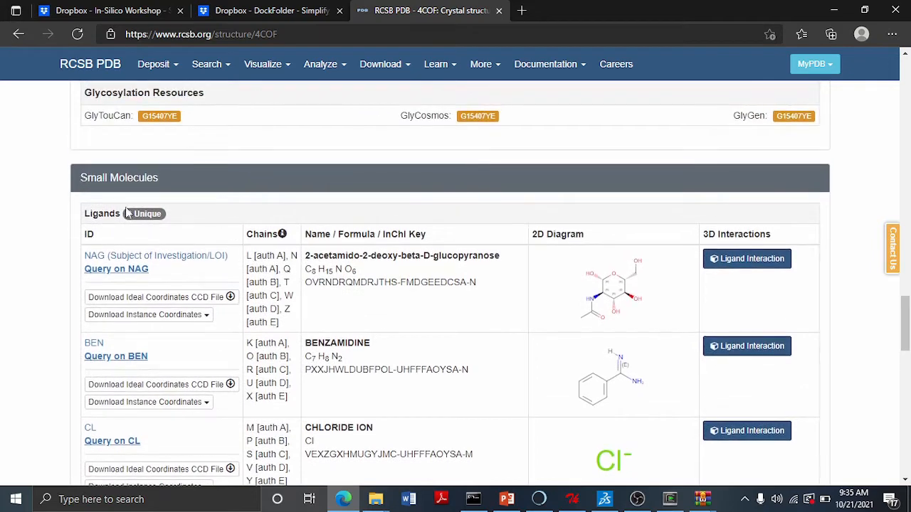
{"action": "scroll", "coordinate": [448, 282], "scroll_direction": "down", "scroll_amount": 1}
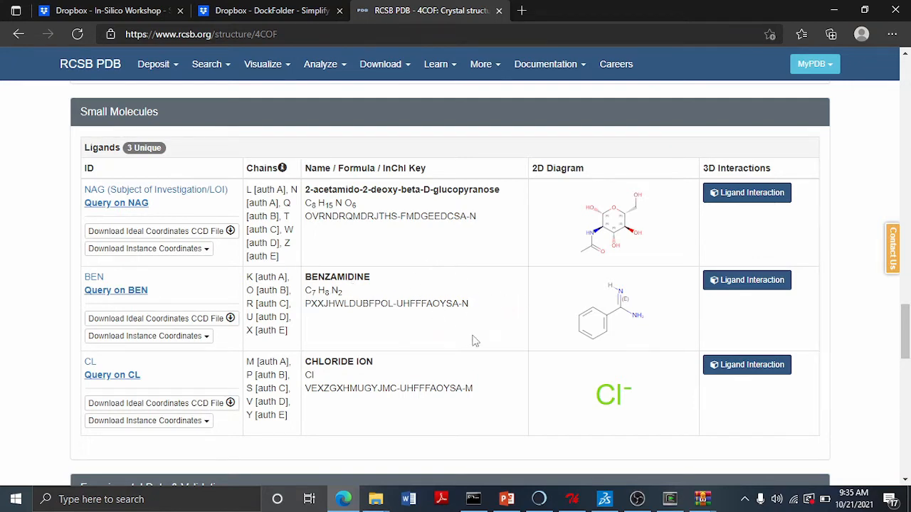
{"action": "scroll", "coordinate": [474, 342], "scroll_direction": "down", "scroll_amount": 4}
{"action": "scroll", "coordinate": [476, 340], "scroll_direction": "down", "scroll_amount": 1}
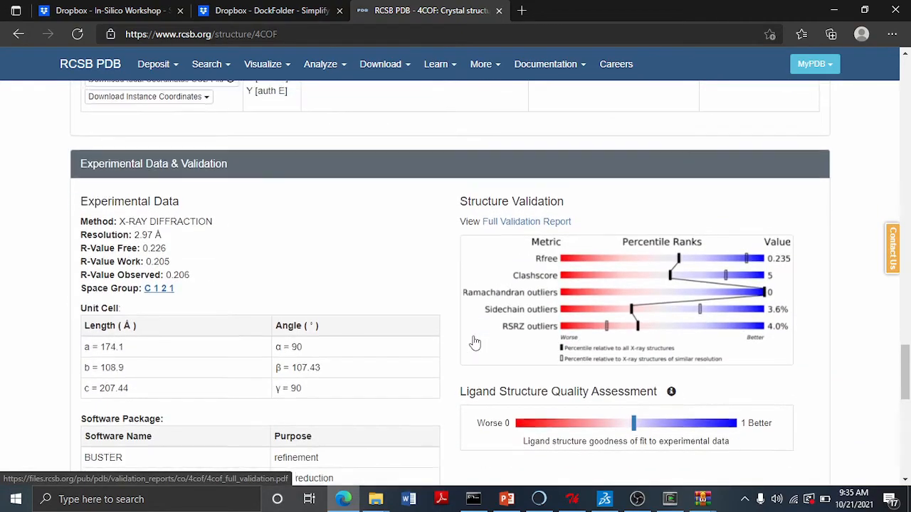
{"action": "scroll", "coordinate": [475, 341], "scroll_direction": "up", "scroll_amount": 5}
{"action": "scroll", "coordinate": [476, 340], "scroll_direction": "up", "scroll_amount": 3}
{"action": "scroll", "coordinate": [497, 309], "scroll_direction": "down", "scroll_amount": 4}
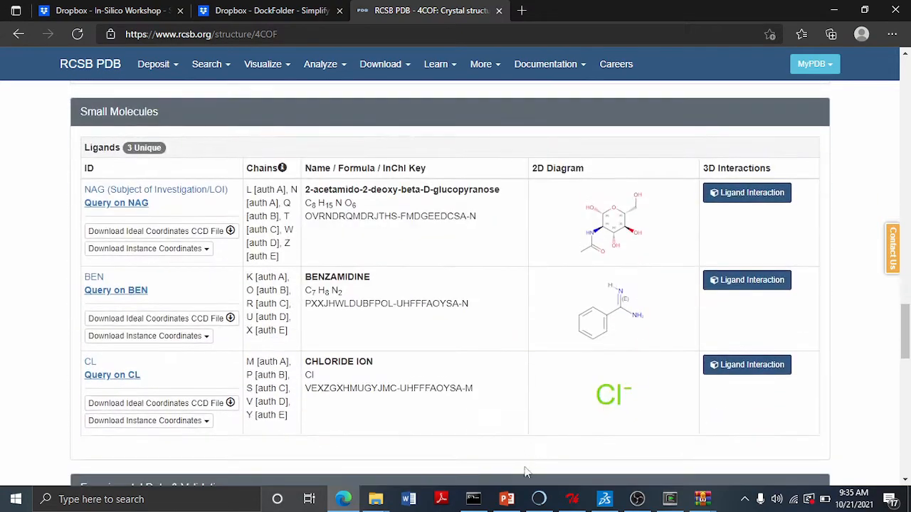
- Return to the presentation and open the 'Create Your Dock Folder' slide
{"action": "left_click", "coordinate": [506, 499]}
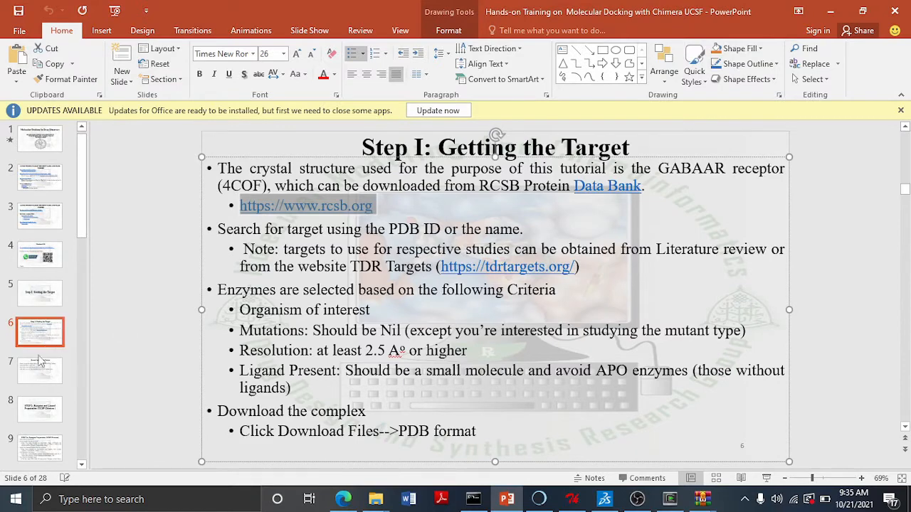
{"action": "left_click", "coordinate": [39, 372]}
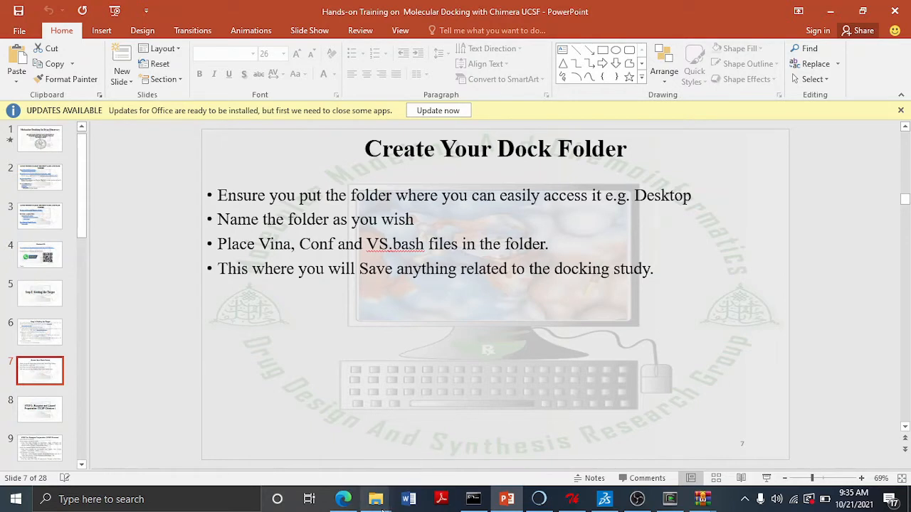
- Create a new folder named DOCKINGFOLDER on the Desktop, then minimize the file window
{"action": "mouse_move", "coordinate": [376, 499]}
{"action": "left_click", "coordinate": [347, 469]}
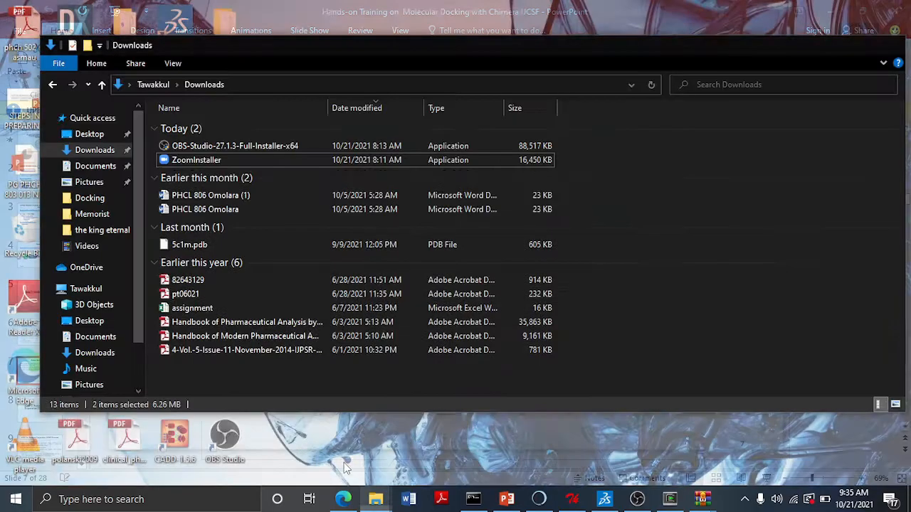
{"action": "left_click", "coordinate": [95, 135]}
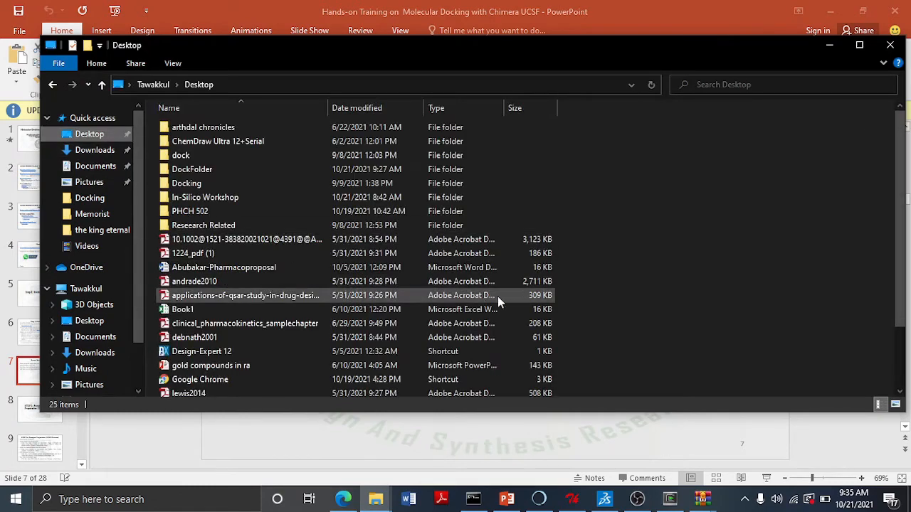
{"action": "right_click", "coordinate": [701, 214]}
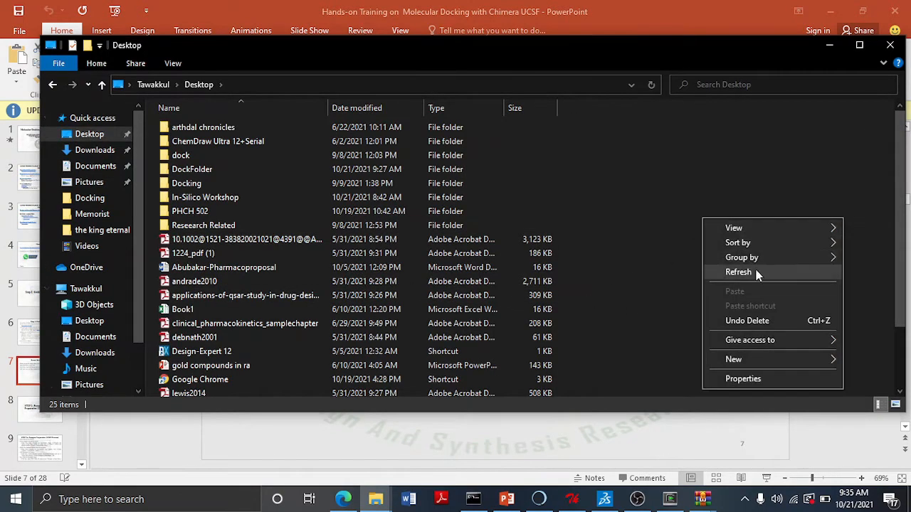
{"action": "mouse_move", "coordinate": [733, 361]}
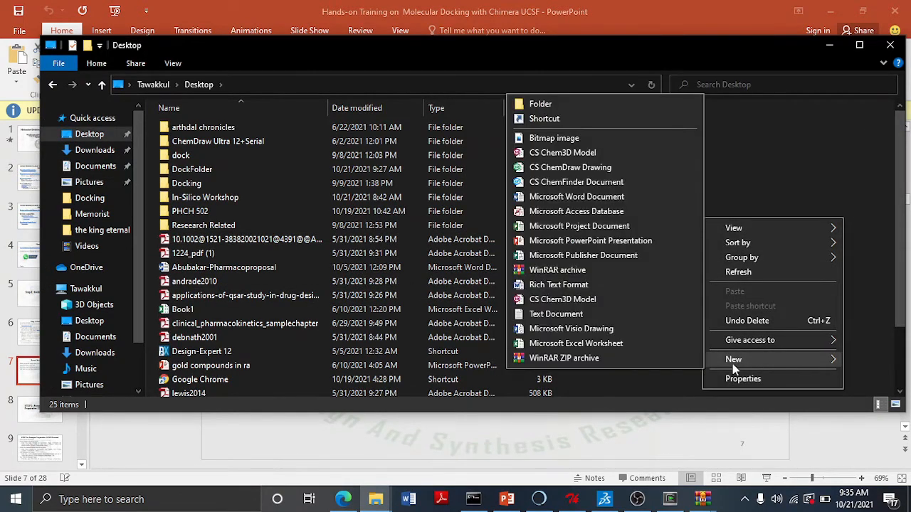
{"action": "left_click", "coordinate": [541, 104]}
{"action": "type", "text": "DOCKI"}
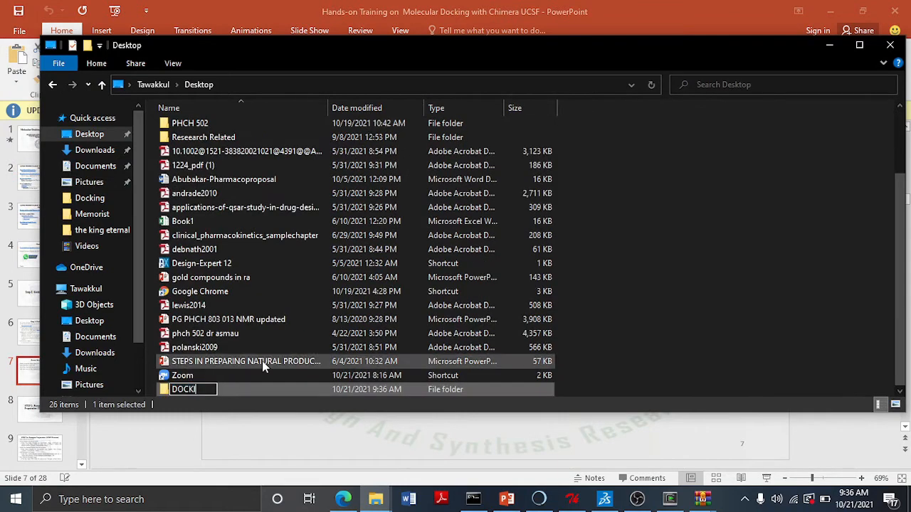
{"action": "type", "text": "NGFOLDER"}
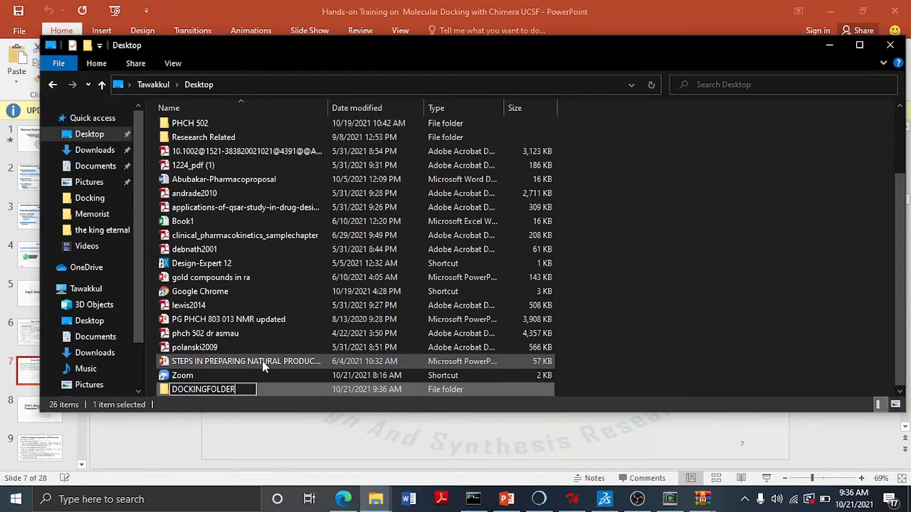
{"action": "key", "text": "Return"}
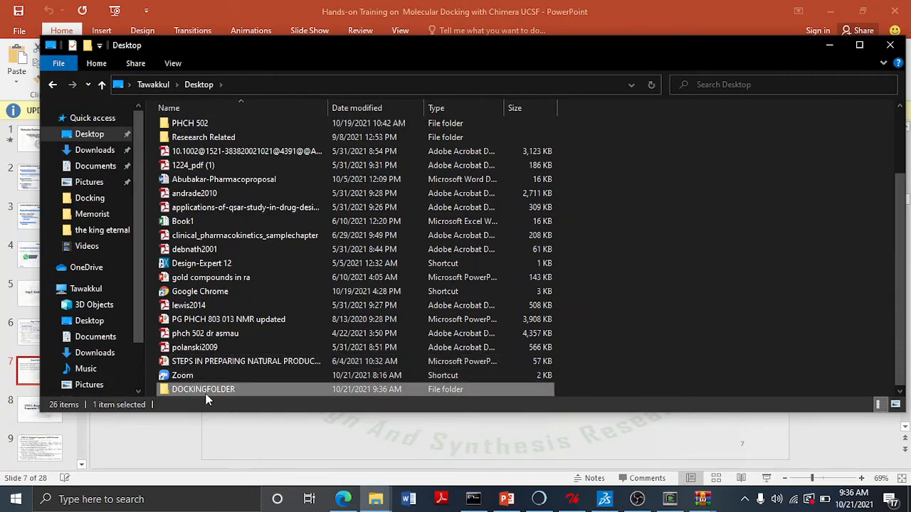
{"action": "left_click", "coordinate": [831, 47]}
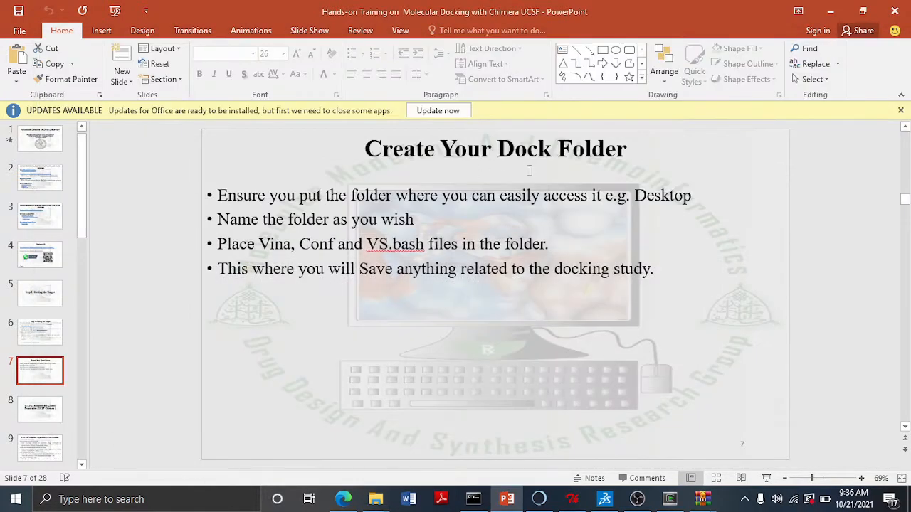
- Extract the Vina folder, conf.txt and VS.bash from DockFolder.zip into the Desktop's DOCKINGFOLDER
{"action": "left_click", "coordinate": [701, 502]}
{"action": "mouse_move", "coordinate": [699, 456]}
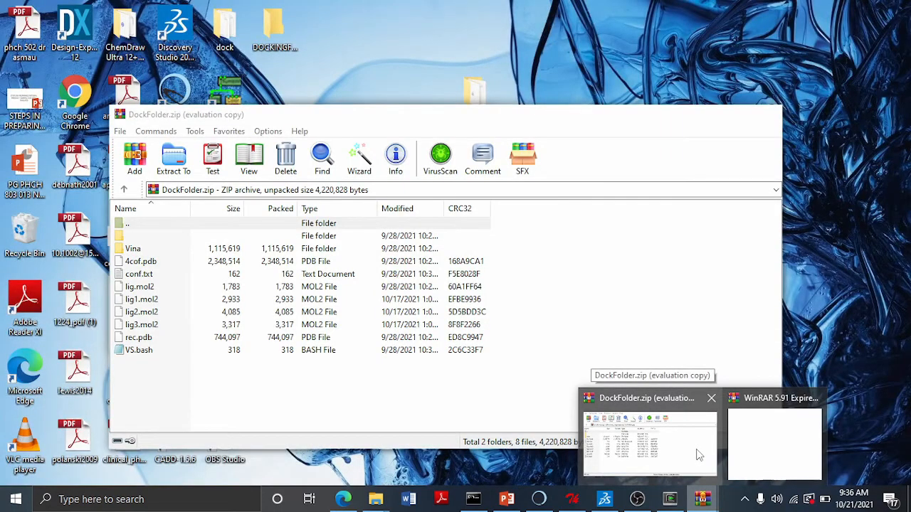
{"action": "left_click", "coordinate": [699, 456]}
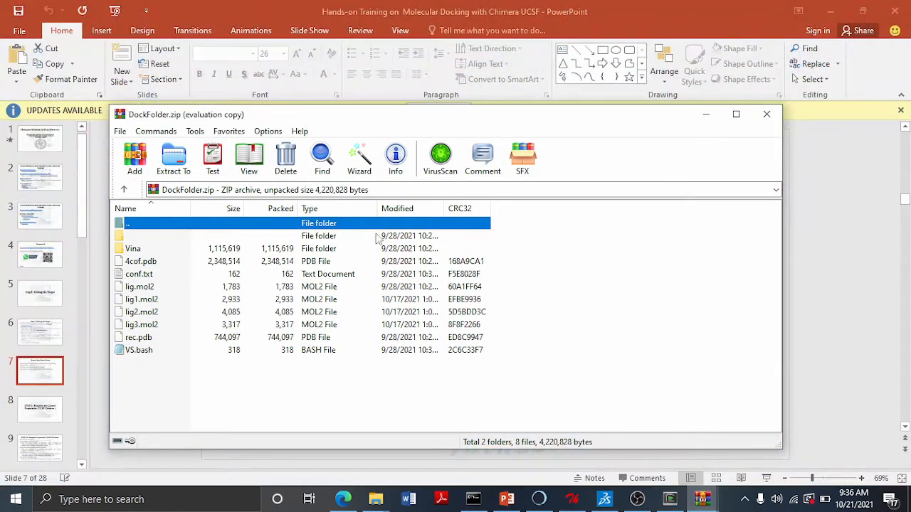
{"action": "left_click", "coordinate": [133, 249]}
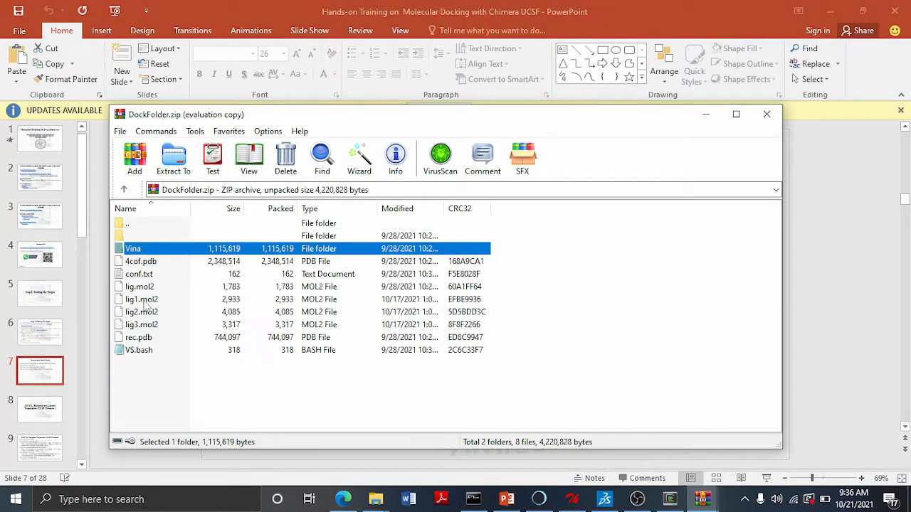
{"action": "left_click", "coordinate": [148, 275], "text": "ctrl"}
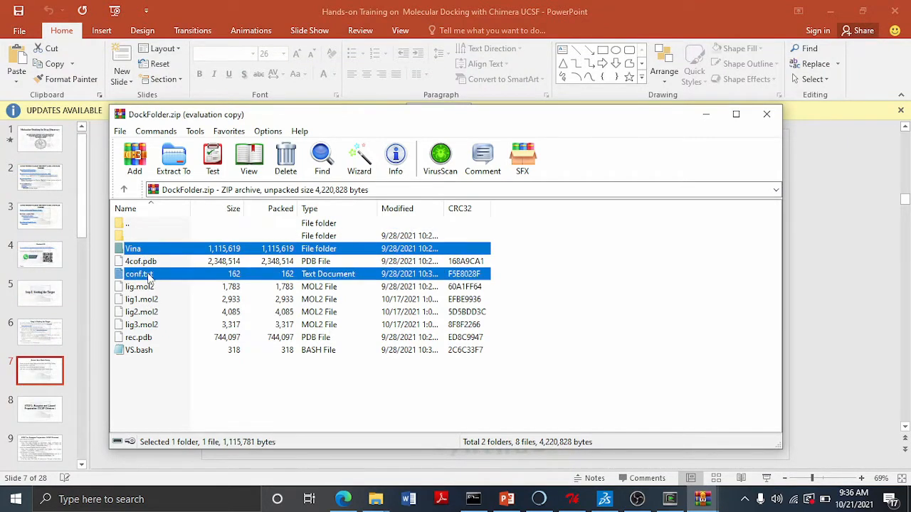
{"action": "left_click", "coordinate": [143, 352], "text": "ctrl"}
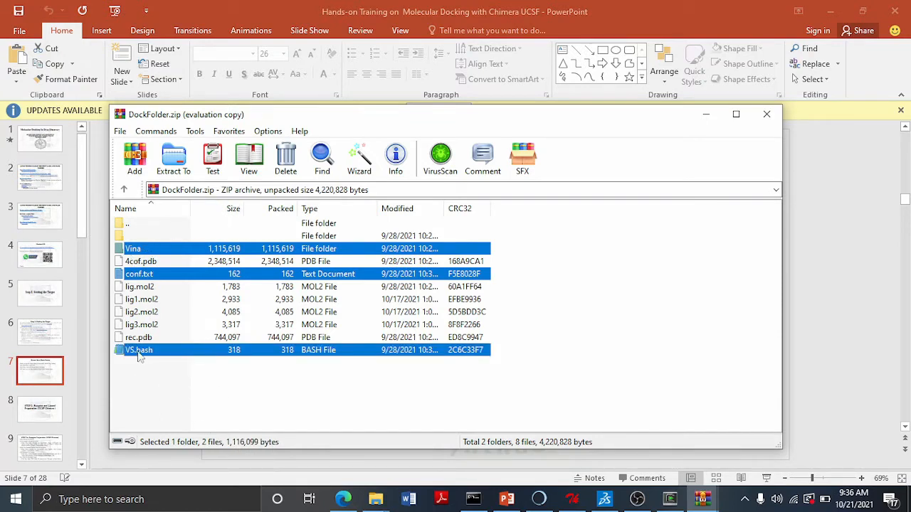
{"action": "left_click", "coordinate": [174, 158]}
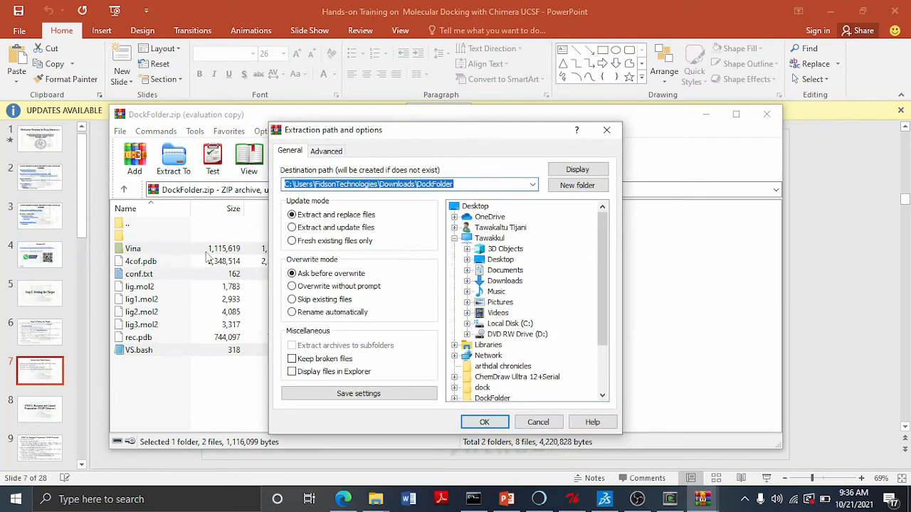
{"action": "left_click", "coordinate": [467, 259]}
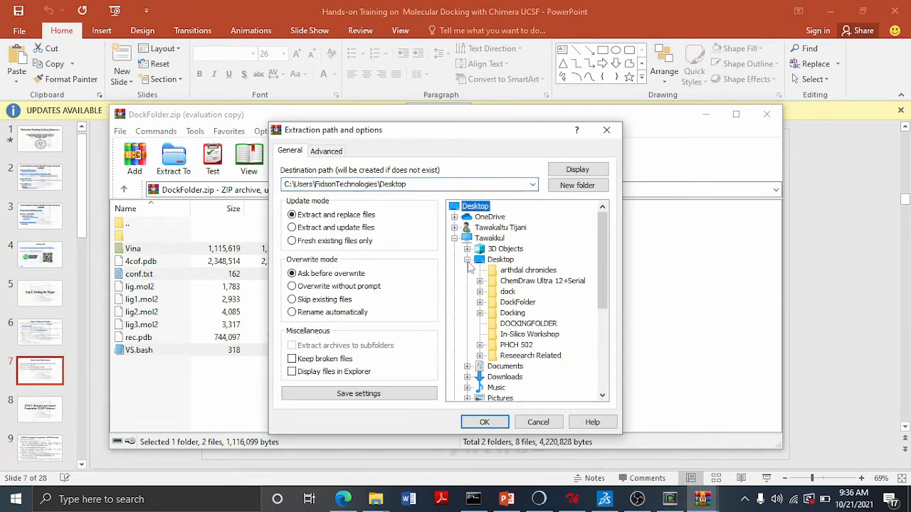
{"action": "left_click", "coordinate": [530, 324]}
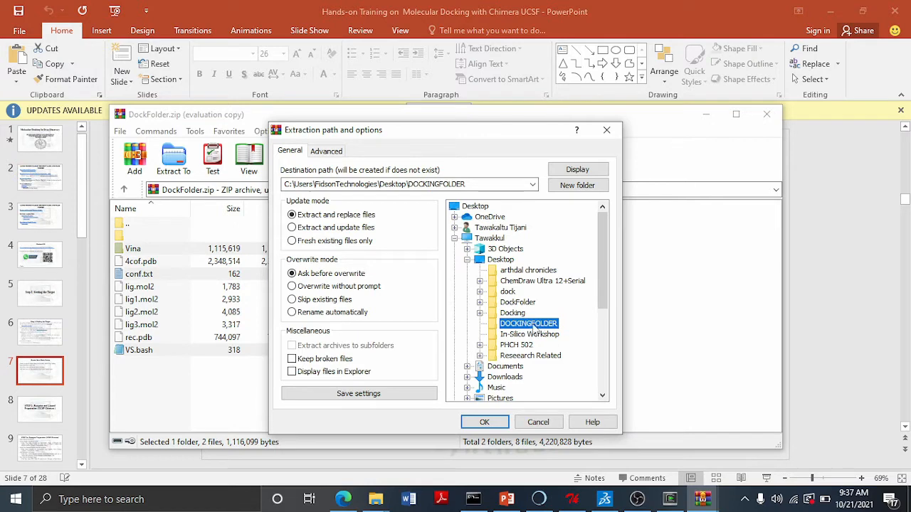
{"action": "left_click", "coordinate": [521, 327]}
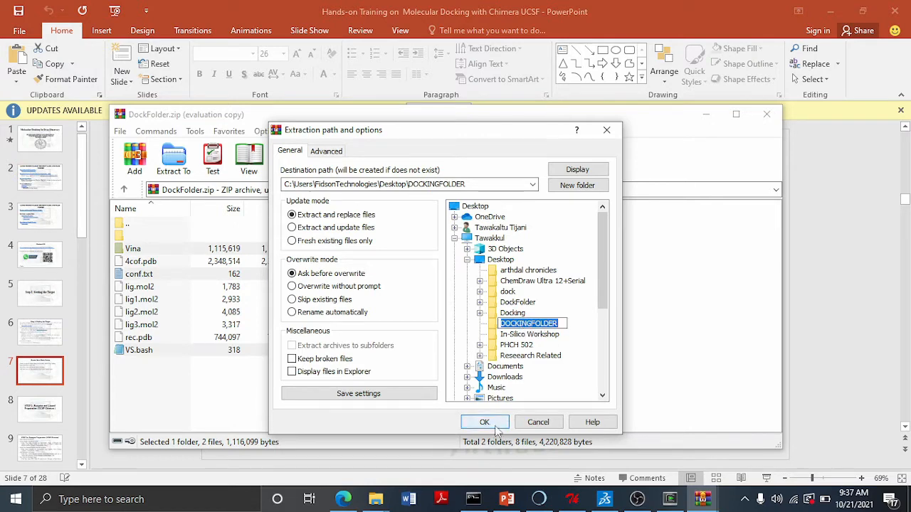
{"action": "left_click", "coordinate": [575, 329]}
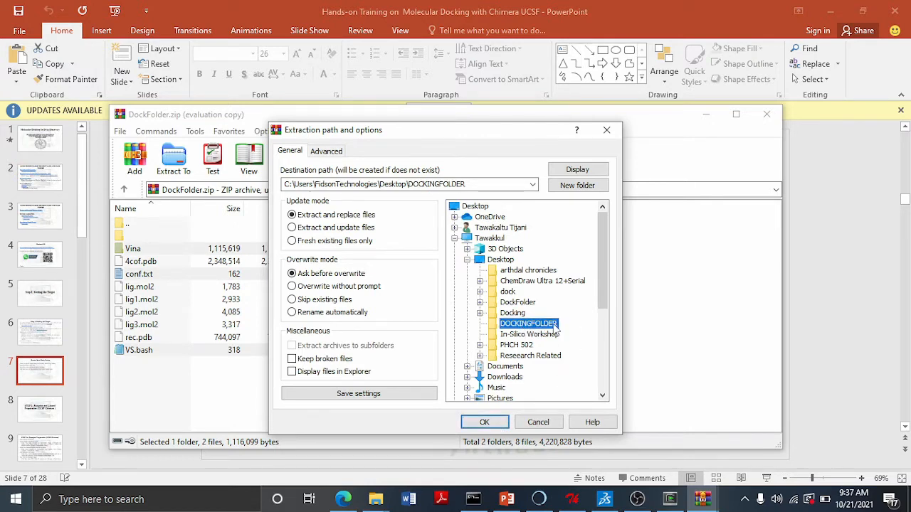
{"action": "left_click", "coordinate": [484, 422]}
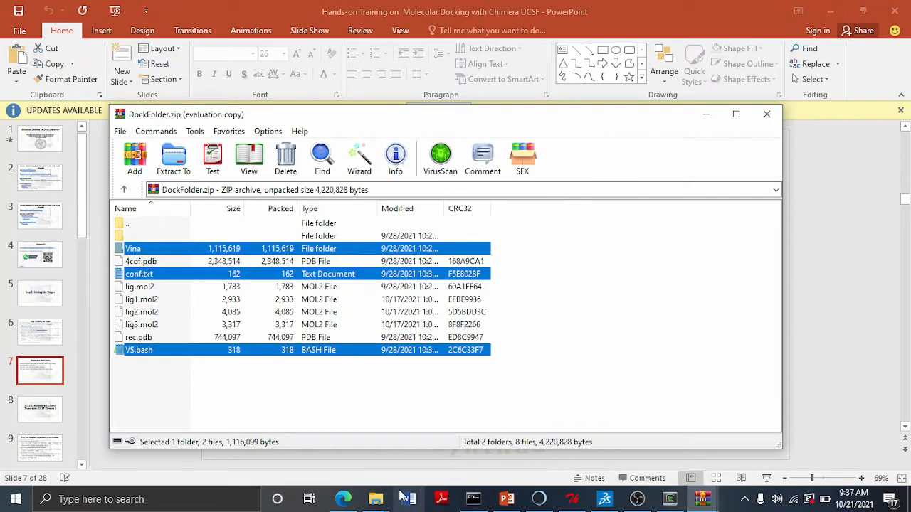
- Open DOCKINGFOLDER on the Desktop to check the extracted files, closing the old DockFolder window
{"action": "left_click", "coordinate": [376, 499]}
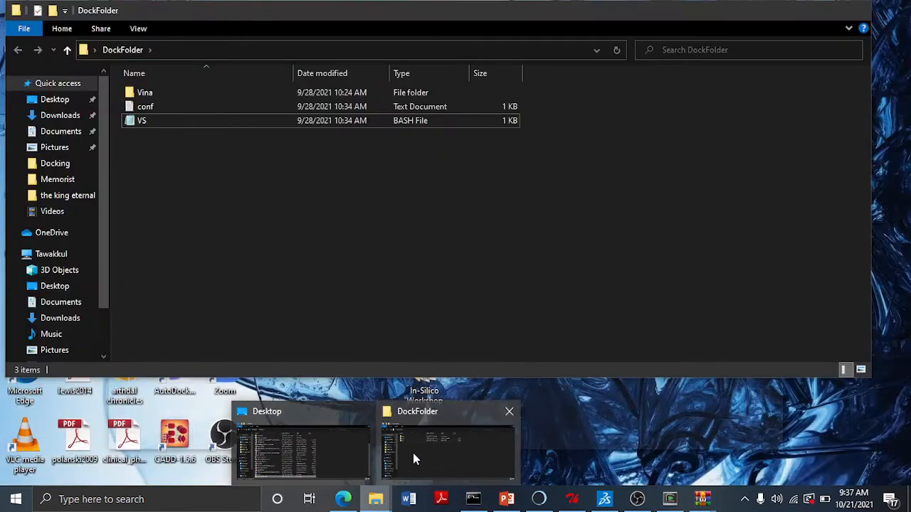
{"action": "left_click", "coordinate": [510, 411]}
{"action": "left_click", "coordinate": [378, 437]}
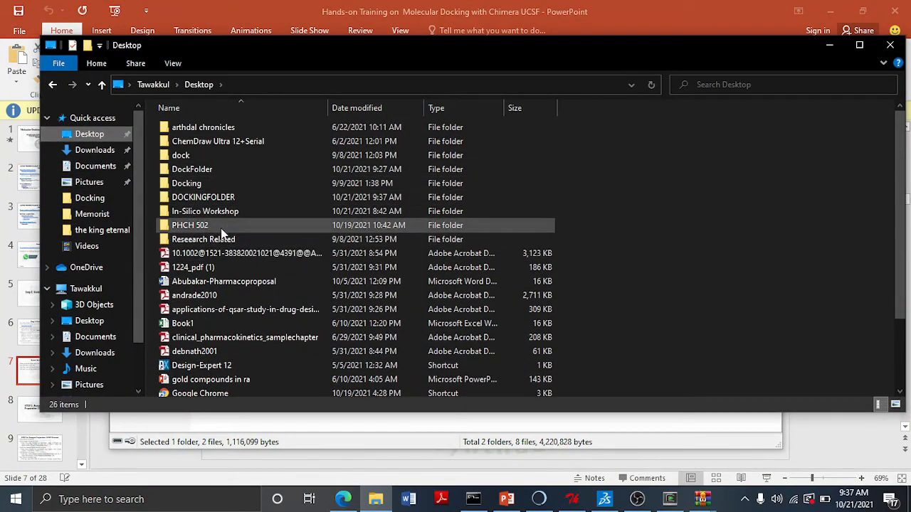
{"action": "double_click", "coordinate": [209, 197]}
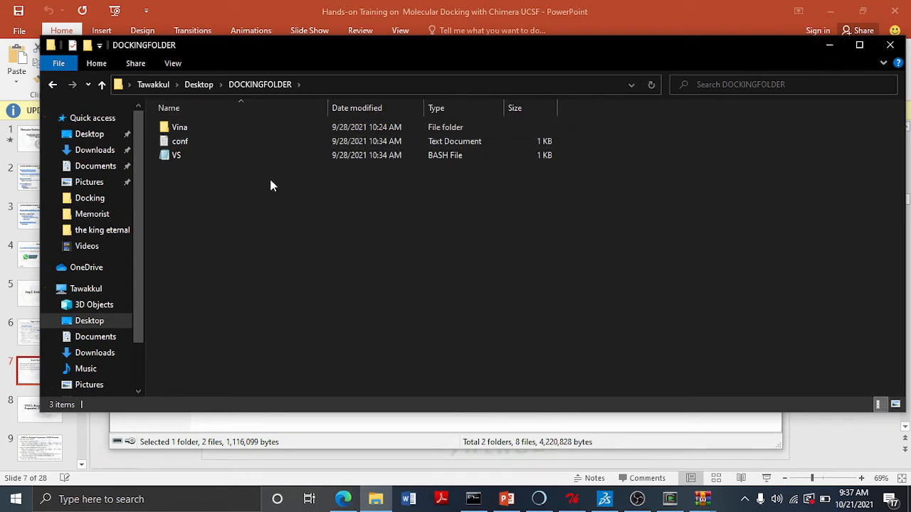
{"action": "left_click", "coordinate": [829, 46]}
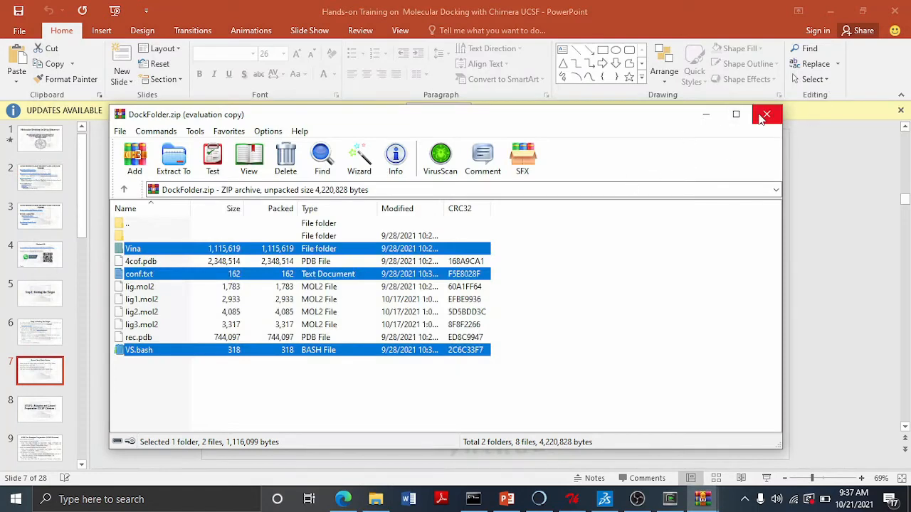
- Minimize the archive window and move the presentation to the 'STEP 2: Receptor and Ligand Preparation (UCSF Chimera)' slide
{"action": "left_click", "coordinate": [706, 115]}
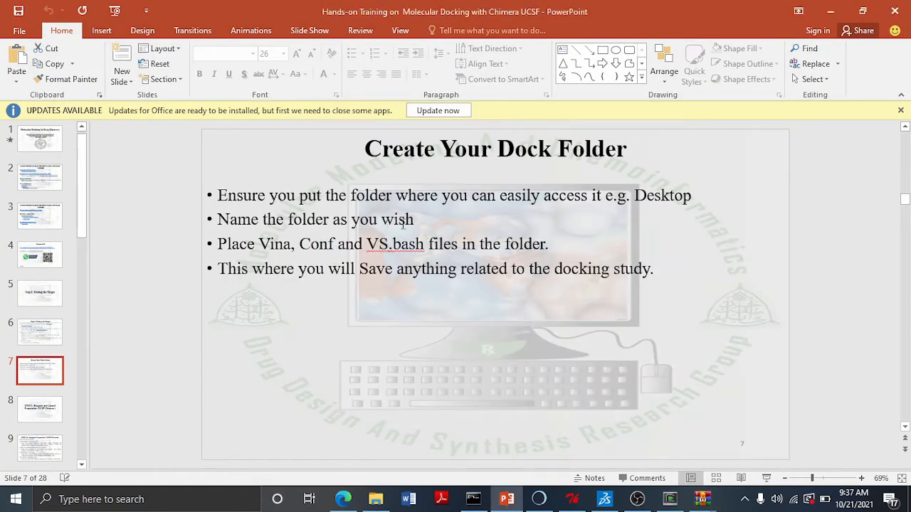
{"action": "left_click", "coordinate": [40, 408]}
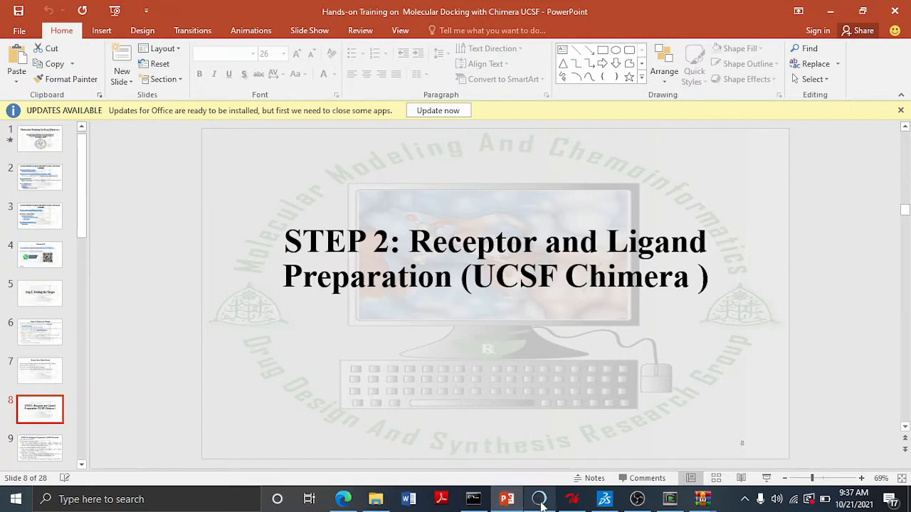
- Switch to the browser's 4COF entry page and download the structure in PDB Format
{"action": "mouse_move", "coordinate": [541, 503]}
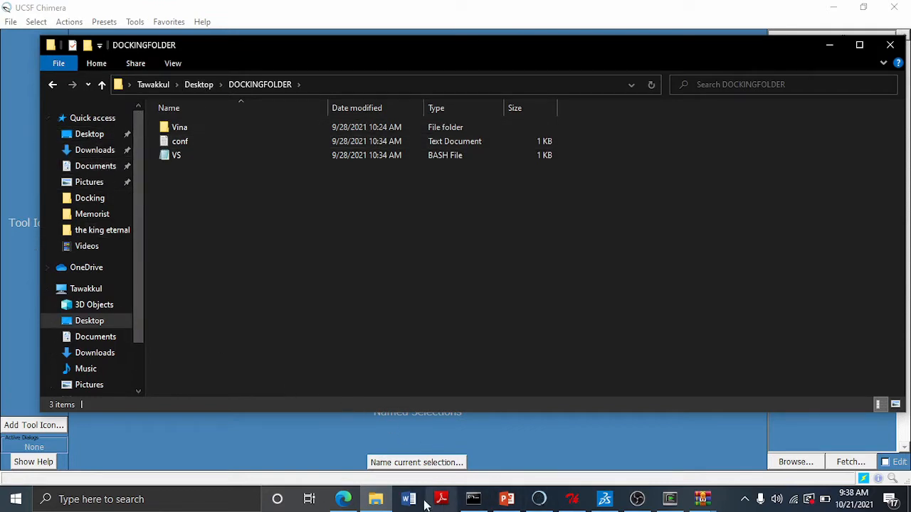
{"action": "left_click", "coordinate": [343, 499]}
{"action": "scroll", "coordinate": [711, 272], "scroll_direction": "up", "scroll_amount": 2}
{"action": "scroll", "coordinate": [712, 271], "scroll_direction": "up", "scroll_amount": 15}
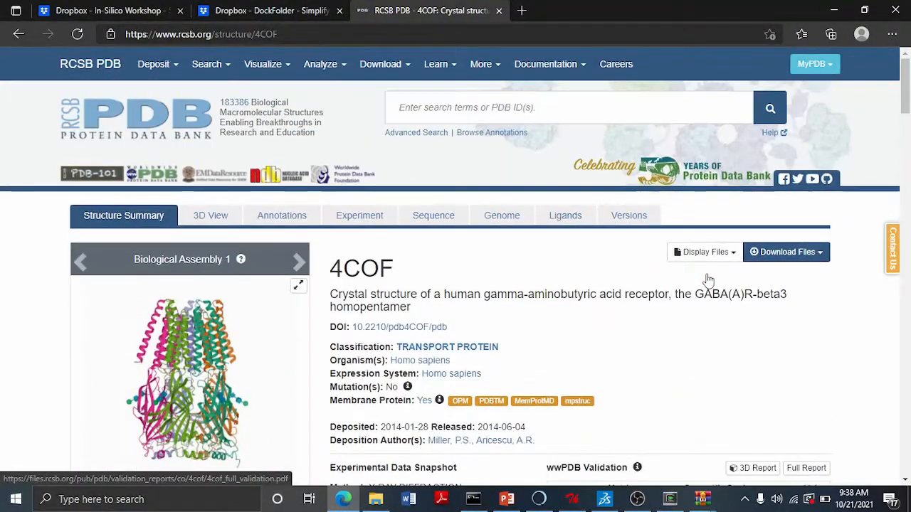
{"action": "left_click", "coordinate": [792, 260]}
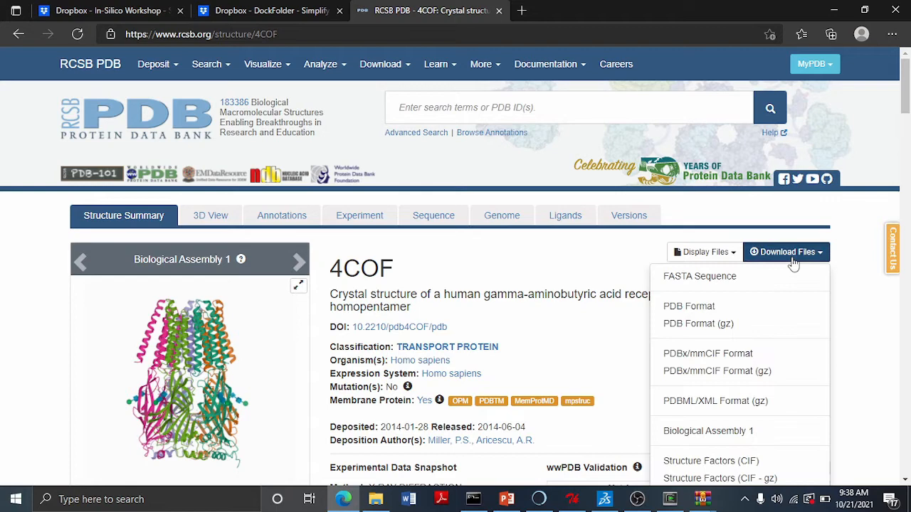
{"action": "left_click", "coordinate": [726, 307]}
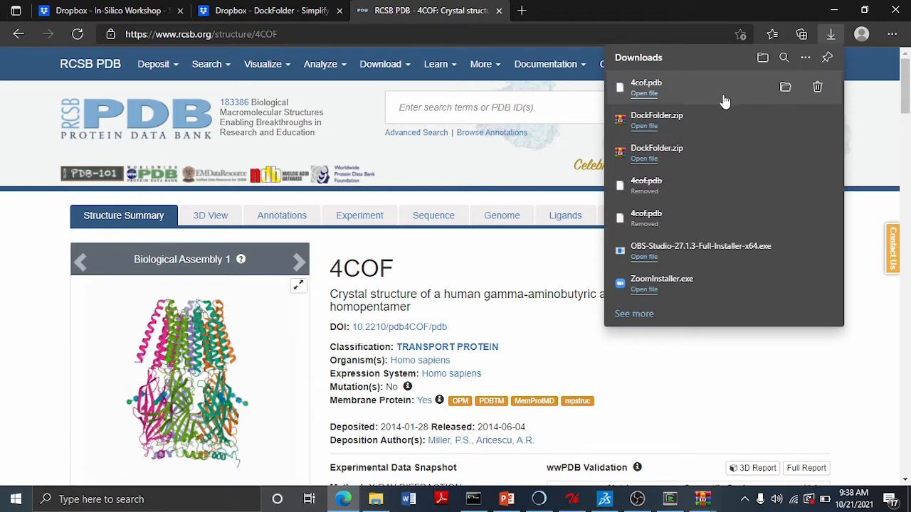
- Copy the downloaded 4cof.pdb from Downloads into the Desktop's DOCKINGFOLDER and minimize the folder window
{"action": "left_click", "coordinate": [376, 500]}
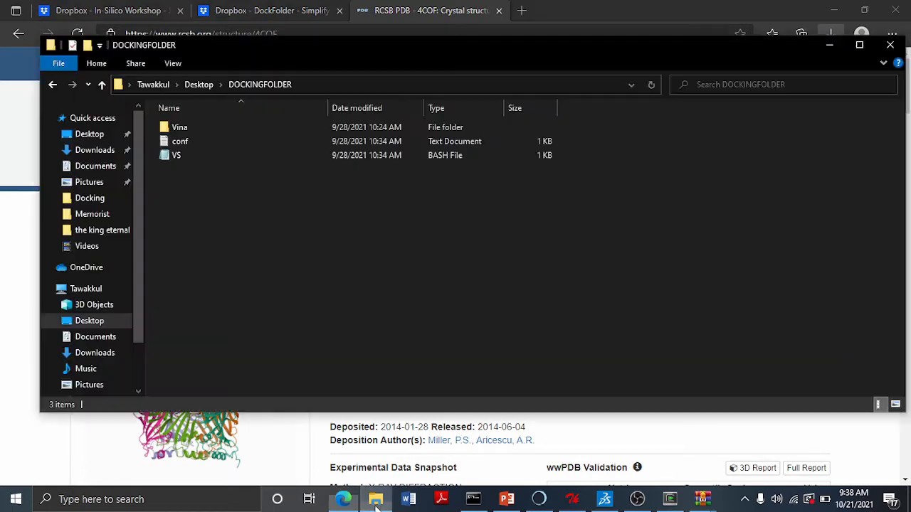
{"action": "left_click", "coordinate": [99, 154]}
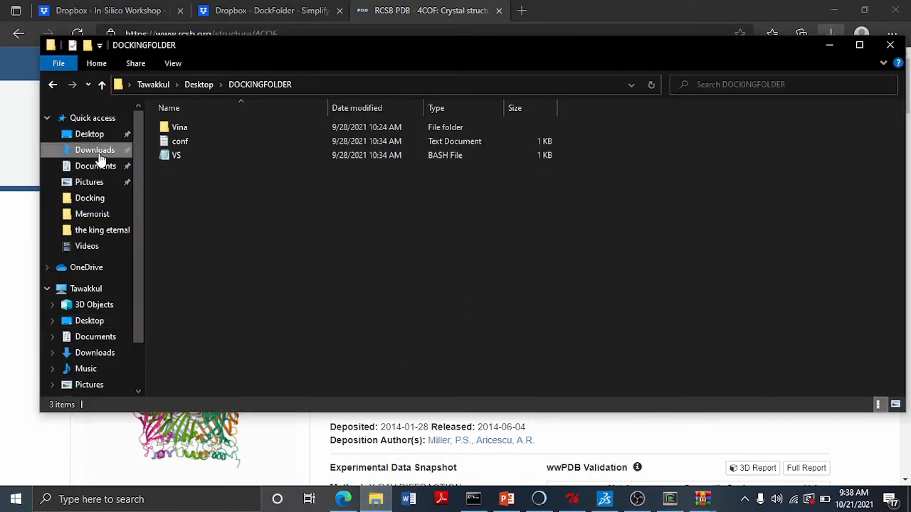
{"action": "left_click", "coordinate": [194, 146]}
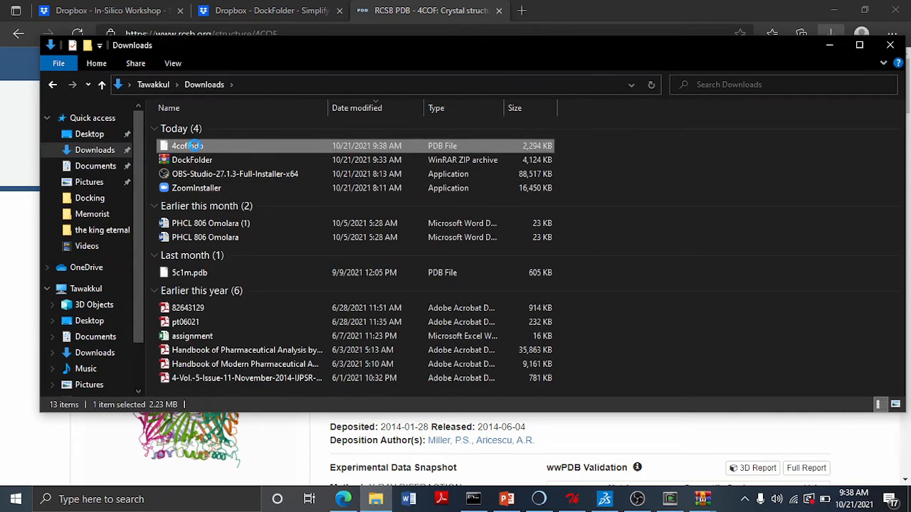
{"action": "right_click", "coordinate": [193, 148]}
{"action": "left_click", "coordinate": [264, 345]}
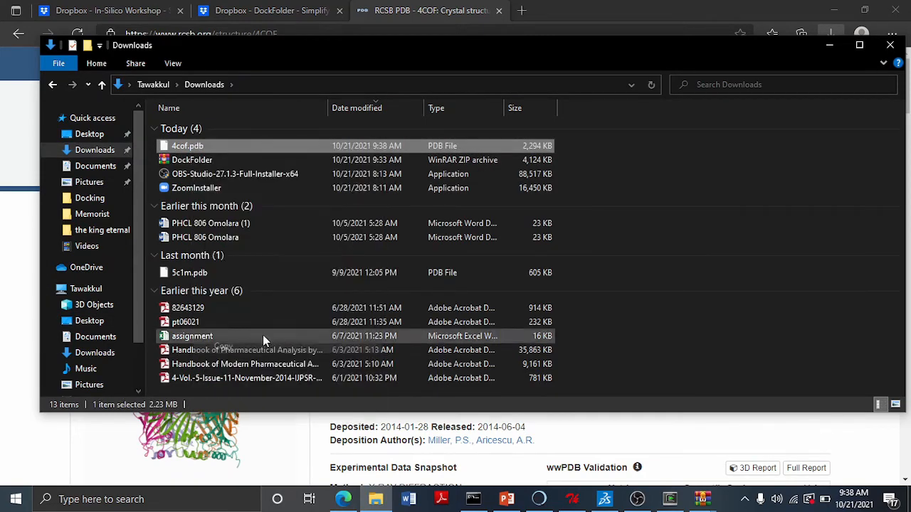
{"action": "left_click", "coordinate": [90, 133]}
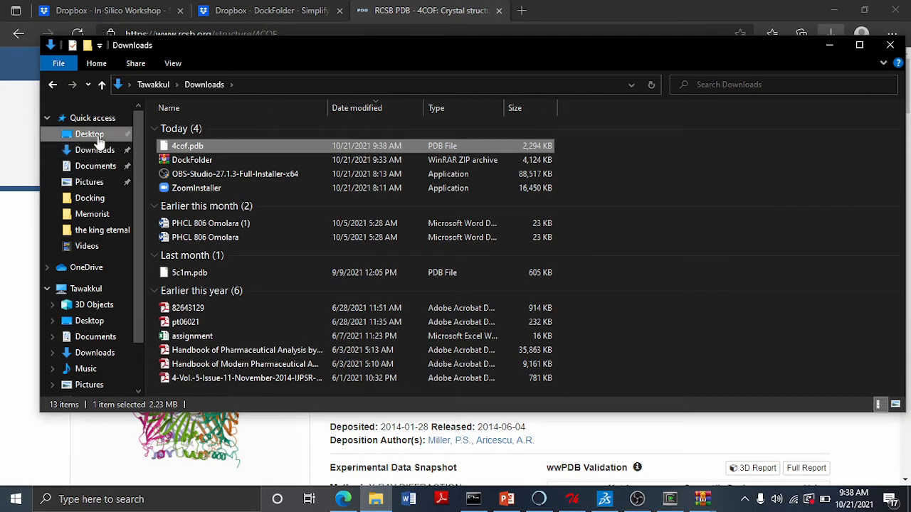
{"action": "double_click", "coordinate": [204, 198]}
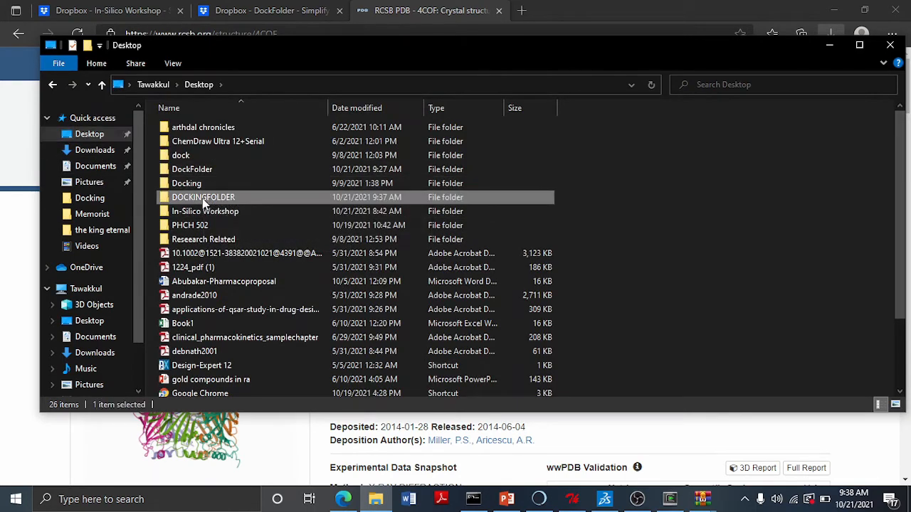
{"action": "right_click", "coordinate": [230, 190]}
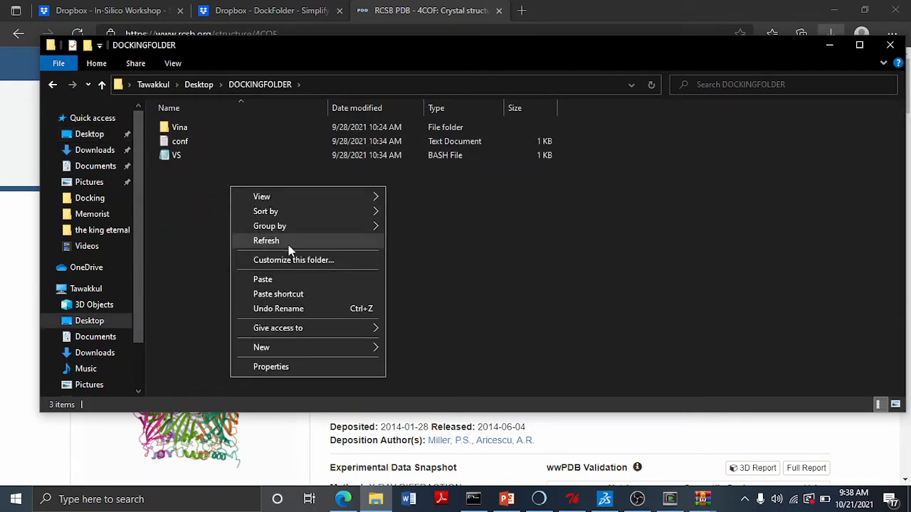
{"action": "left_click", "coordinate": [295, 279]}
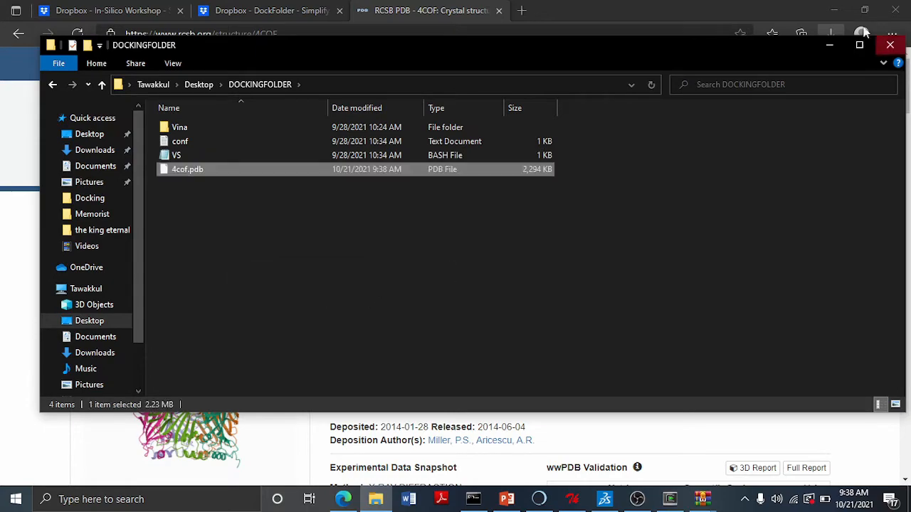
{"action": "left_click", "coordinate": [828, 46]}
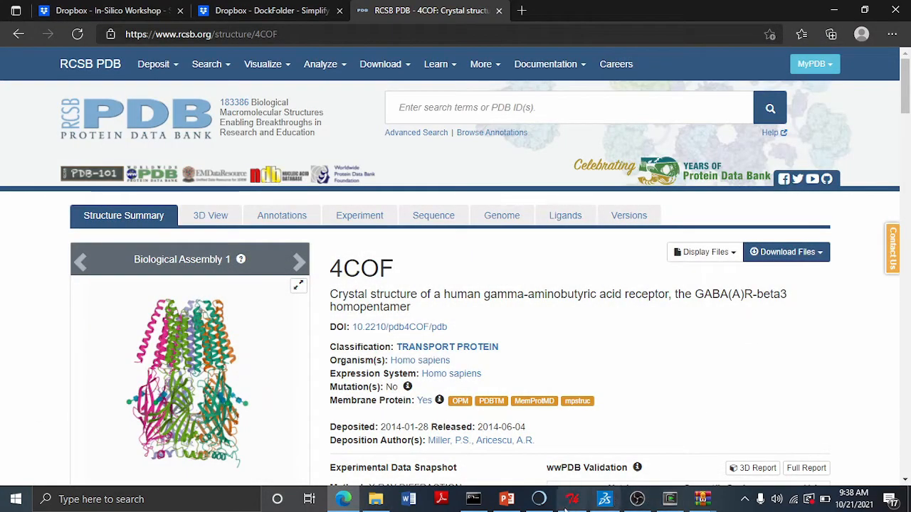
- Move the presentation to the 'STEP 2a: Receptor Preparation (UCSF Chimera)' slide
{"action": "left_click", "coordinate": [538, 498]}
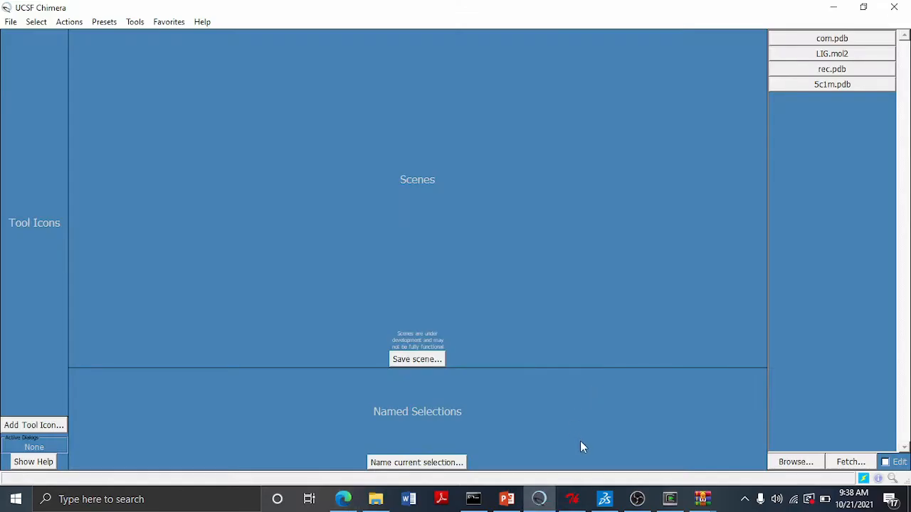
{"action": "left_click", "coordinate": [506, 499]}
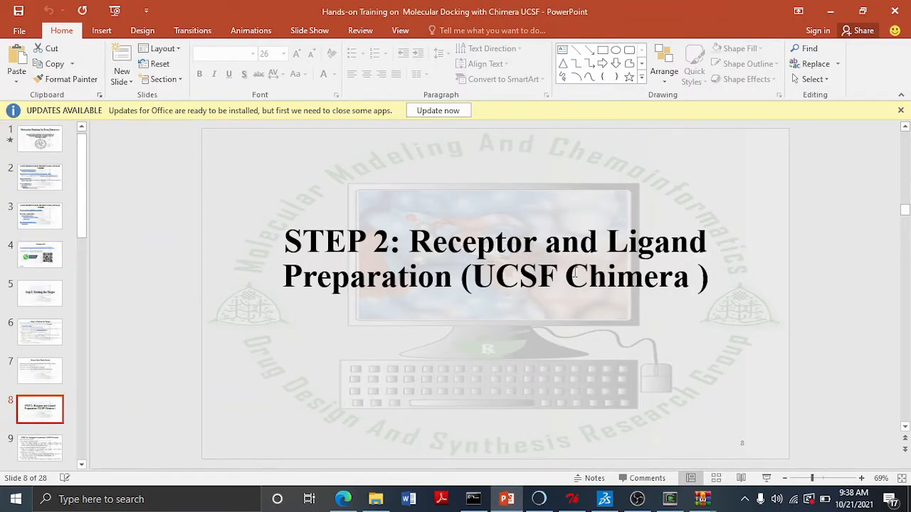
{"action": "left_click", "coordinate": [39, 447]}
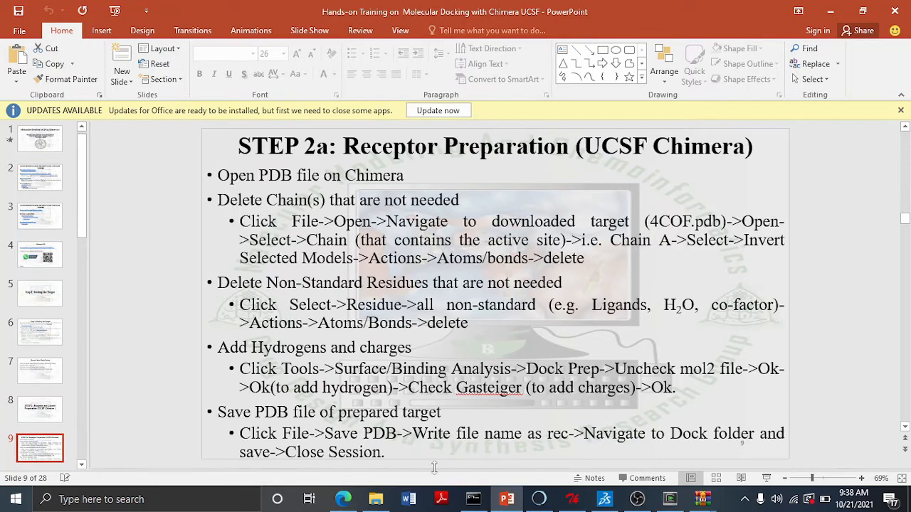
- Open 4cof.pdb from DOCKINGFOLDER on the Desktop in Chimera
{"action": "mouse_move", "coordinate": [540, 502]}
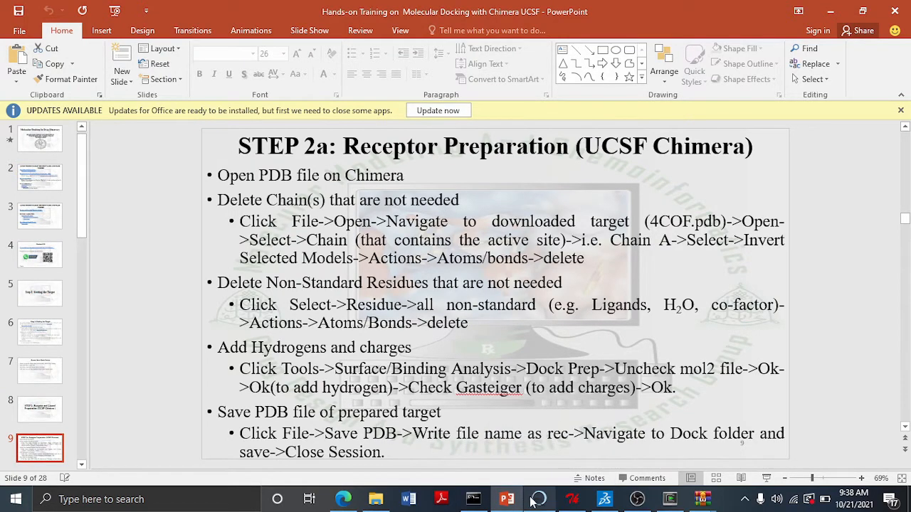
{"action": "left_click", "coordinate": [538, 502]}
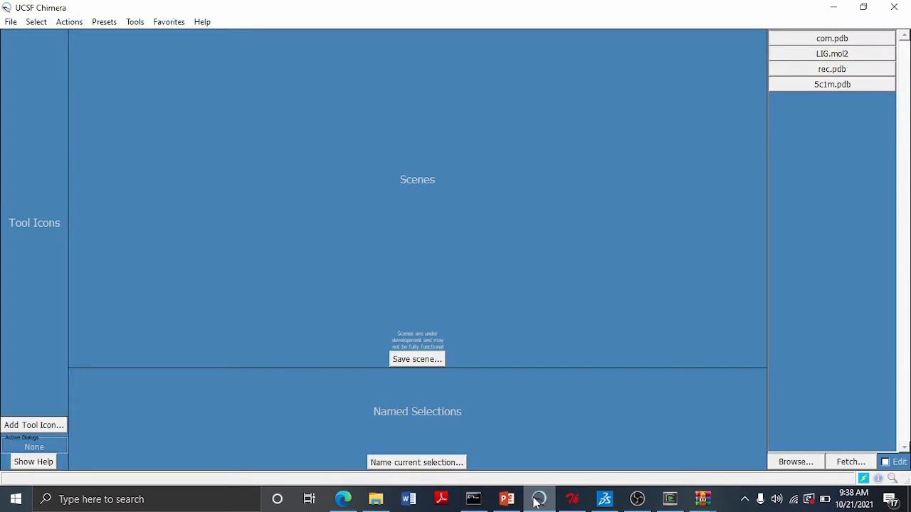
{"action": "left_click", "coordinate": [10, 21]}
{"action": "left_click", "coordinate": [30, 46]}
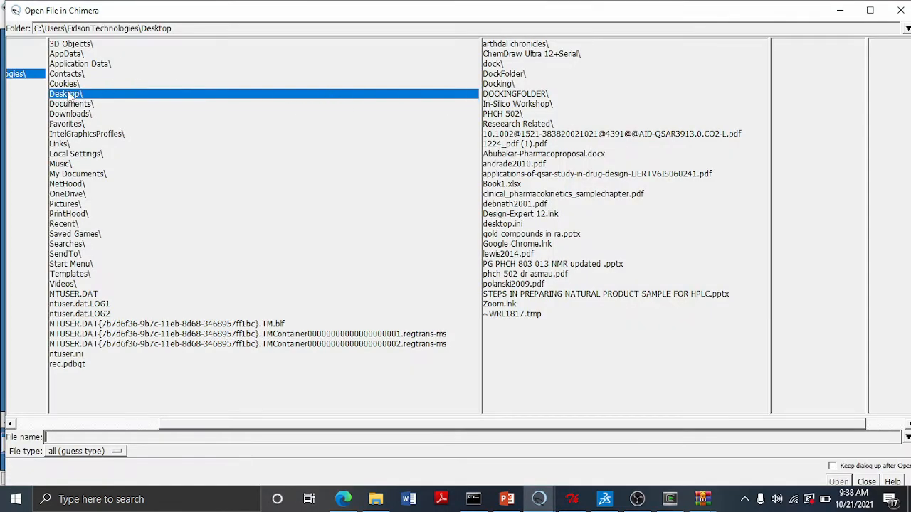
{"action": "left_click", "coordinate": [509, 96]}
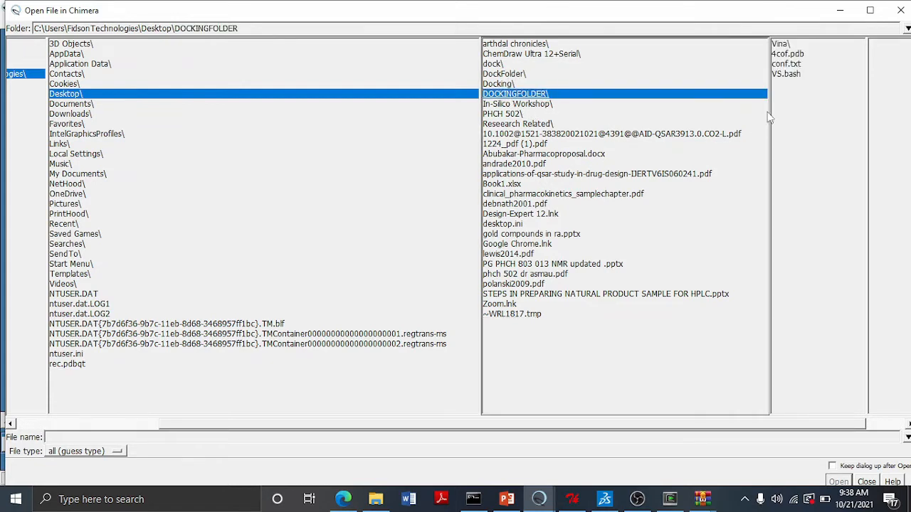
{"action": "left_click", "coordinate": [790, 54]}
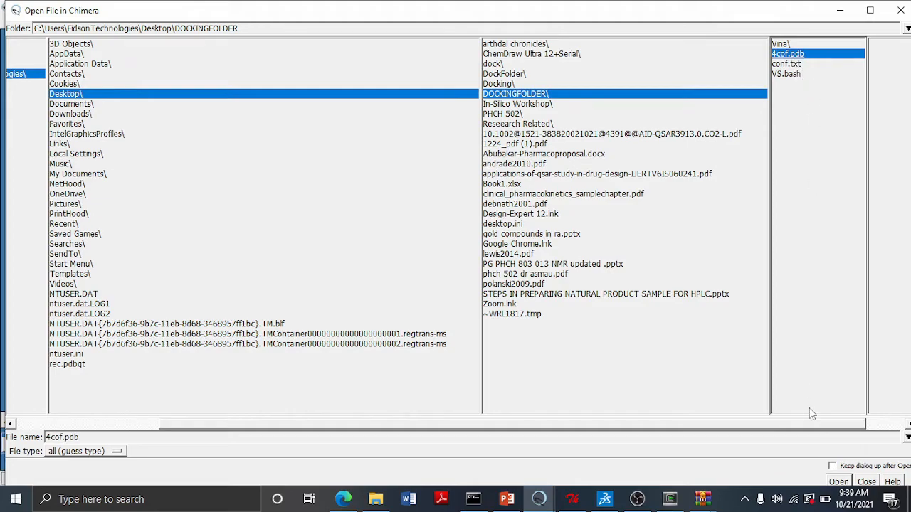
{"action": "left_click", "coordinate": [839, 482]}
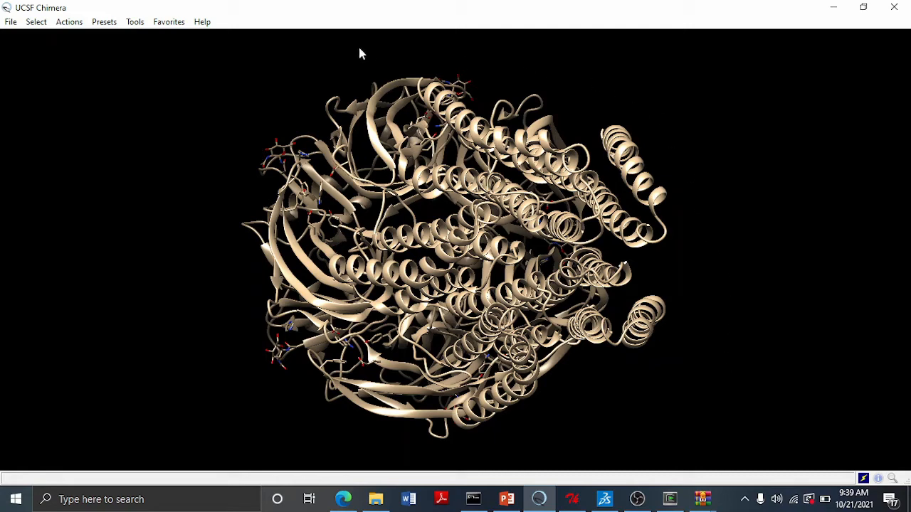
- Select chain A, invert the selection within the model, and delete the other chains' atoms and bonds
{"action": "left_click", "coordinate": [35, 23]}
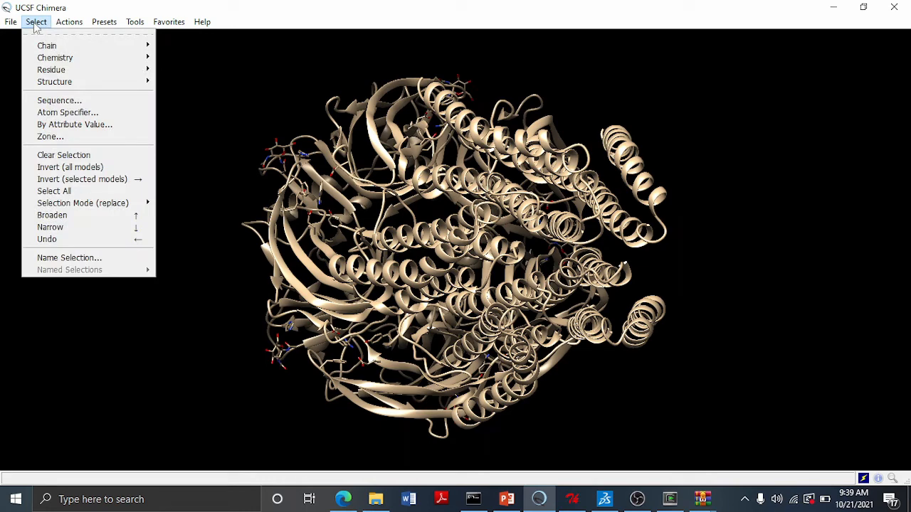
{"action": "mouse_move", "coordinate": [37, 47]}
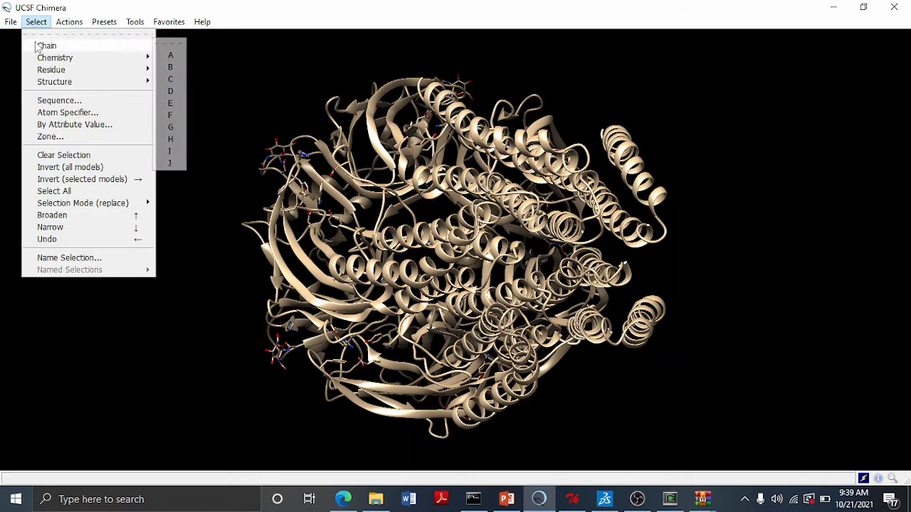
{"action": "left_click", "coordinate": [170, 54]}
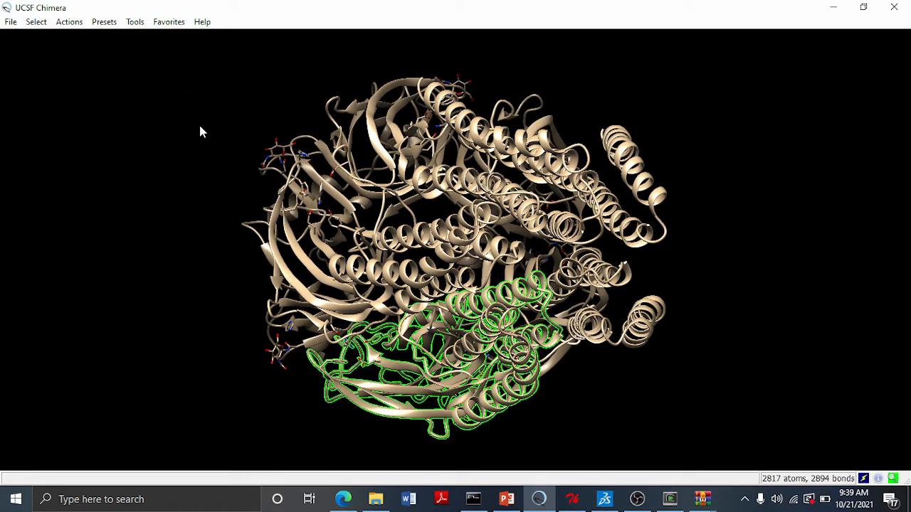
{"action": "left_click", "coordinate": [41, 26]}
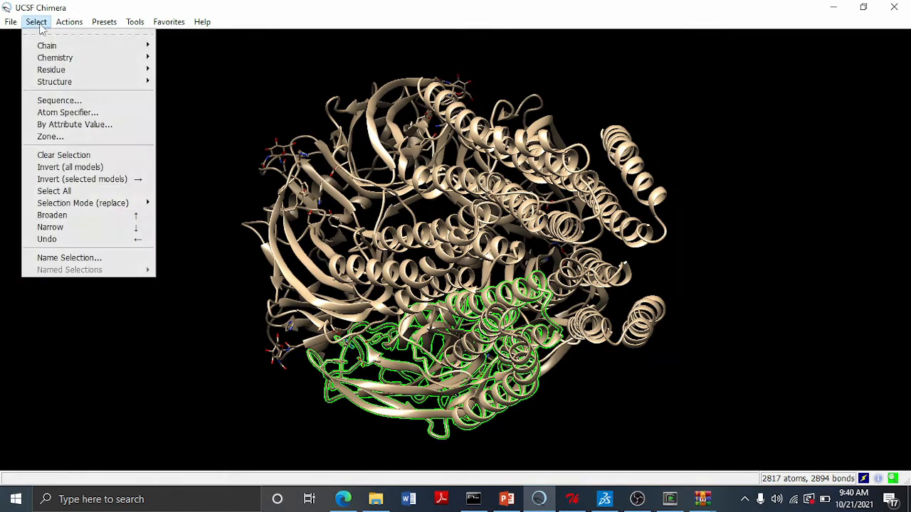
{"action": "left_click", "coordinate": [73, 177]}
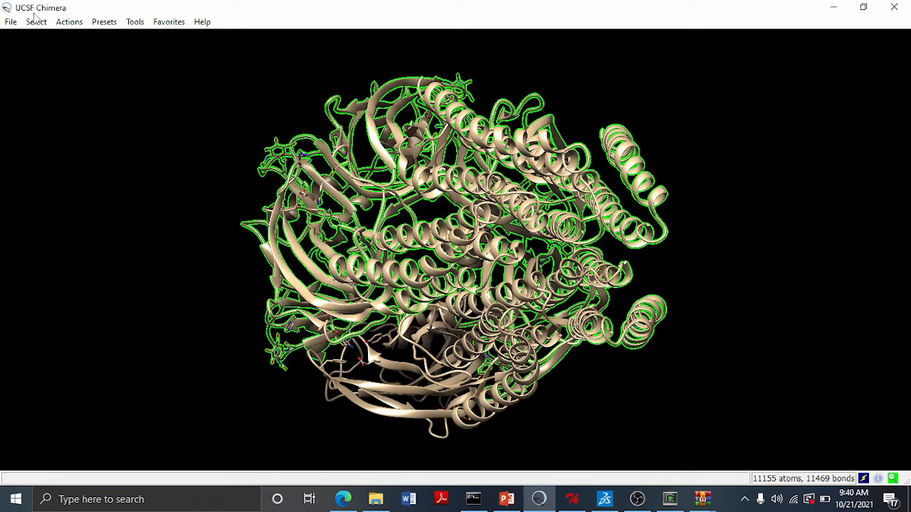
{"action": "left_click", "coordinate": [69, 23]}
{"action": "mouse_move", "coordinate": [91, 45]}
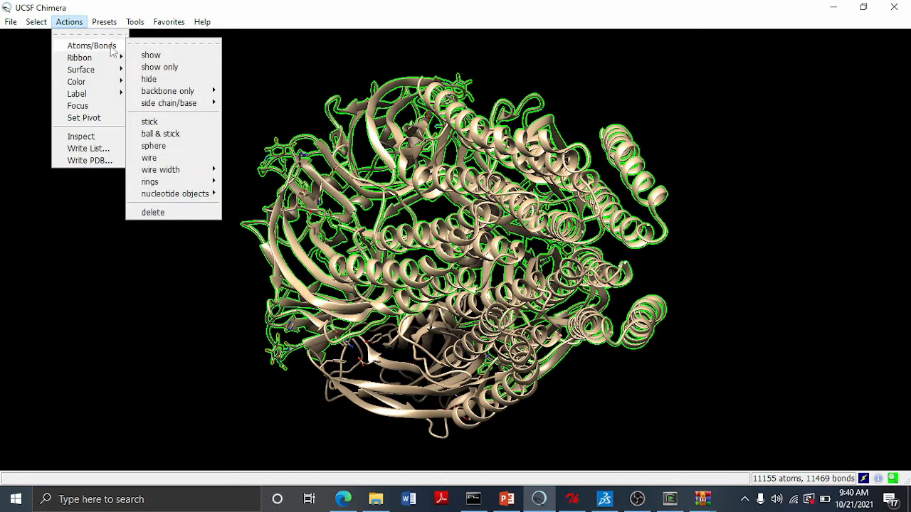
{"action": "left_click", "coordinate": [169, 212]}
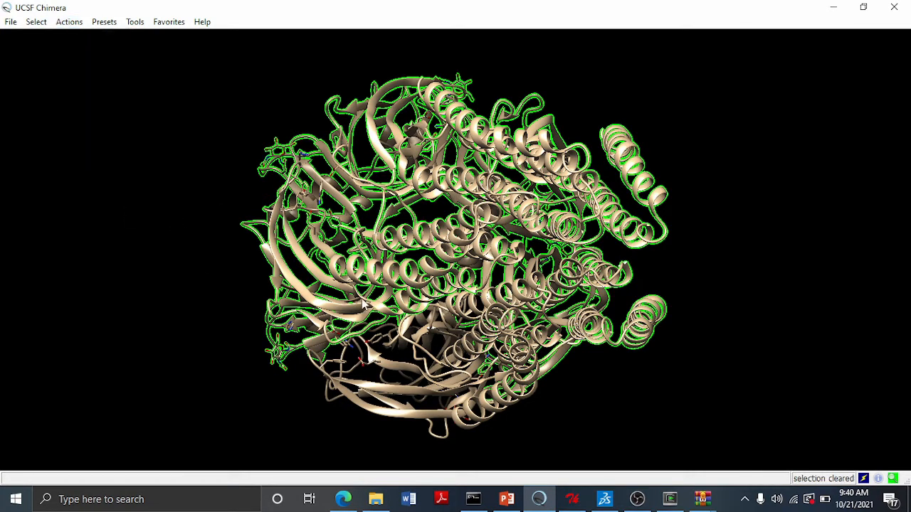
- Select all nonstandard residues of the remaining chain and delete their atoms and bonds
{"action": "middle_click_drag", "start_coordinate": [437, 339], "coordinate": [443, 279]}
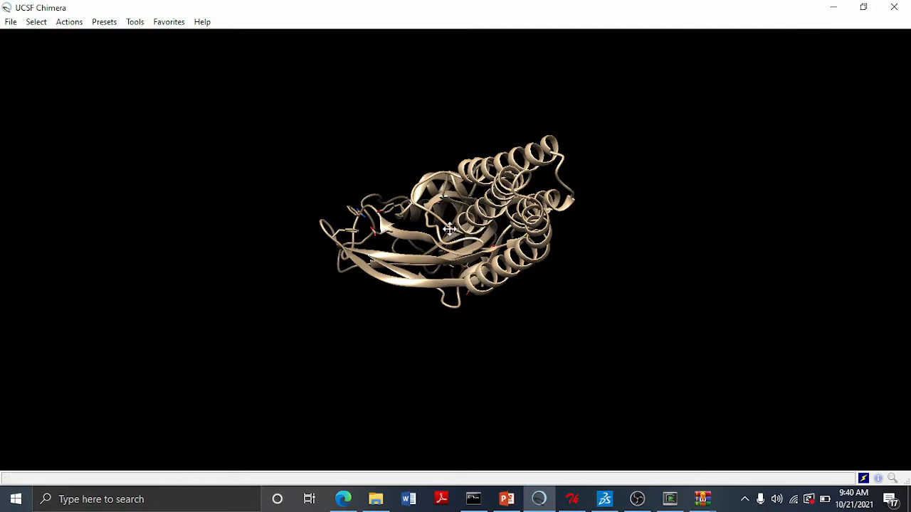
{"action": "middle_click_drag", "start_coordinate": [450, 228], "coordinate": [450, 254]}
{"action": "scroll", "coordinate": [450, 255], "scroll_direction": "down", "scroll_amount": 3}
{"action": "scroll", "coordinate": [450, 254], "scroll_direction": "up", "scroll_amount": 3}
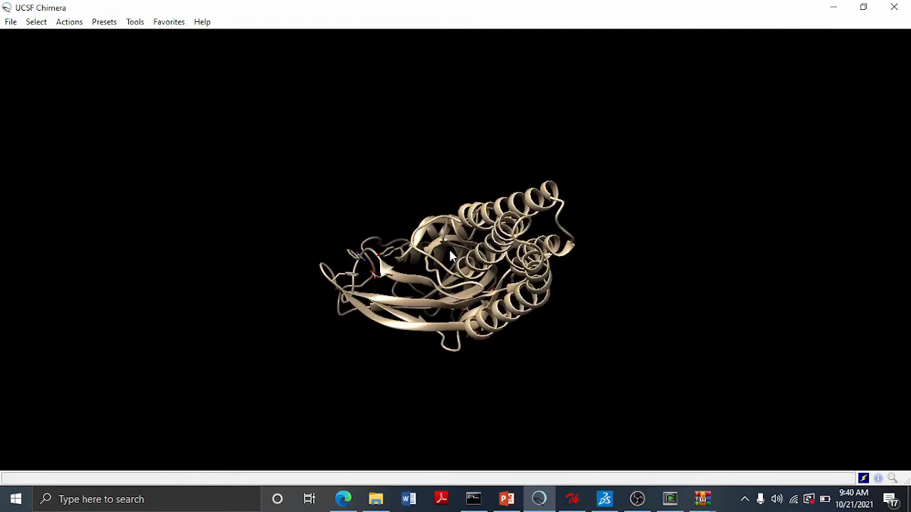
{"action": "scroll", "coordinate": [450, 255], "scroll_direction": "up", "scroll_amount": 5}
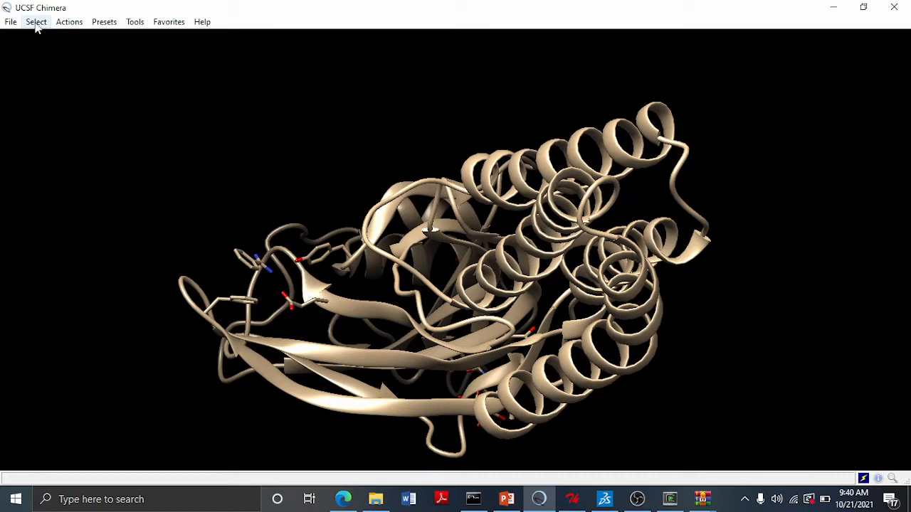
{"action": "left_click", "coordinate": [37, 23]}
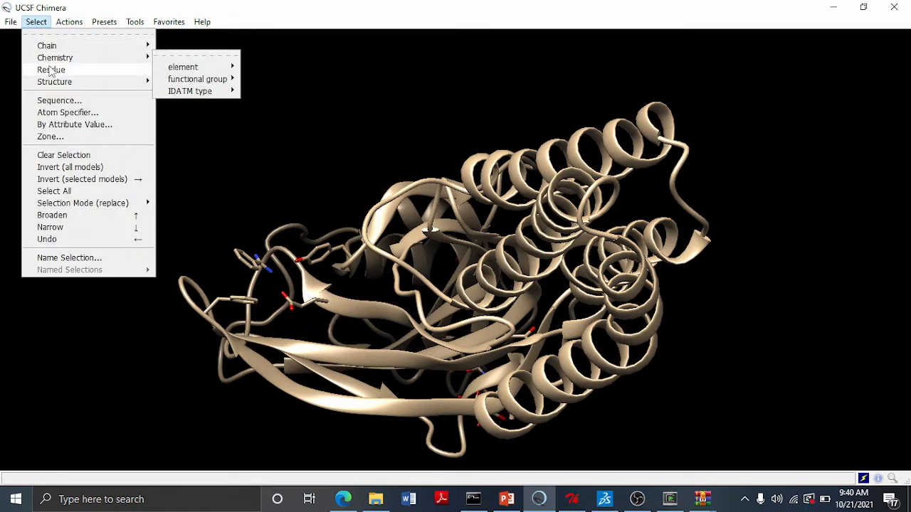
{"action": "mouse_move", "coordinate": [51, 72]}
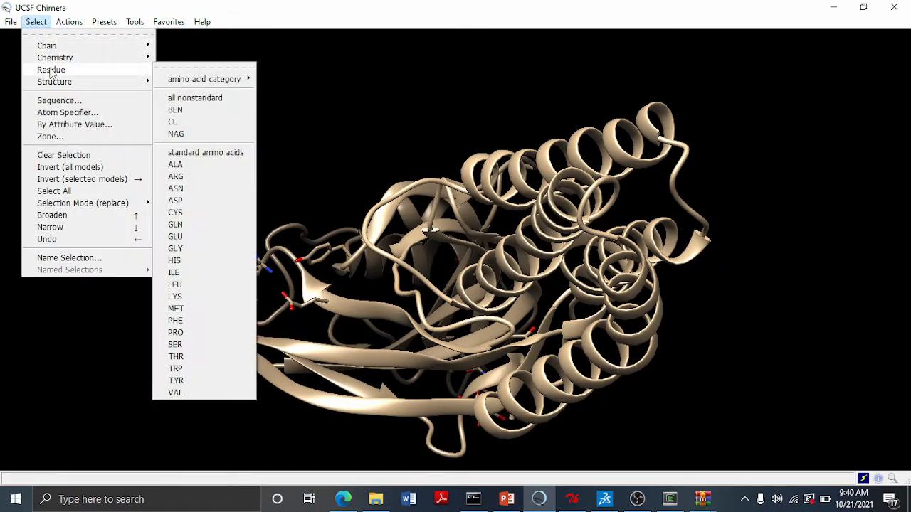
{"action": "left_click", "coordinate": [233, 101]}
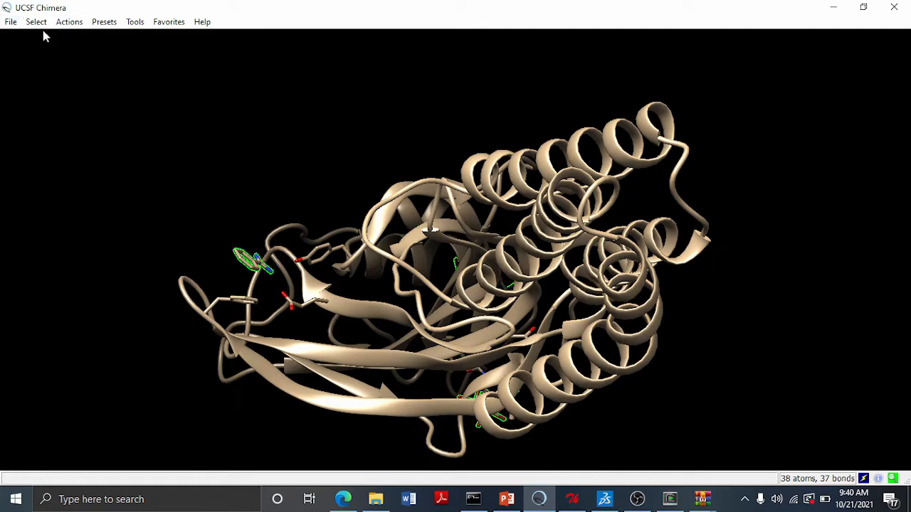
{"action": "left_click", "coordinate": [69, 21]}
{"action": "mouse_move", "coordinate": [85, 46]}
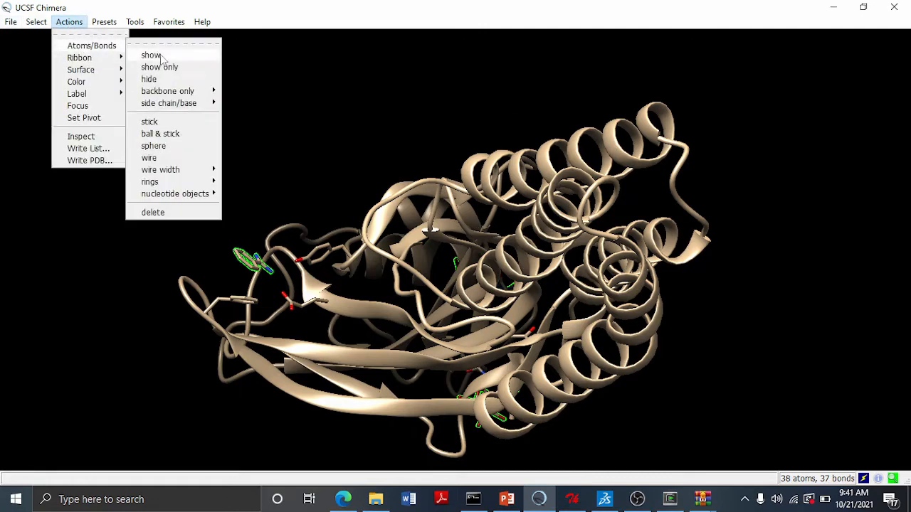
{"action": "left_click", "coordinate": [157, 212]}
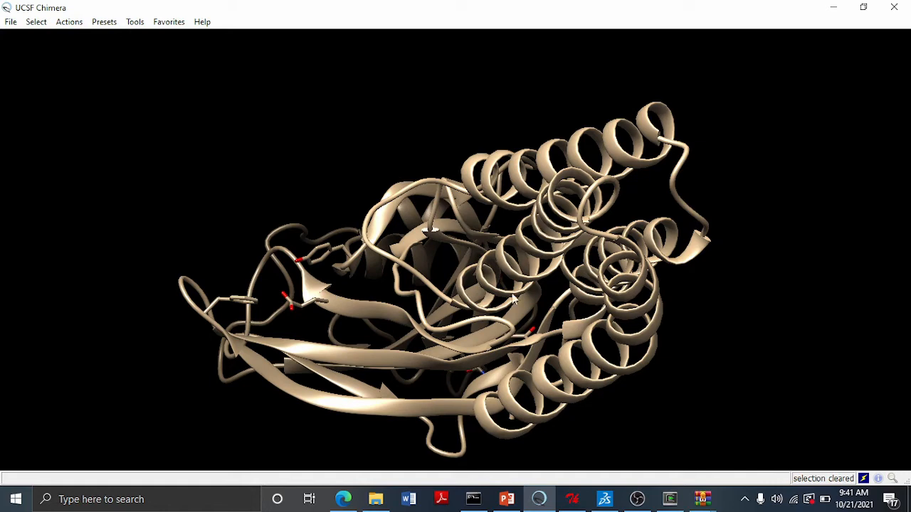
- Run Dock Prep on 4cof.pdb, clearing the Write Mol2 file option before confirming
{"action": "middle_click_drag", "start_coordinate": [465, 285], "coordinate": [464, 258]}
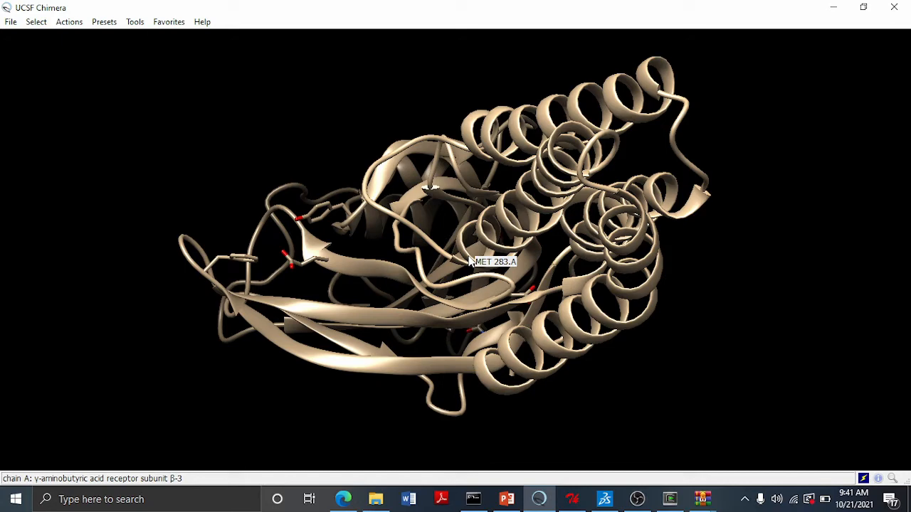
{"action": "left_click", "coordinate": [135, 23]}
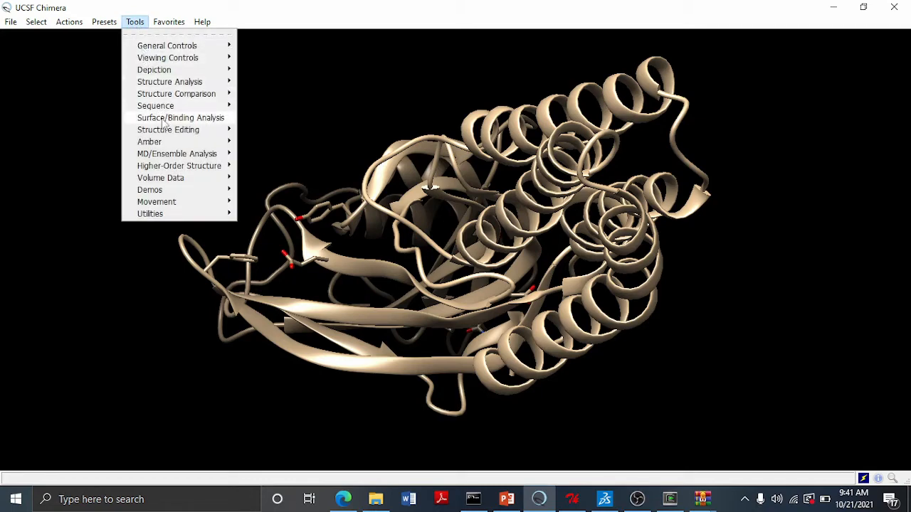
{"action": "mouse_move", "coordinate": [162, 121]}
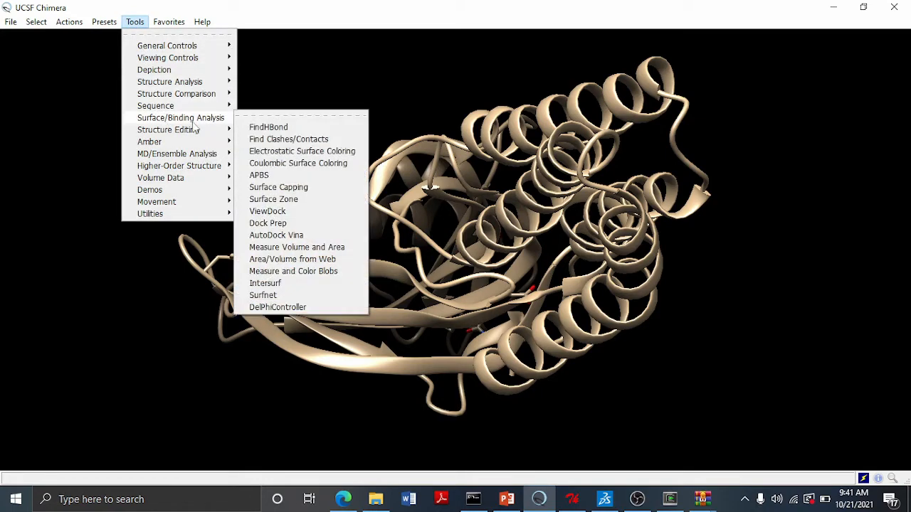
{"action": "left_click", "coordinate": [293, 225]}
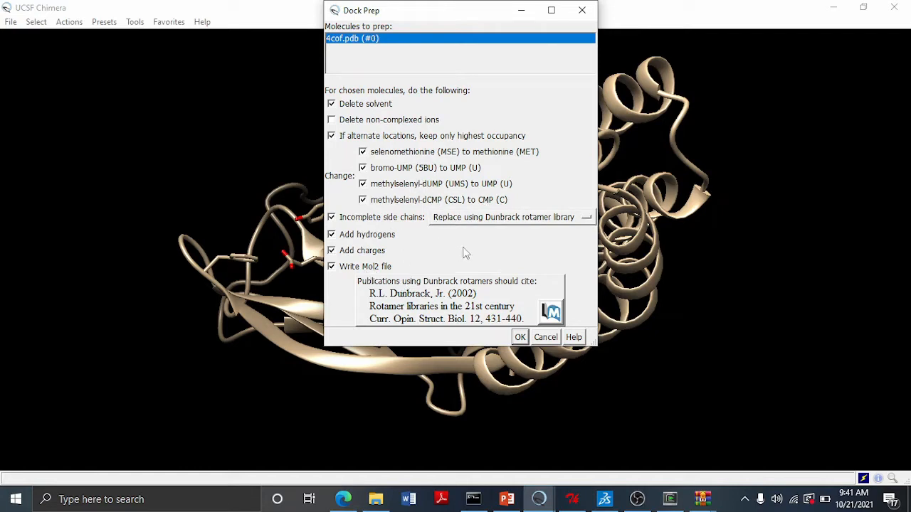
{"action": "left_click", "coordinate": [369, 271]}
{"action": "left_click", "coordinate": [519, 338]}
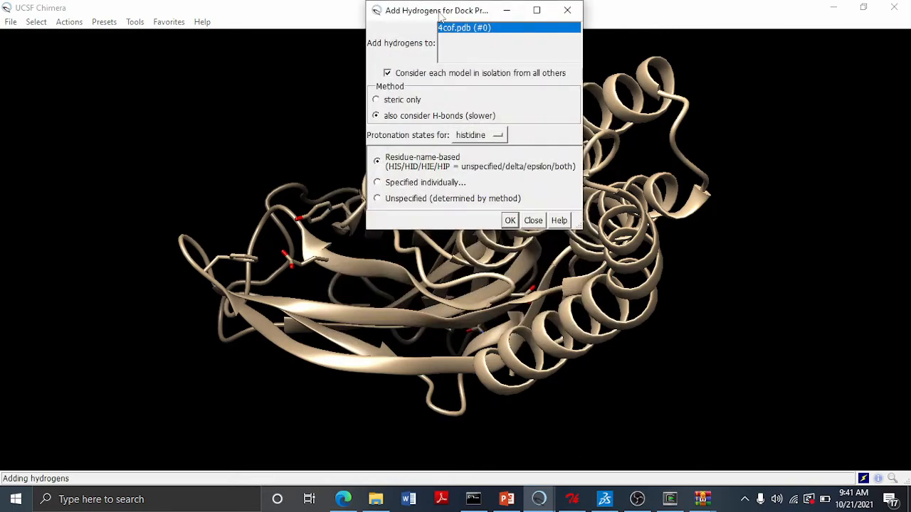
- Add hydrogens with default settings and assign AMBER ff14SB with Gasteiger charges to 4cof.pdb
{"action": "left_click_drag", "start_coordinate": [441, 16], "coordinate": [407, 46]}
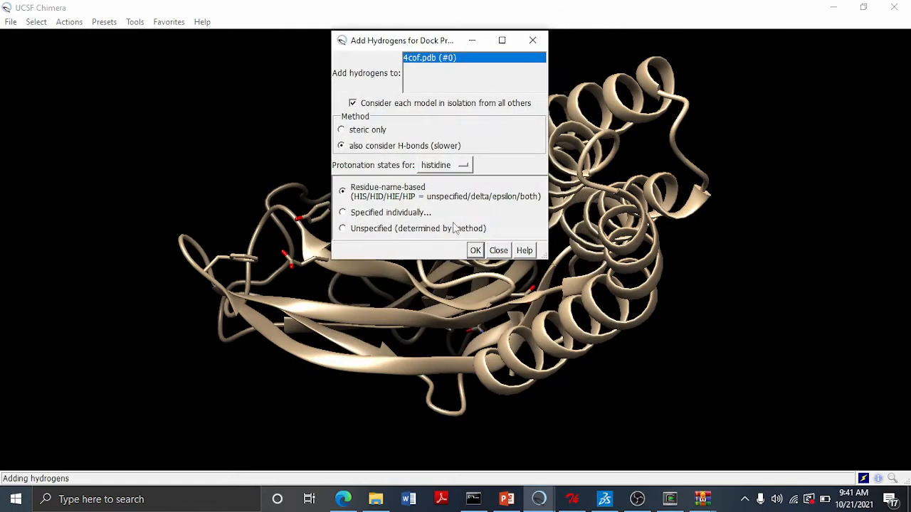
{"action": "left_click", "coordinate": [476, 253]}
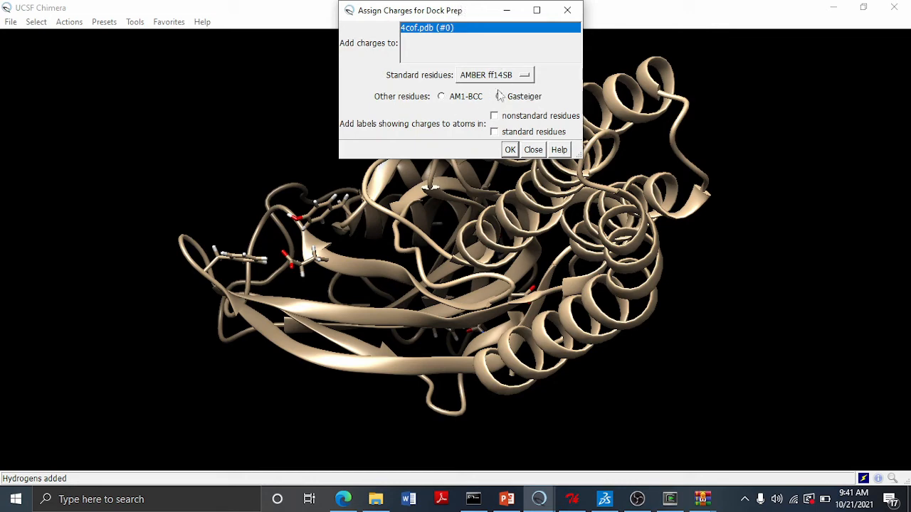
{"action": "left_click", "coordinate": [510, 152]}
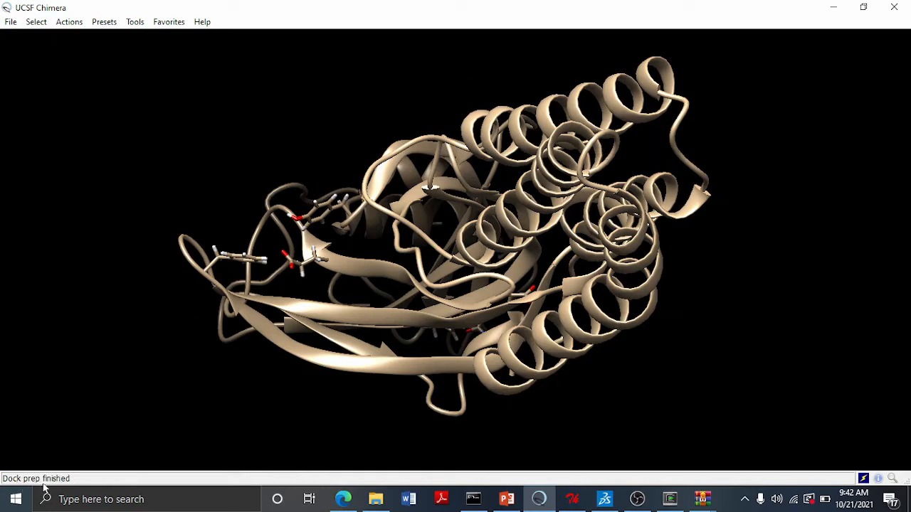
- Save the prepared receptor as PDB file rec in DOCKINGFOLDER on the Desktop
{"action": "left_click", "coordinate": [10, 22]}
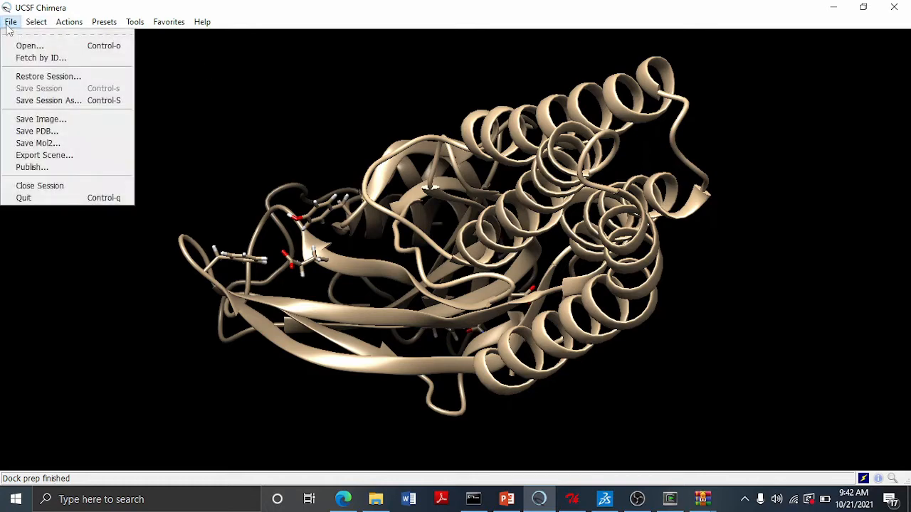
{"action": "left_click", "coordinate": [43, 131]}
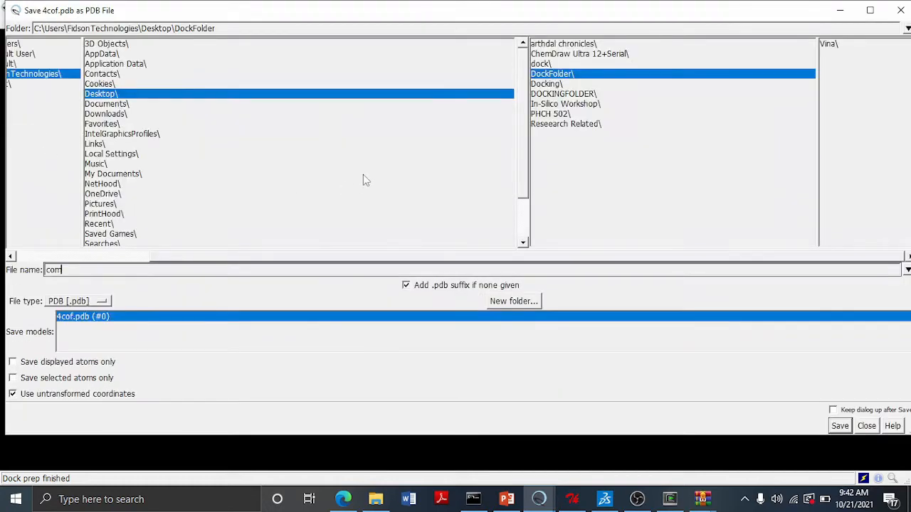
{"action": "left_click", "coordinate": [111, 97]}
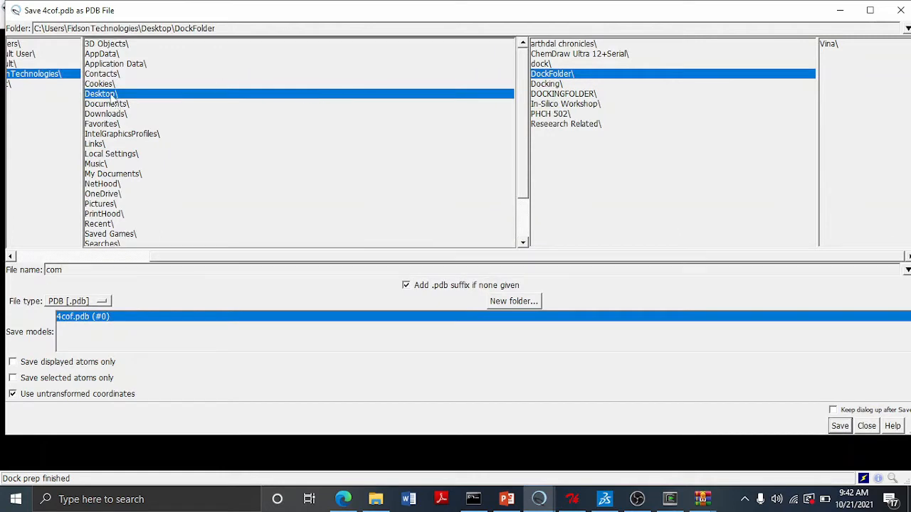
{"action": "left_click", "coordinate": [111, 97]}
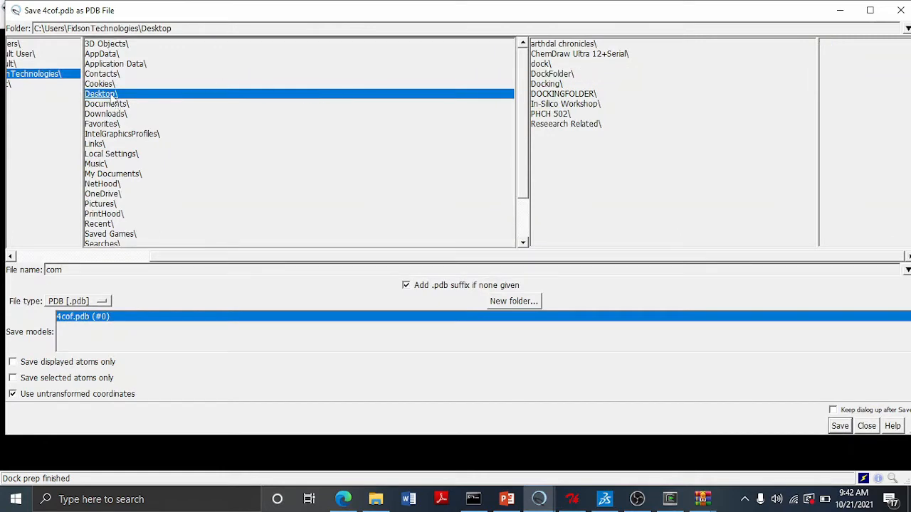
{"action": "left_click", "coordinate": [557, 94]}
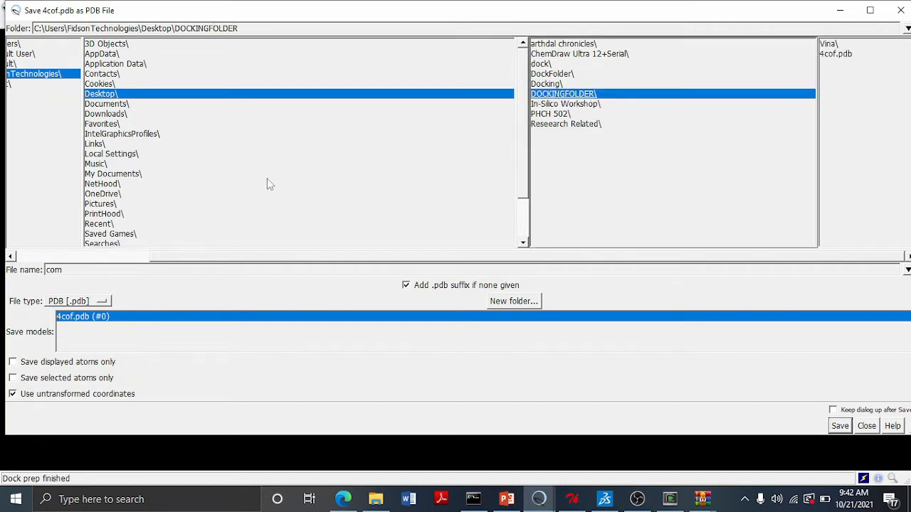
{"action": "left_click", "coordinate": [69, 271]}
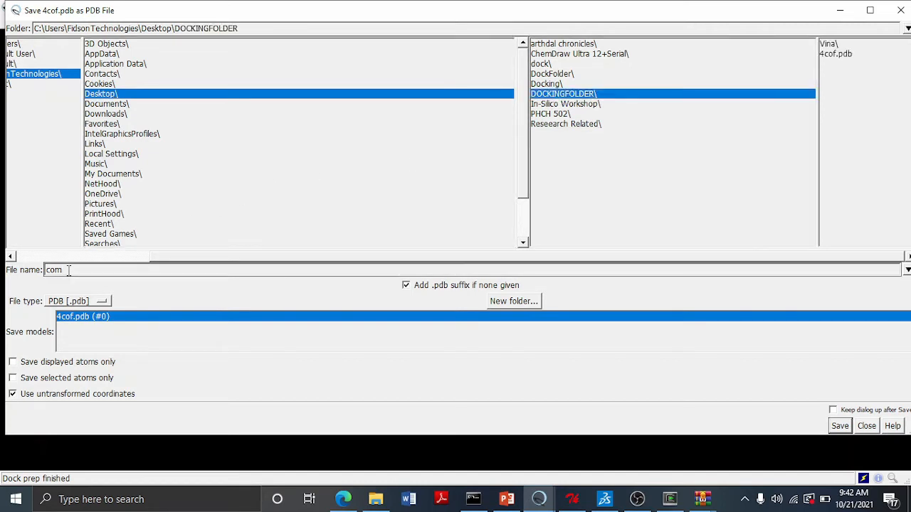
{"action": "key", "text": "BackSpace"}
{"action": "key", "text": "BackSpace"}
{"action": "key", "text": "BackSpace"}
{"action": "type", "text": "rec"}
{"action": "left_click", "coordinate": [840, 427]}
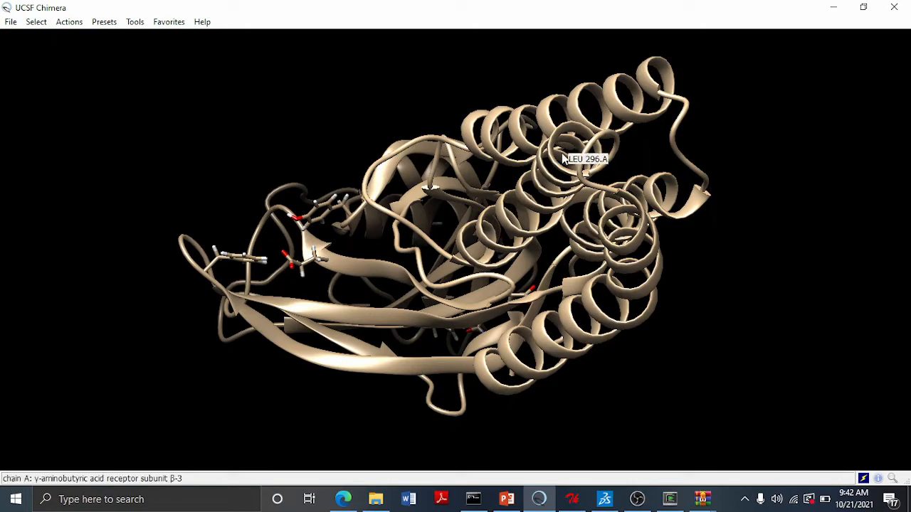
- Review the 'STEP 2b: Ligand Preparation (UCSF Chimera)' slide and return to Chimera
{"action": "key", "text": "alt+Tab"}
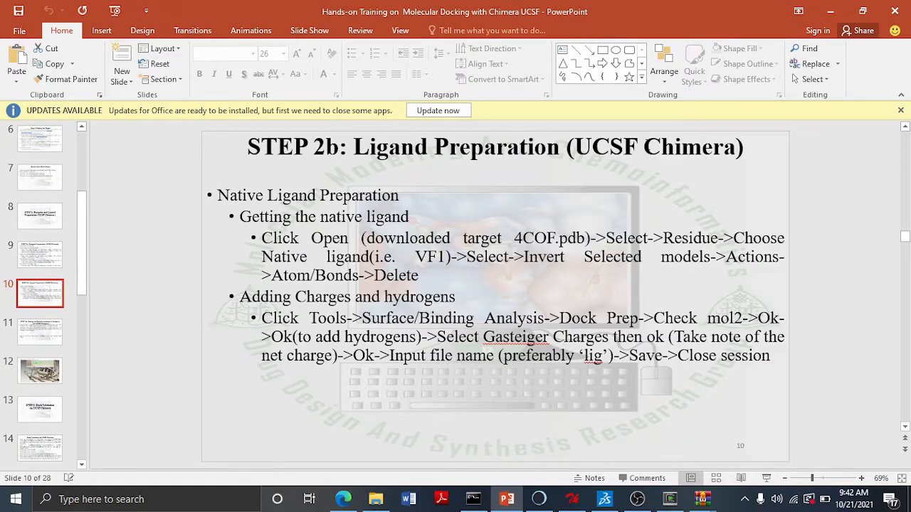
{"action": "left_click", "coordinate": [537, 501]}
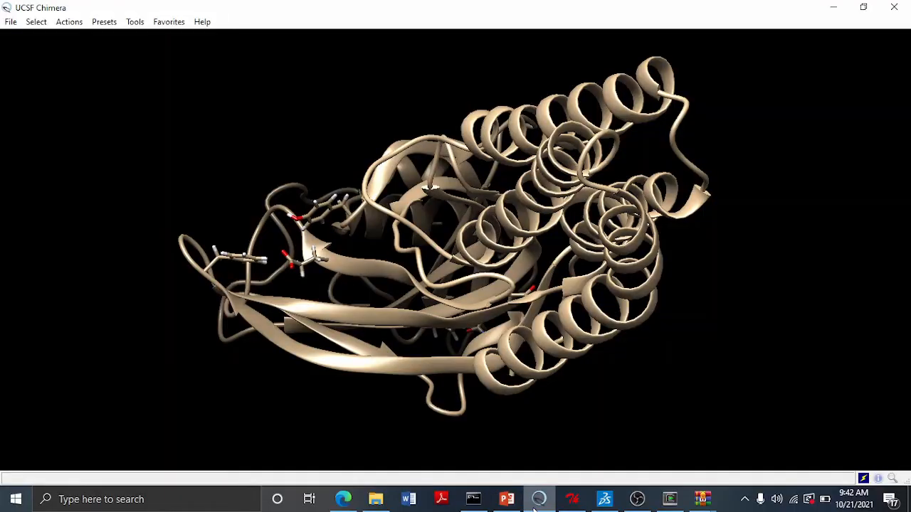
- Close the current session and reopen 4cof.pdb from DOCKINGFOLDER
{"action": "left_click", "coordinate": [11, 22]}
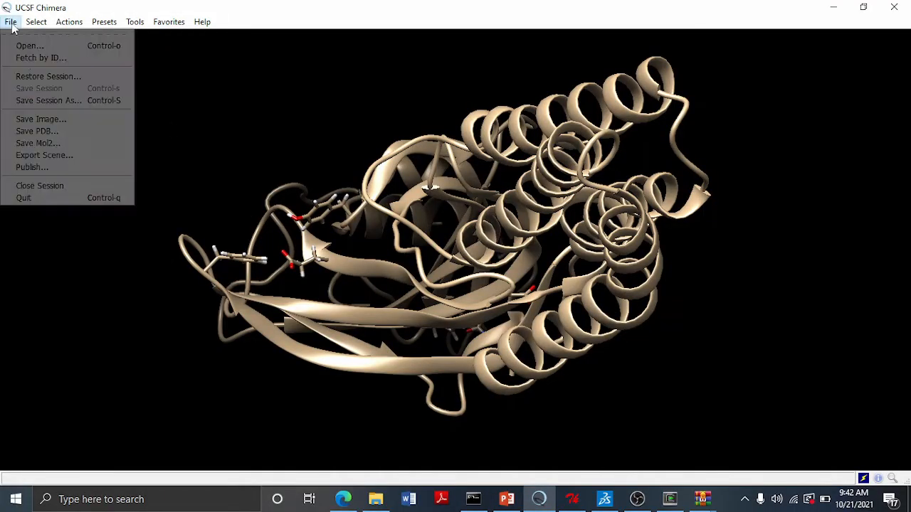
{"action": "left_click", "coordinate": [40, 185]}
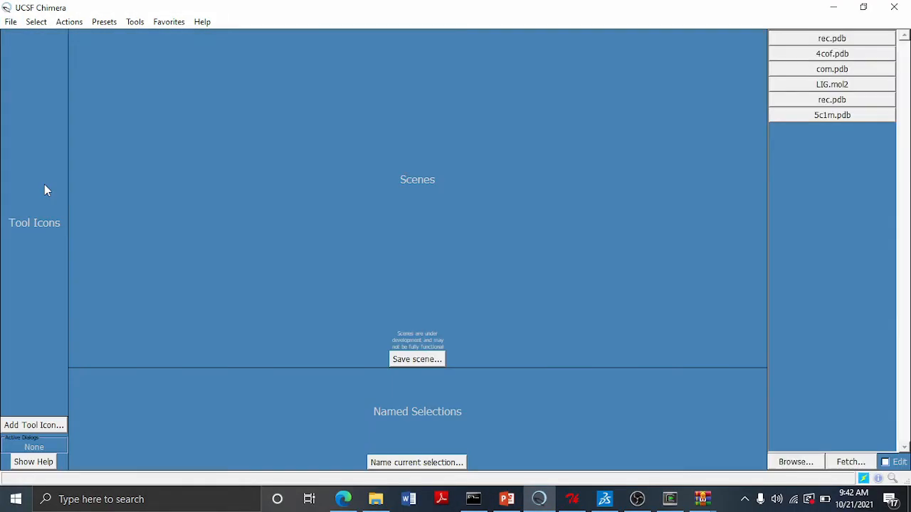
{"action": "left_click", "coordinate": [831, 55]}
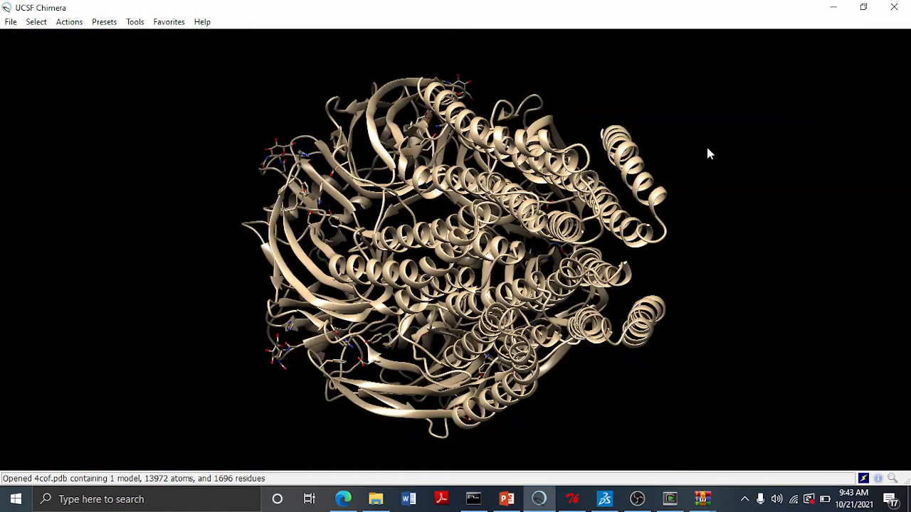
- Select chain A, invert the selection within the model, and delete the other chains' atoms and bonds
{"action": "left_click", "coordinate": [37, 22]}
{"action": "mouse_move", "coordinate": [127, 47]}
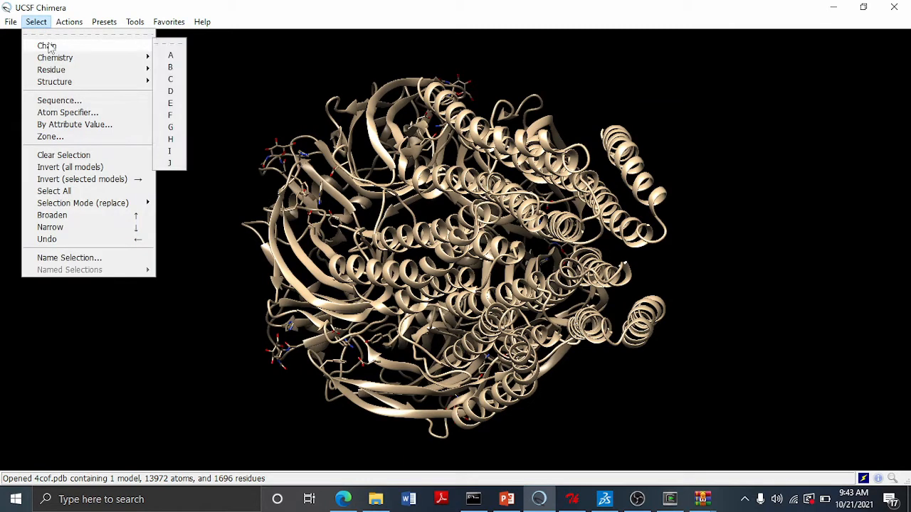
{"action": "left_click", "coordinate": [170, 56]}
{"action": "left_click", "coordinate": [37, 21]}
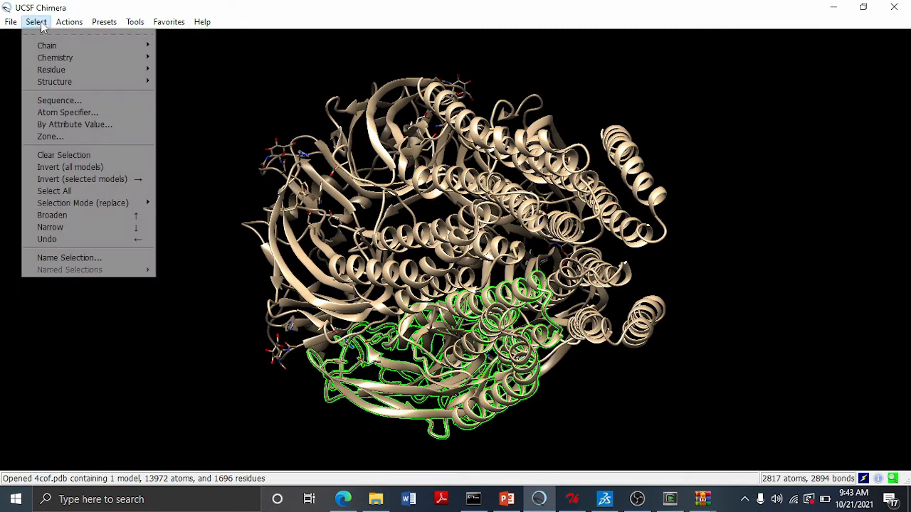
{"action": "left_click", "coordinate": [74, 181]}
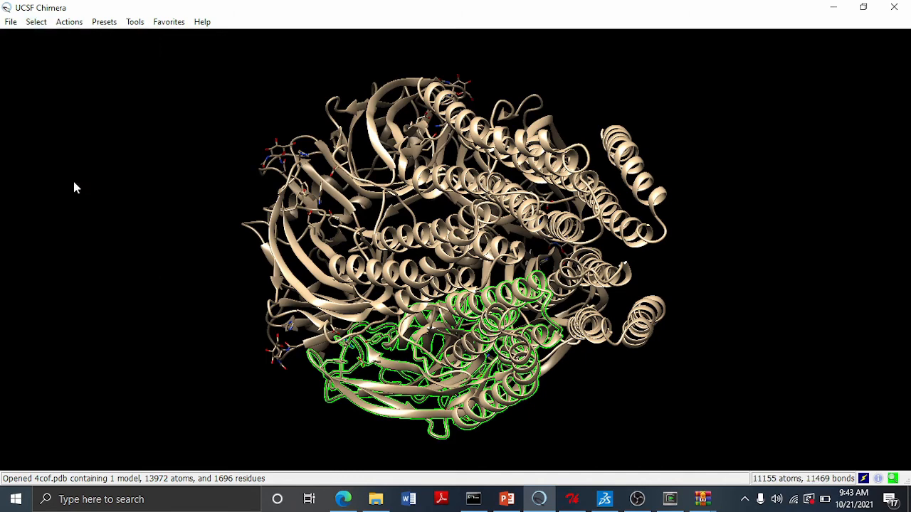
{"action": "mouse_move", "coordinate": [95, 47]}
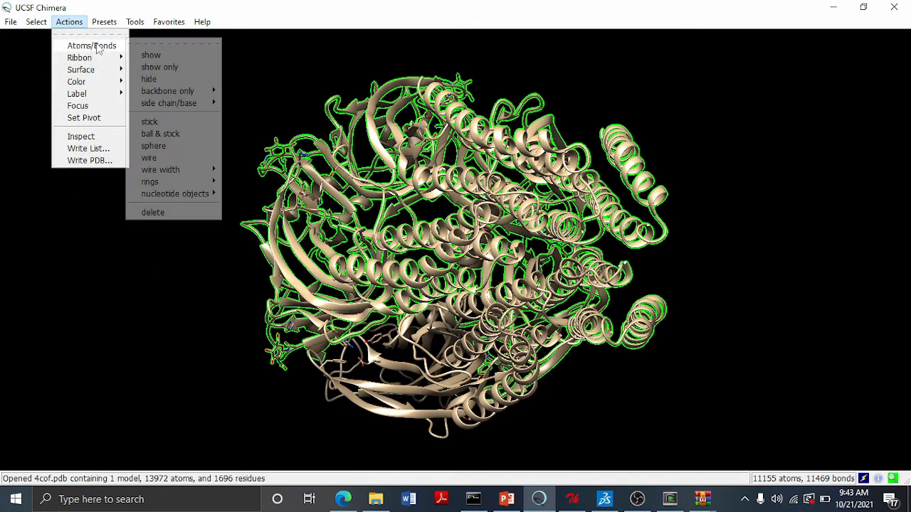
{"action": "left_click", "coordinate": [164, 213]}
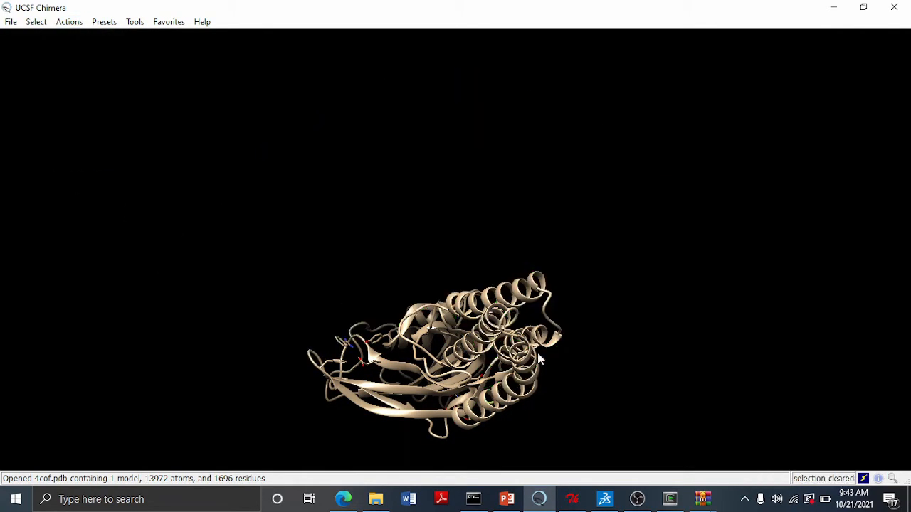
- Select the native ligand residue BEN, invert the selection within the model, and delete all other atoms and bonds
{"action": "middle_click_drag", "start_coordinate": [486, 360], "coordinate": [491, 286]}
{"action": "scroll", "coordinate": [471, 255], "scroll_direction": "up", "scroll_amount": 3}
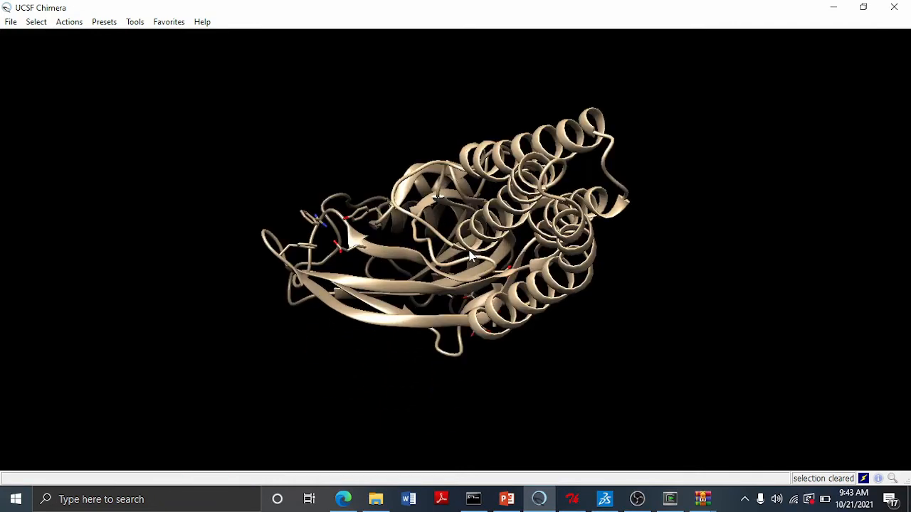
{"action": "left_click", "coordinate": [34, 22]}
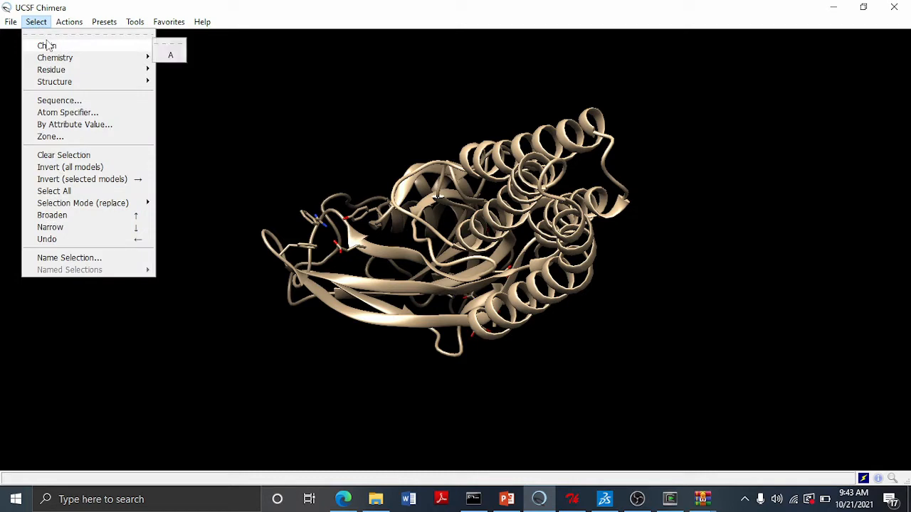
{"action": "mouse_move", "coordinate": [56, 78]}
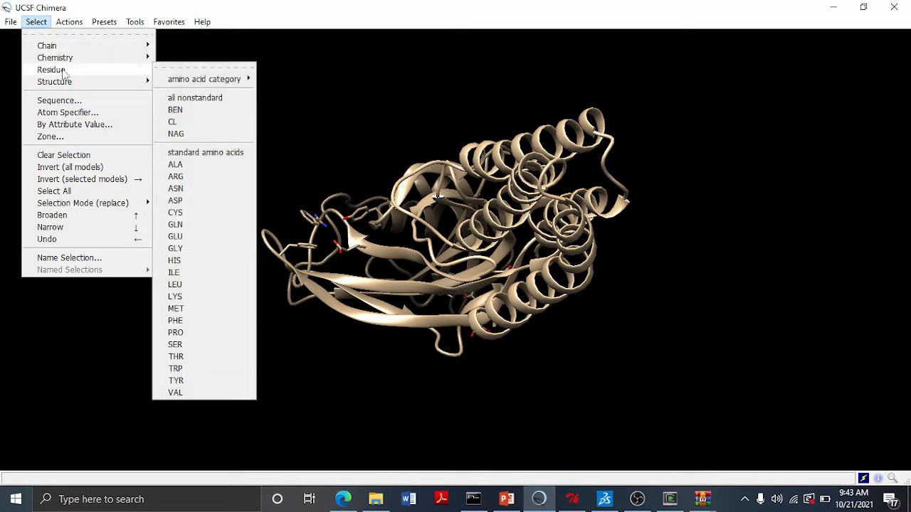
{"action": "left_click", "coordinate": [204, 116]}
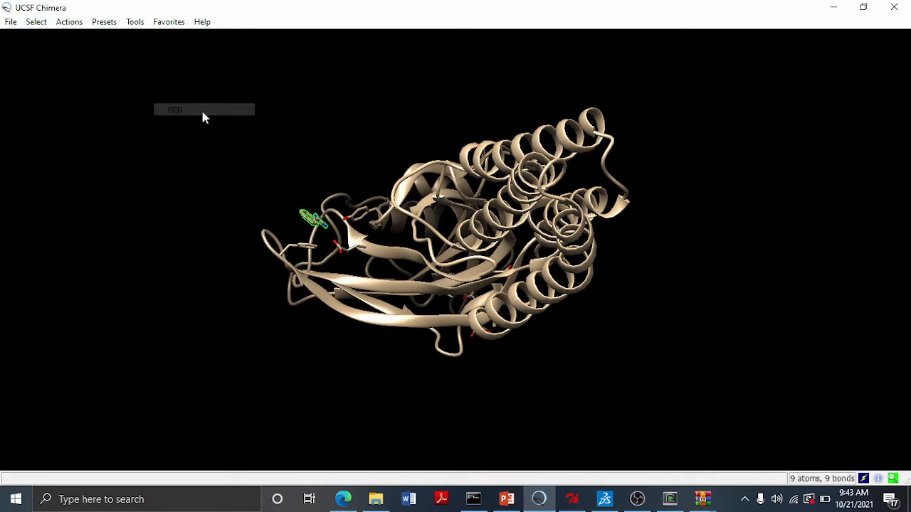
{"action": "left_click", "coordinate": [38, 22]}
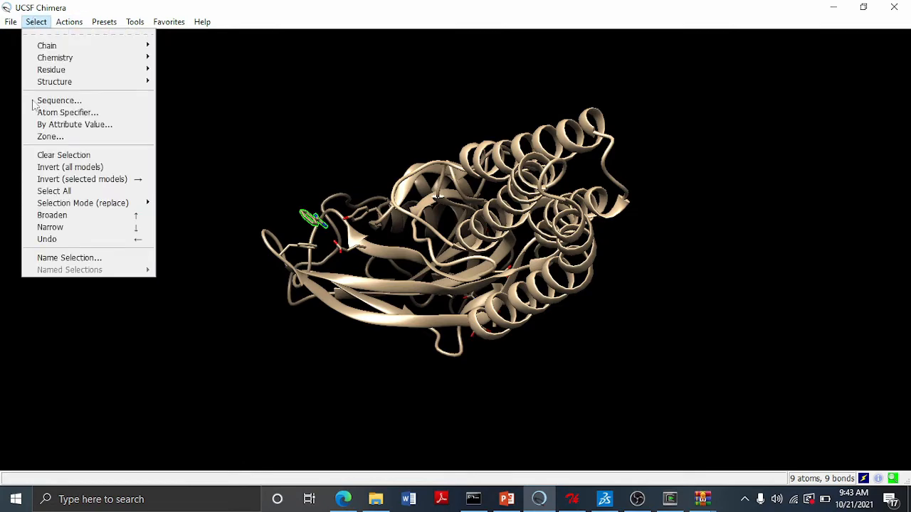
{"action": "left_click", "coordinate": [51, 178]}
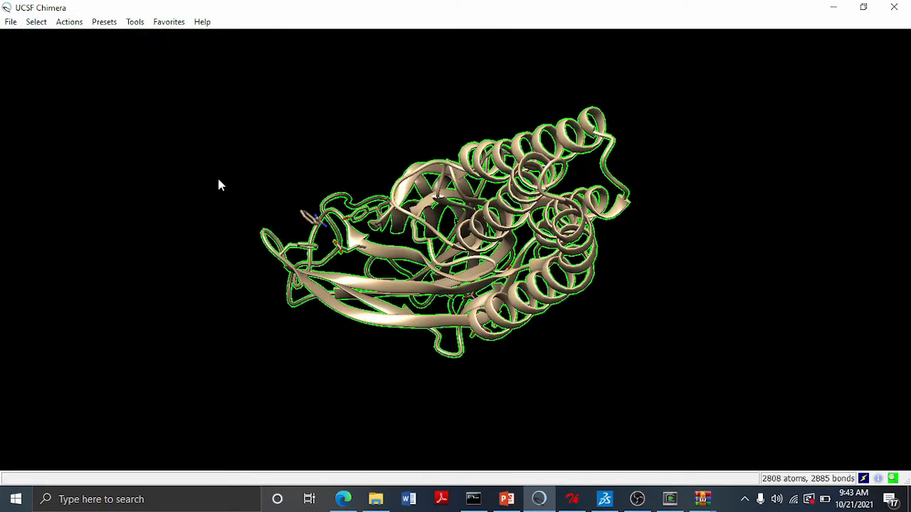
{"action": "left_click", "coordinate": [69, 25]}
{"action": "mouse_move", "coordinate": [91, 45]}
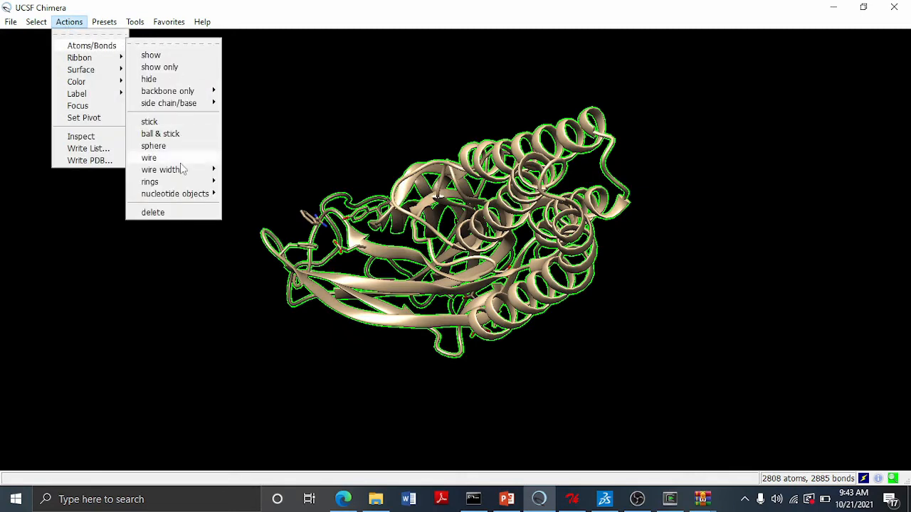
{"action": "left_click", "coordinate": [171, 212]}
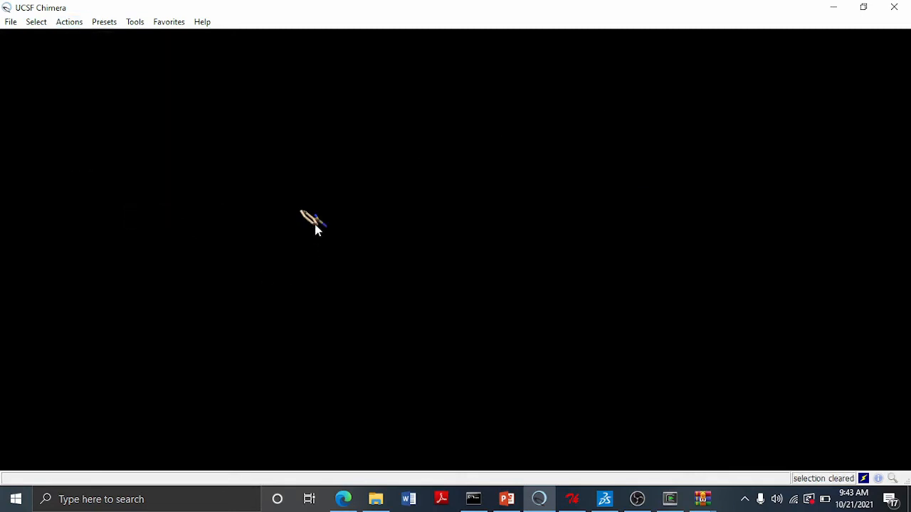
- Run Dock Prep on the ligand, adding hydrogens and Gasteiger charges with a net charge of +0
{"action": "scroll", "coordinate": [310, 219], "scroll_direction": "down", "scroll_amount": 4}
{"action": "scroll", "coordinate": [307, 217], "scroll_direction": "up", "scroll_amount": 8}
{"action": "left_click", "coordinate": [134, 22]}
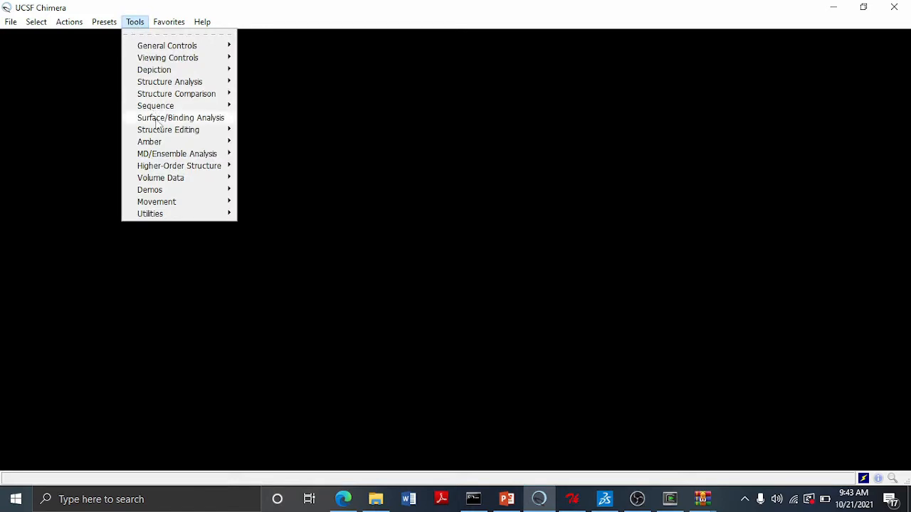
{"action": "mouse_move", "coordinate": [157, 122]}
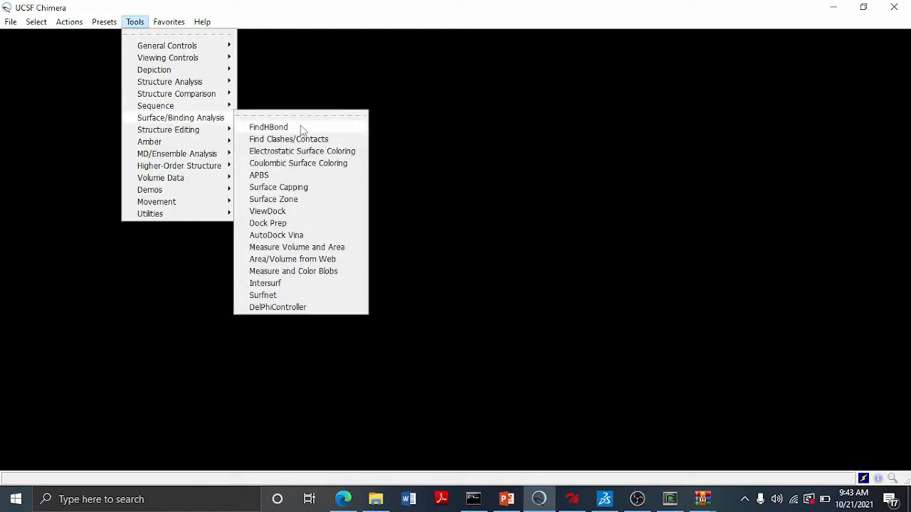
{"action": "left_click", "coordinate": [304, 225]}
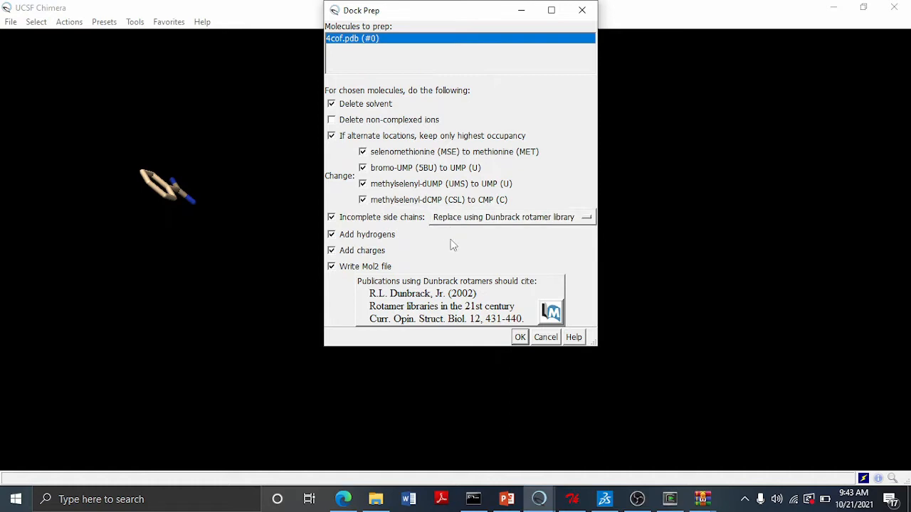
{"action": "left_click", "coordinate": [520, 337]}
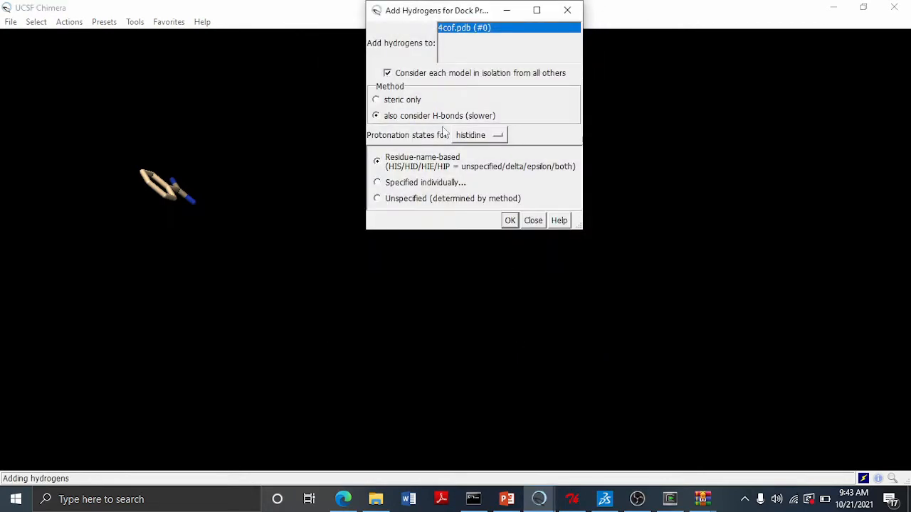
{"action": "left_click", "coordinate": [509, 221]}
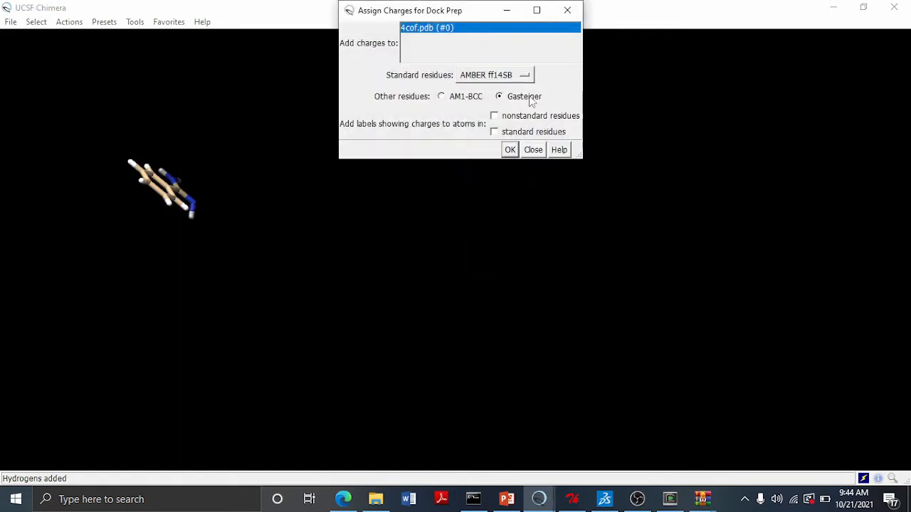
{"action": "left_click", "coordinate": [509, 151]}
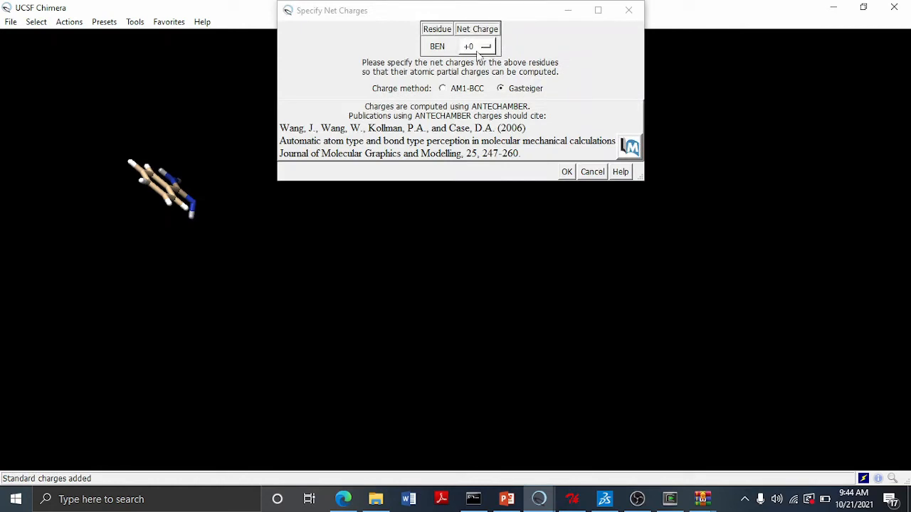
{"action": "left_click", "coordinate": [567, 171]}
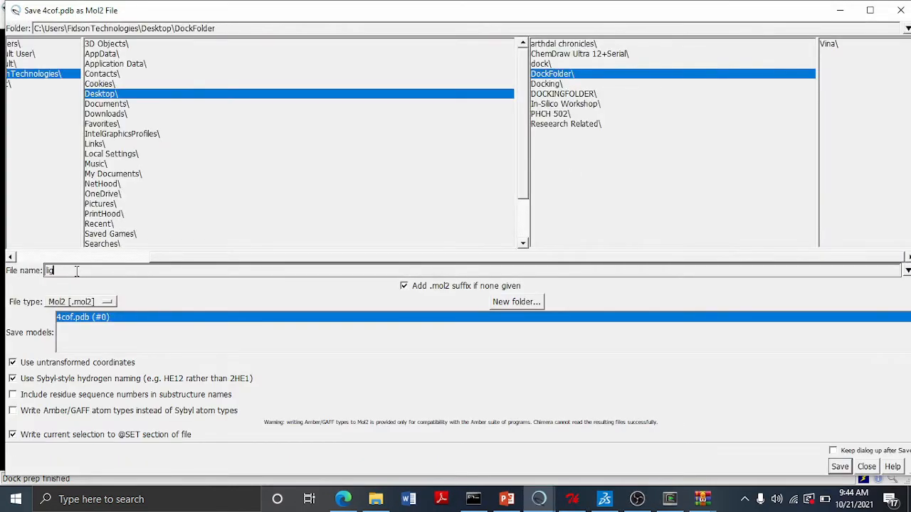
- Save the prepared ligand as lig.mol2 in DOCKINGFOLDER
{"action": "key", "text": "BackSpace"}
{"action": "key", "text": "BackSpace"}
{"action": "key", "text": "BackSpace"}
{"action": "left_click", "coordinate": [580, 98]}
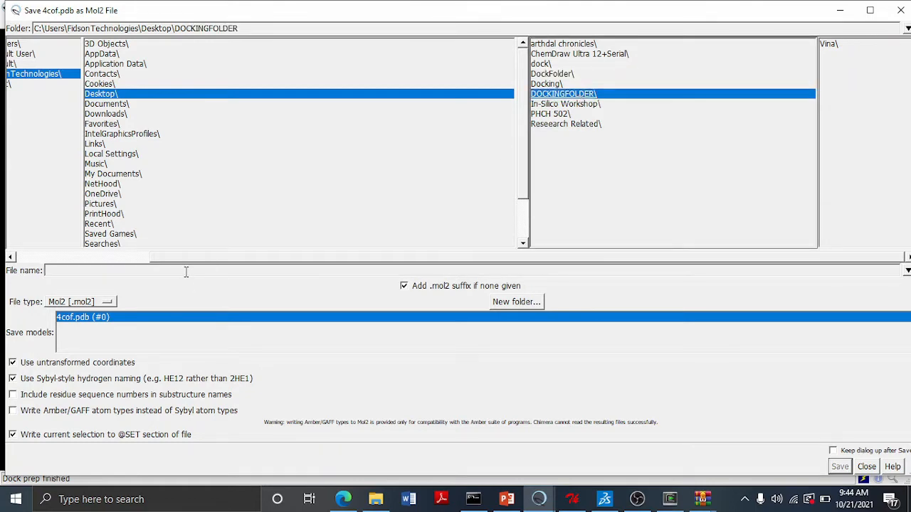
{"action": "left_click", "coordinate": [145, 270]}
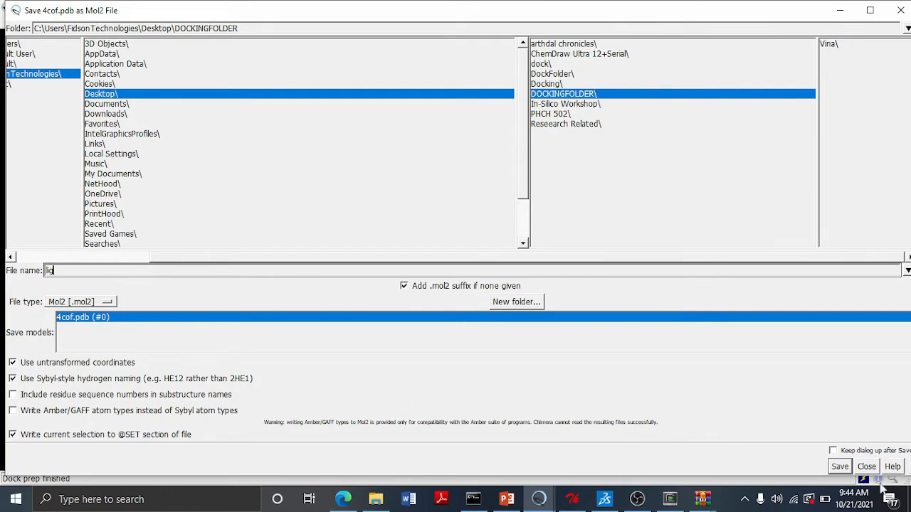
{"action": "left_click", "coordinate": [840, 467]}
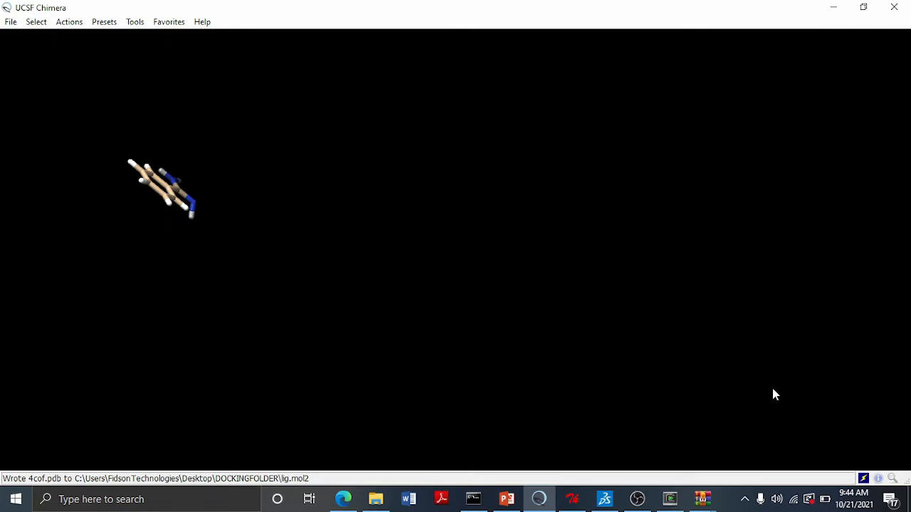
- Review the 'STEP 2c: Getting the Residue numbers of the active site' slide and return to Chimera
{"action": "left_click", "coordinate": [506, 499]}
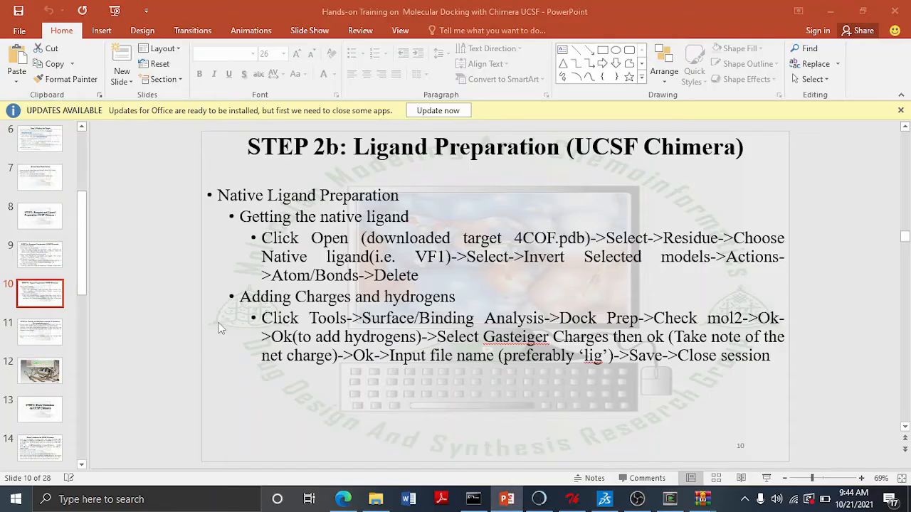
{"action": "scroll", "coordinate": [219, 328], "scroll_direction": "down", "scroll_amount": 1}
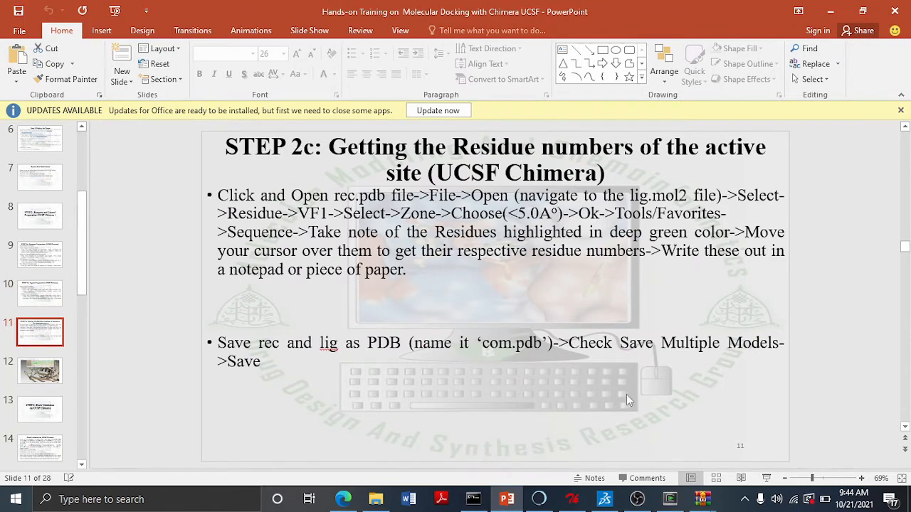
{"action": "left_click", "coordinate": [551, 501]}
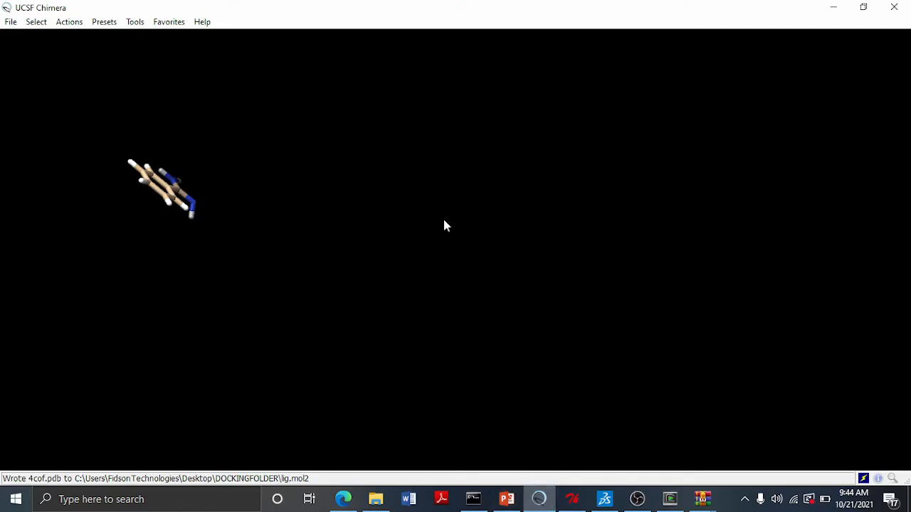
- Close the current session and open rec.pdb from the recent files
{"action": "left_click", "coordinate": [10, 22]}
{"action": "left_click", "coordinate": [42, 186]}
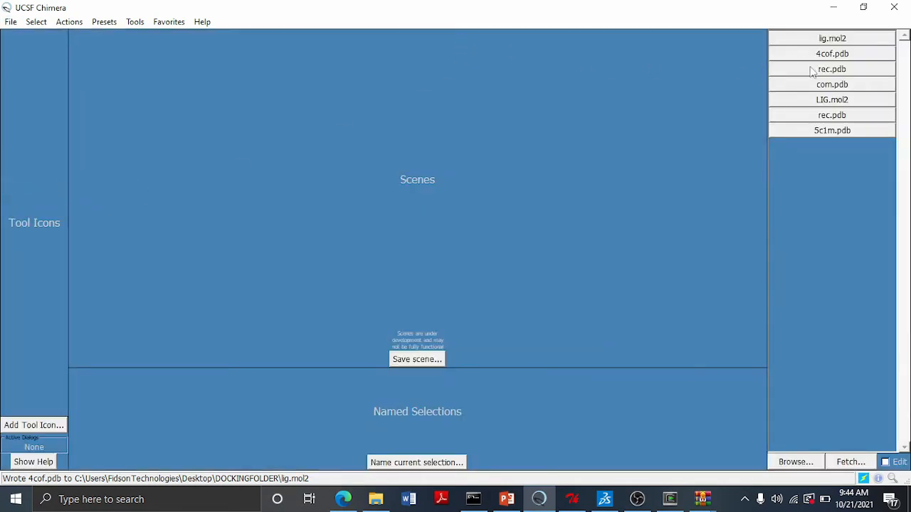
{"action": "left_click", "coordinate": [812, 72]}
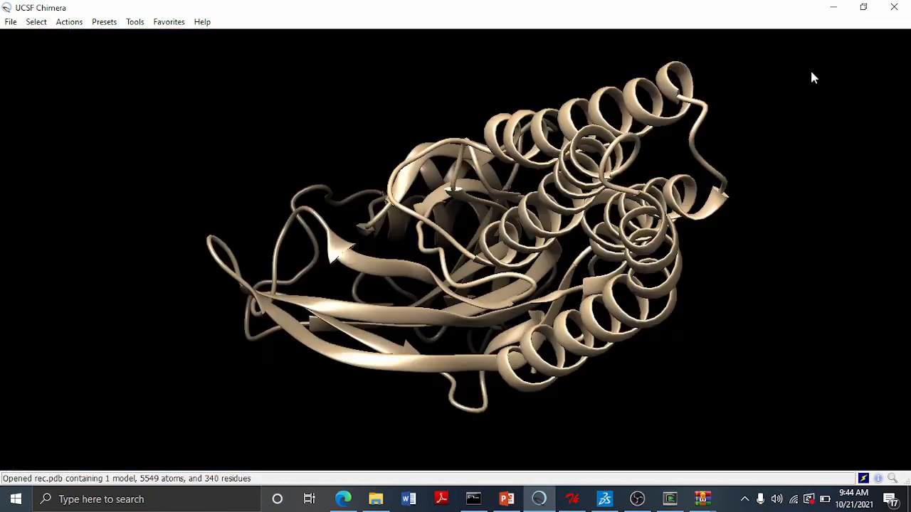
- Open lig.mol2 from DOCKINGFOLDER together with the receptor
{"action": "left_click", "coordinate": [11, 22]}
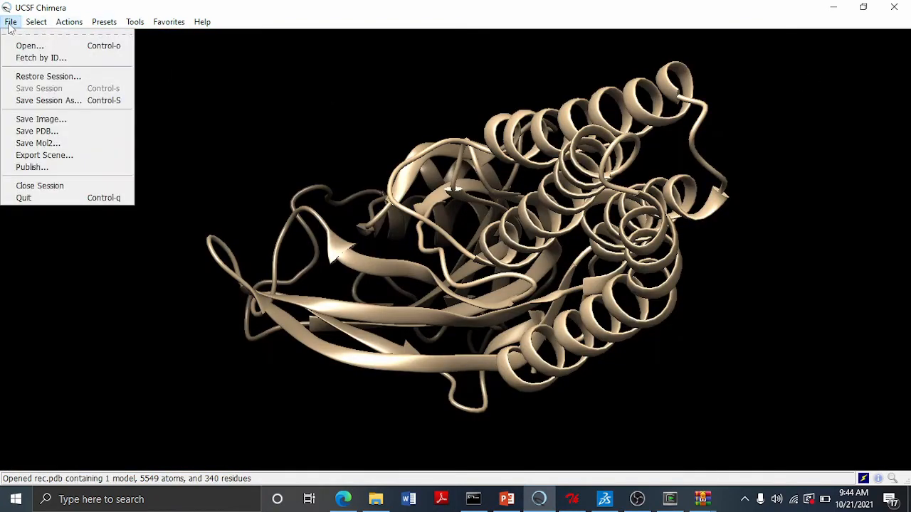
{"action": "left_click", "coordinate": [22, 46]}
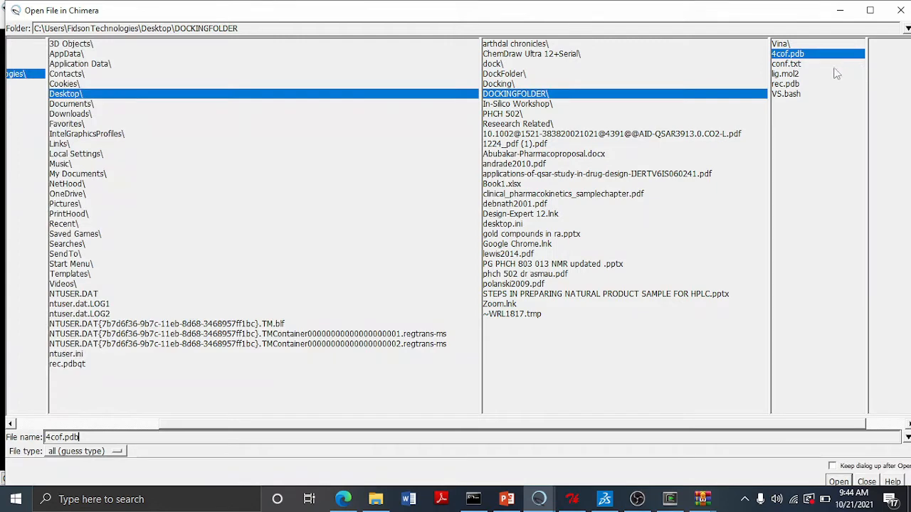
{"action": "left_click", "coordinate": [836, 73]}
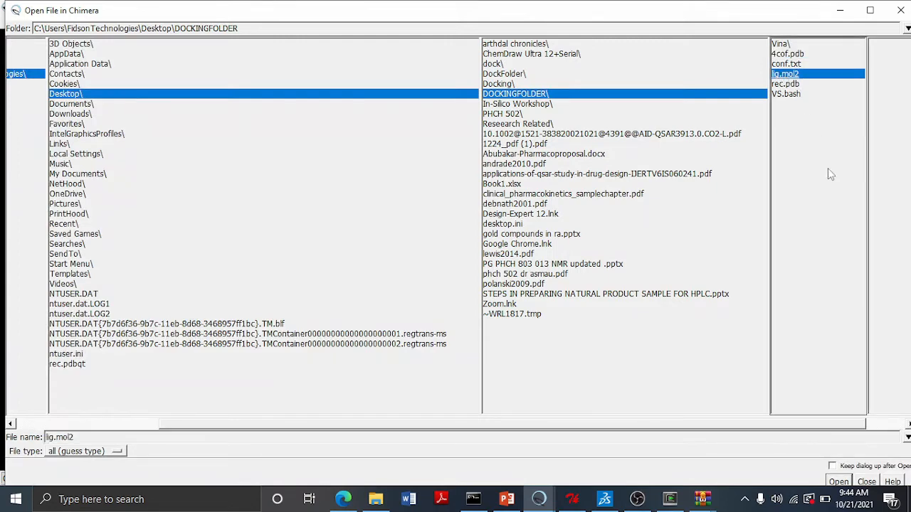
{"action": "left_click", "coordinate": [839, 482]}
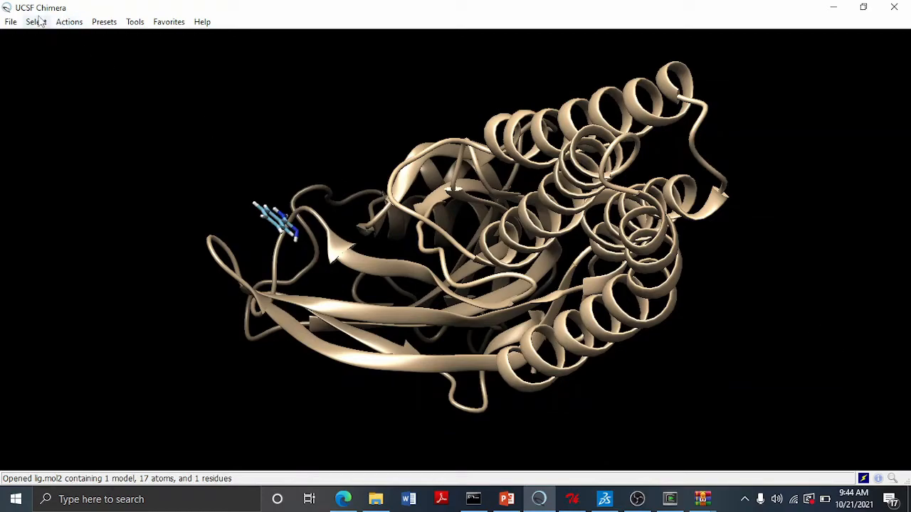
- Select residue BEN and expand the selection to all atoms within 5.0 Å of it
{"action": "left_click_drag", "start_coordinate": [235, 261], "coordinate": [616, 229]}
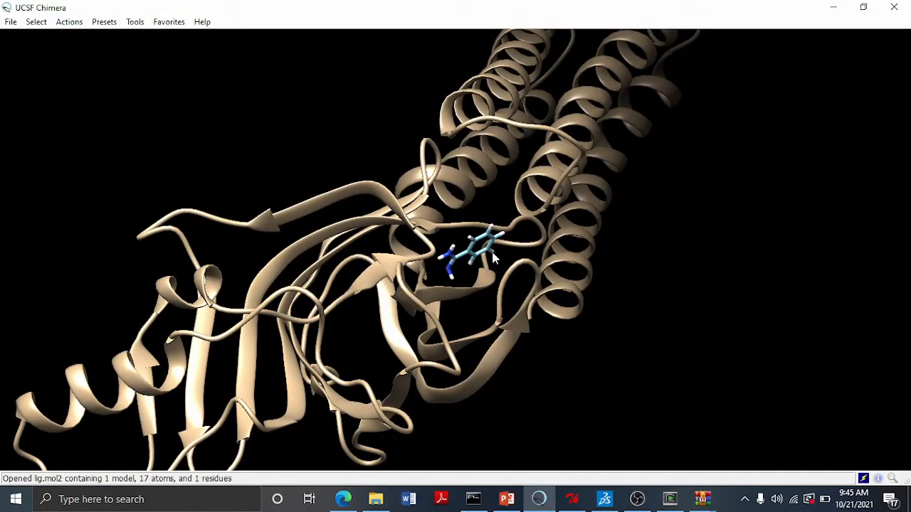
{"action": "left_click", "coordinate": [36, 23]}
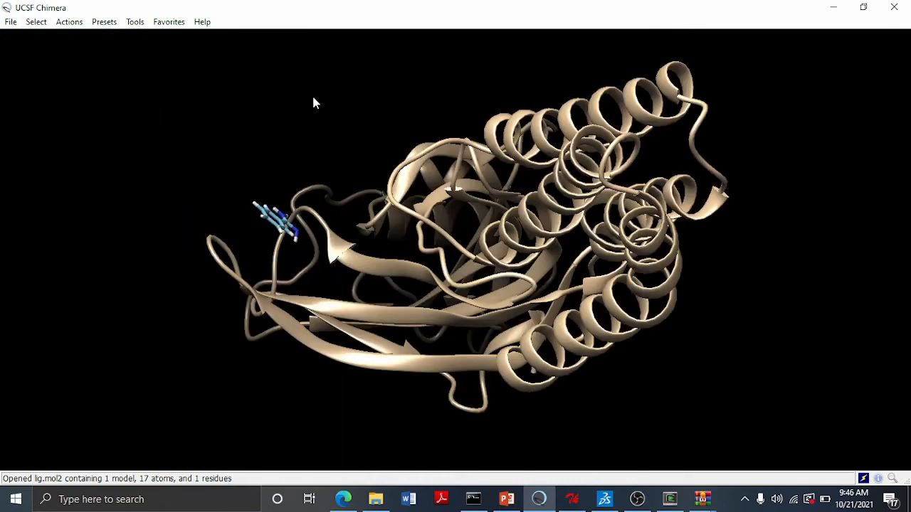
{"action": "left_click", "coordinate": [36, 22]}
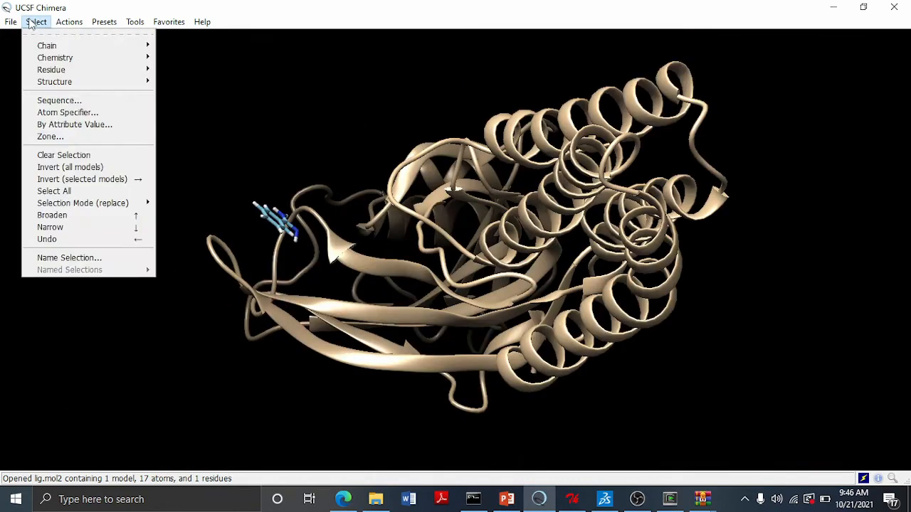
{"action": "mouse_move", "coordinate": [73, 72]}
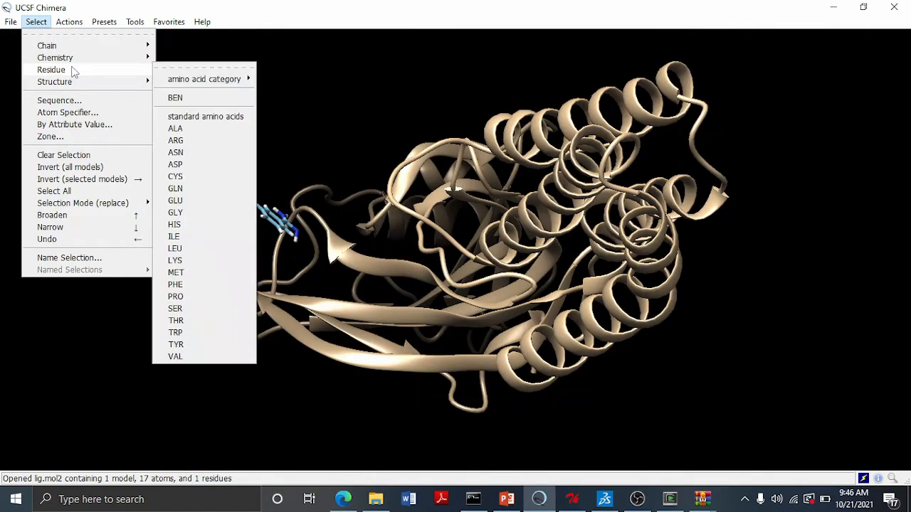
{"action": "left_click", "coordinate": [200, 99]}
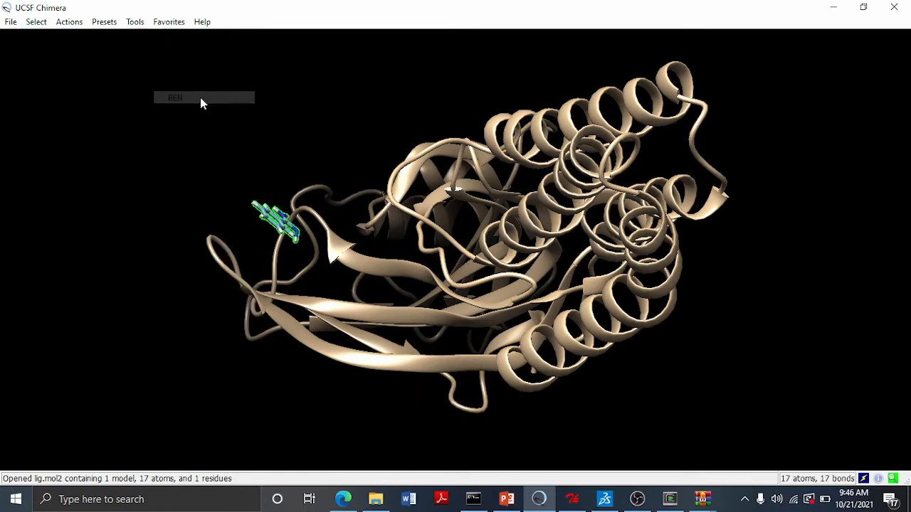
{"action": "left_click", "coordinate": [37, 22]}
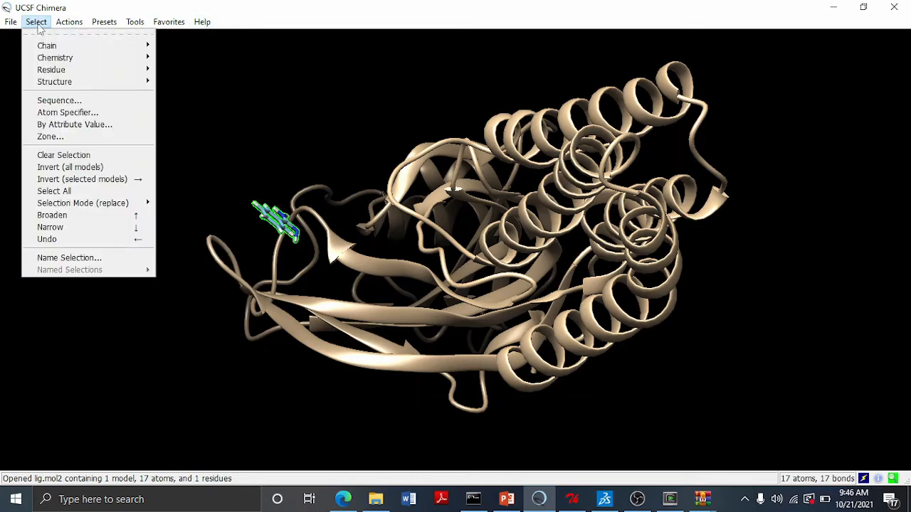
{"action": "left_click", "coordinate": [74, 137]}
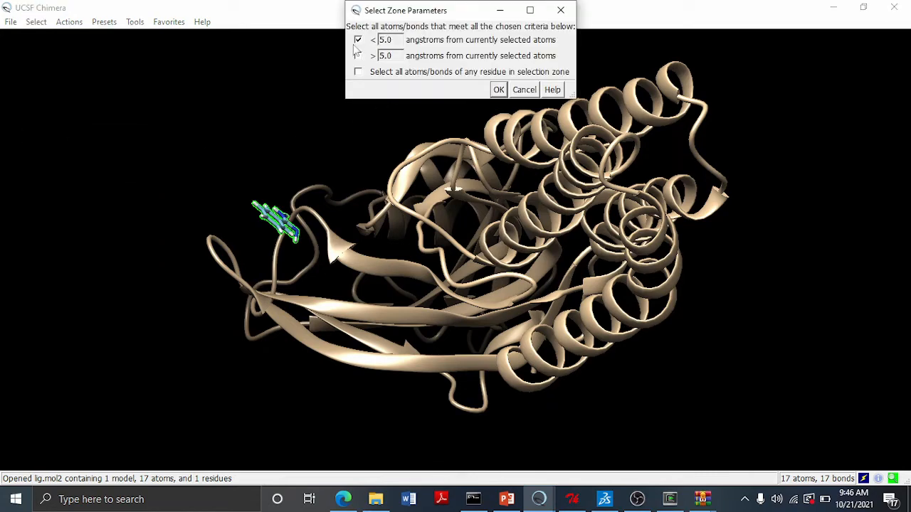
{"action": "left_click", "coordinate": [498, 89]}
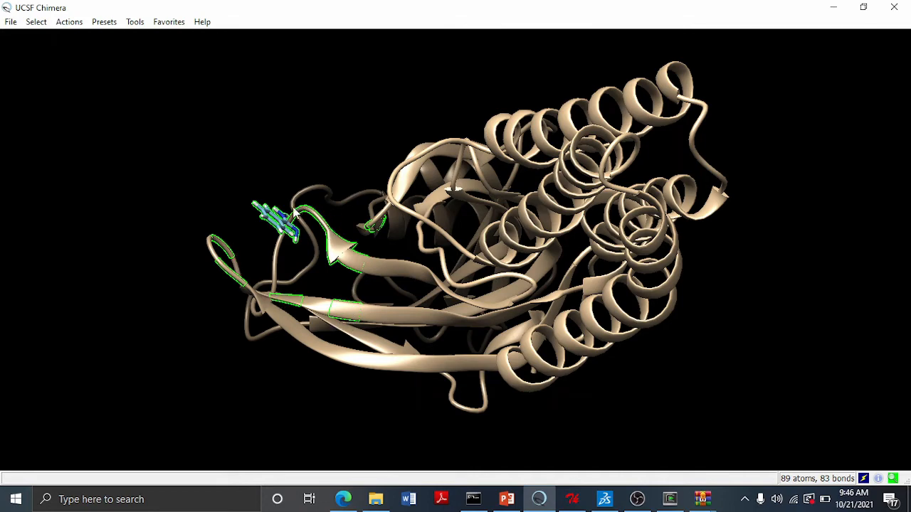
- Open the receptor's sequence viewer to examine the highlighted binding-site residues, and close it
{"action": "mouse_move", "coordinate": [294, 211]}
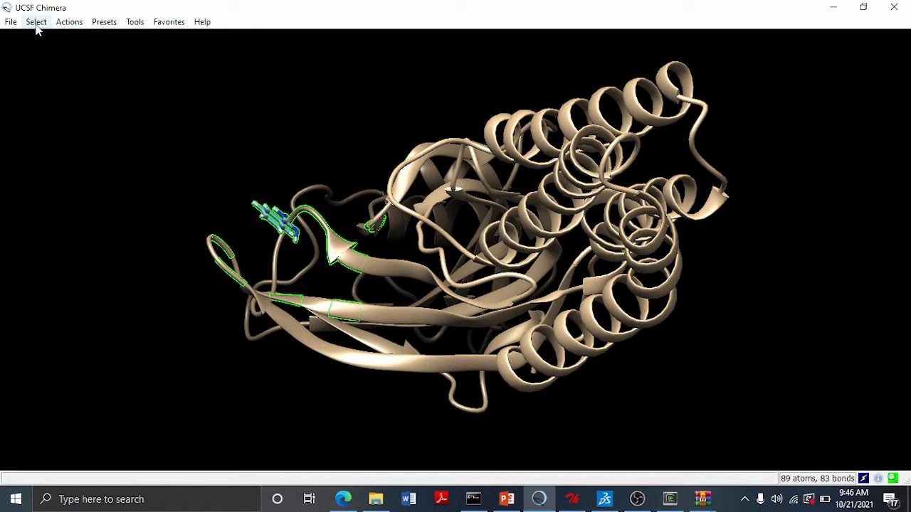
{"action": "left_click", "coordinate": [143, 26]}
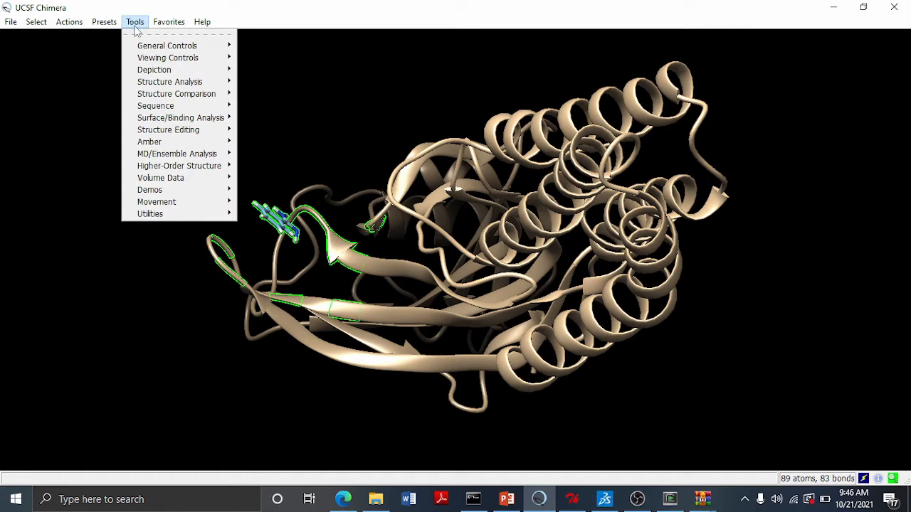
{"action": "mouse_move", "coordinate": [162, 106]}
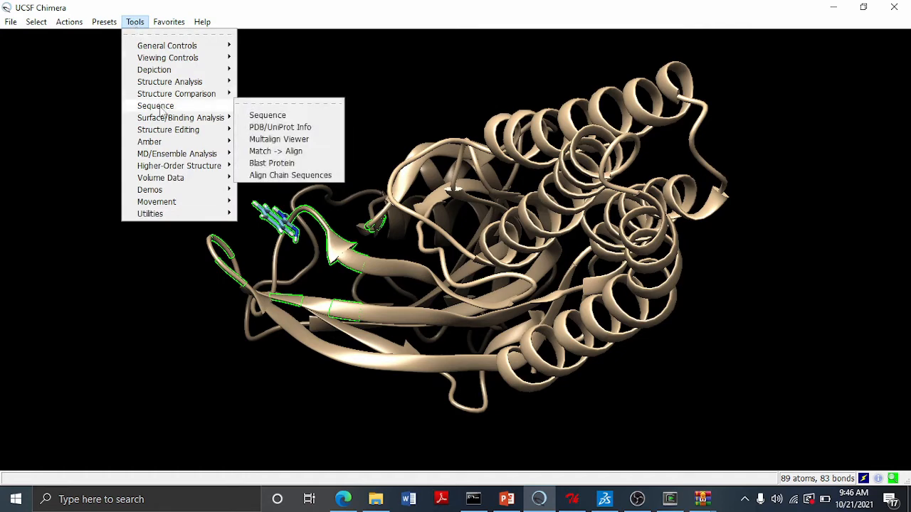
{"action": "left_click", "coordinate": [287, 115]}
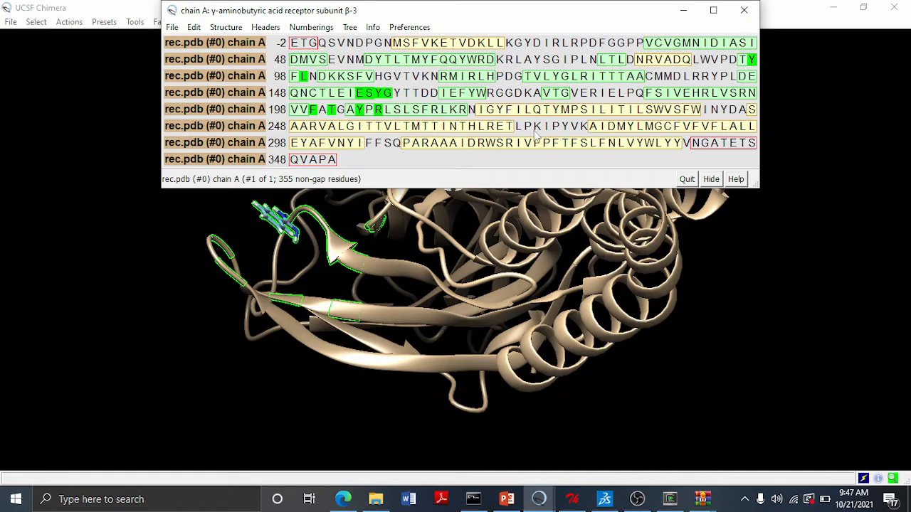
{"action": "left_click", "coordinate": [743, 13]}
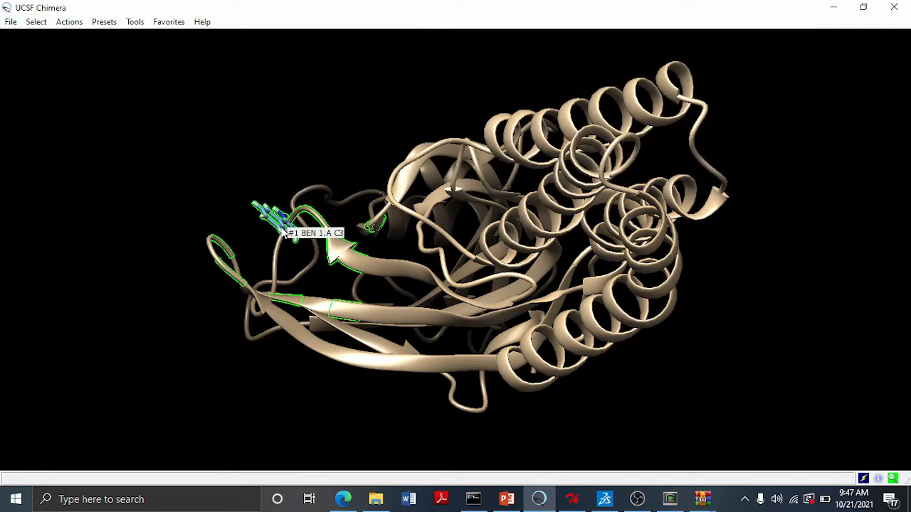
- Save both models as a single PDB file named com in DOCKINGFOLDER, relative to rec.pdb
{"action": "mouse_move", "coordinate": [544, 330]}
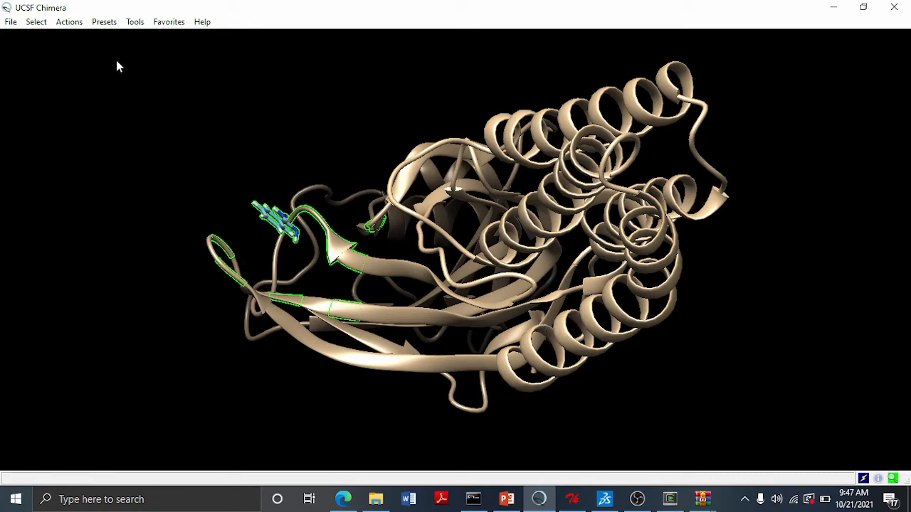
{"action": "left_click", "coordinate": [11, 22]}
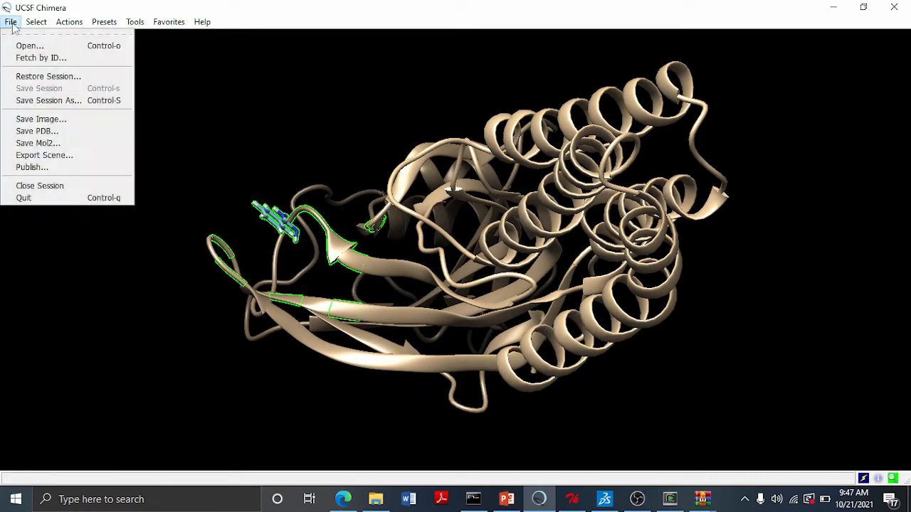
{"action": "left_click", "coordinate": [37, 131]}
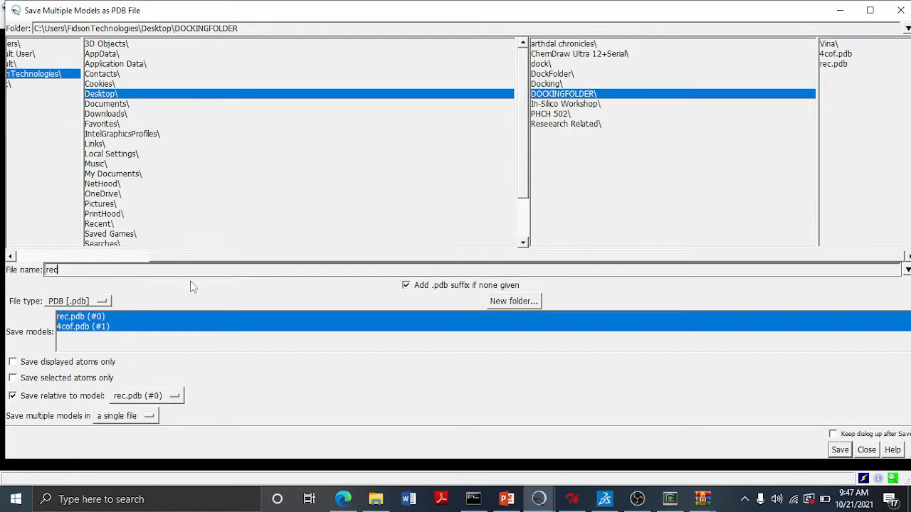
{"action": "left_click", "coordinate": [127, 420]}
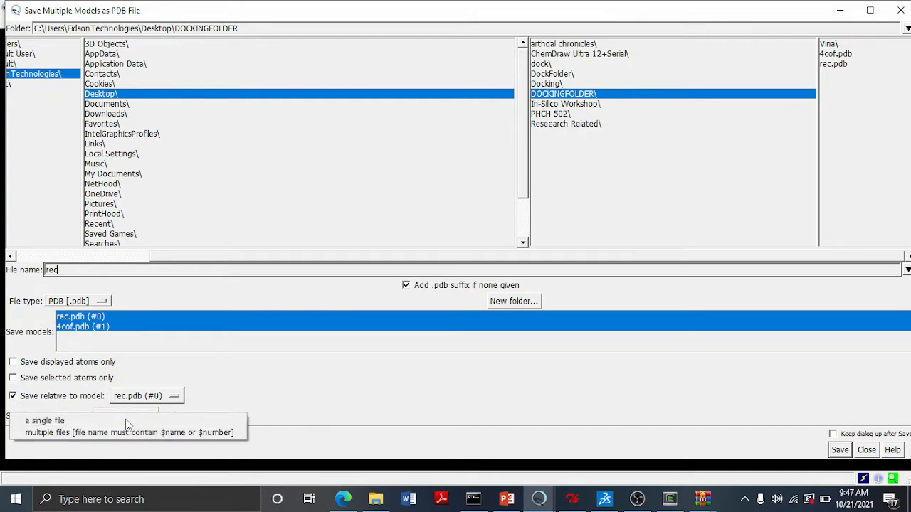
{"action": "left_click", "coordinate": [64, 422]}
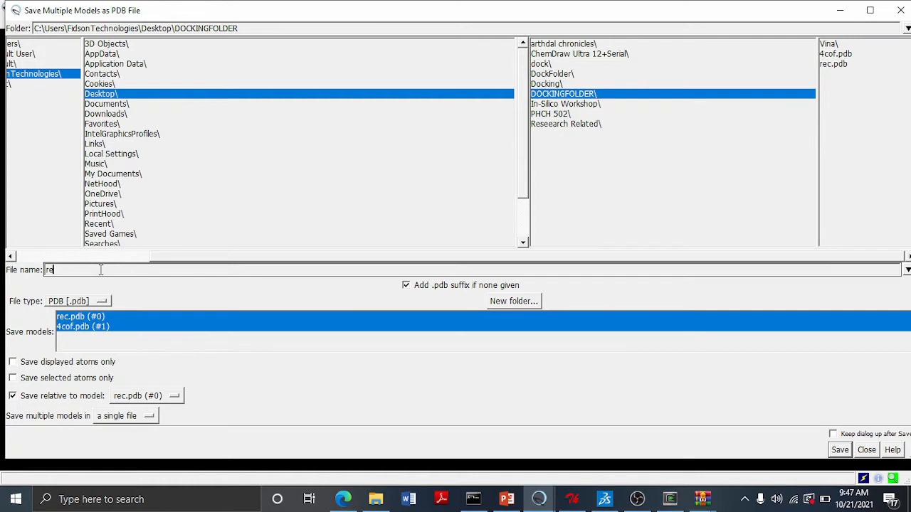
{"action": "key", "text": "BackSpace"}
{"action": "key", "text": "BackSpace"}
{"action": "type", "text": "com"}
{"action": "left_click", "coordinate": [841, 451]}
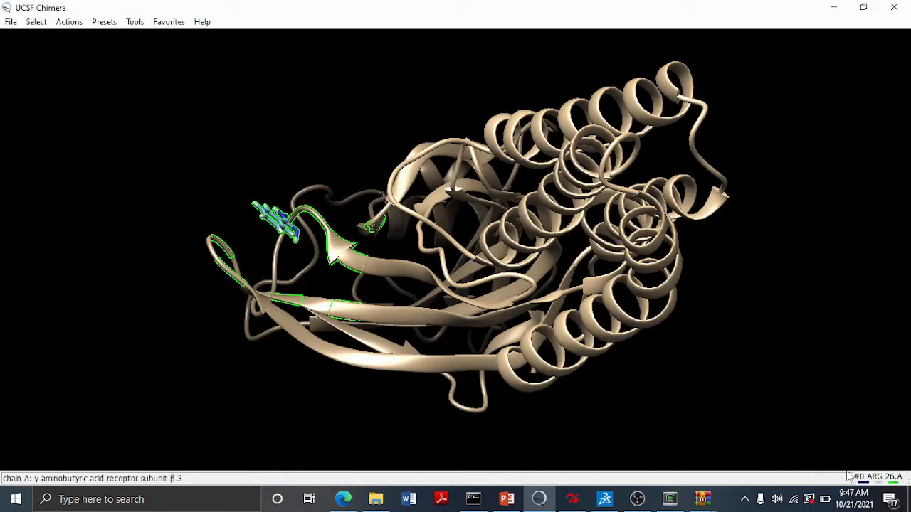
- Switch to PowerPoint and read the dock validation instruction slides
{"action": "left_click", "coordinate": [508, 500]}
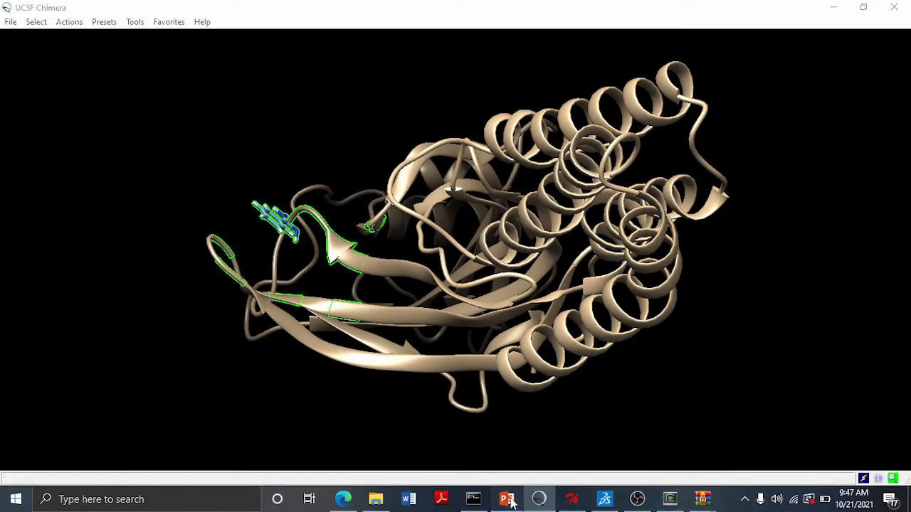
{"action": "left_click", "coordinate": [43, 373]}
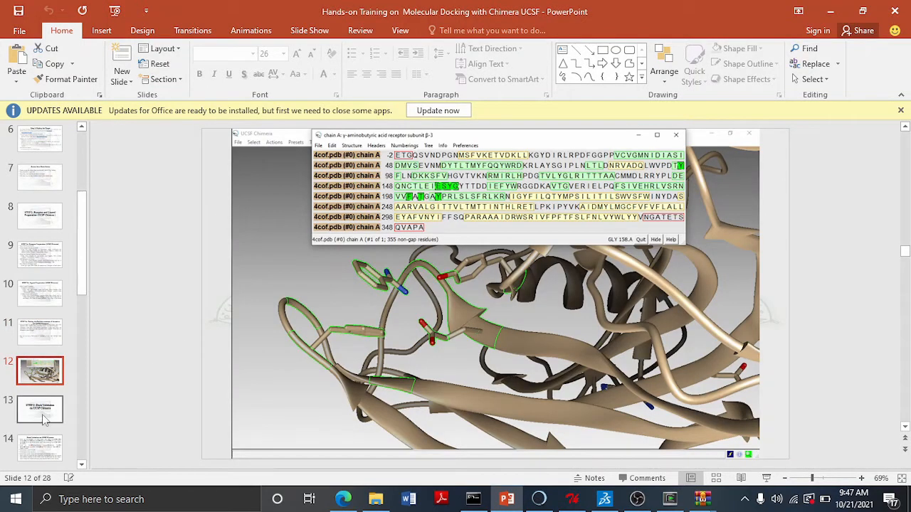
{"action": "left_click", "coordinate": [44, 411]}
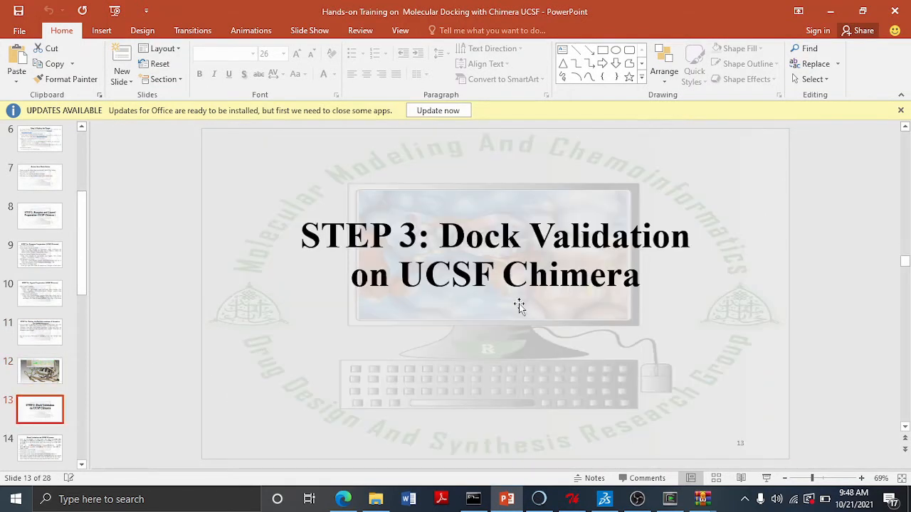
{"action": "scroll", "coordinate": [519, 306], "scroll_direction": "down", "scroll_amount": 2}
{"action": "scroll", "coordinate": [43, 299], "scroll_direction": "down", "scroll_amount": 1}
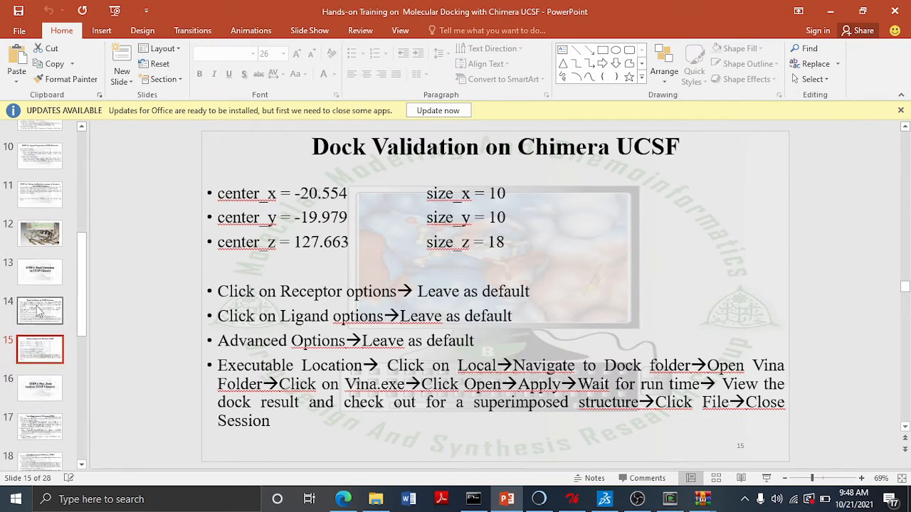
{"action": "left_click", "coordinate": [39, 271]}
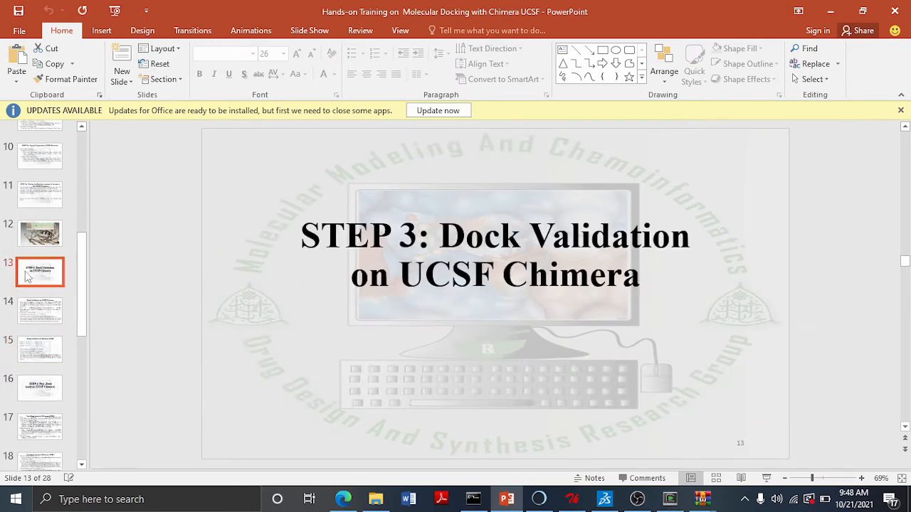
{"action": "left_click", "coordinate": [40, 311]}
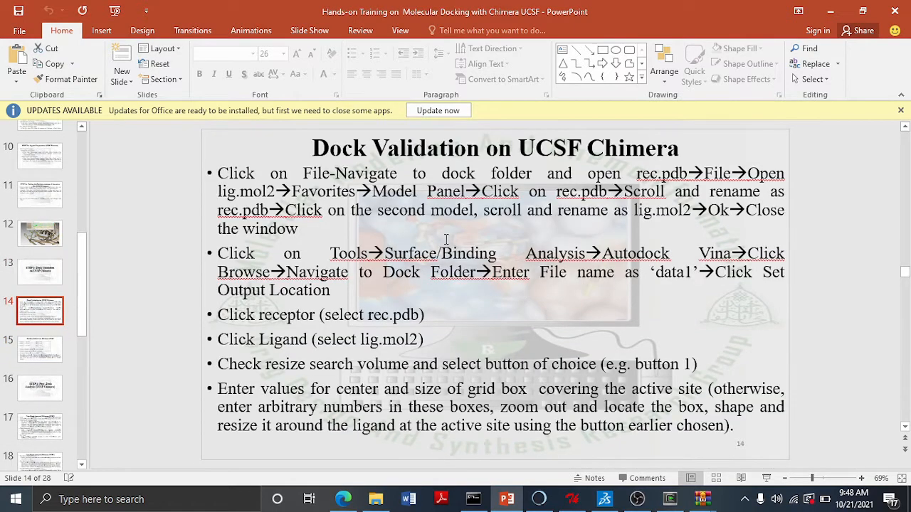
- Return to Chimera and close the current session
{"action": "left_click", "coordinate": [541, 500]}
{"action": "left_click", "coordinate": [11, 22]}
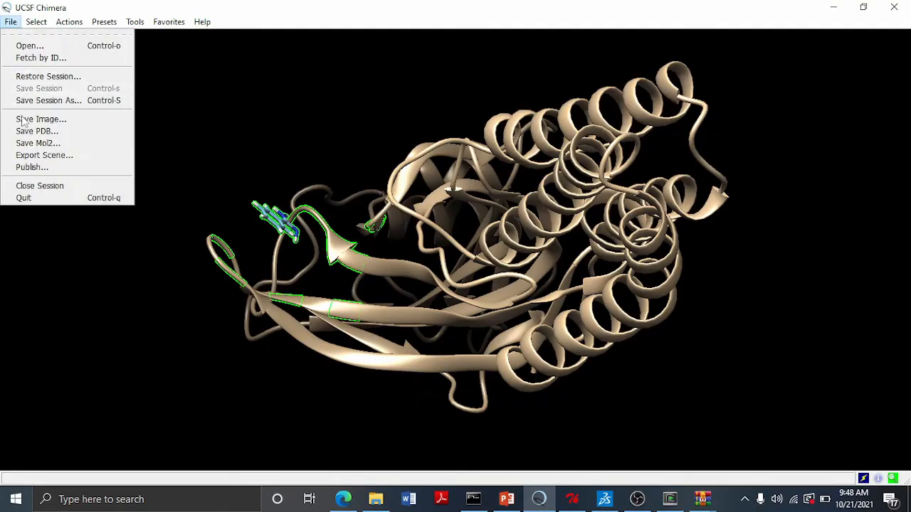
{"action": "left_click", "coordinate": [27, 186]}
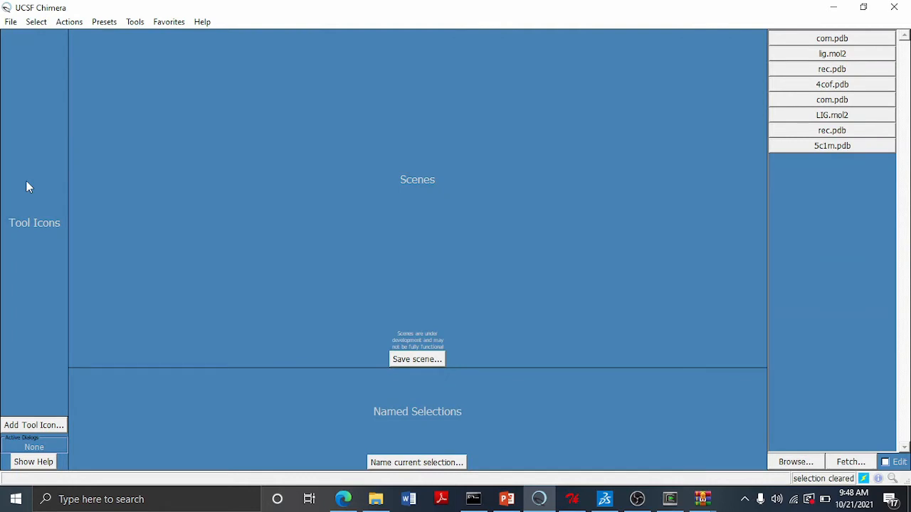
- Reopen rec.pdb from the recent files and open lig.mol2 from DOCKINGFOLDER alongside it
{"action": "left_click", "coordinate": [827, 69]}
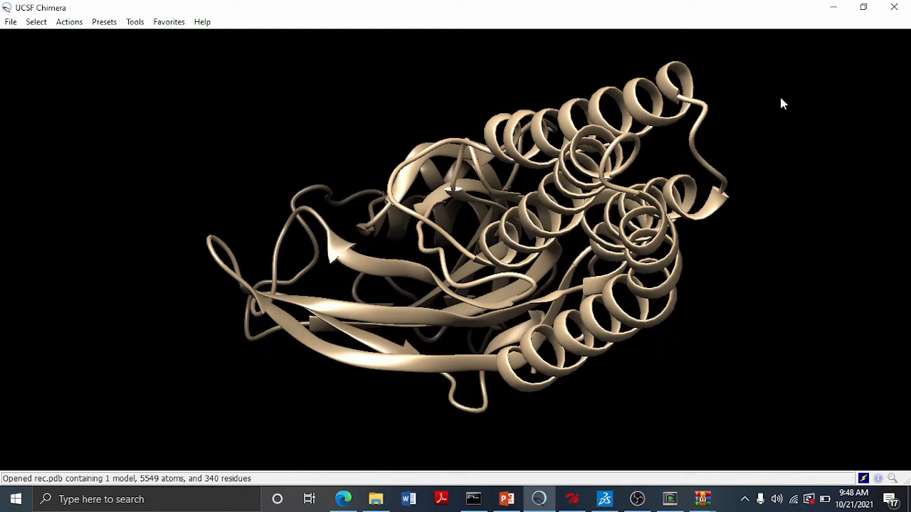
{"action": "left_click", "coordinate": [11, 22]}
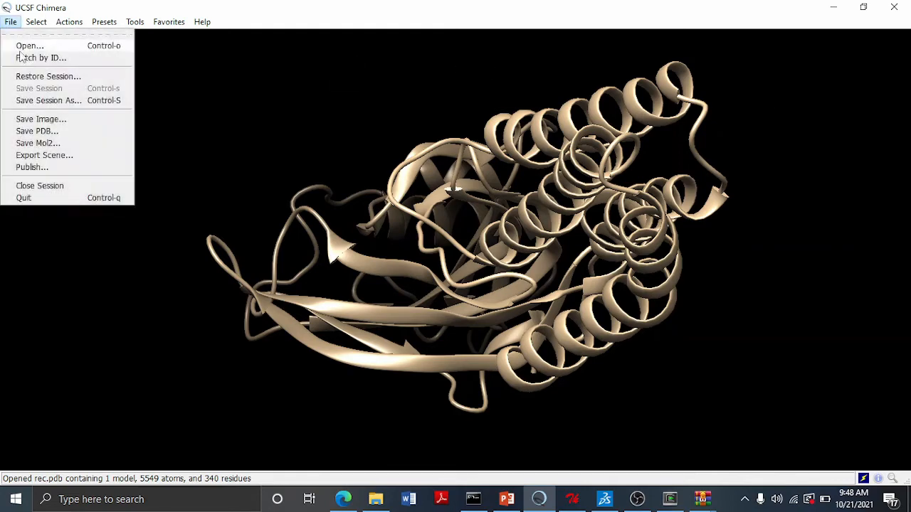
{"action": "left_click", "coordinate": [21, 46]}
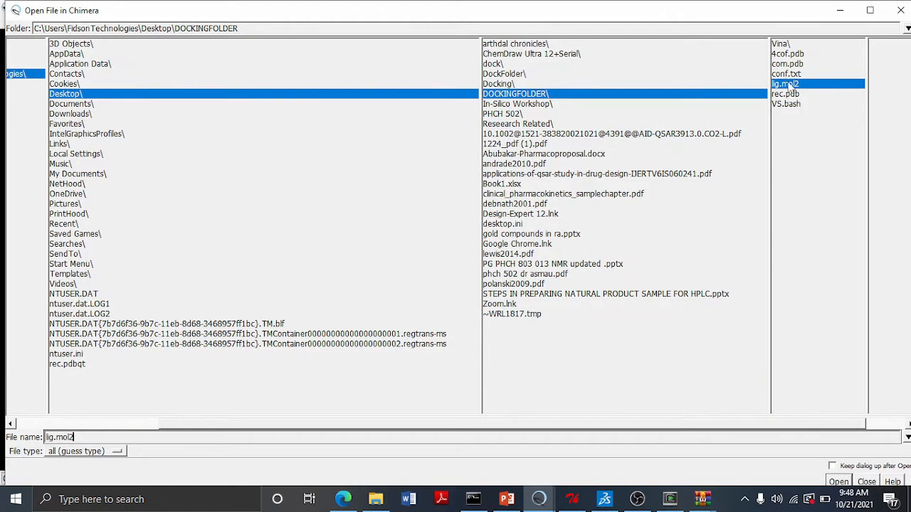
{"action": "left_click", "coordinate": [838, 482]}
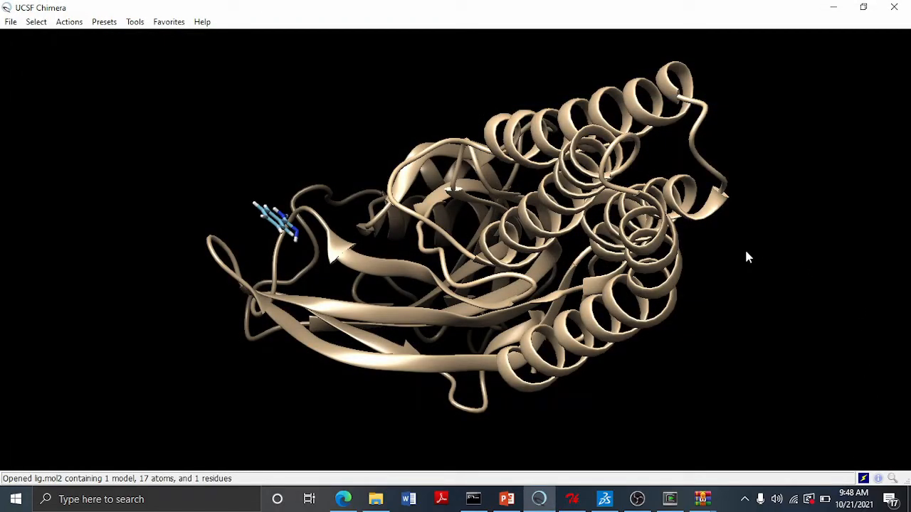
- Open the Model Panel and rename model #0 as rec.pdb
{"action": "left_click", "coordinate": [174, 22]}
{"action": "left_click", "coordinate": [182, 46]}
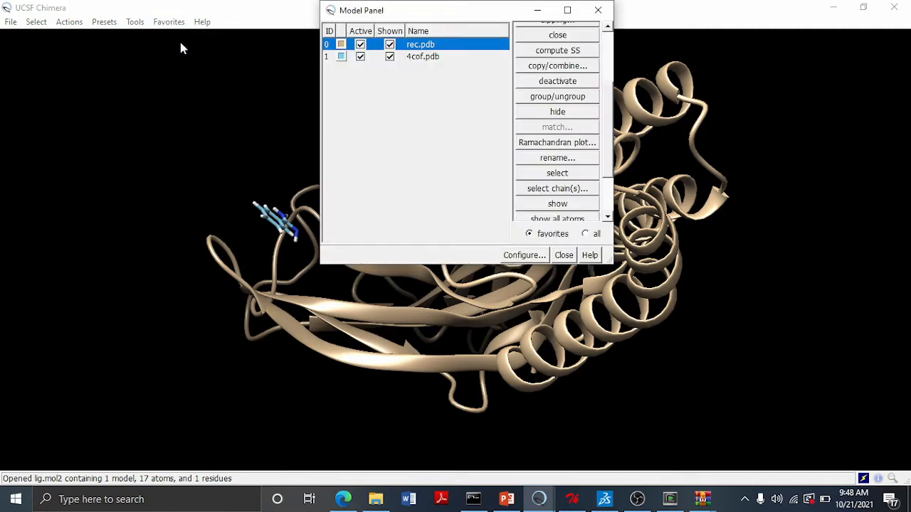
{"action": "left_click", "coordinate": [380, 42]}
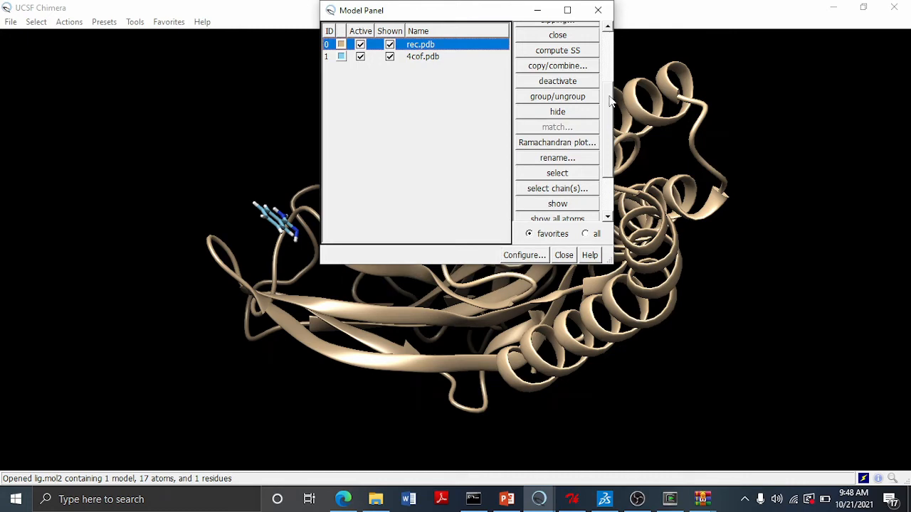
{"action": "left_click_drag", "start_coordinate": [612, 102], "coordinate": [611, 124]}
{"action": "left_click", "coordinate": [553, 108]}
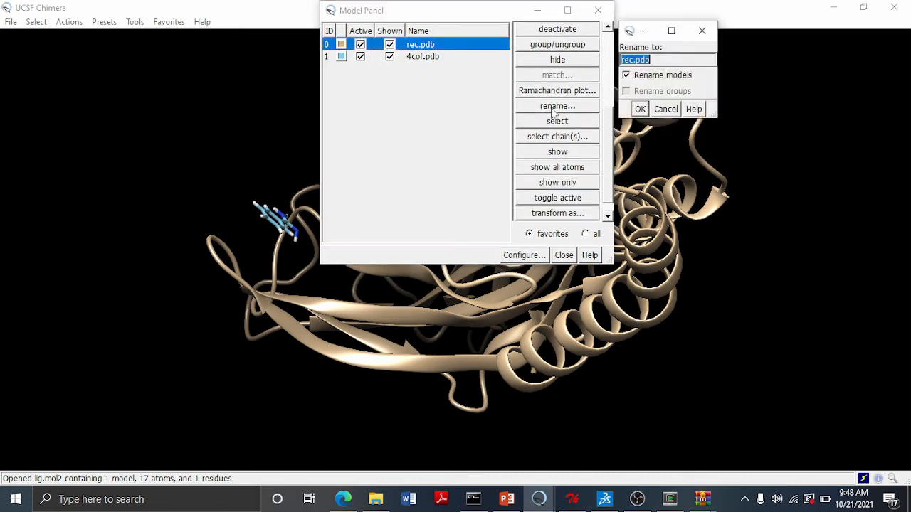
{"action": "left_click", "coordinate": [662, 61]}
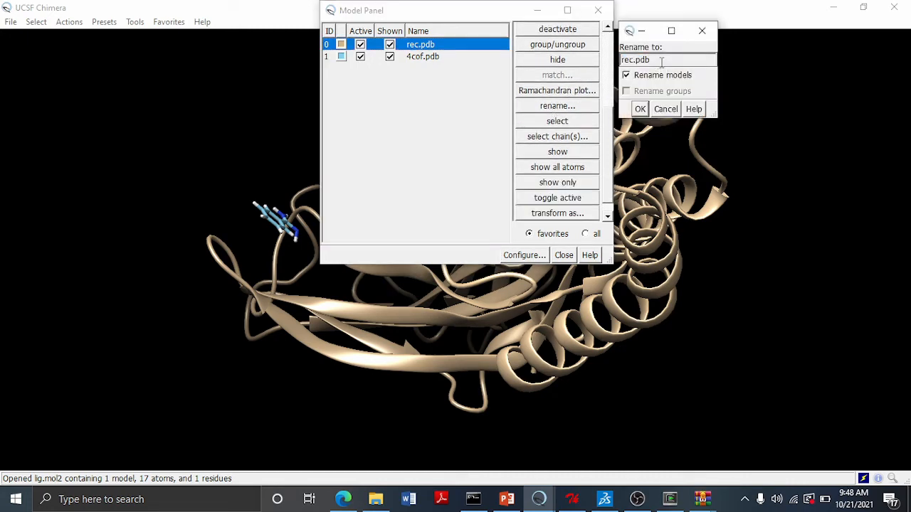
{"action": "left_click", "coordinate": [640, 109]}
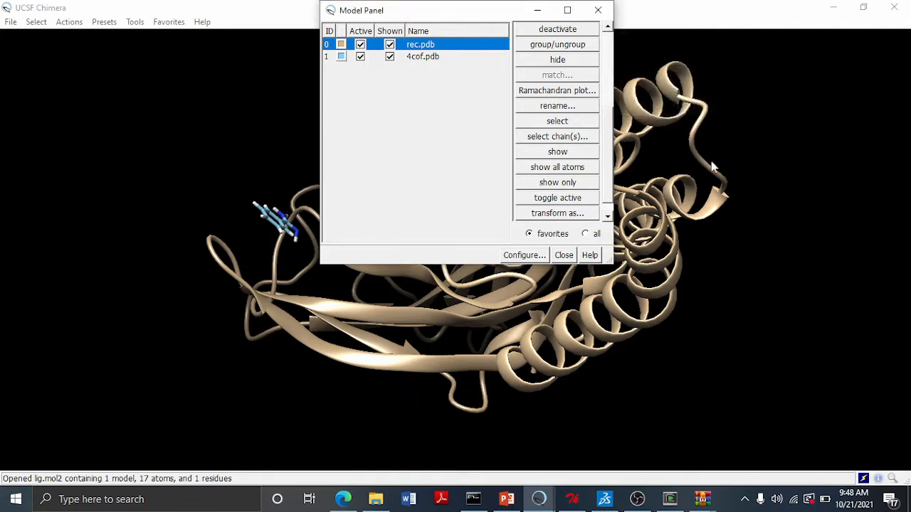
- Rename model #1 as lig.mol2 and close the Model Panel
{"action": "left_click", "coordinate": [423, 58]}
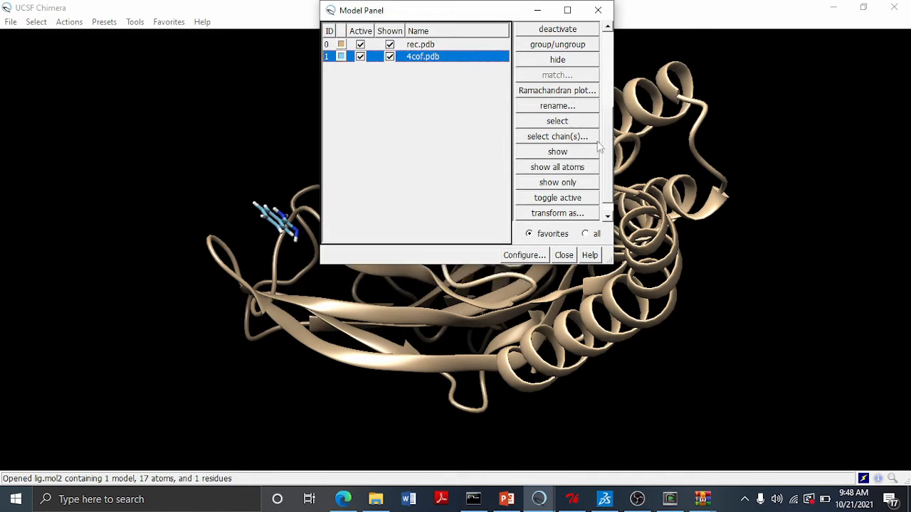
{"action": "left_click", "coordinate": [565, 108]}
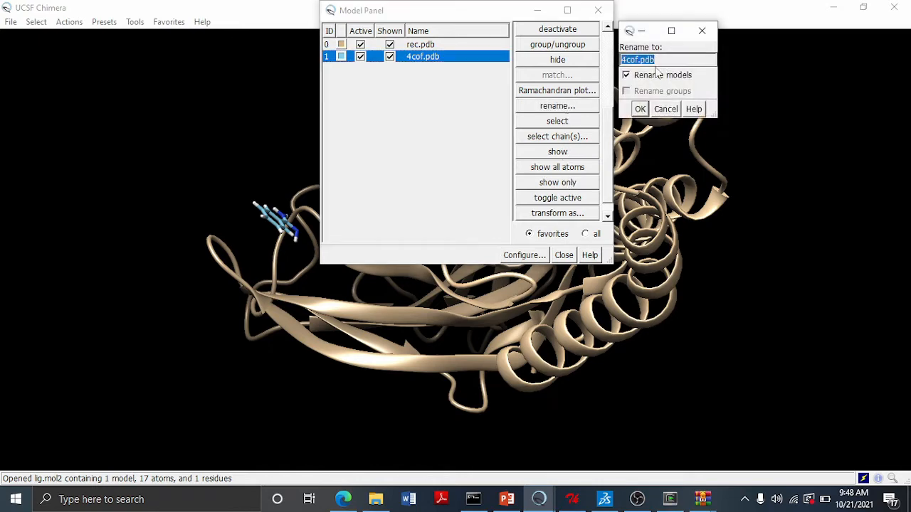
{"action": "key", "text": "BackSpace"}
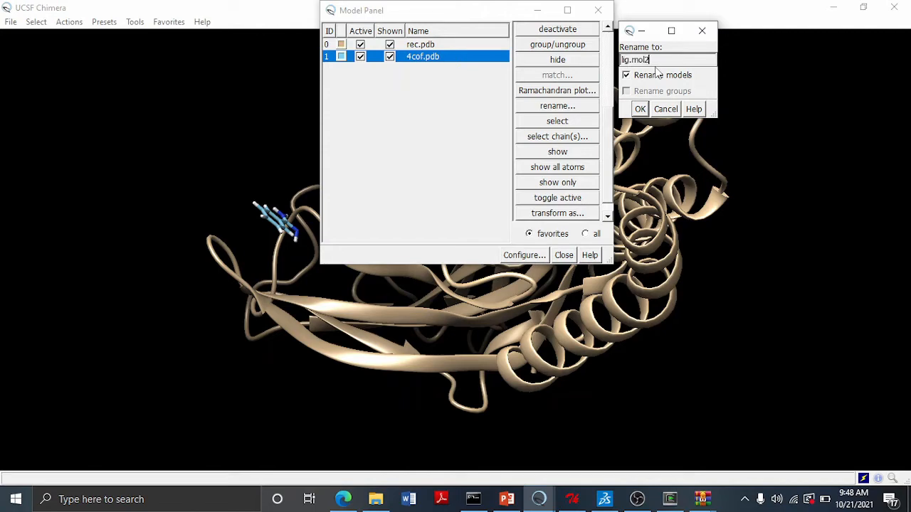
{"action": "left_click", "coordinate": [640, 109]}
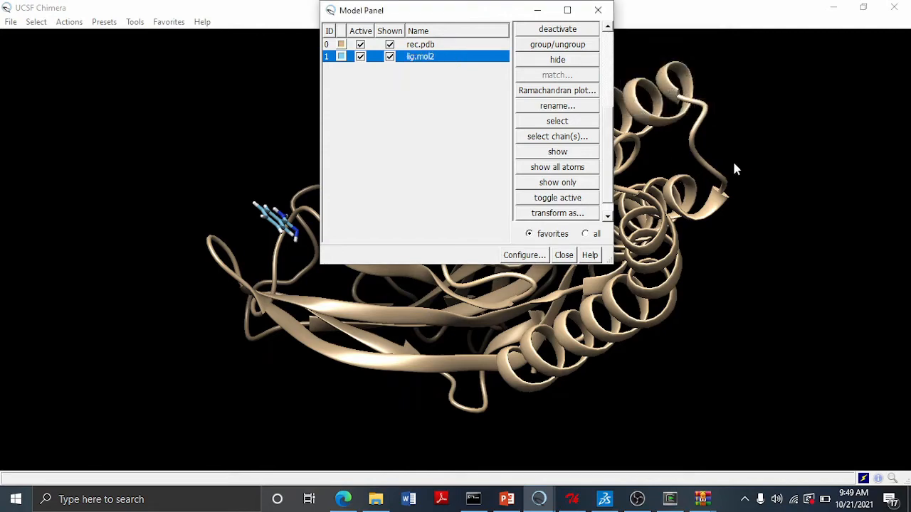
{"action": "left_click", "coordinate": [563, 255]}
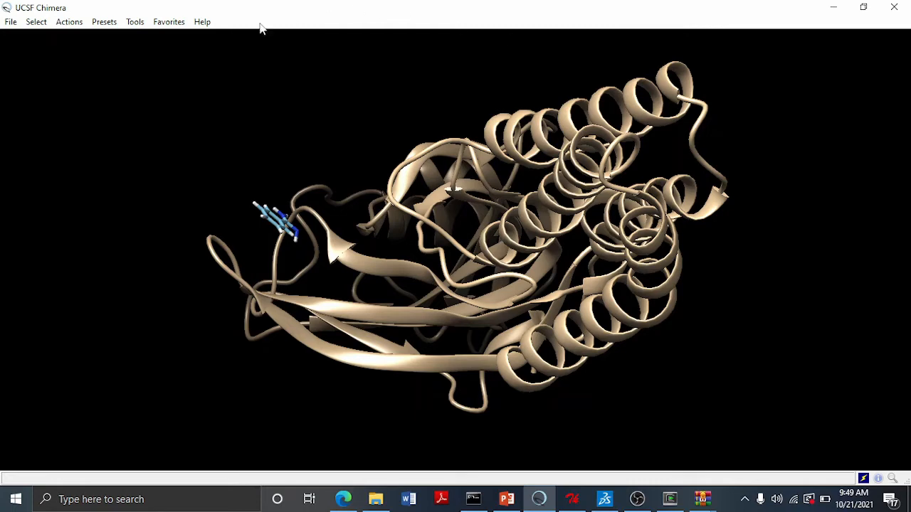
- Open AutoDock Vina and set its output file to data1 in DOCKINGFOLDER
{"action": "left_click", "coordinate": [136, 27]}
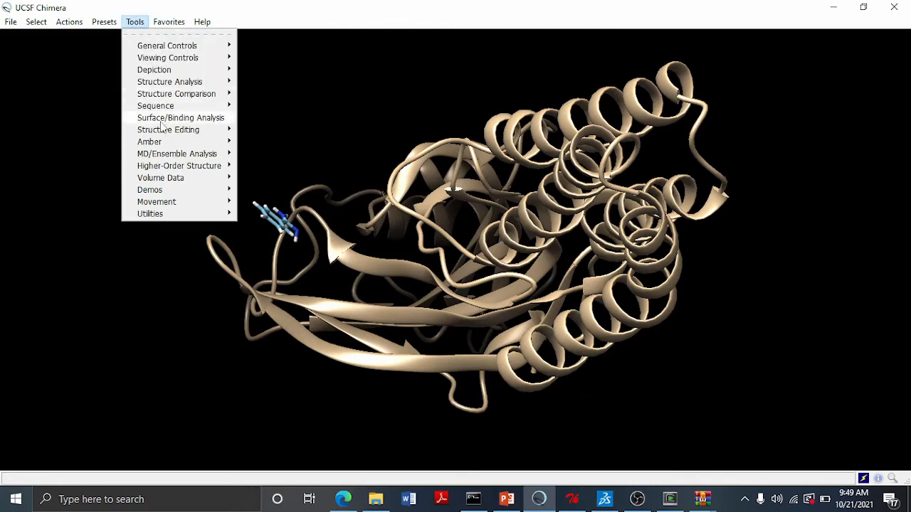
{"action": "mouse_move", "coordinate": [211, 118]}
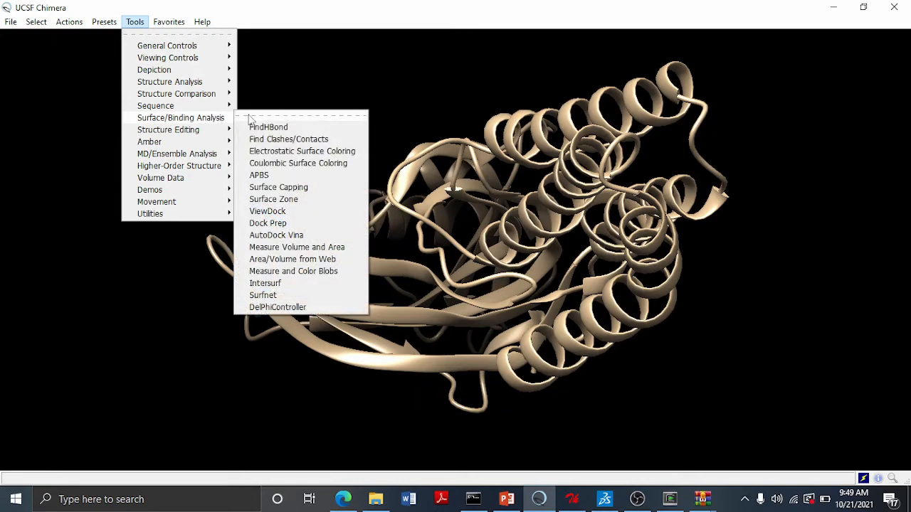
{"action": "left_click", "coordinate": [296, 235]}
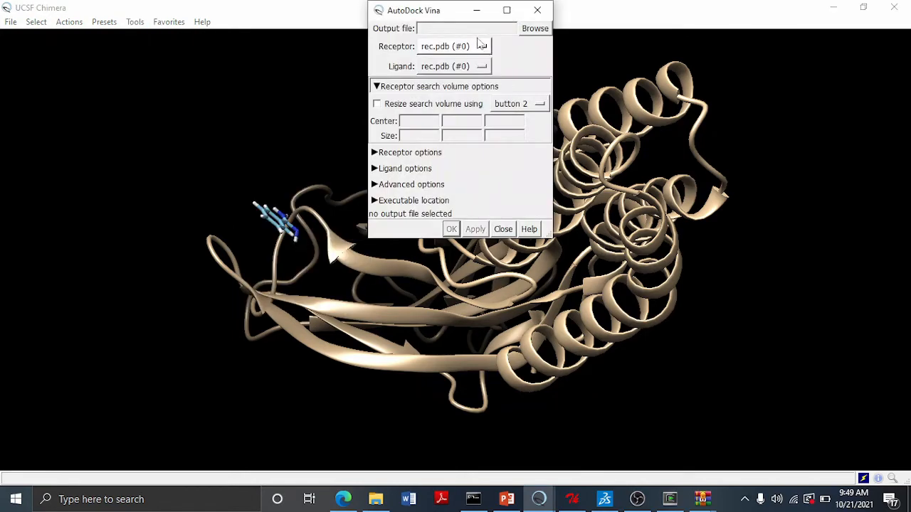
{"action": "left_click", "coordinate": [534, 29]}
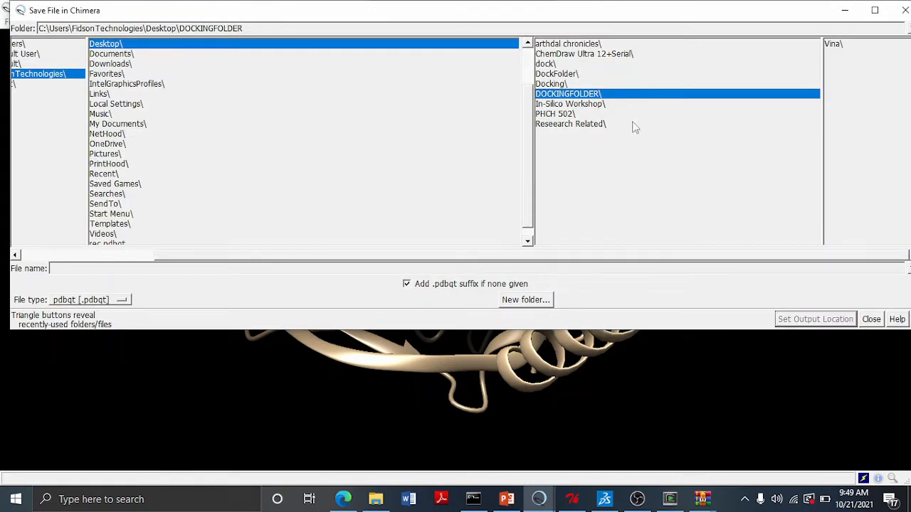
{"action": "left_click", "coordinate": [593, 96]}
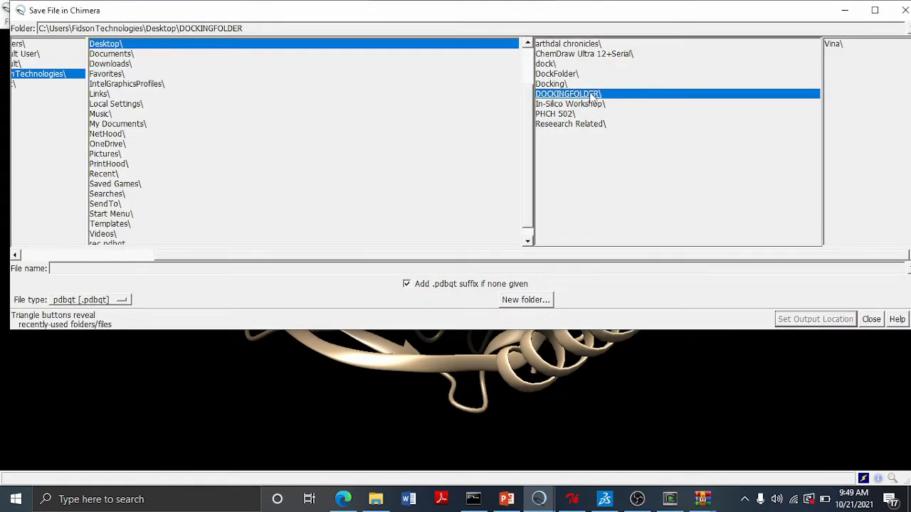
{"action": "left_click", "coordinate": [145, 268]}
{"action": "type", "text": "data1"}
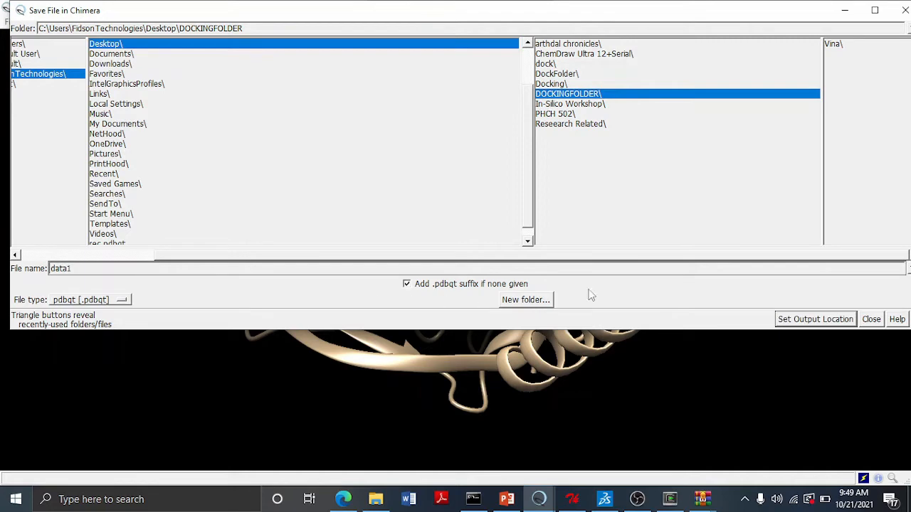
{"action": "left_click", "coordinate": [806, 319]}
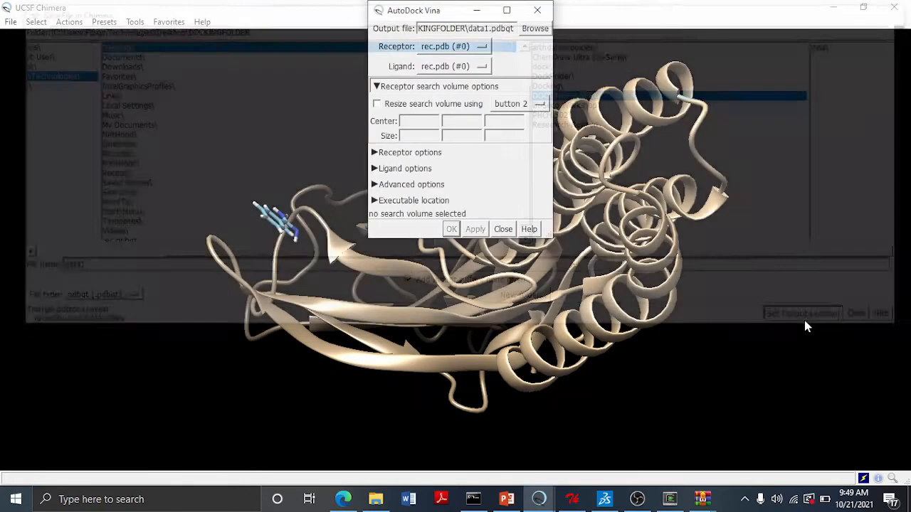
- Set the Vina receptor to rec.pdb (#0) and the ligand to lig.mol2 (#1)
{"action": "left_click", "coordinate": [468, 51]}
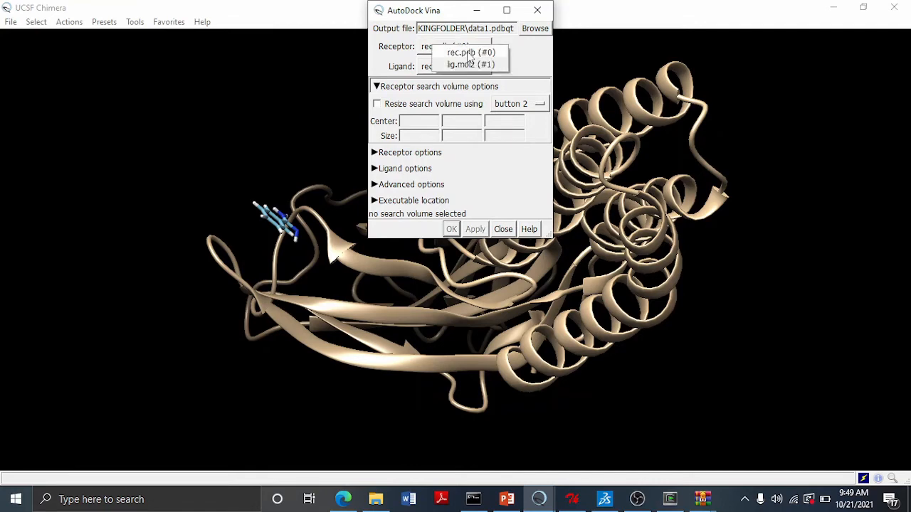
{"action": "left_click", "coordinate": [470, 53]}
{"action": "left_click", "coordinate": [458, 69]}
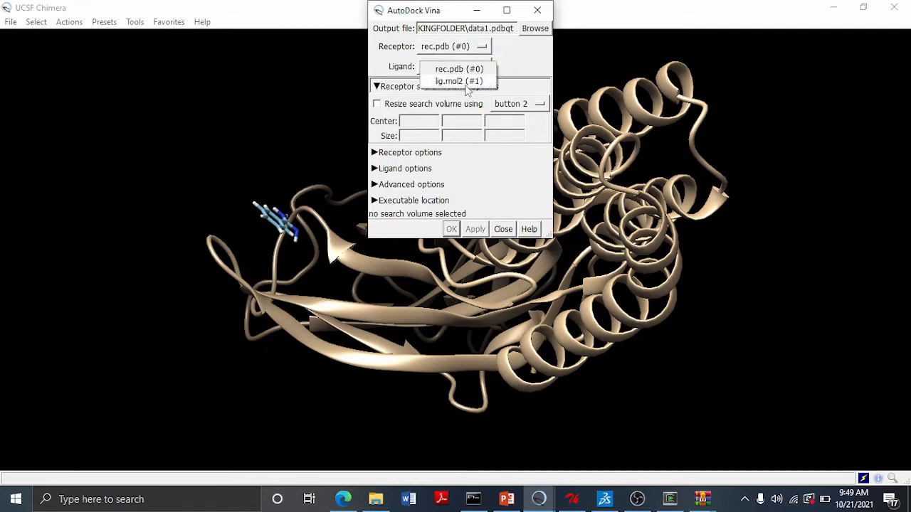
{"action": "left_click", "coordinate": [466, 83]}
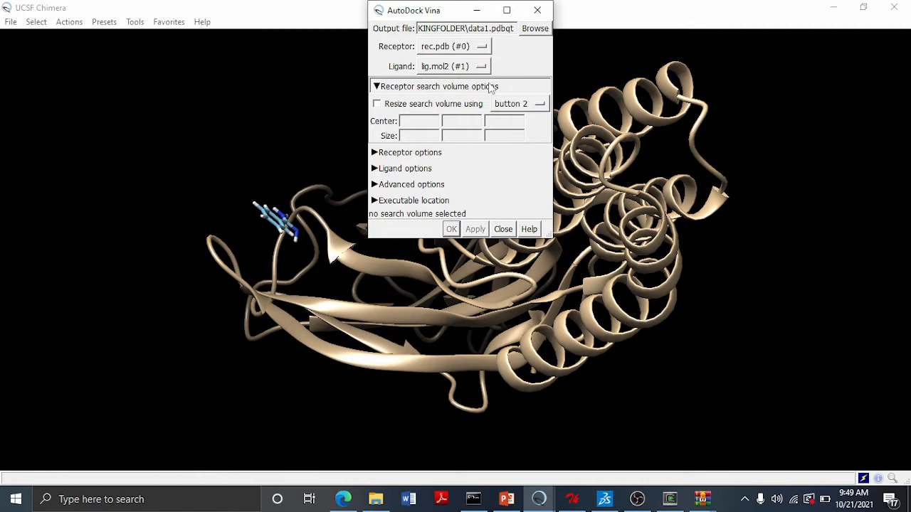
- Enable resizing the search volume and choose button 1 for it
{"action": "left_click", "coordinate": [377, 105]}
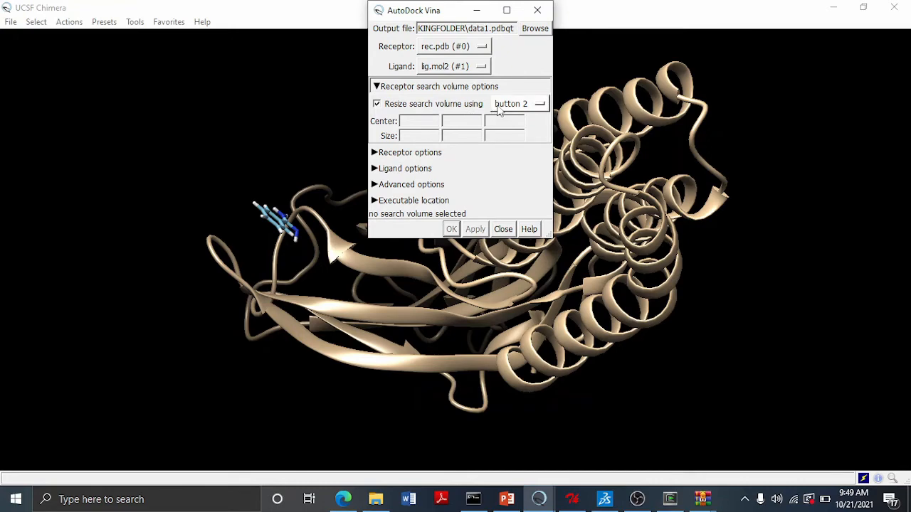
{"action": "left_click", "coordinate": [521, 107]}
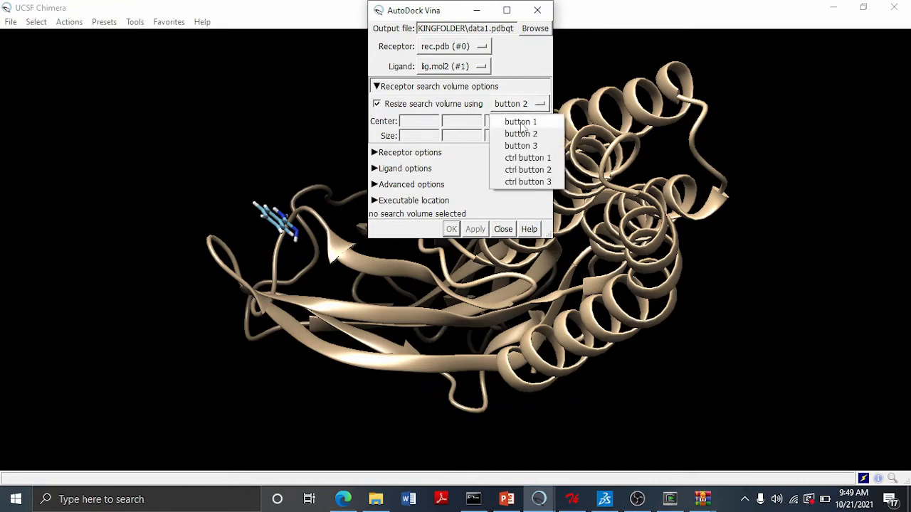
{"action": "left_click", "coordinate": [523, 124]}
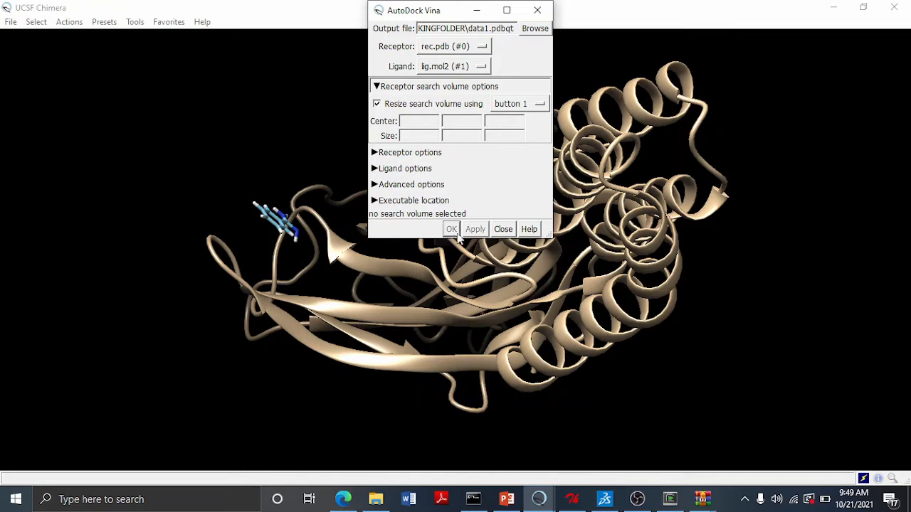
- Draw a search box around the ligand at the binding site
{"action": "left_click_drag", "start_coordinate": [197, 215], "coordinate": [240, 221]}
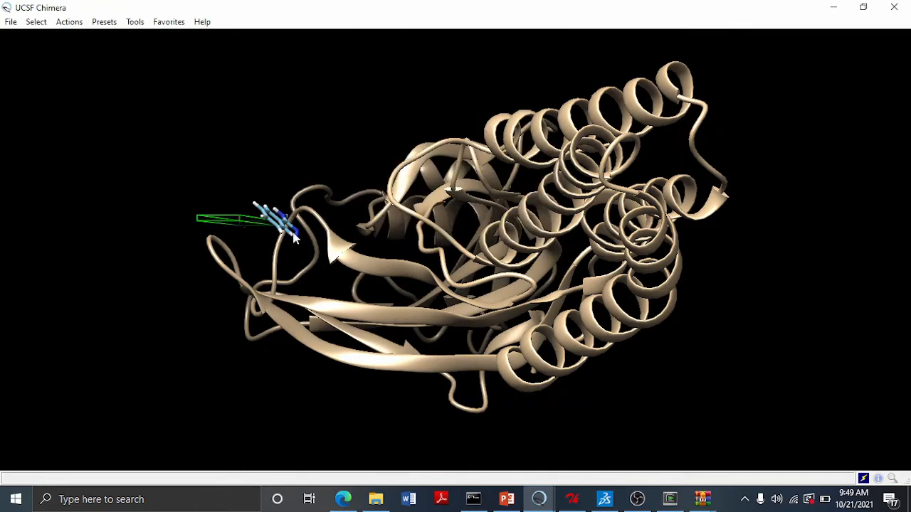
{"action": "scroll", "coordinate": [300, 203], "scroll_direction": "down", "scroll_amount": 2}
{"action": "scroll", "coordinate": [298, 203], "scroll_direction": "up", "scroll_amount": 3}
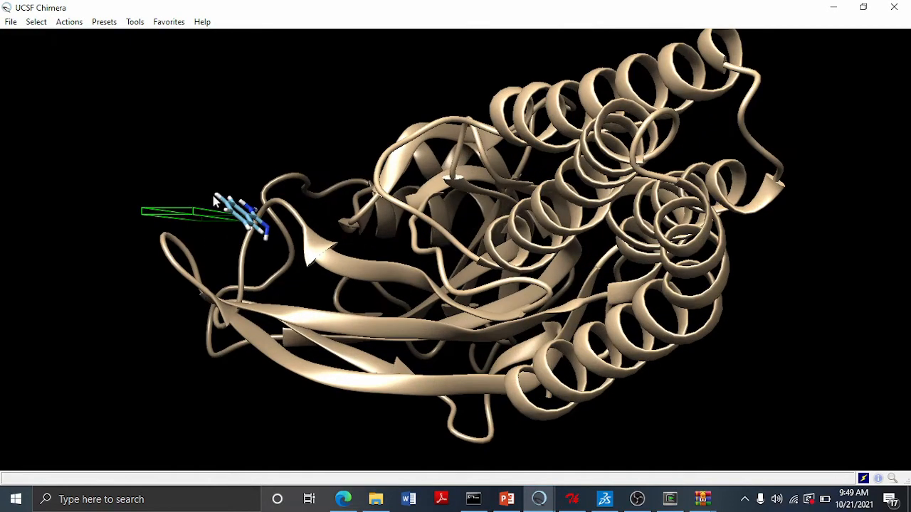
{"action": "left_click", "coordinate": [211, 183]}
{"action": "left_click_drag", "start_coordinate": [210, 187], "coordinate": [259, 248]}
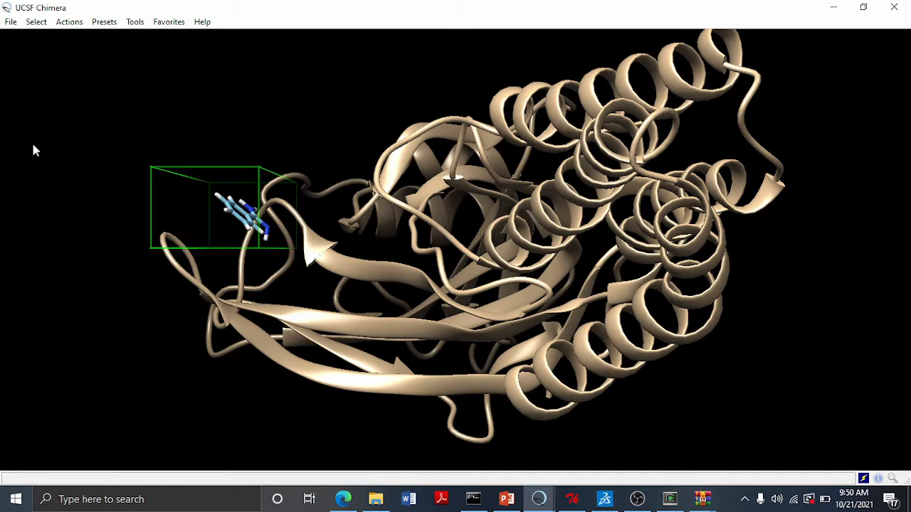
- Bring back the AutoDock Vina dialog, move it aside, and reshape the search box around the ligand
{"action": "left_click", "coordinate": [528, 495]}
{"action": "left_click", "coordinate": [599, 449]}
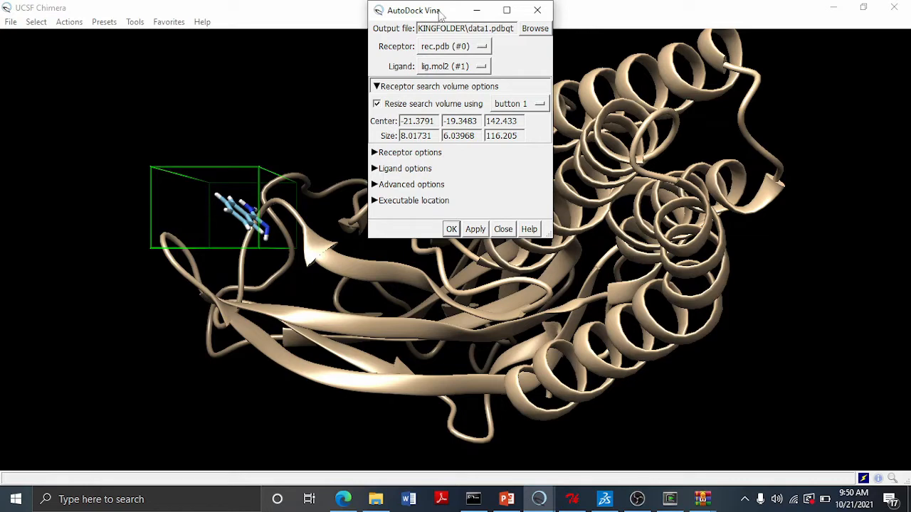
{"action": "left_click_drag", "start_coordinate": [439, 12], "coordinate": [592, 58]}
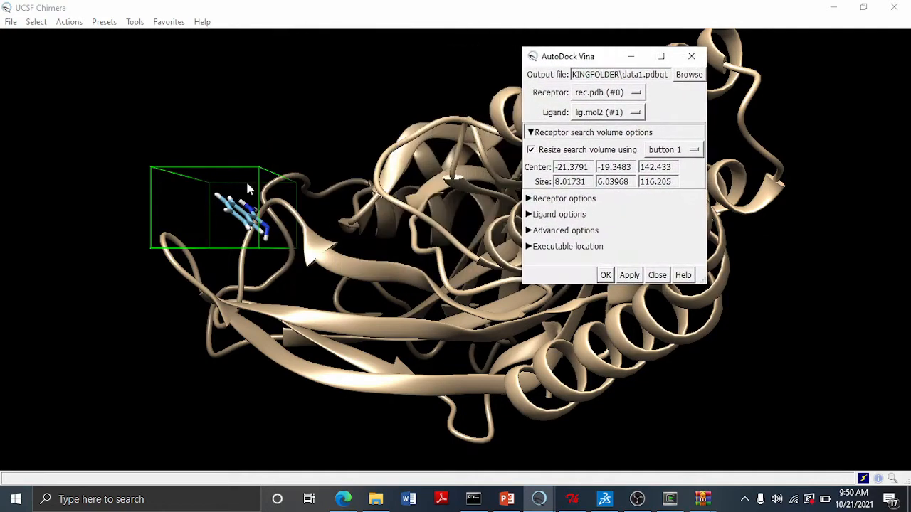
{"action": "left_click", "coordinate": [172, 214]}
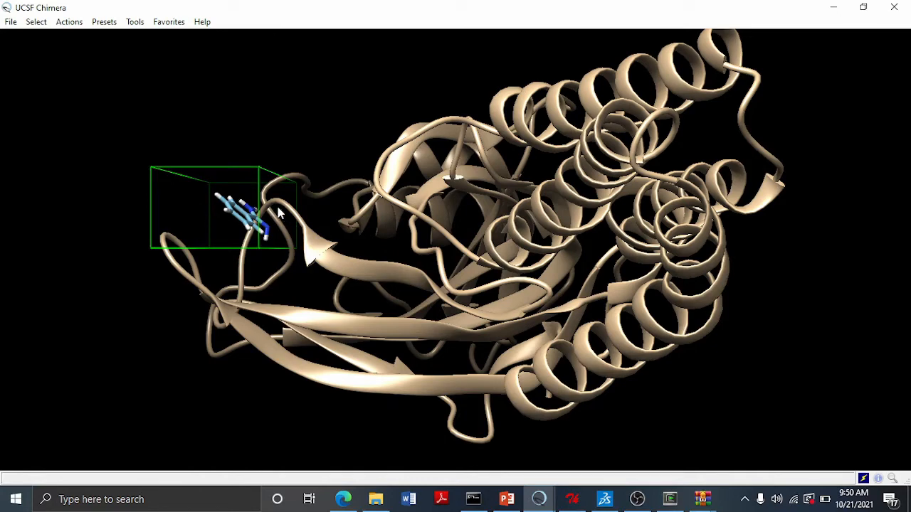
{"action": "left_click_drag", "start_coordinate": [277, 212], "coordinate": [261, 212]}
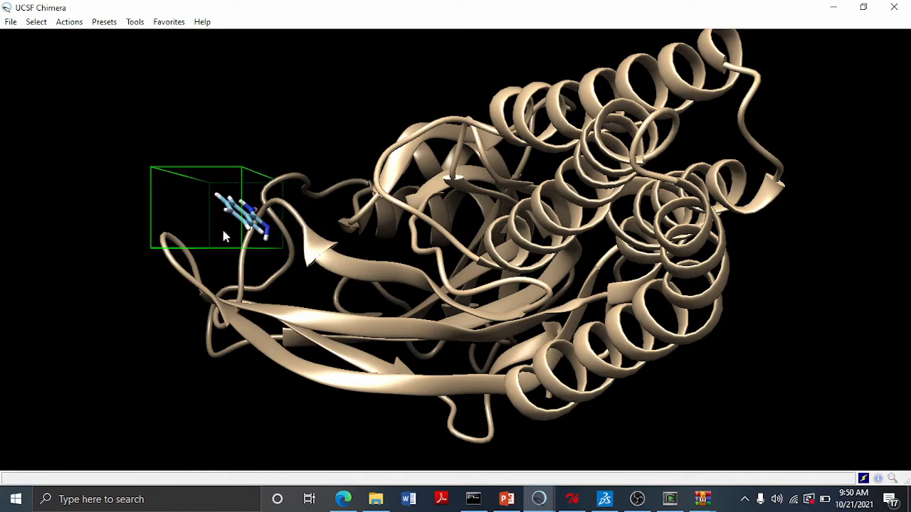
{"action": "left_click_drag", "start_coordinate": [206, 254], "coordinate": [231, 257]}
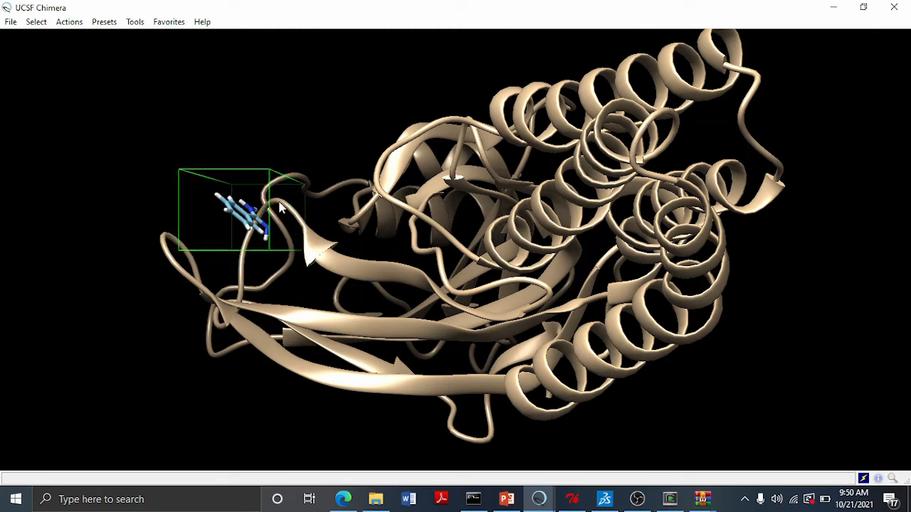
{"action": "left_click_drag", "start_coordinate": [254, 189], "coordinate": [256, 214]}
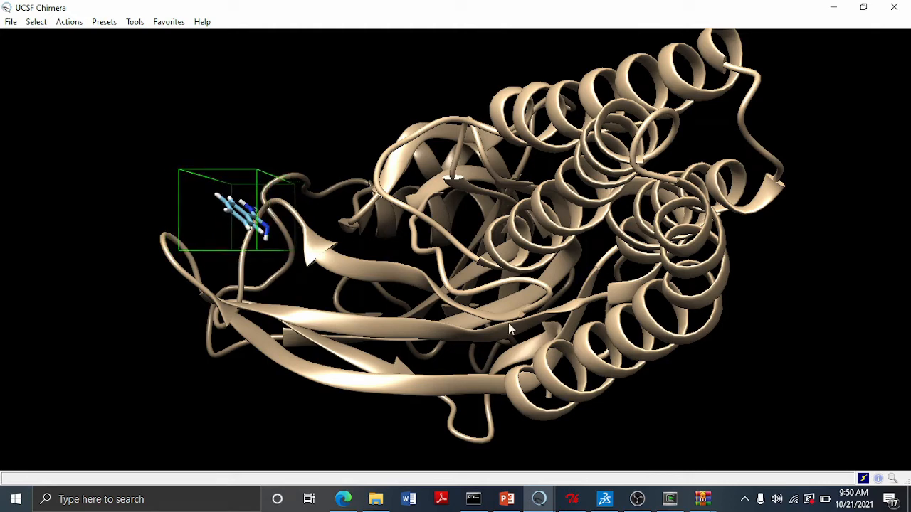
- Switch to PowerPoint, copy center_x -20.554 from slide 15, and paste it as the box's center x
{"action": "left_click", "coordinate": [508, 499]}
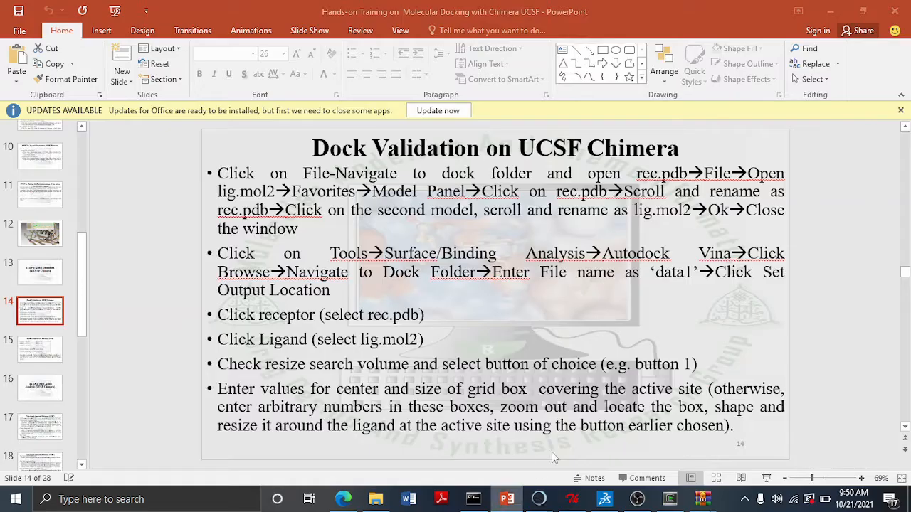
{"action": "left_click", "coordinate": [40, 348]}
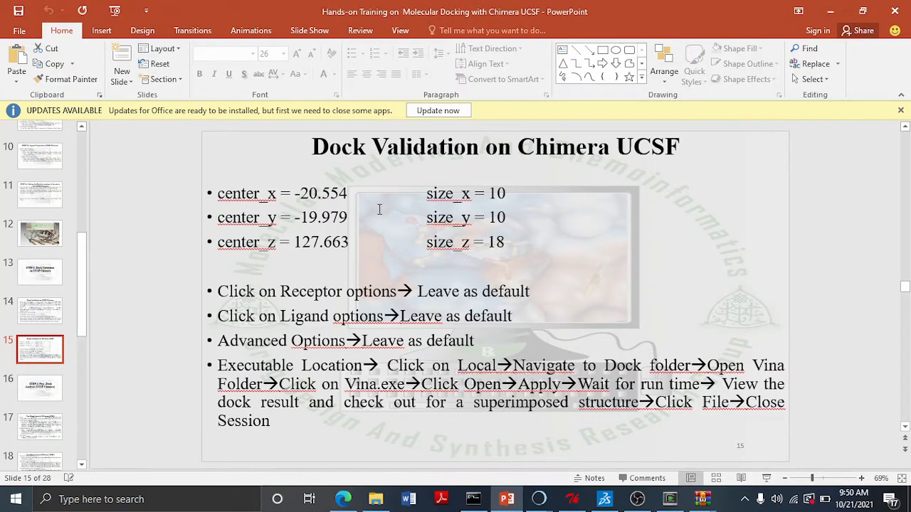
{"action": "left_click_drag", "start_coordinate": [300, 192], "coordinate": [295, 194]}
{"action": "key", "text": "ctrl+c"}
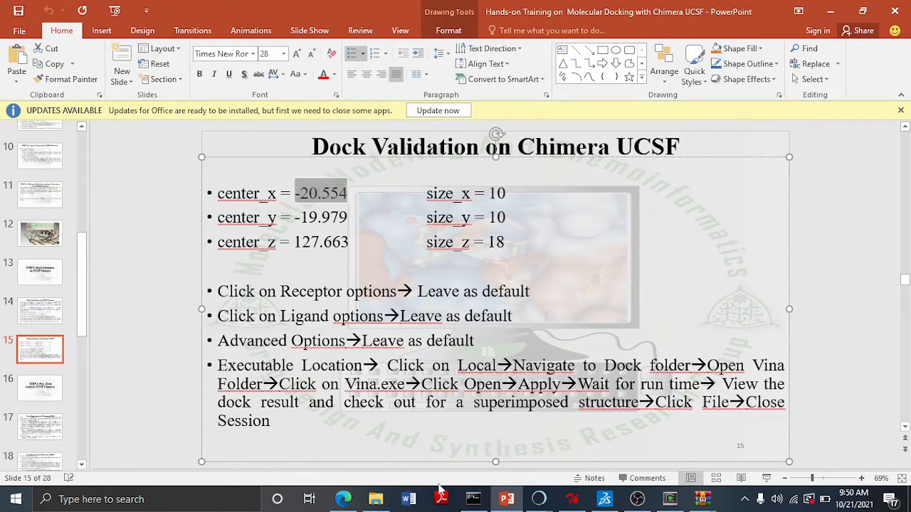
{"action": "mouse_move", "coordinate": [539, 499]}
{"action": "left_click", "coordinate": [599, 437]}
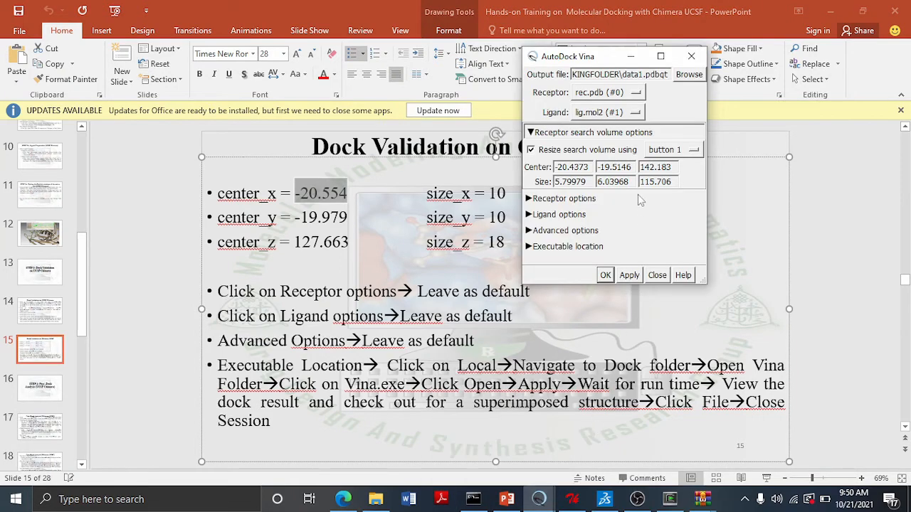
{"action": "left_click_drag", "start_coordinate": [590, 168], "coordinate": [554, 168]}
{"action": "key", "text": "ctrl+v"}
- Copy center_y -19.979 from the slide and paste it as the box's center y
{"action": "left_click", "coordinate": [376, 215]}
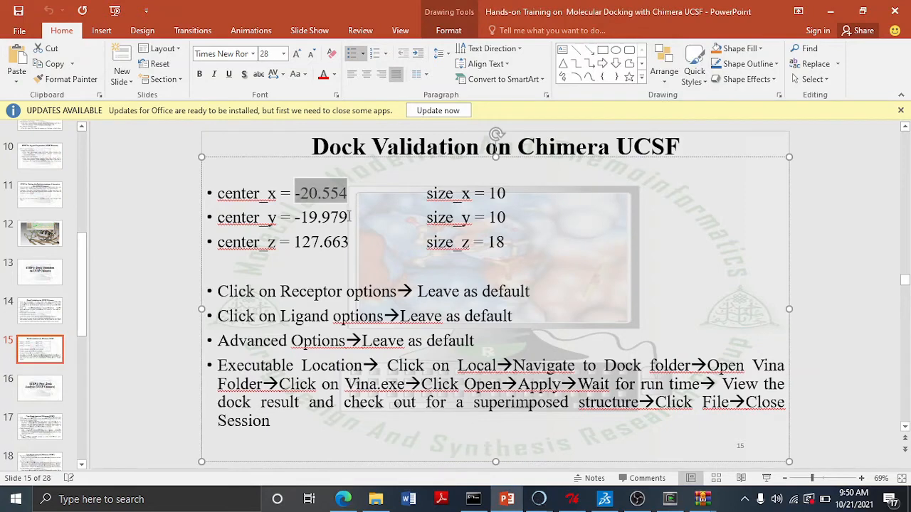
{"action": "left_click_drag", "start_coordinate": [348, 217], "coordinate": [296, 222]}
{"action": "key", "text": "ctrl+c"}
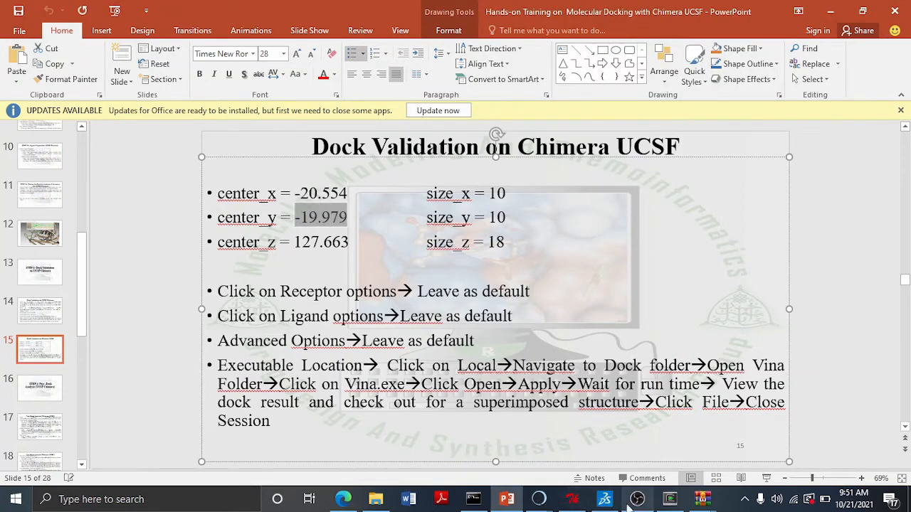
{"action": "mouse_move", "coordinate": [539, 503]}
{"action": "left_click", "coordinate": [593, 455]}
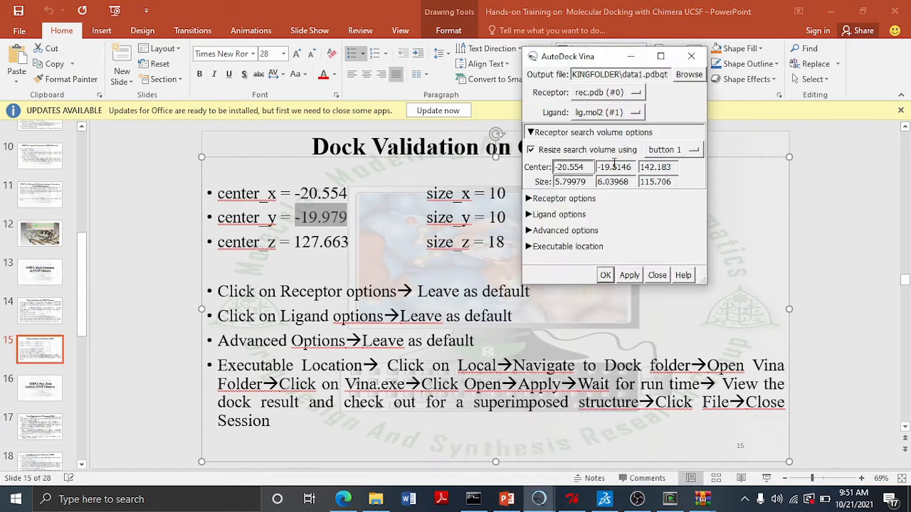
{"action": "left_click", "coordinate": [614, 166]}
{"action": "triple_click", "coordinate": [614, 167]}
{"action": "key", "text": "ctrl+v"}
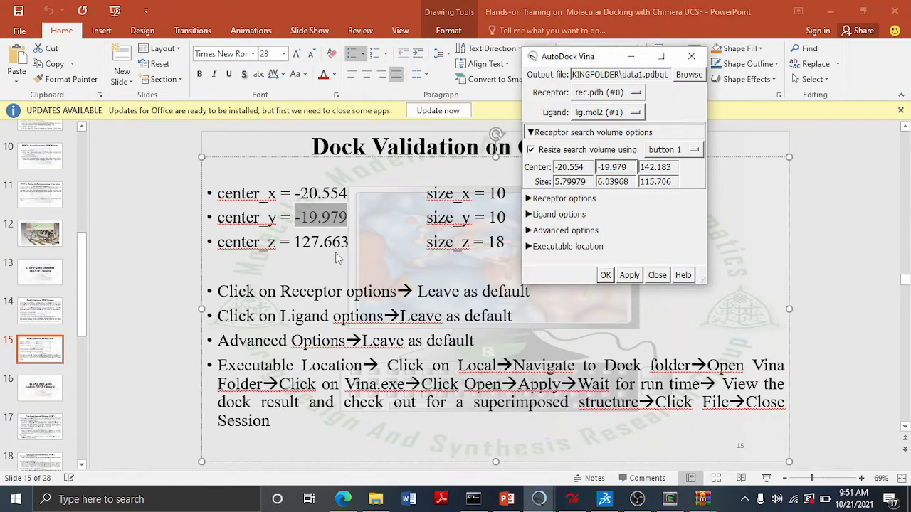
- Copy center_z 127.663 from the slide and paste it as the box's center z
{"action": "left_click", "coordinate": [308, 245]}
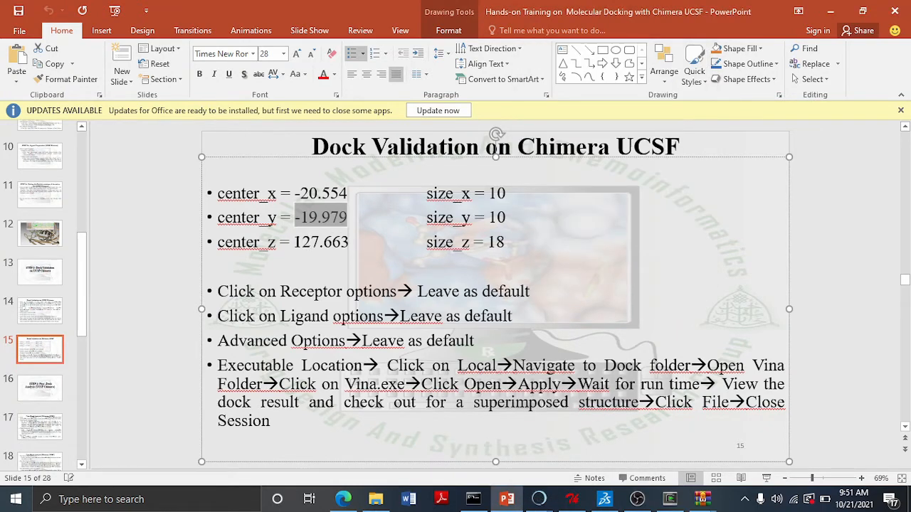
{"action": "left_click_drag", "start_coordinate": [295, 242], "coordinate": [349, 243]}
{"action": "key", "text": "ctrl+c"}
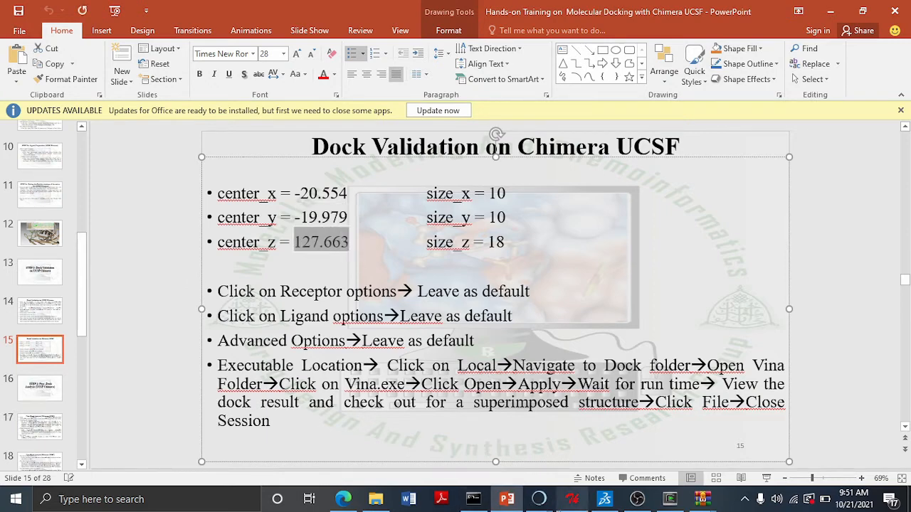
{"action": "left_click", "coordinate": [612, 435]}
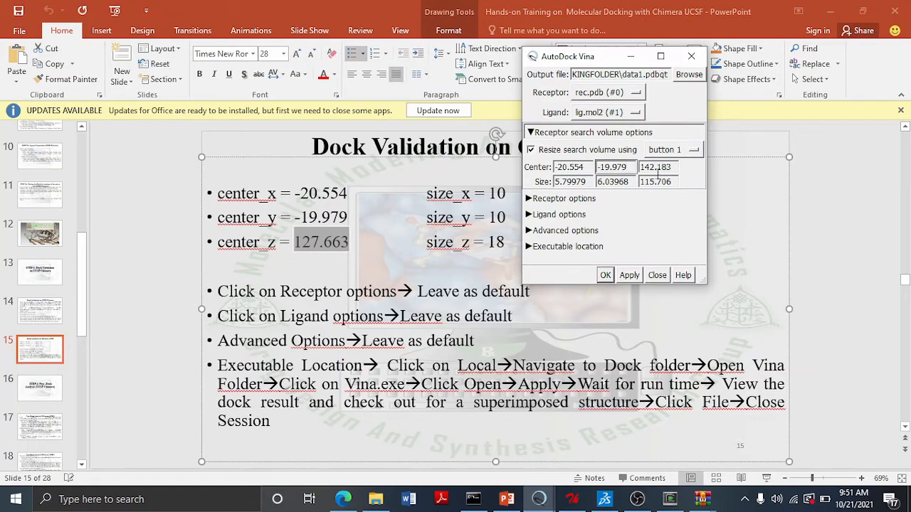
{"action": "triple_click", "coordinate": [656, 167]}
{"action": "key", "text": "ctrl+v"}
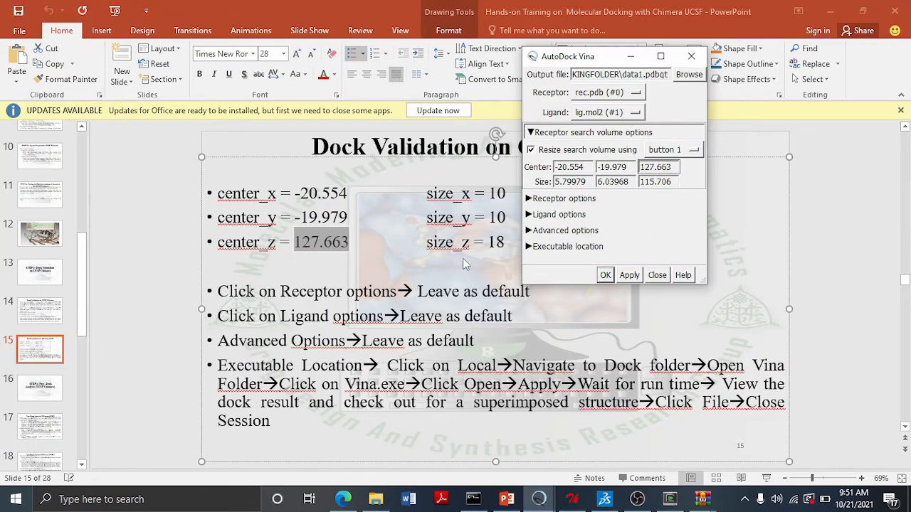
- Set the search box size to 10, 10 and 18
{"action": "triple_click", "coordinate": [577, 182]}
{"action": "type", "text": "10"}
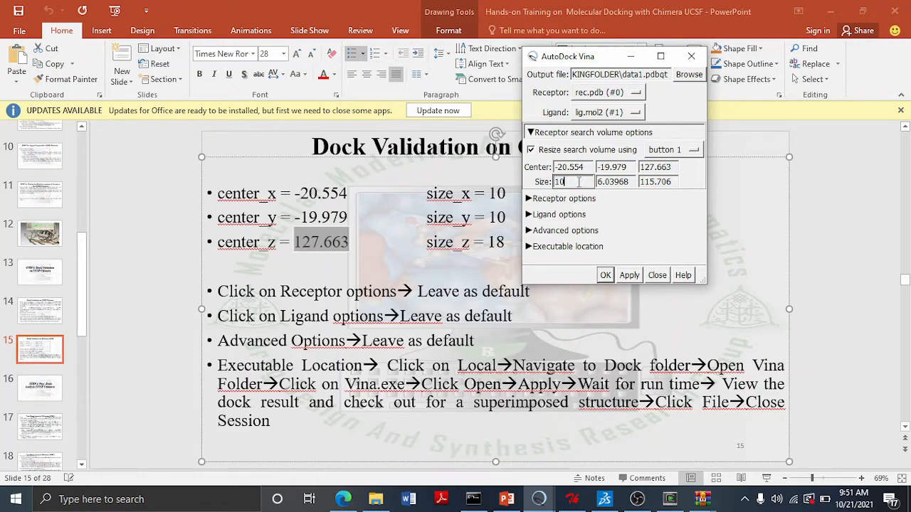
{"action": "left_click", "coordinate": [612, 182]}
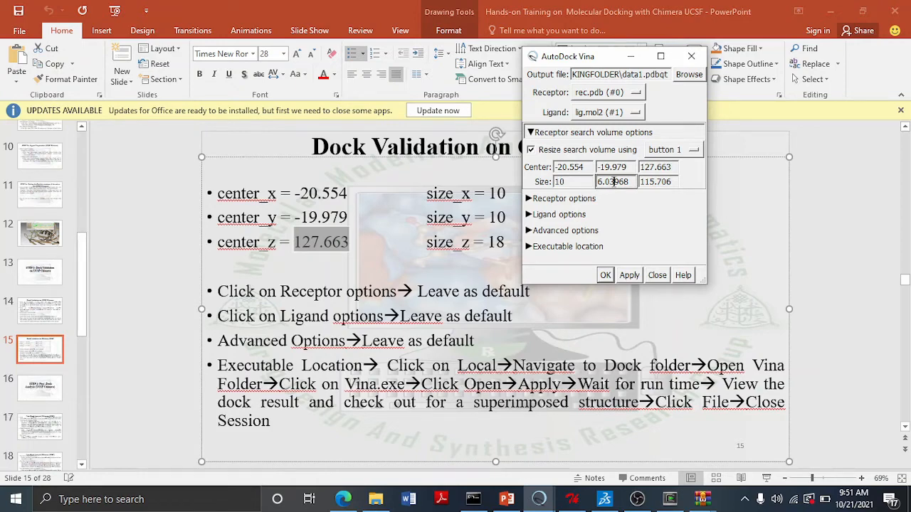
{"action": "triple_click", "coordinate": [613, 182]}
{"action": "type", "text": "10"}
{"action": "left_click", "coordinate": [653, 182]}
{"action": "triple_click", "coordinate": [652, 182]}
{"action": "type", "text": "18"}
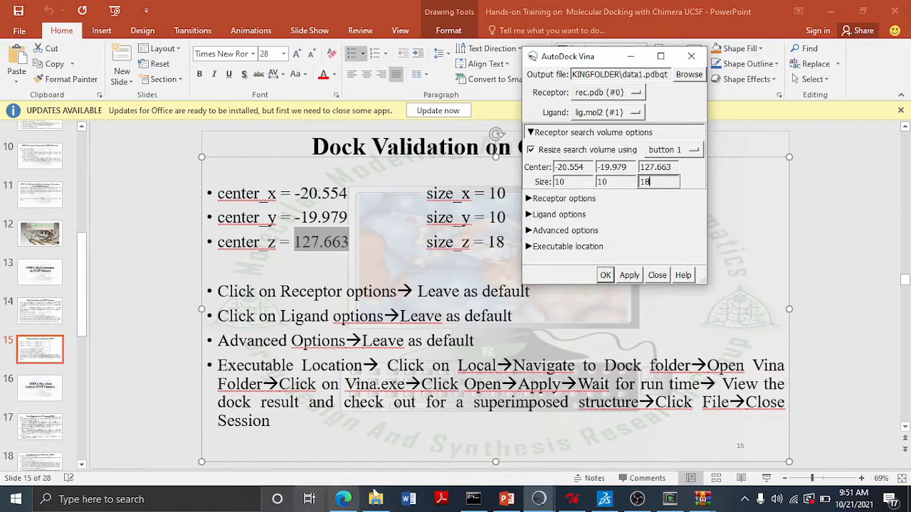
- Return to Chimera to inspect the resized search box around the ligand and reopen the Vina dialog
{"action": "mouse_move", "coordinate": [538, 499]}
{"action": "left_click", "coordinate": [521, 448]}
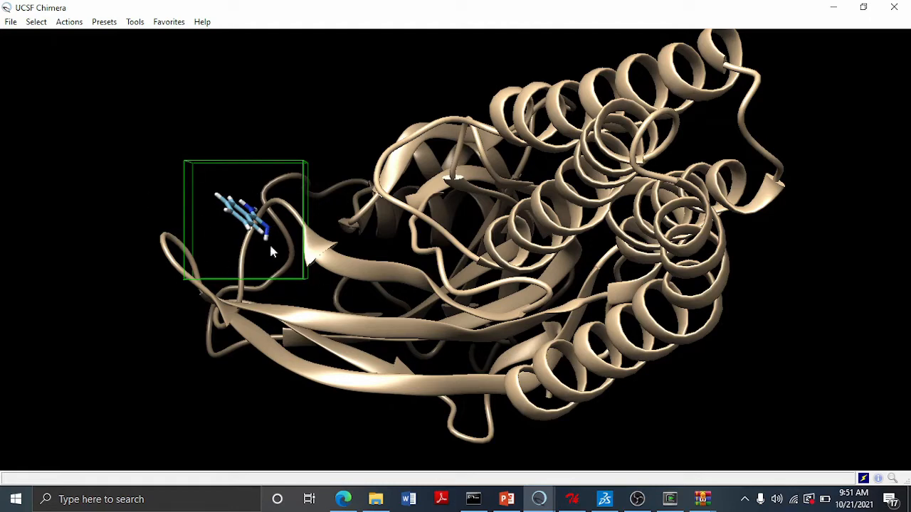
{"action": "mouse_move", "coordinate": [302, 363]}
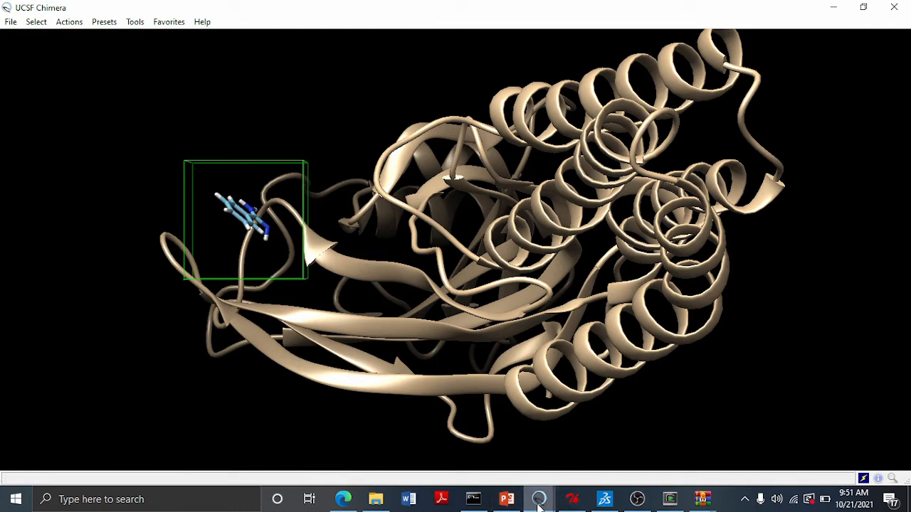
{"action": "mouse_move", "coordinate": [539, 501]}
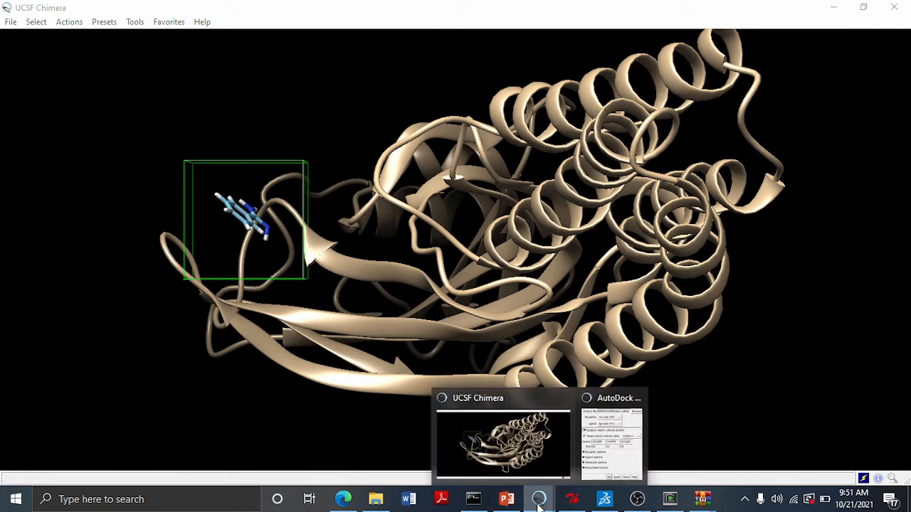
{"action": "left_click", "coordinate": [613, 459]}
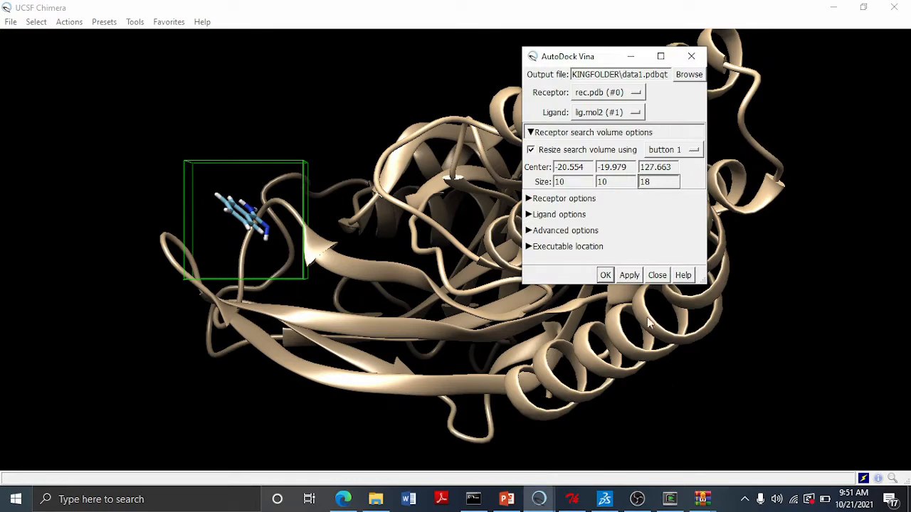
{"action": "left_click", "coordinate": [572, 201]}
{"action": "left_click", "coordinate": [572, 201]}
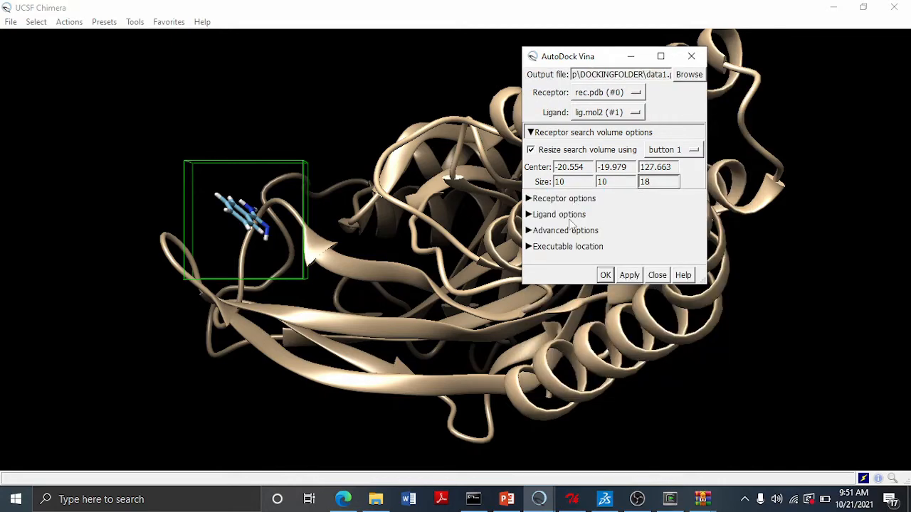
- Review the ligand and advanced options at their defaults and expand the executable location settings
{"action": "left_click", "coordinate": [570, 216]}
{"action": "left_click", "coordinate": [570, 215]}
{"action": "left_click", "coordinate": [572, 232]}
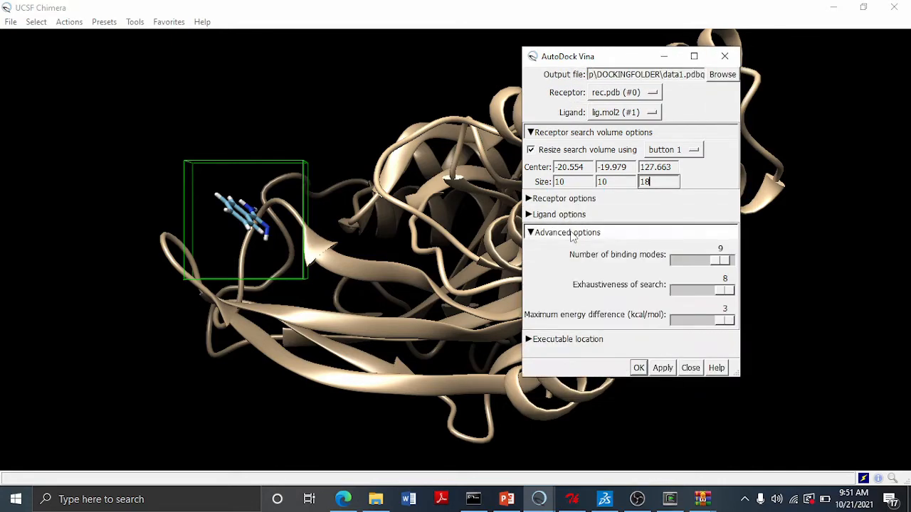
{"action": "left_click", "coordinate": [573, 233]}
{"action": "left_click", "coordinate": [578, 248]}
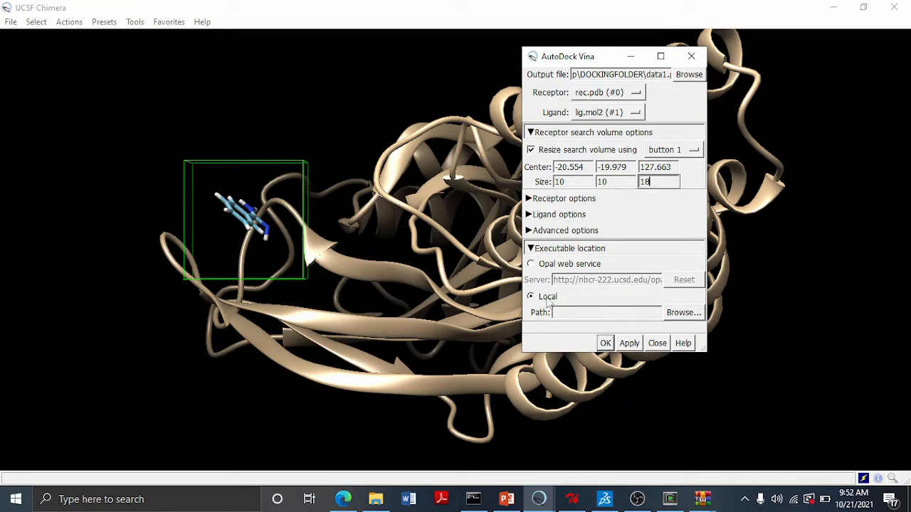
- Set the local Vina executable path to vina.exe inside the Vina folder of DOCKINGFOLDER
{"action": "left_click", "coordinate": [682, 313]}
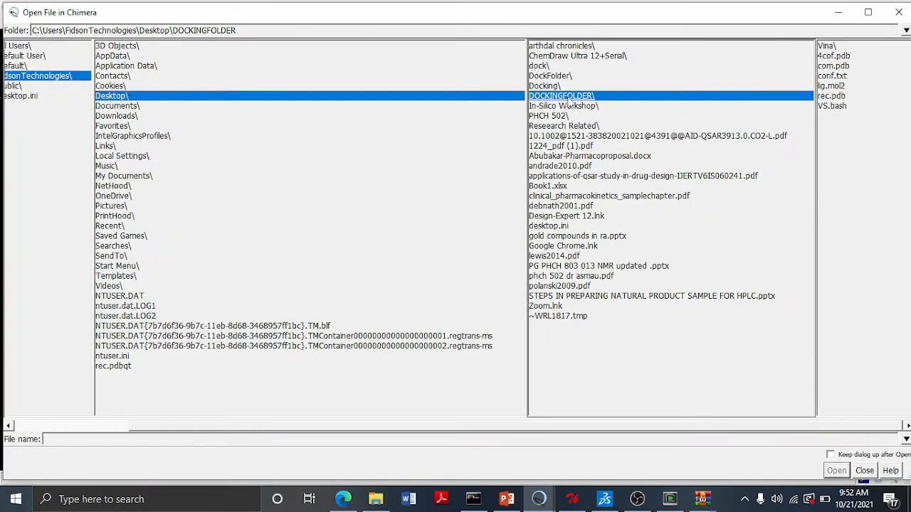
{"action": "left_click", "coordinate": [830, 47]}
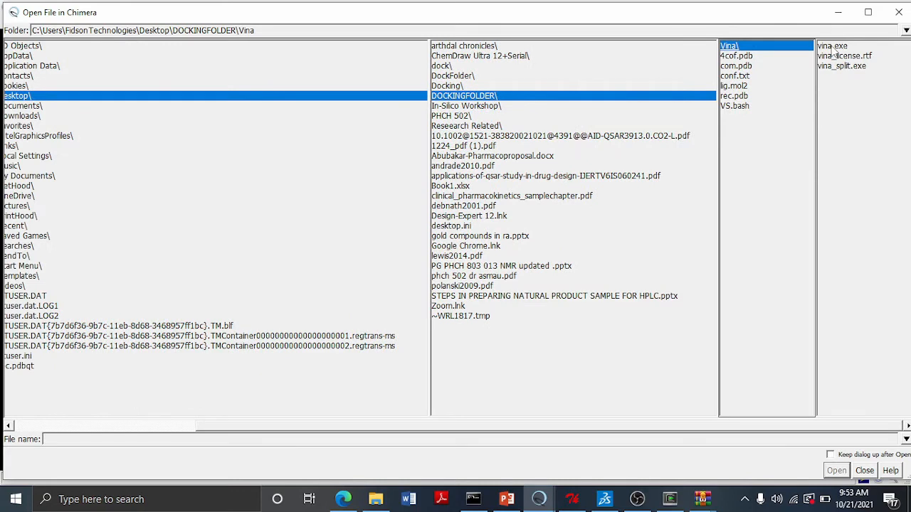
{"action": "left_click", "coordinate": [840, 47]}
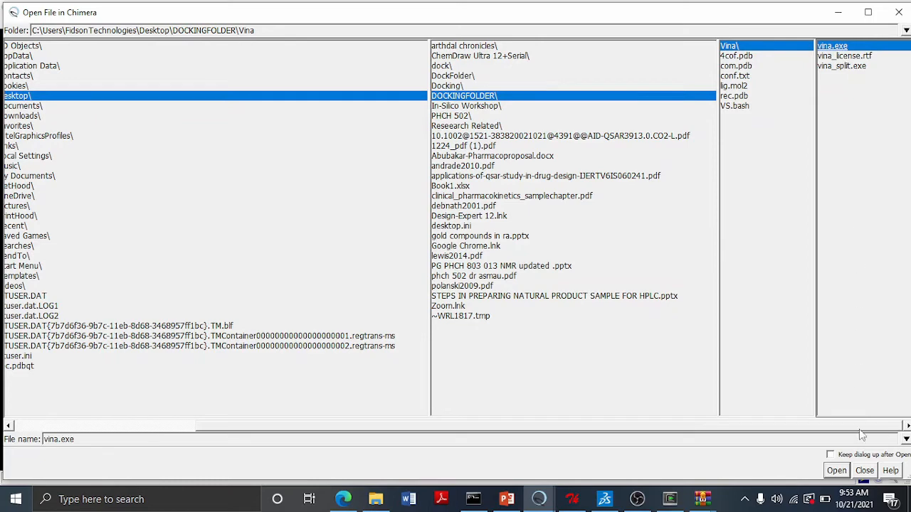
{"action": "left_click", "coordinate": [836, 471]}
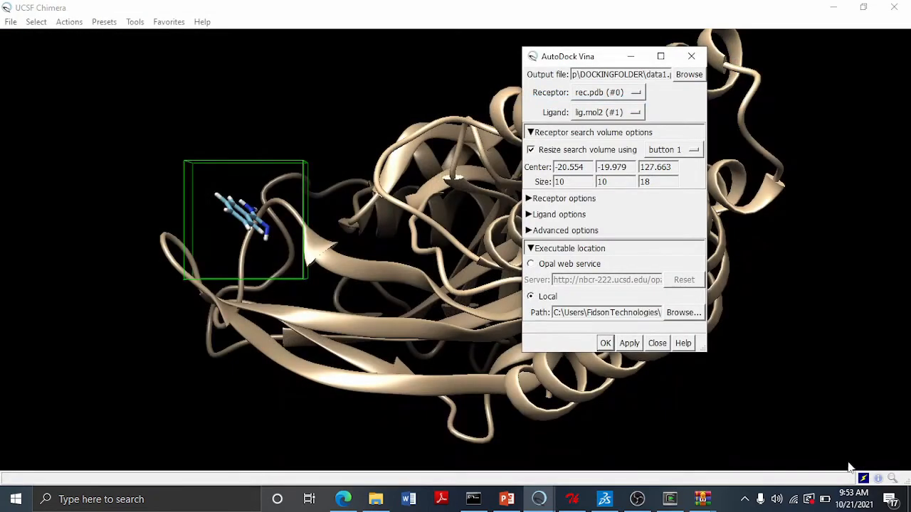
- Run the AutoDock Vina docking with the configured search box and local executable
{"action": "left_click", "coordinate": [629, 346]}
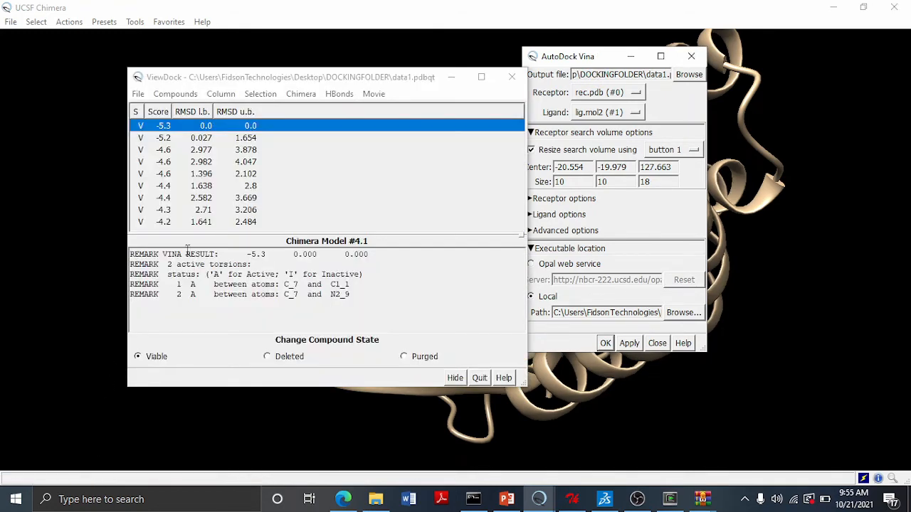
{"action": "left_click_drag", "start_coordinate": [332, 79], "coordinate": [643, 110]}
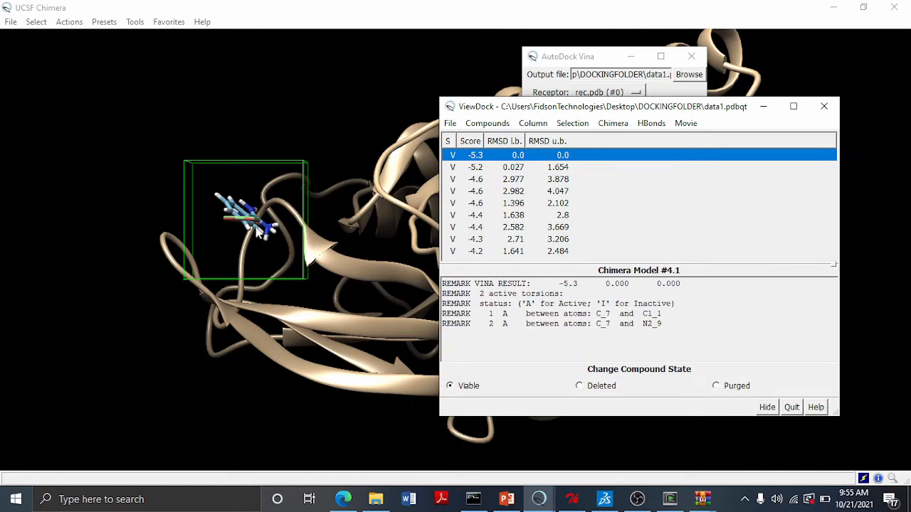
{"action": "scroll", "coordinate": [256, 227], "scroll_direction": "down", "scroll_amount": 2}
{"action": "scroll", "coordinate": [256, 227], "scroll_direction": "up", "scroll_amount": 5}
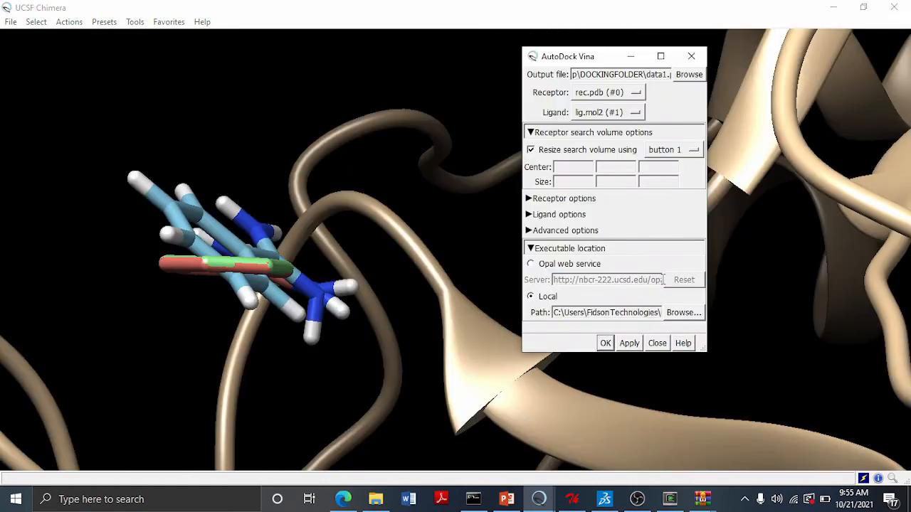
{"action": "left_click", "coordinate": [604, 343]}
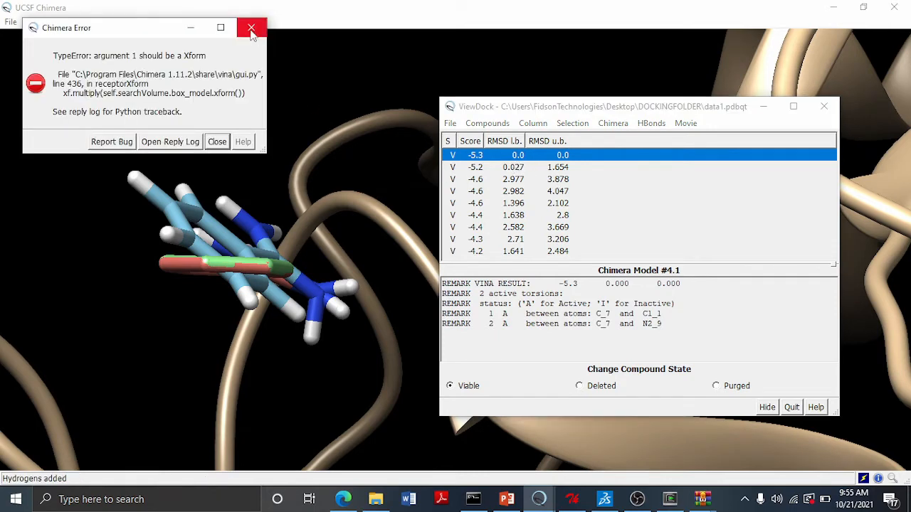
{"action": "left_click", "coordinate": [251, 30]}
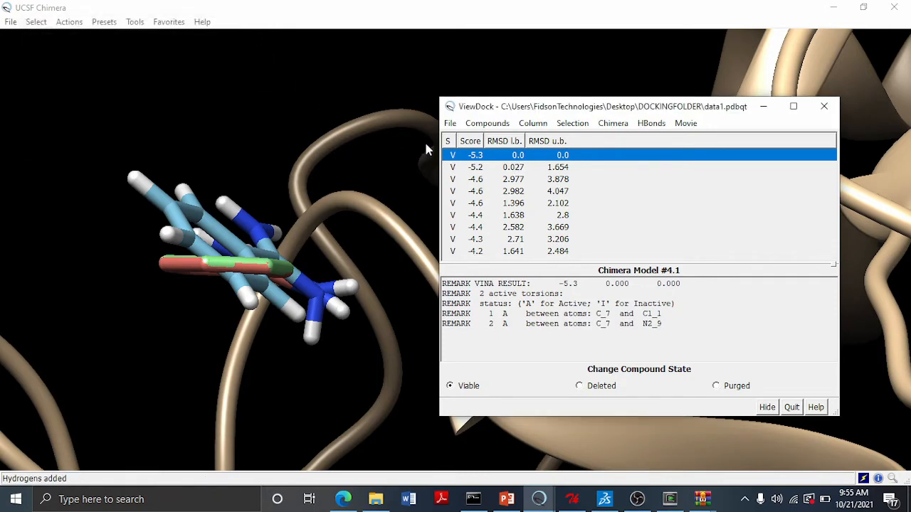
- Step through each docked pose in the results list to compare it with the native ligand, ending on the top-scoring pose
{"action": "left_click", "coordinate": [478, 169]}
{"action": "left_click", "coordinate": [478, 180]}
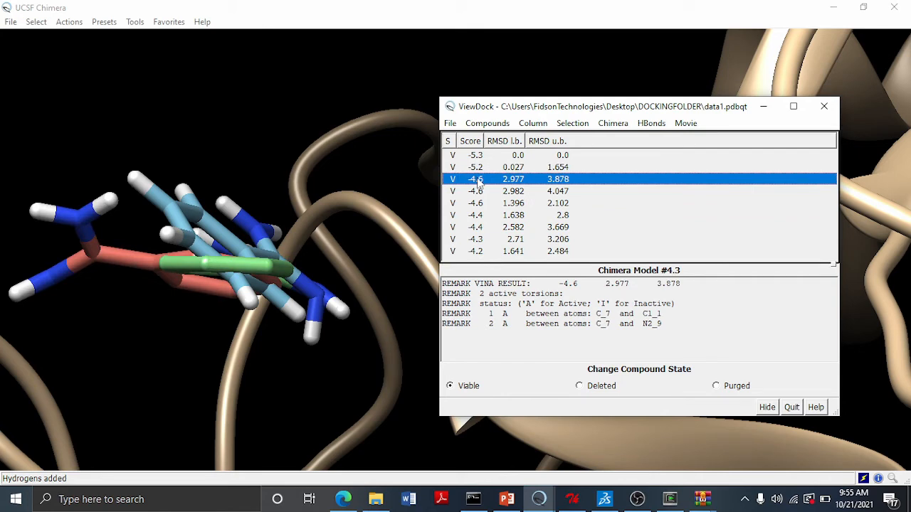
{"action": "left_click", "coordinate": [482, 192]}
{"action": "left_click", "coordinate": [482, 204]}
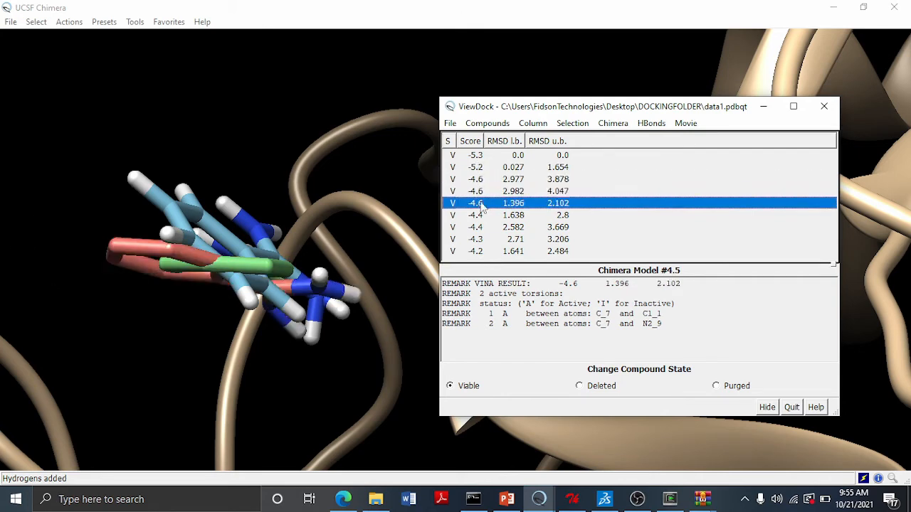
{"action": "left_click", "coordinate": [477, 216]}
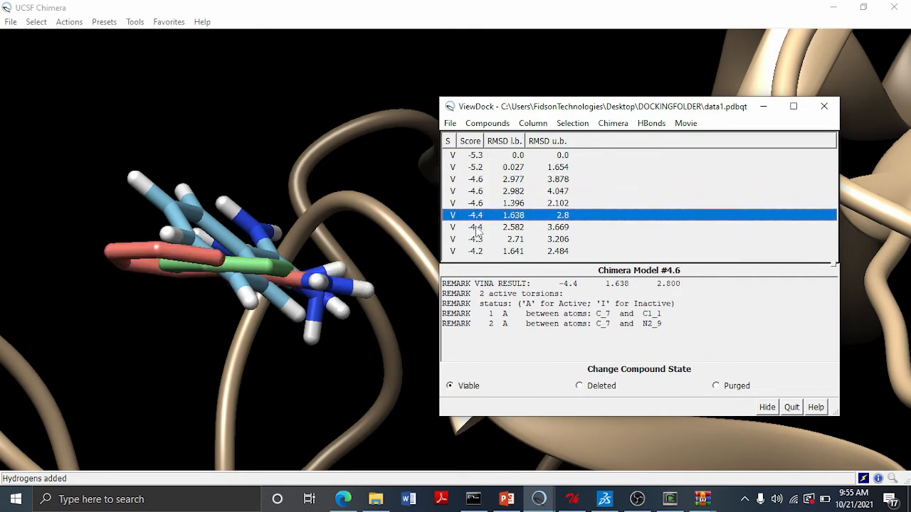
{"action": "left_click", "coordinate": [477, 227]}
{"action": "left_click", "coordinate": [476, 156]}
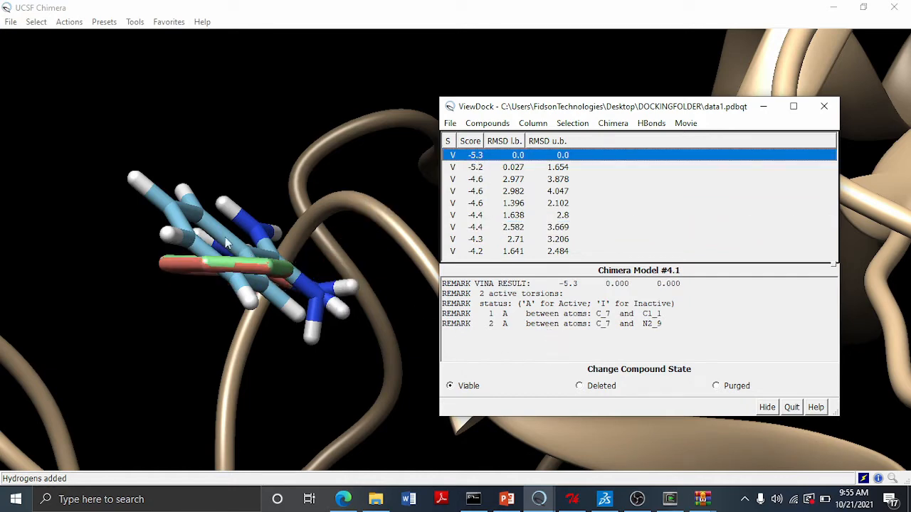
- Quit the ViewDock results window and rotate and zoom the view to inspect the top pose over the native ligand
{"action": "left_click_drag", "start_coordinate": [354, 213], "coordinate": [415, 160]}
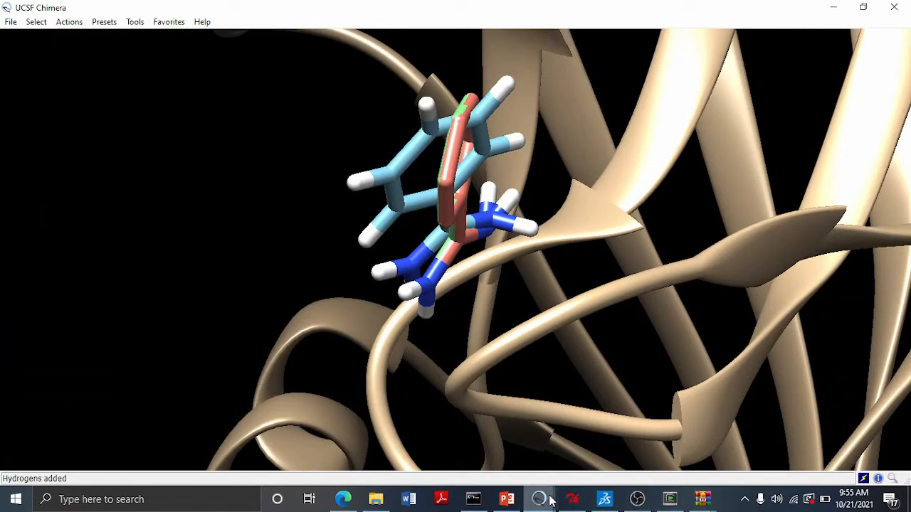
{"action": "mouse_move", "coordinate": [550, 500]}
{"action": "left_click", "coordinate": [600, 459]}
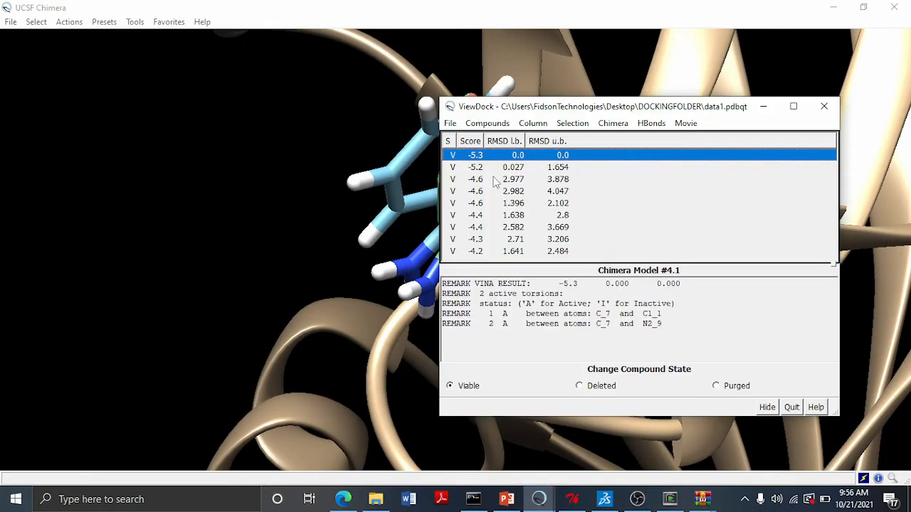
{"action": "left_click", "coordinate": [481, 168]}
{"action": "left_click", "coordinate": [478, 157]}
{"action": "left_click", "coordinate": [791, 407]}
{"action": "left_click_drag", "start_coordinate": [471, 211], "coordinate": [318, 86]}
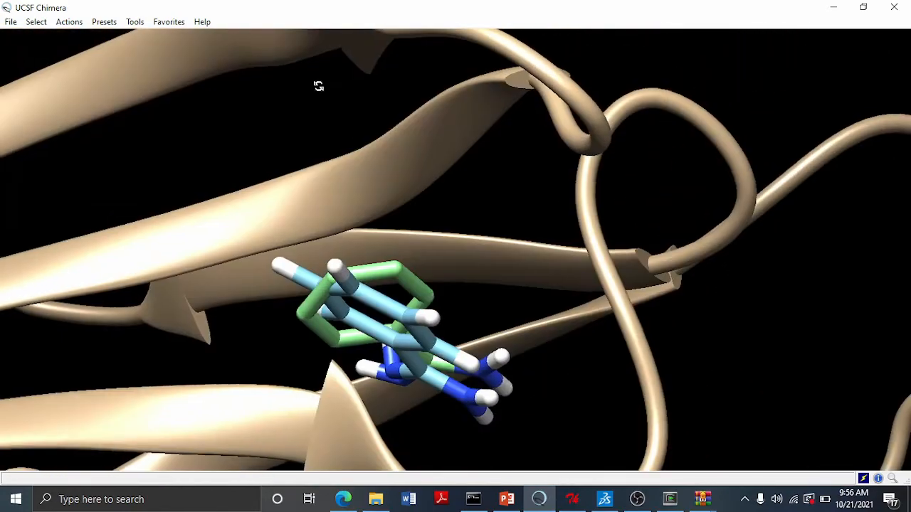
{"action": "scroll", "coordinate": [403, 294], "scroll_direction": "down", "scroll_amount": 2}
{"action": "scroll", "coordinate": [403, 294], "scroll_direction": "up", "scroll_amount": 2}
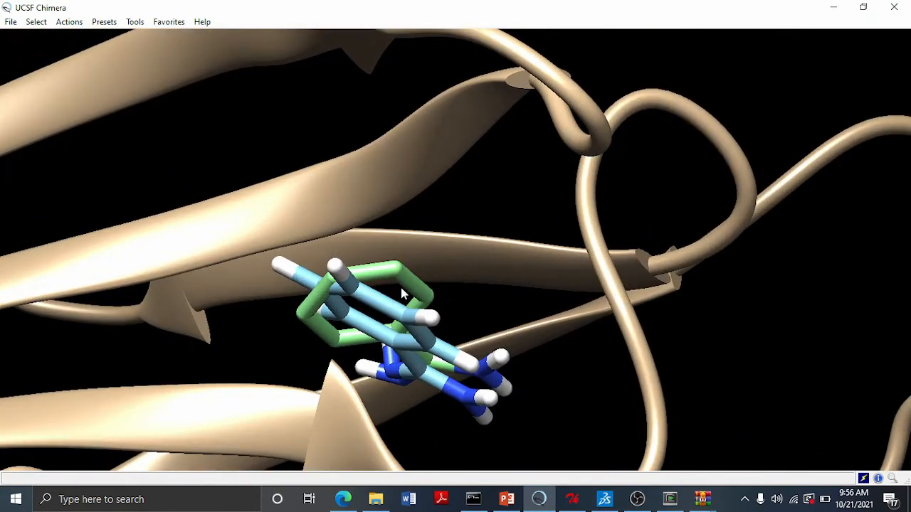
{"action": "scroll", "coordinate": [402, 294], "scroll_direction": "down", "scroll_amount": 5}
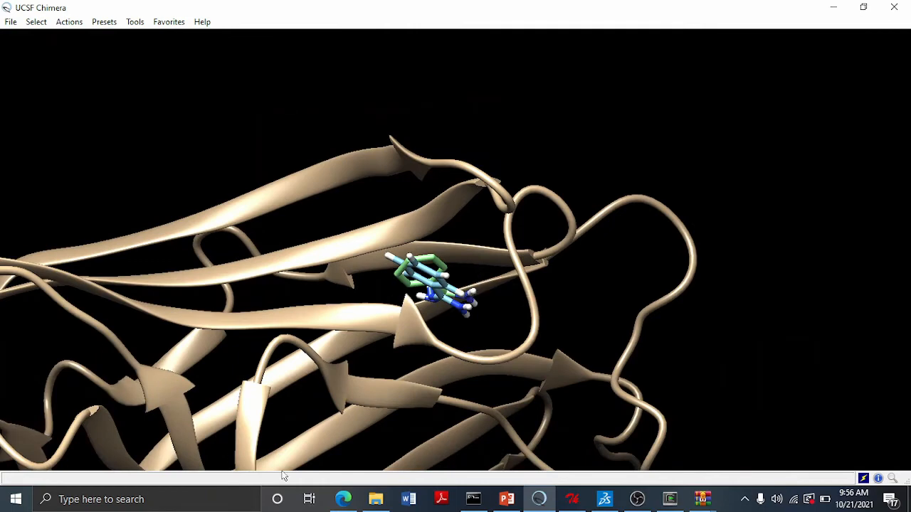
- Read the following post-dock analysis slides in the presentation and return to Chimera
{"action": "left_click", "coordinate": [507, 499]}
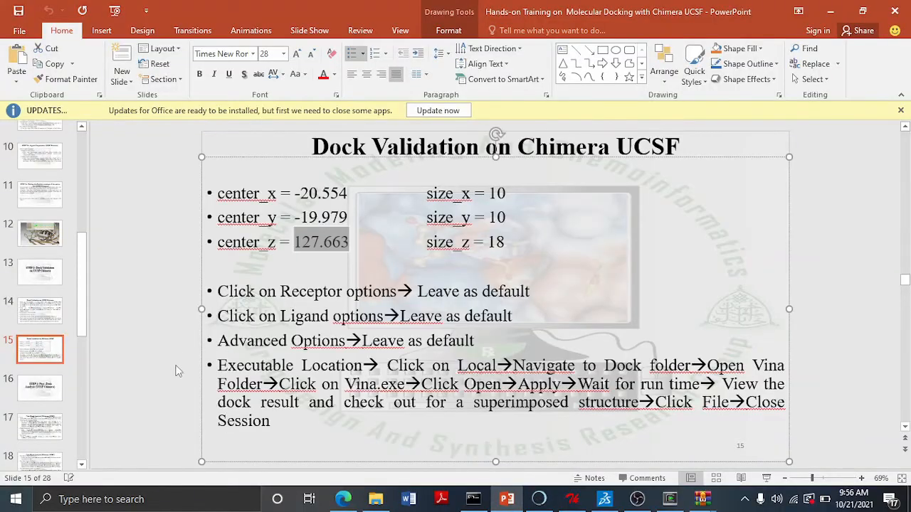
{"action": "left_click", "coordinate": [52, 388]}
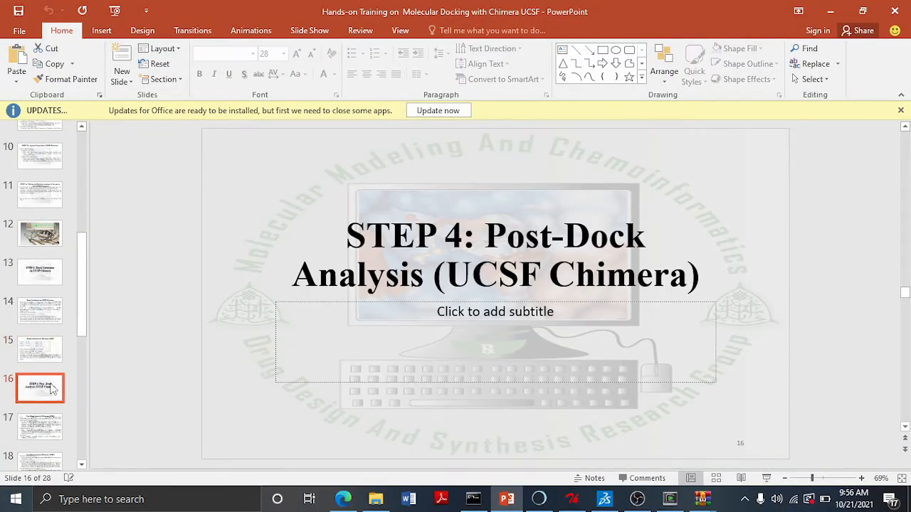
{"action": "scroll", "coordinate": [52, 388], "scroll_direction": "down", "scroll_amount": 1}
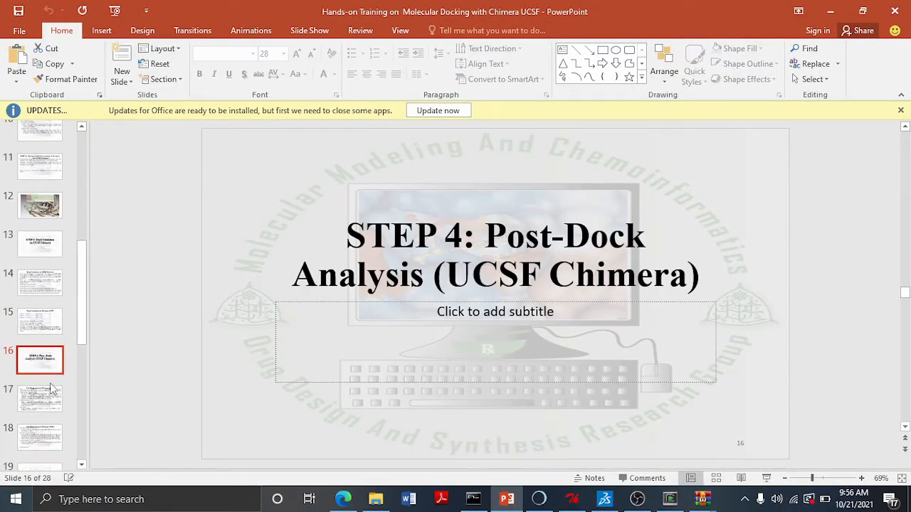
{"action": "left_click", "coordinate": [41, 402]}
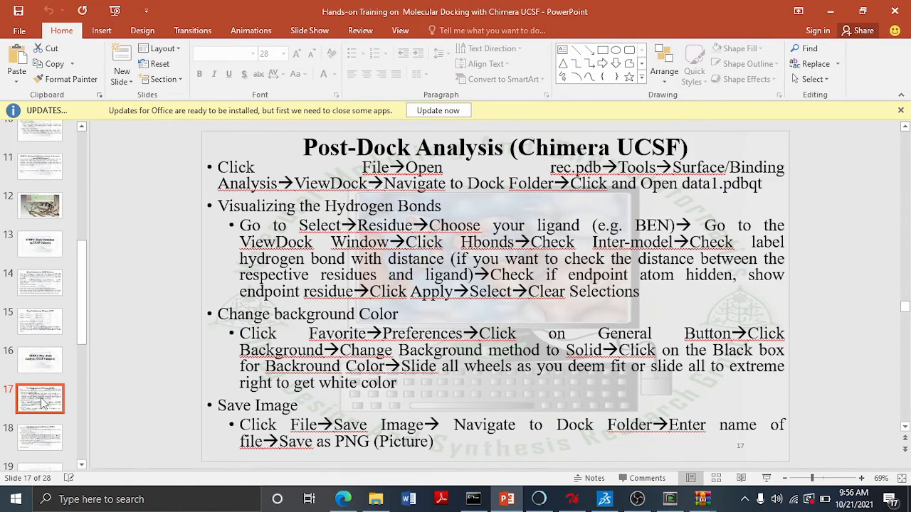
{"action": "left_click", "coordinate": [538, 500]}
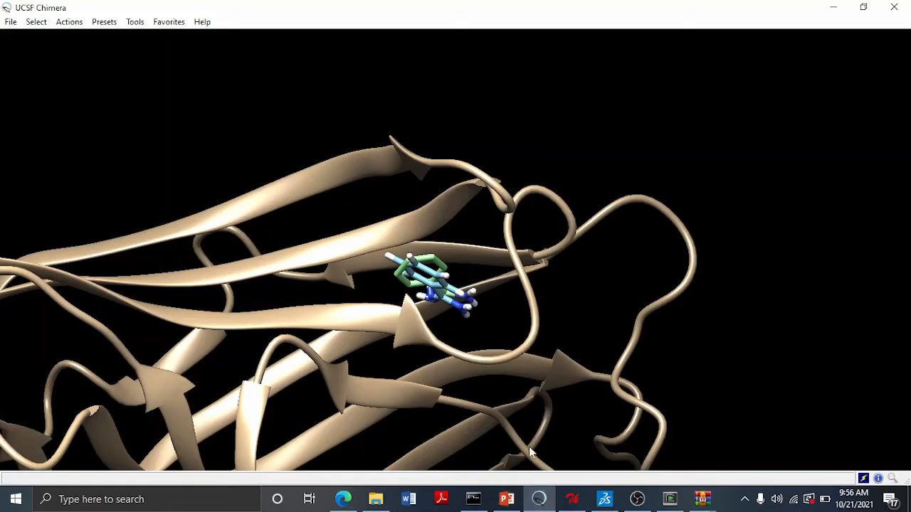
{"action": "left_click", "coordinate": [507, 501]}
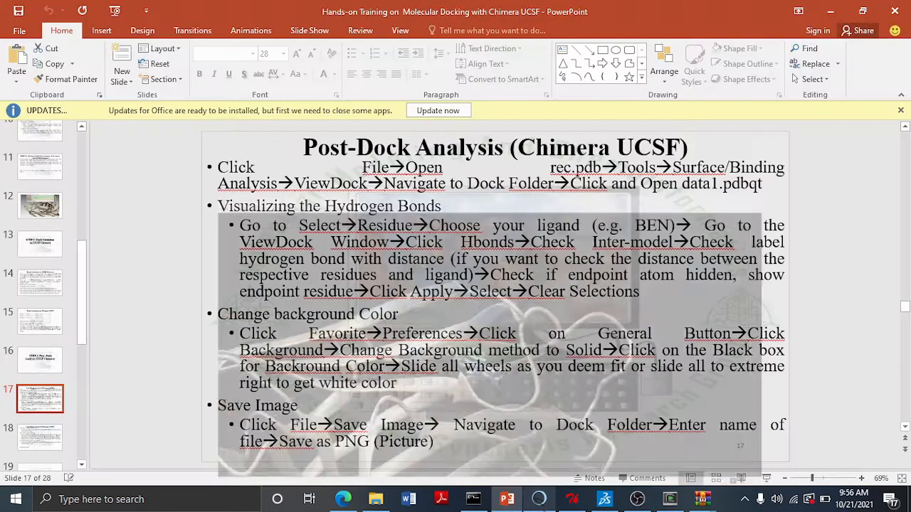
{"action": "left_click", "coordinate": [538, 501]}
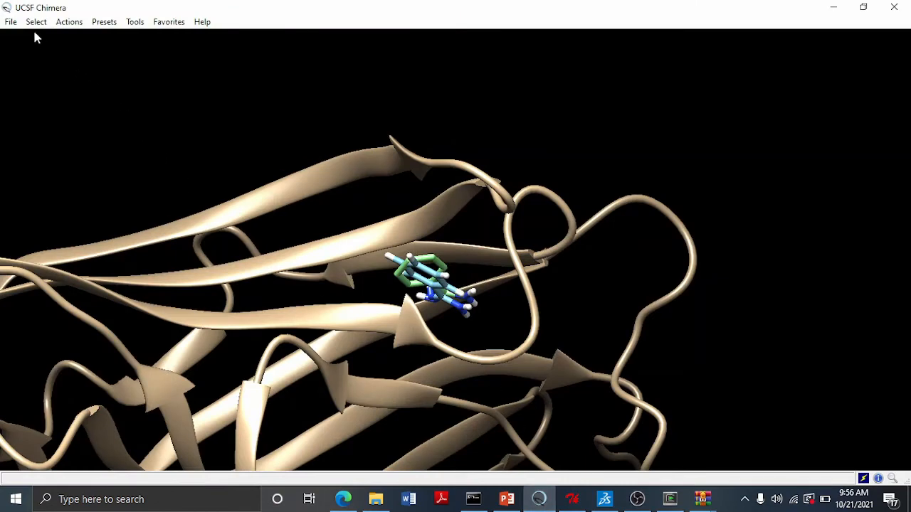
- Close the current session and reopen rec.pdb from the recent files list
{"action": "left_click", "coordinate": [10, 22]}
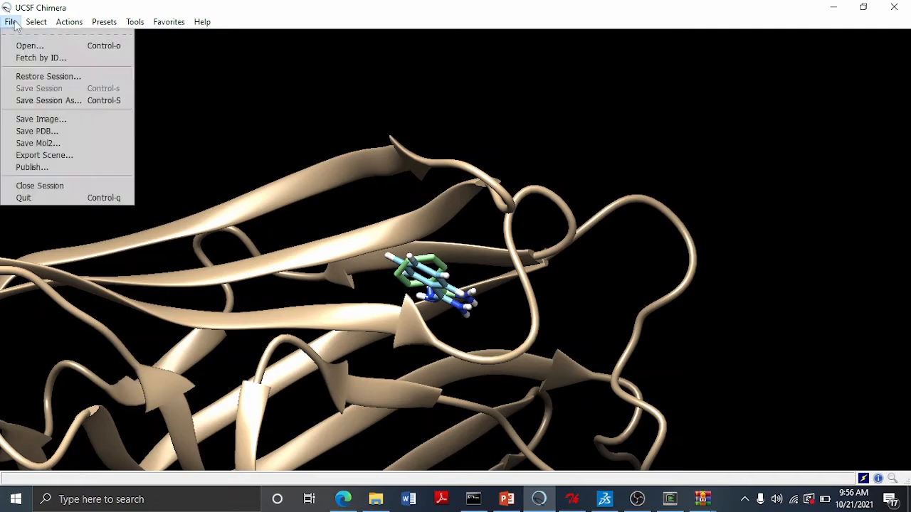
{"action": "left_click", "coordinate": [51, 187]}
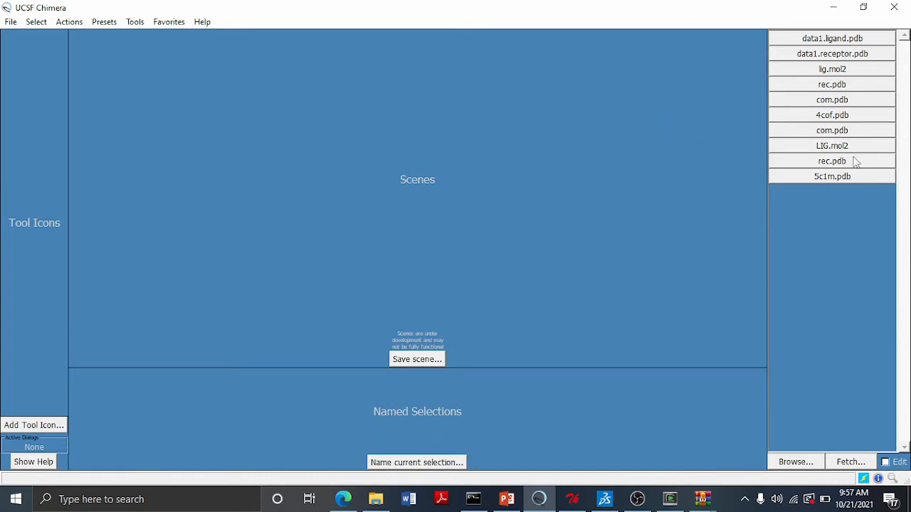
{"action": "left_click", "coordinate": [825, 85]}
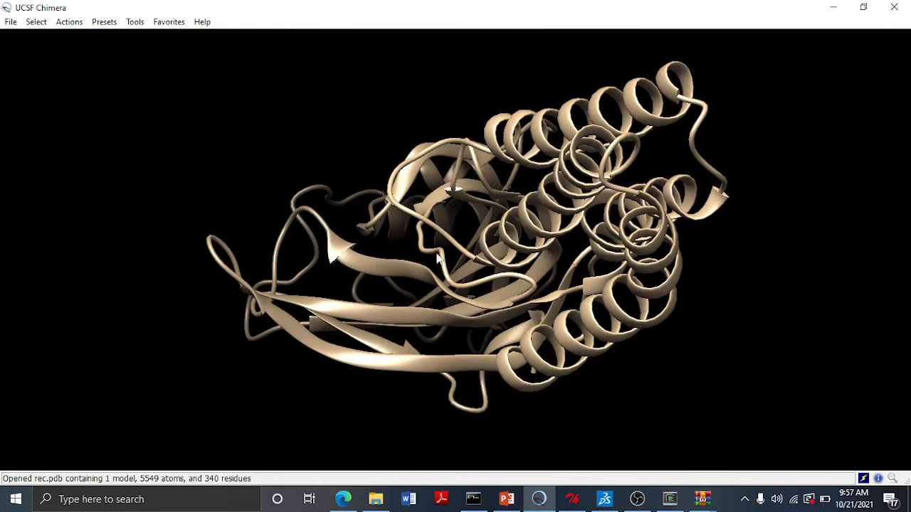
{"action": "mouse_move", "coordinate": [385, 262]}
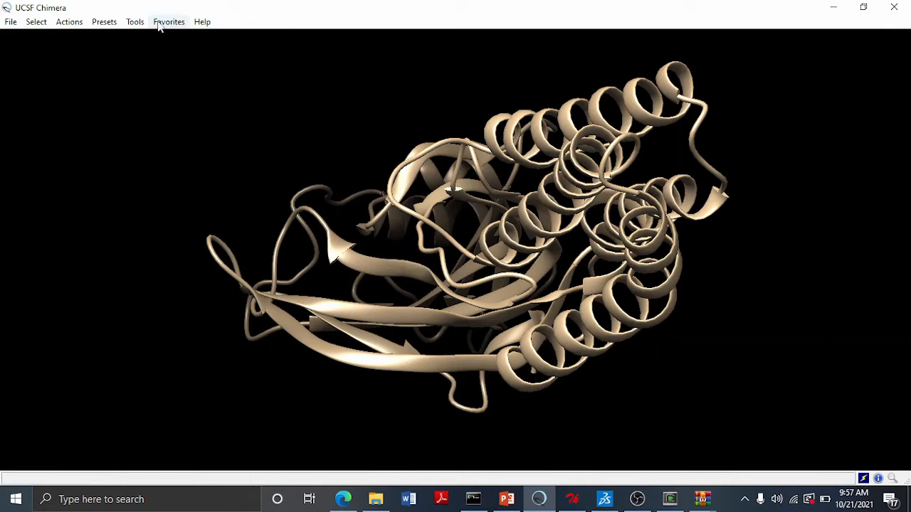
- Open the docking results file data1.pdbqt from DOCKINGFOLDER in ViewDock
{"action": "left_click", "coordinate": [134, 21]}
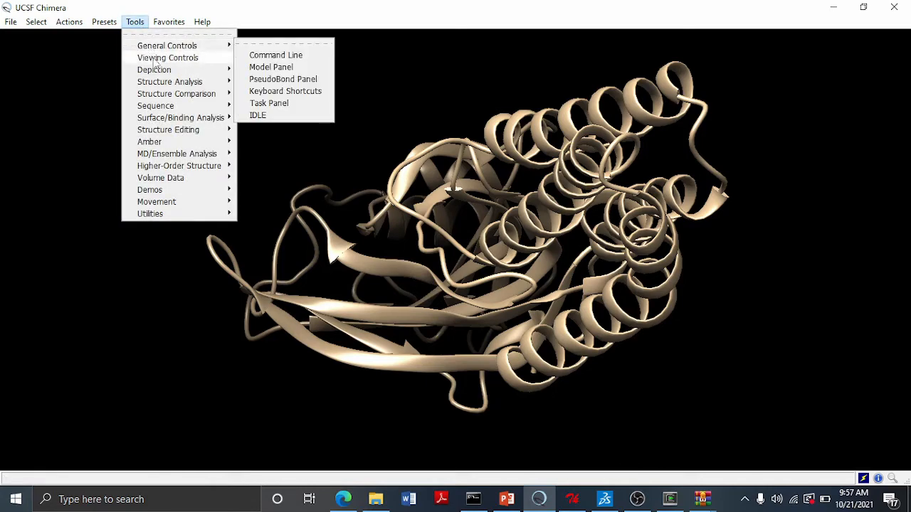
{"action": "mouse_move", "coordinate": [182, 121]}
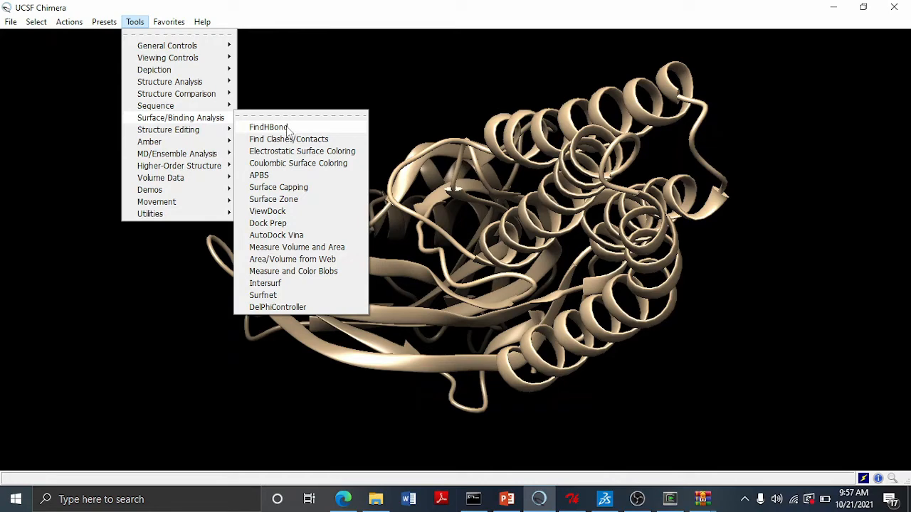
{"action": "left_click", "coordinate": [294, 213]}
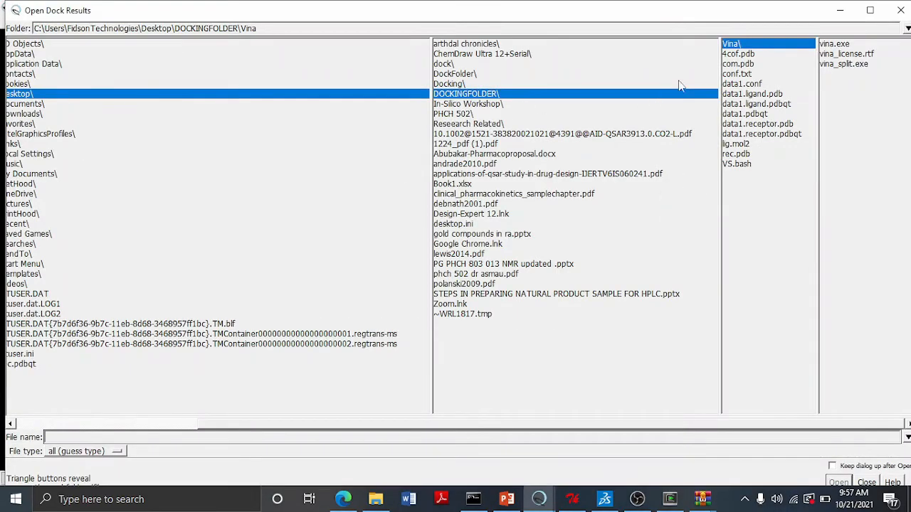
{"action": "left_click", "coordinate": [498, 97]}
{"action": "left_click", "coordinate": [744, 114]}
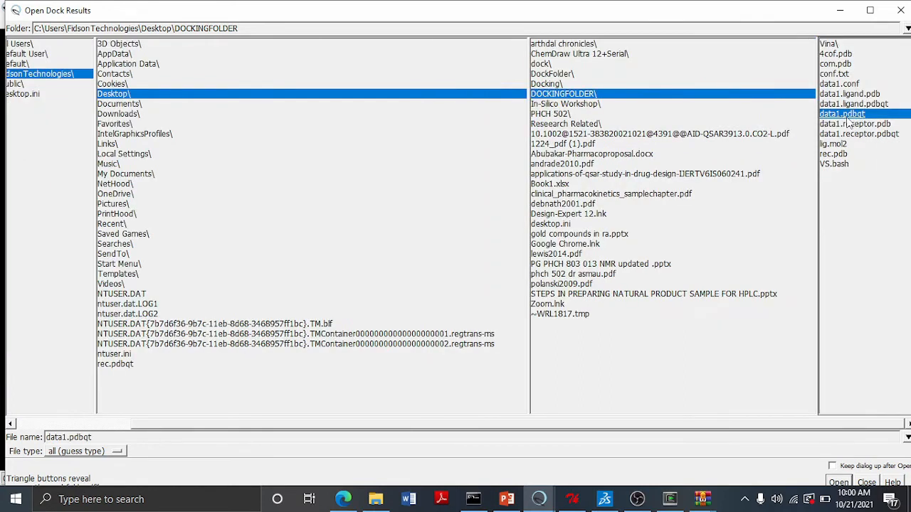
{"action": "left_click", "coordinate": [839, 483]}
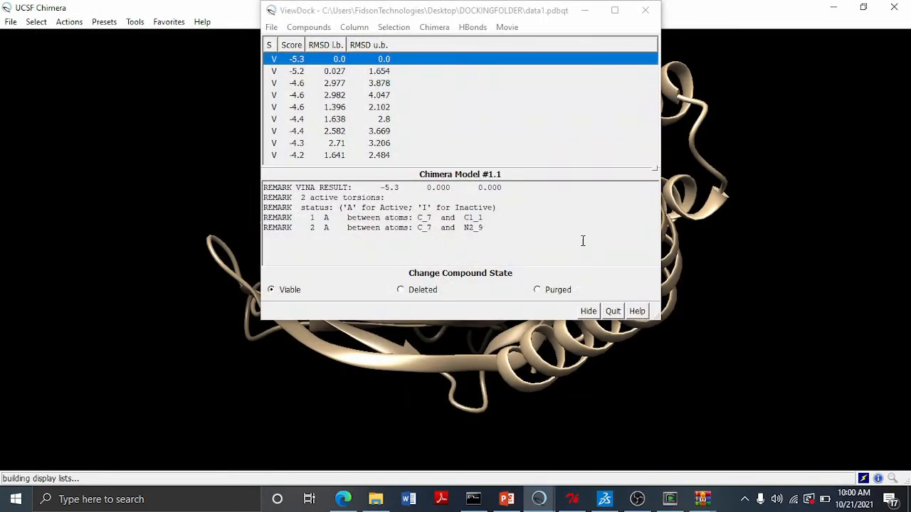
- Step through the first few docked poses in the results list, ending on the top-scoring pose
{"action": "left_click_drag", "start_coordinate": [447, 16], "coordinate": [642, 88]}
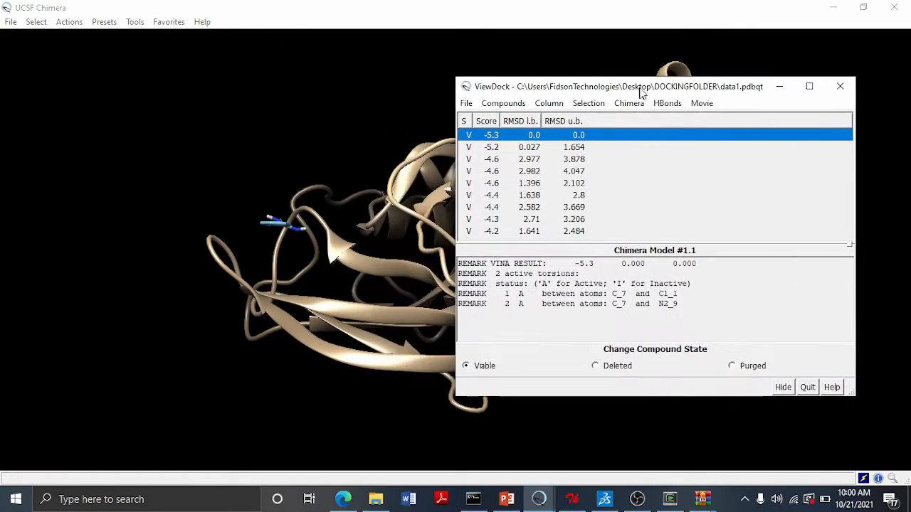
{"action": "left_click", "coordinate": [327, 307]}
{"action": "left_click_drag", "start_coordinate": [327, 306], "coordinate": [435, 367]}
{"action": "scroll", "coordinate": [332, 324], "scroll_direction": "up", "scroll_amount": 8}
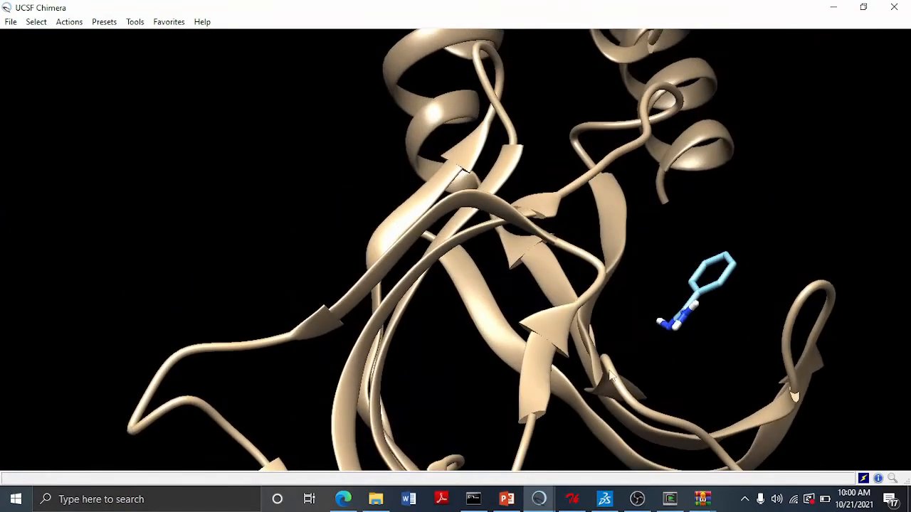
{"action": "left_click_drag", "start_coordinate": [630, 342], "coordinate": [619, 356]}
{"action": "mouse_move", "coordinate": [541, 500]}
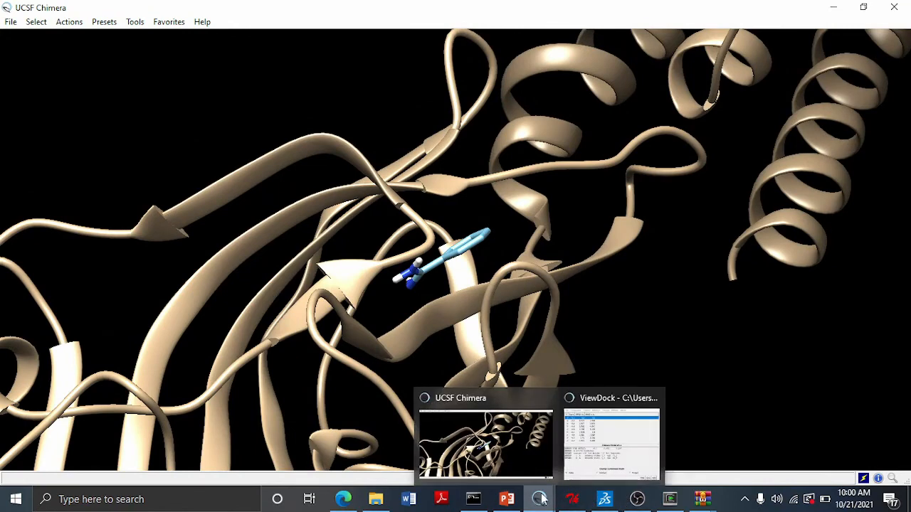
{"action": "left_click", "coordinate": [607, 439]}
{"action": "left_click_drag", "start_coordinate": [575, 87], "coordinate": [631, 91]}
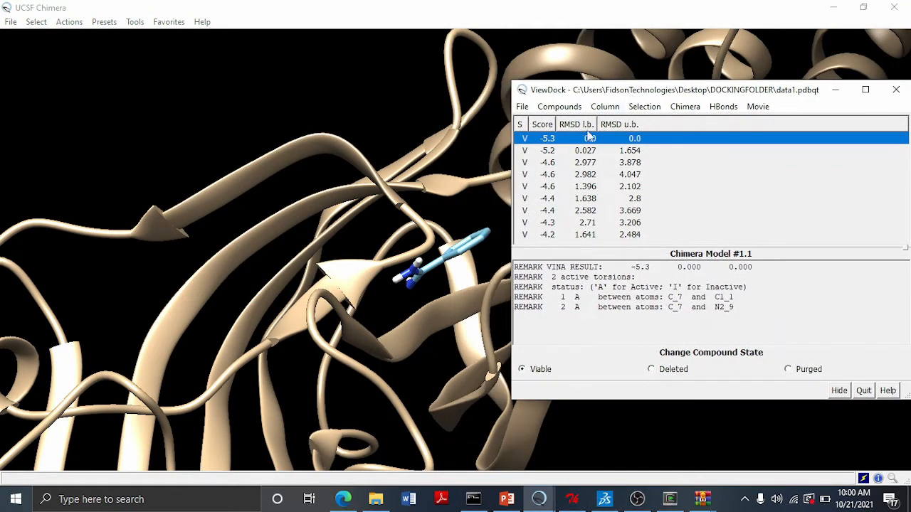
{"action": "left_click", "coordinate": [553, 151]}
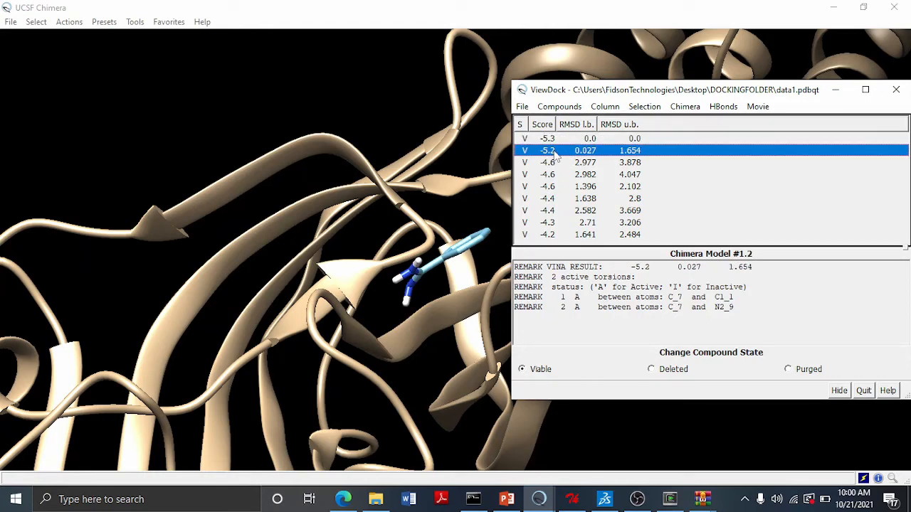
{"action": "left_click", "coordinate": [555, 164]}
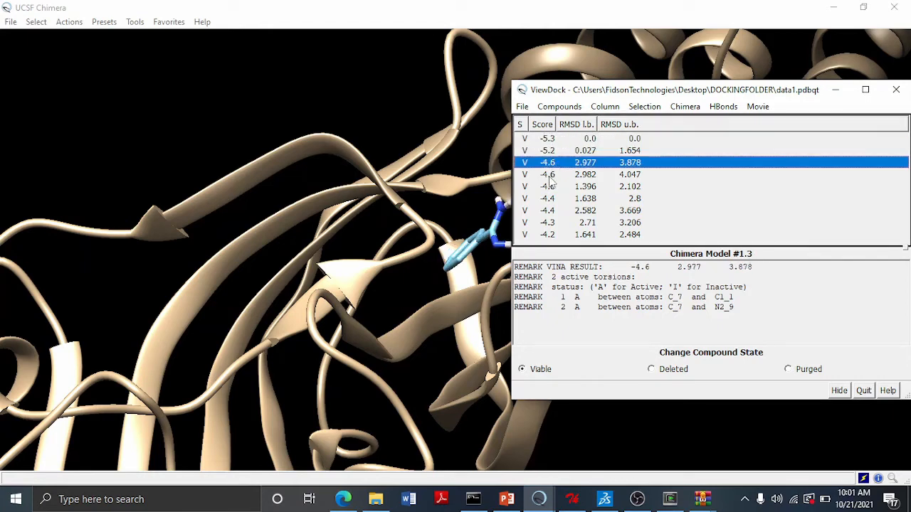
{"action": "left_click", "coordinate": [553, 177]}
{"action": "left_click", "coordinate": [554, 140]}
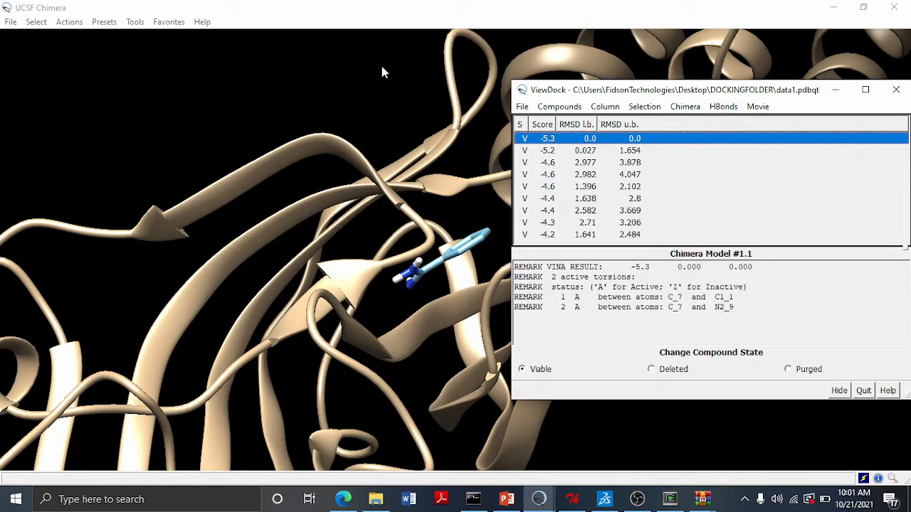
- Select all BEN ligand residues in the structure
{"action": "left_click", "coordinate": [44, 26]}
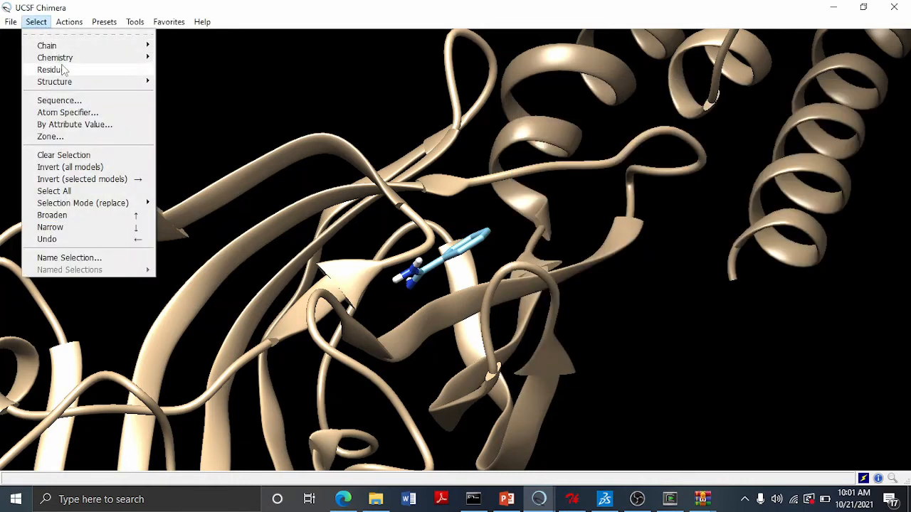
{"action": "mouse_move", "coordinate": [62, 71]}
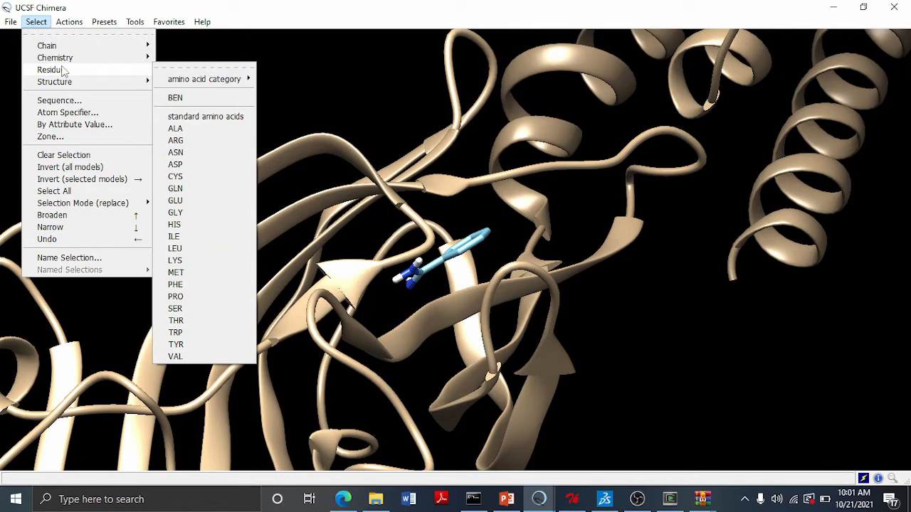
{"action": "left_click", "coordinate": [176, 97]}
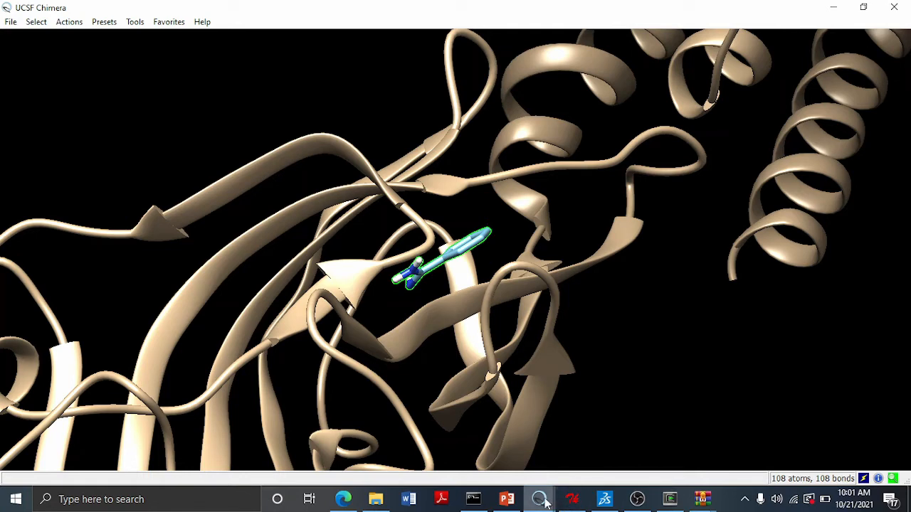
- Open ViewDock's hydrogen-bond parameters and enable labelling H-bonds with distance
{"action": "mouse_move", "coordinate": [541, 500]}
{"action": "left_click", "coordinate": [584, 470]}
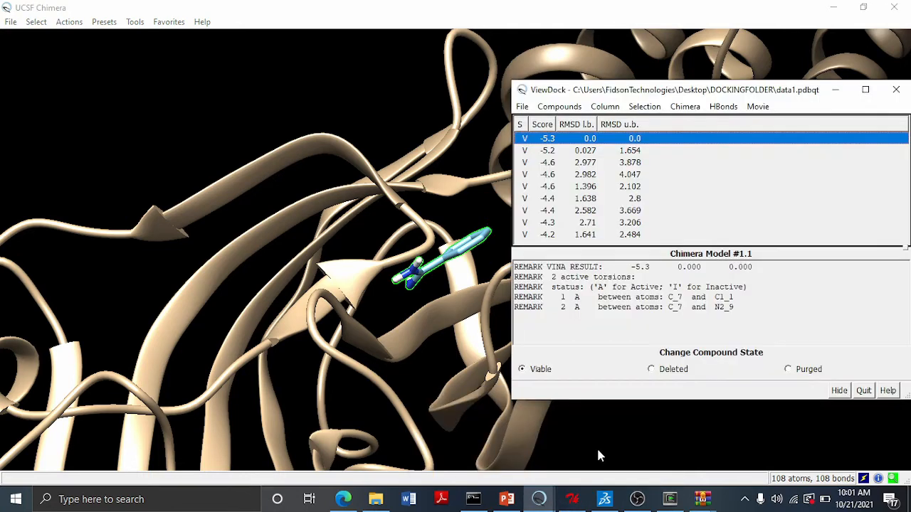
{"action": "left_click", "coordinate": [723, 108]}
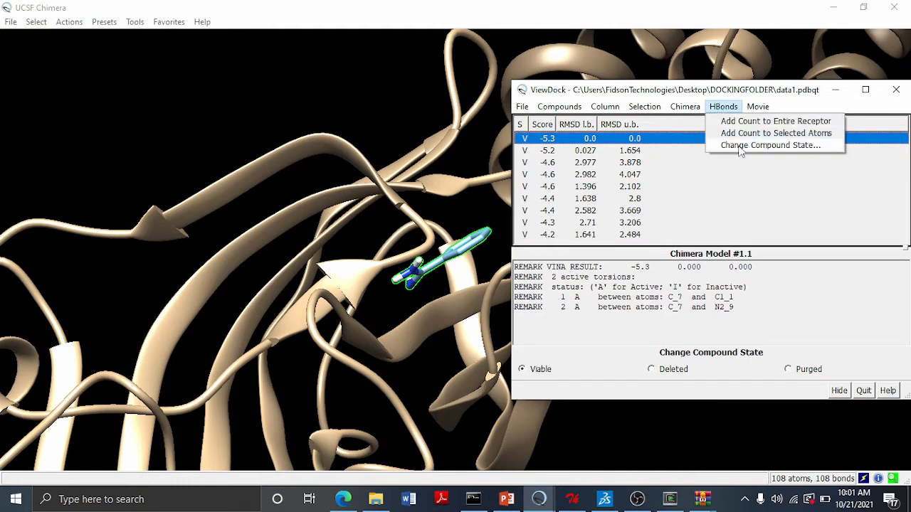
{"action": "left_click", "coordinate": [742, 146]}
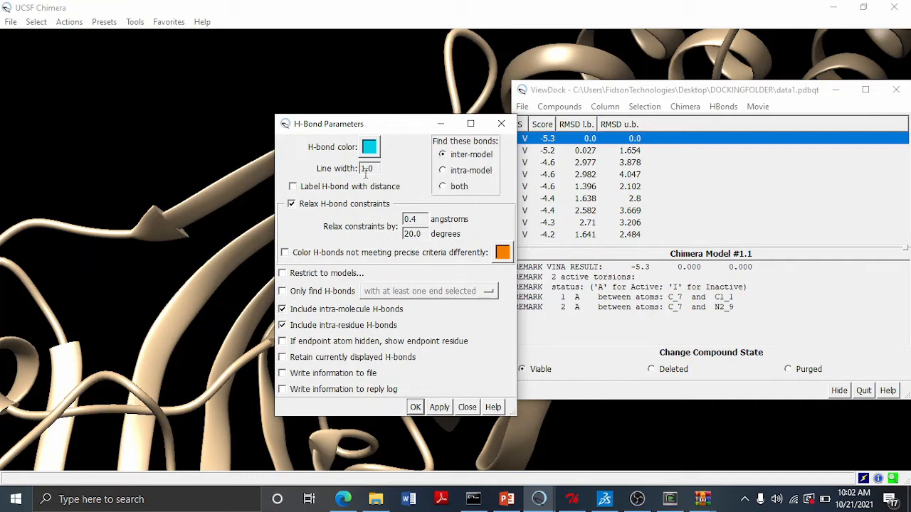
{"action": "left_click", "coordinate": [336, 188]}
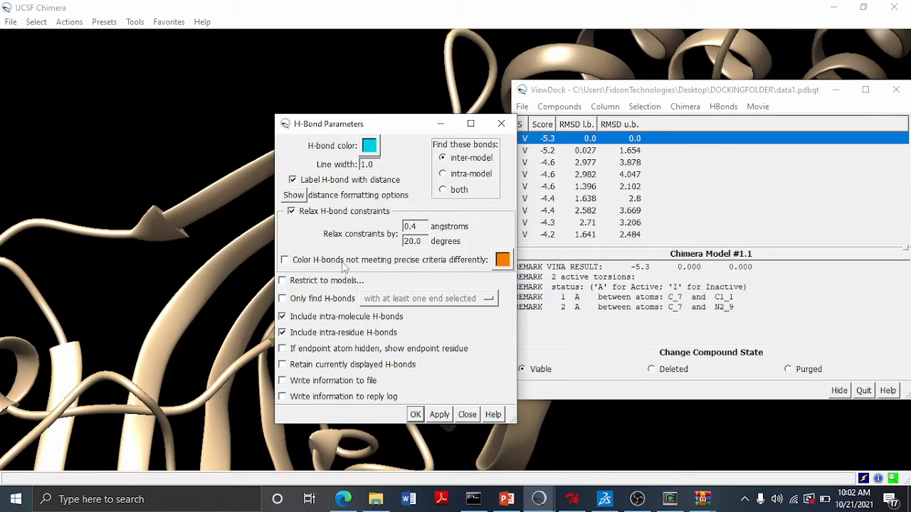
- Enable showing the endpoint residue when an endpoint atom is hidden, and apply the H-bond search
{"action": "left_click", "coordinate": [333, 348]}
{"action": "left_click", "coordinate": [439, 415]}
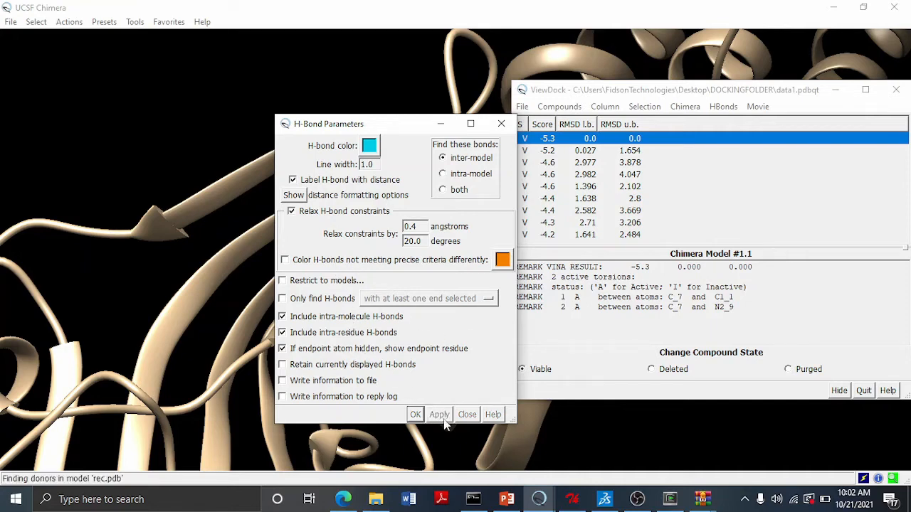
- Clear the current selection in the structure
{"action": "left_click_drag", "start_coordinate": [378, 131], "coordinate": [780, 155]}
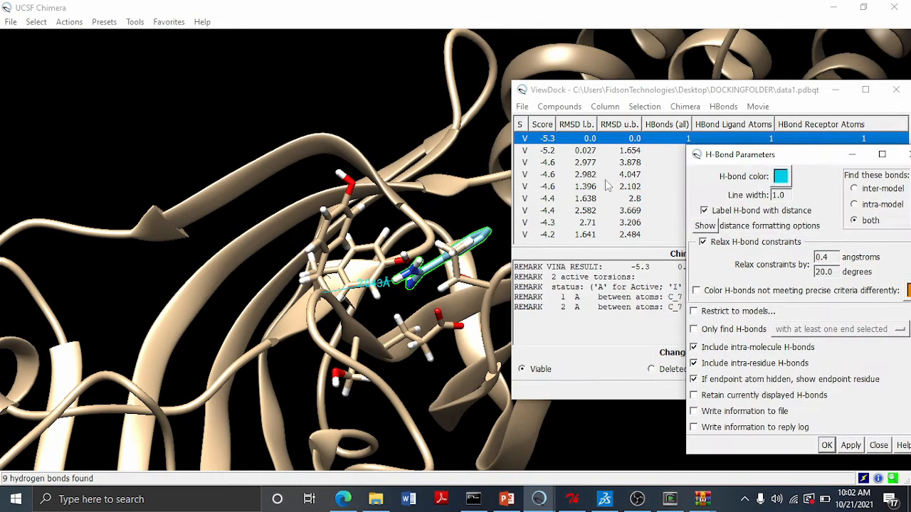
{"action": "left_click_drag", "start_coordinate": [311, 204], "coordinate": [362, 226]}
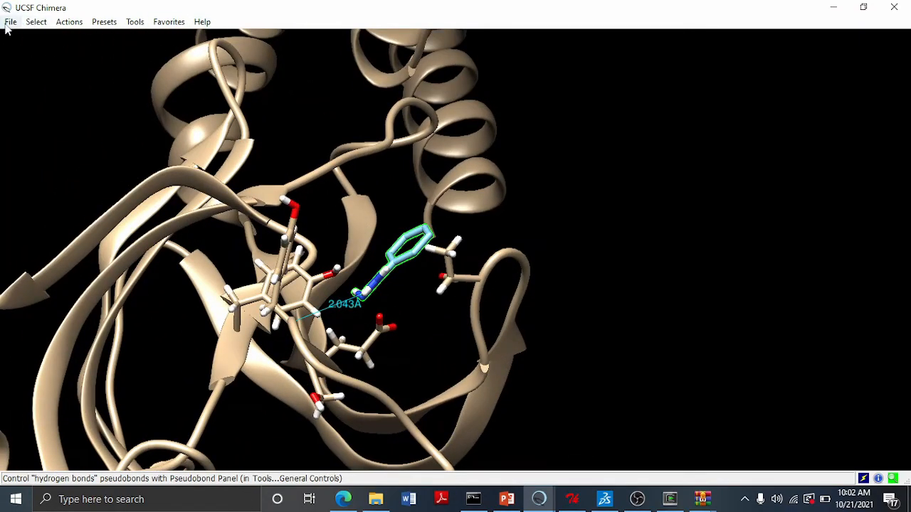
{"action": "left_click", "coordinate": [35, 24]}
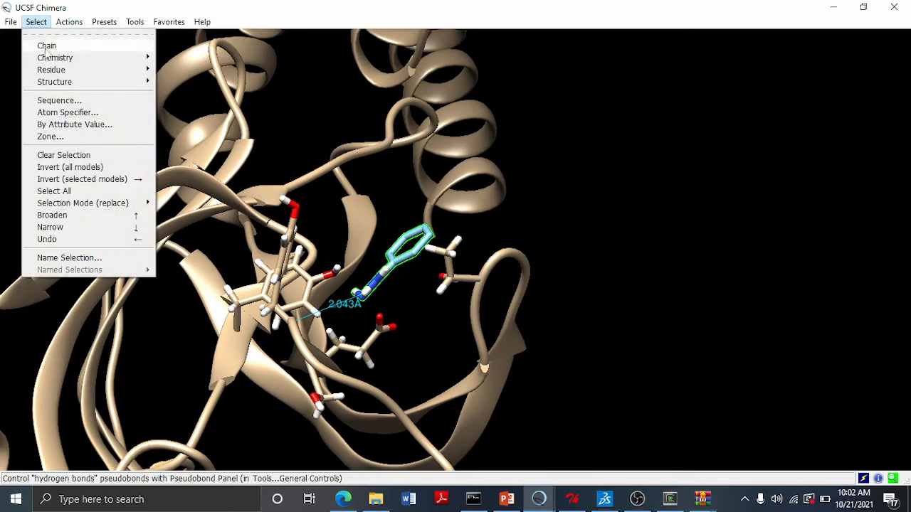
{"action": "left_click", "coordinate": [62, 155]}
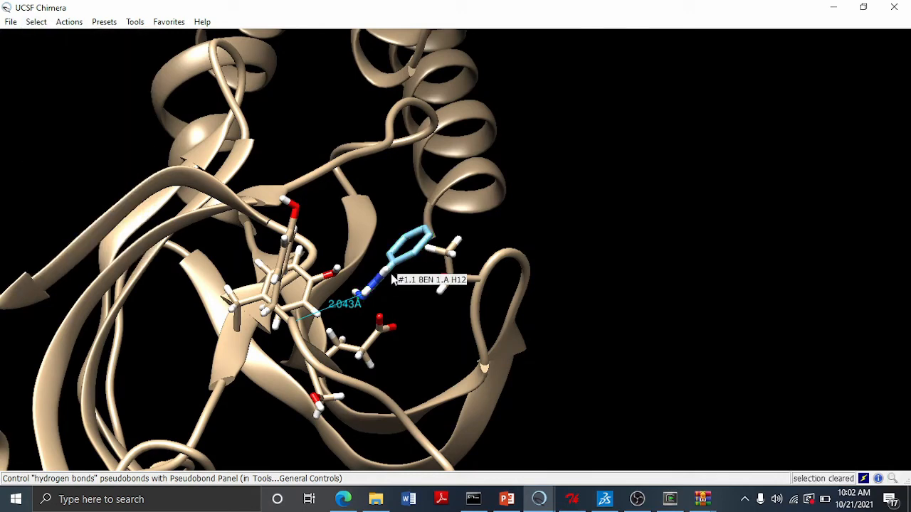
- Save an image of the current view as image in DOCKINGFOLDER
{"action": "left_click", "coordinate": [11, 21]}
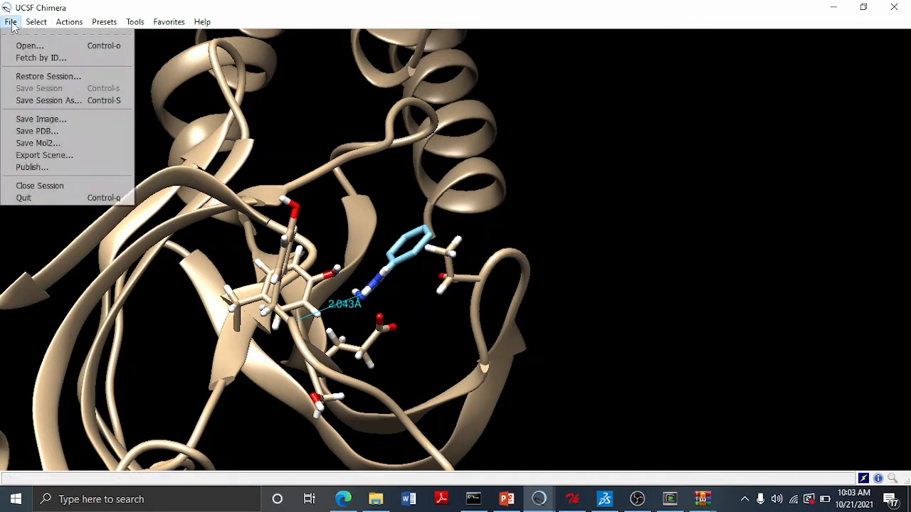
{"action": "left_click", "coordinate": [41, 119]}
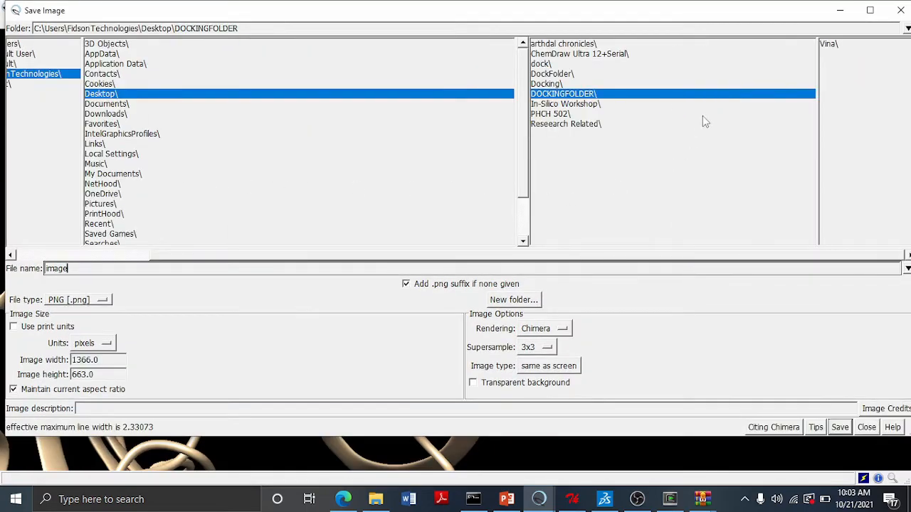
{"action": "left_click", "coordinate": [562, 95]}
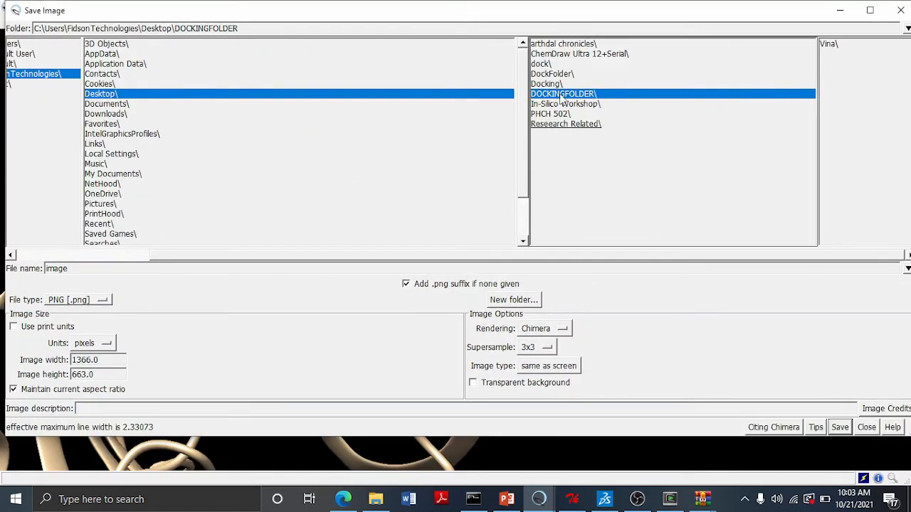
{"action": "left_click", "coordinate": [109, 269]}
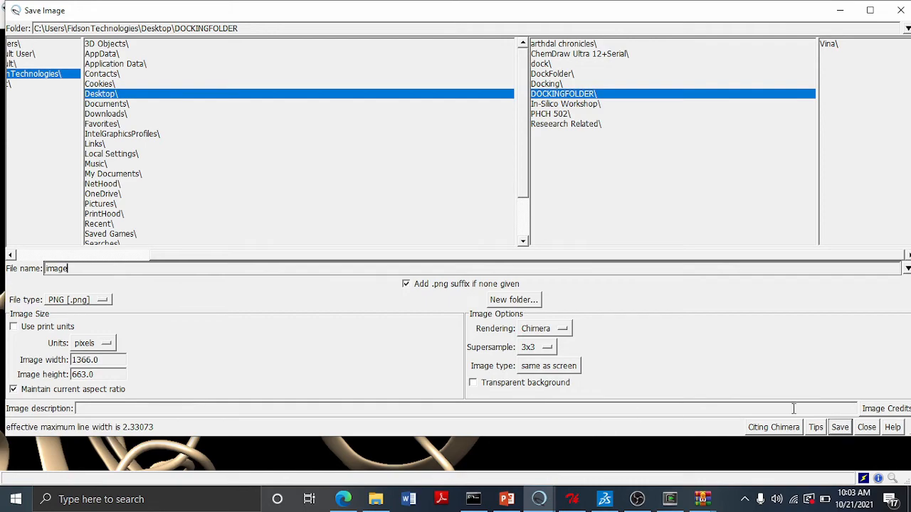
{"action": "left_click", "coordinate": [840, 427]}
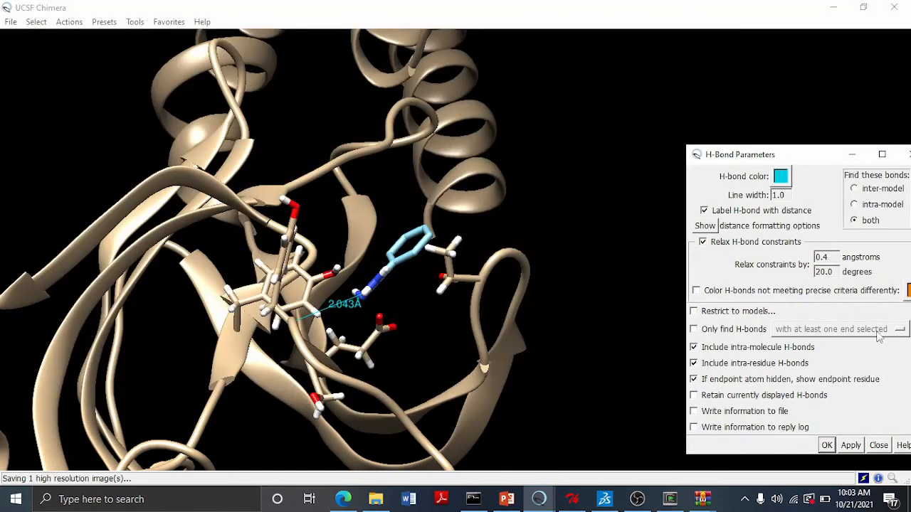
- Open the Background category of Chimera's Preferences
{"action": "left_click_drag", "start_coordinate": [794, 151], "coordinate": [709, 97]}
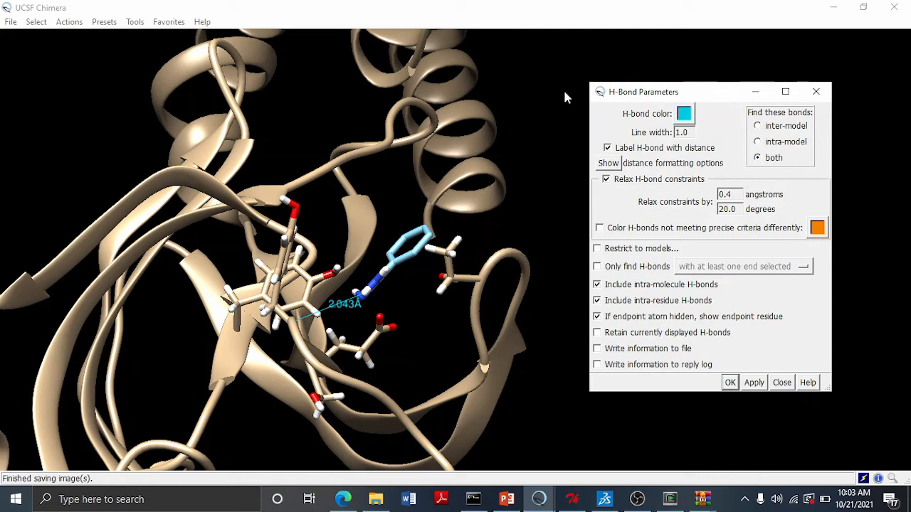
{"action": "left_click", "coordinate": [162, 26]}
{"action": "left_click", "coordinate": [161, 25]}
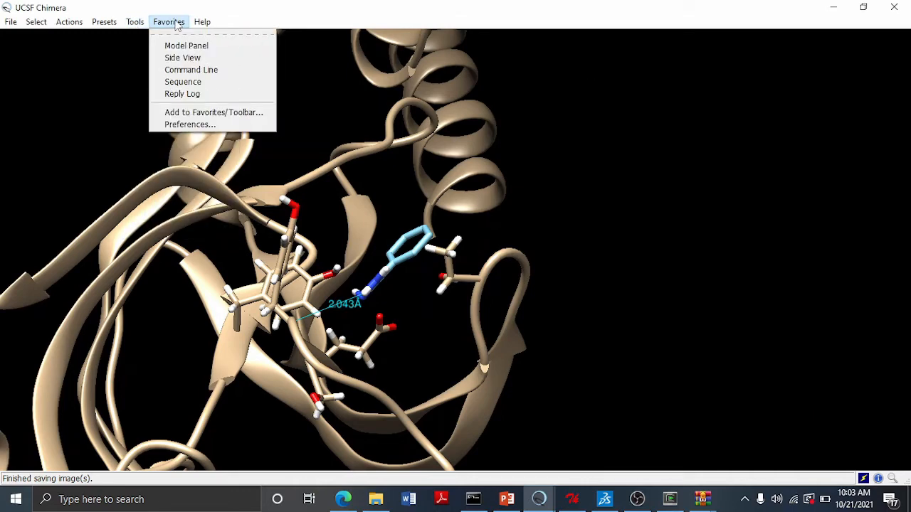
{"action": "left_click", "coordinate": [177, 26]}
{"action": "left_click", "coordinate": [175, 23]}
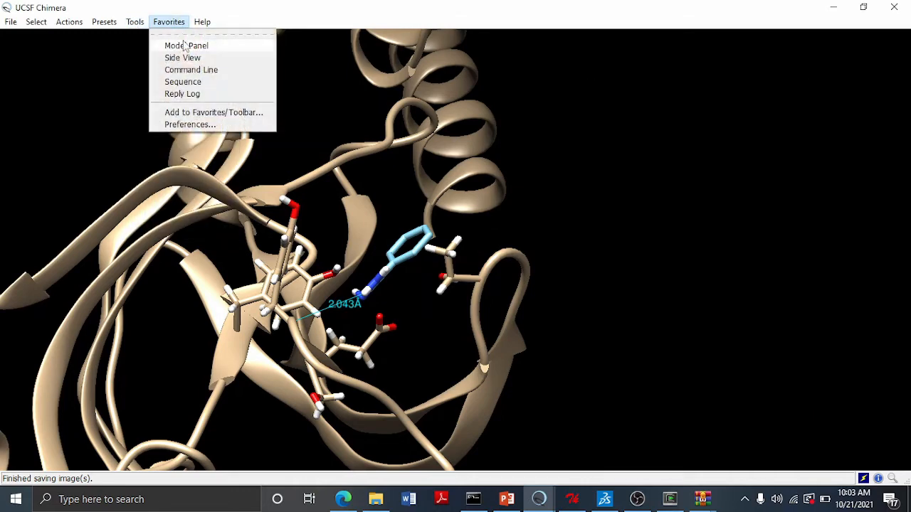
{"action": "left_click", "coordinate": [202, 126]}
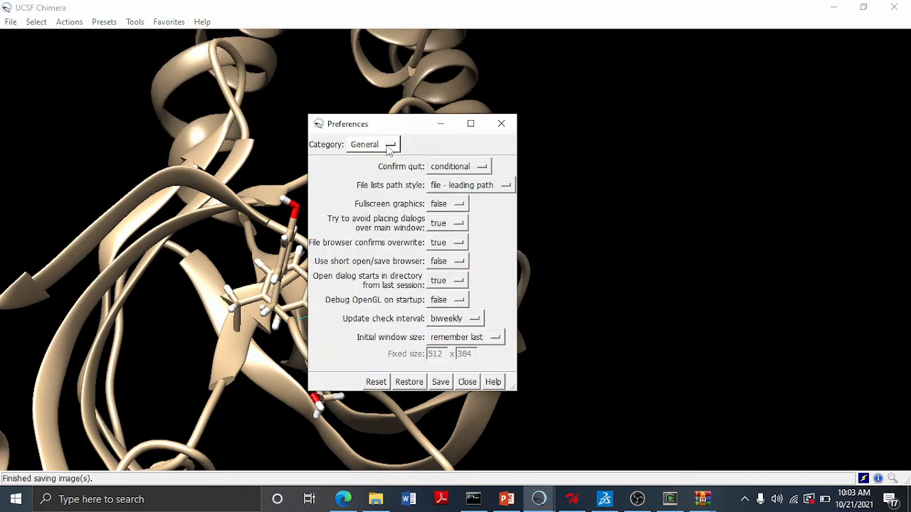
{"action": "left_click", "coordinate": [390, 146]}
{"action": "left_click", "coordinate": [386, 125]}
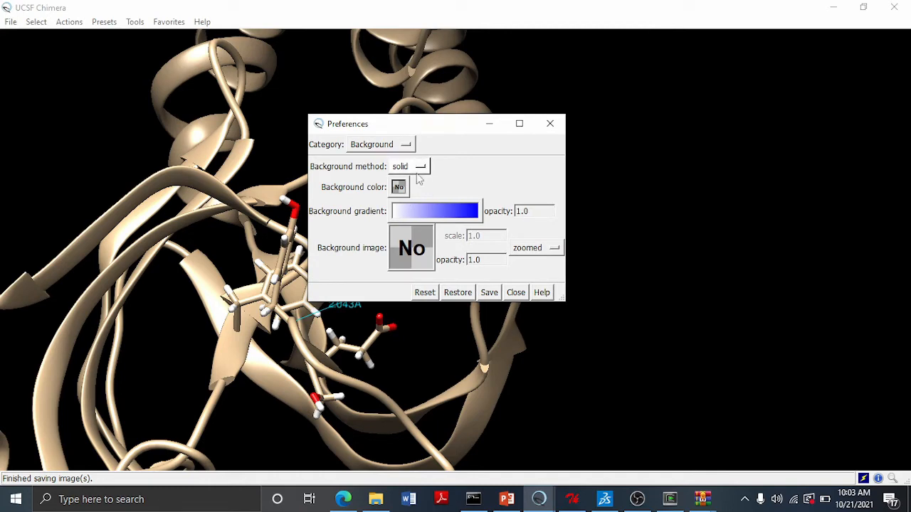
- Set the solid background colour to white (#ffffffffffff), save the Background preference and close the dialogs
{"action": "left_click", "coordinate": [418, 171]}
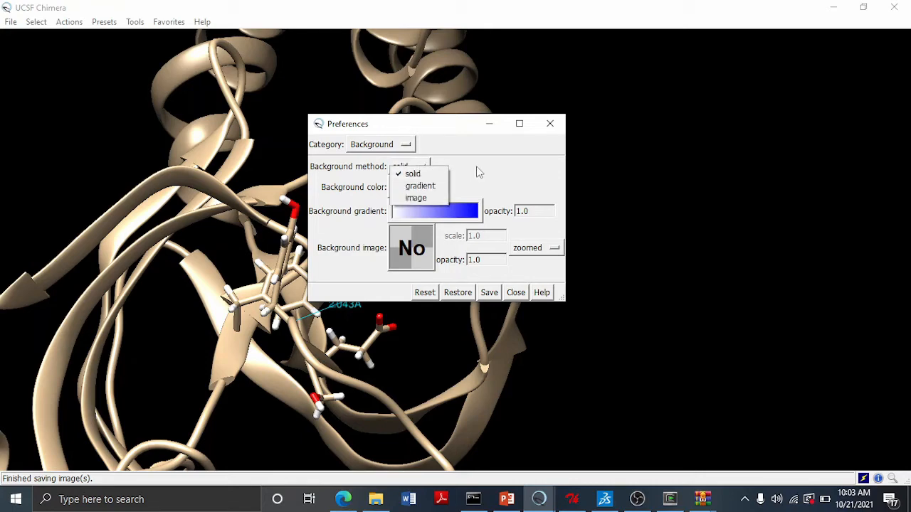
{"action": "left_click", "coordinate": [446, 192]}
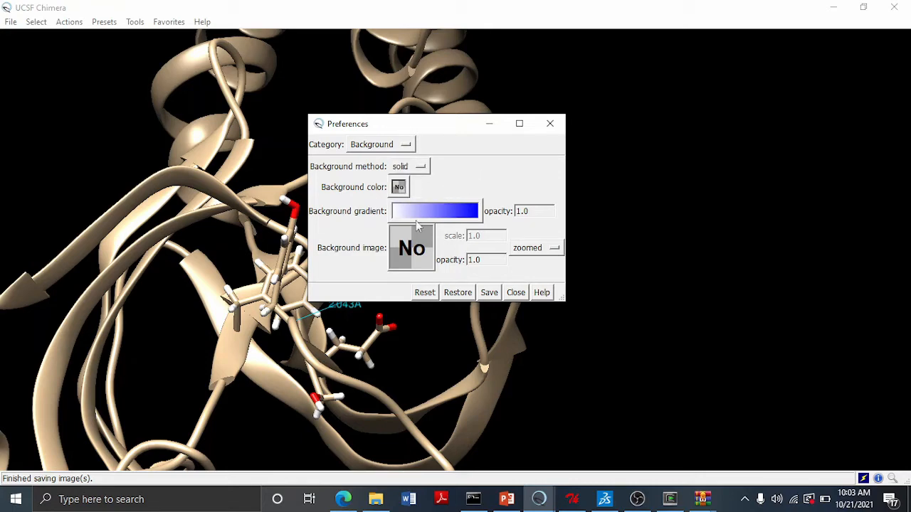
{"action": "left_click", "coordinate": [400, 187]}
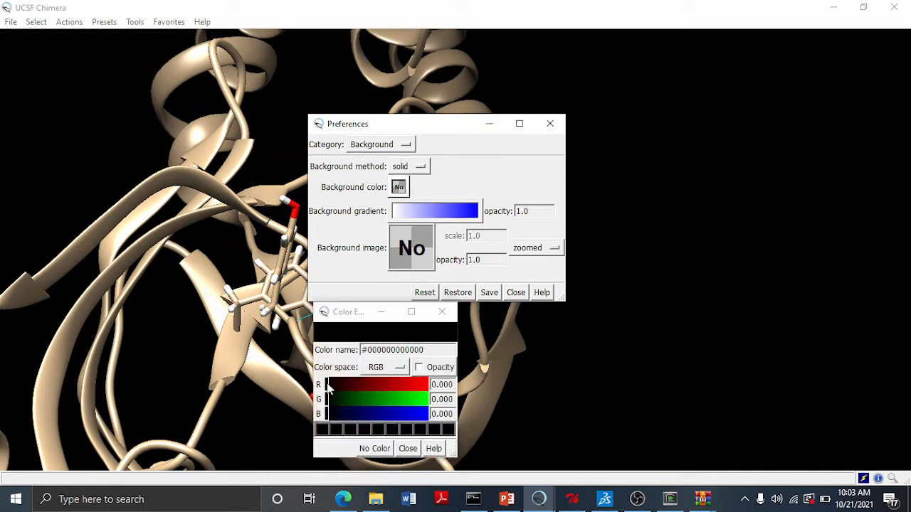
{"action": "left_click_drag", "start_coordinate": [328, 384], "coordinate": [399, 386]}
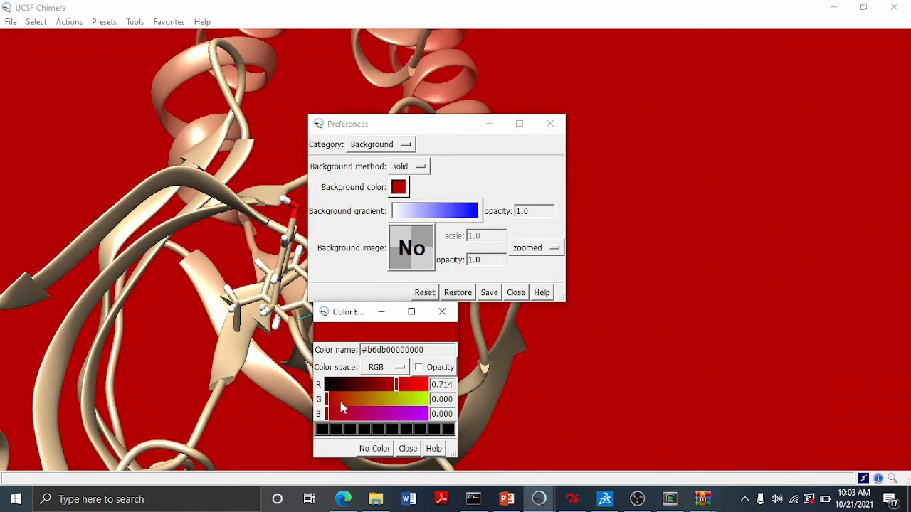
{"action": "left_click_drag", "start_coordinate": [340, 399], "coordinate": [408, 397]}
{"action": "left_click_drag", "start_coordinate": [329, 413], "coordinate": [411, 424]}
{"action": "left_click_drag", "start_coordinate": [397, 384], "coordinate": [436, 416]}
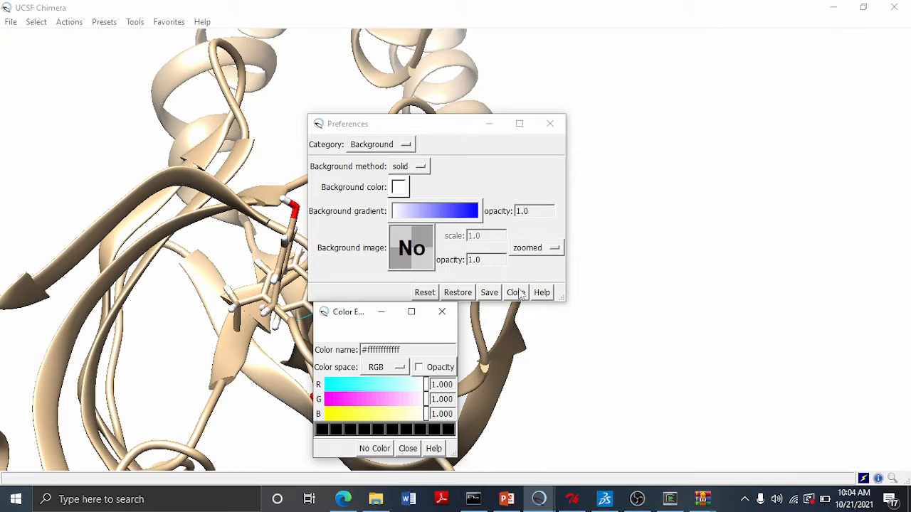
{"action": "left_click", "coordinate": [495, 299]}
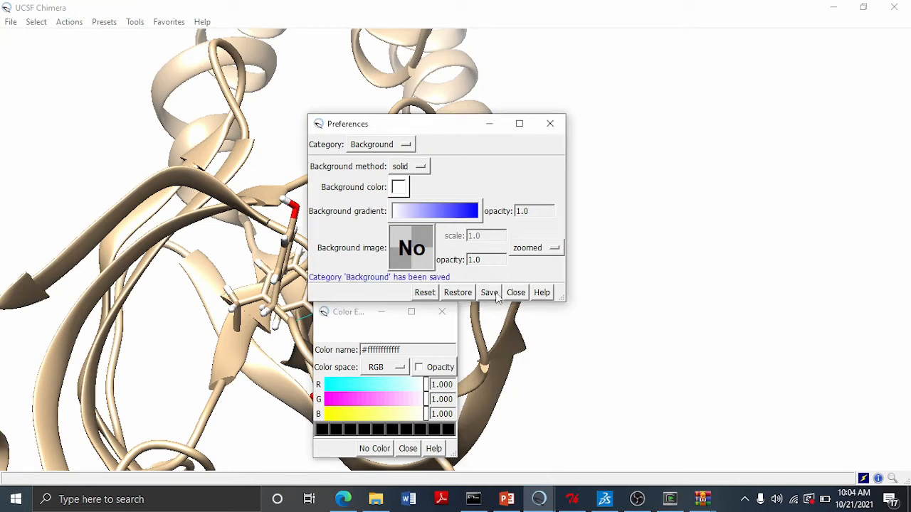
{"action": "left_click", "coordinate": [550, 124]}
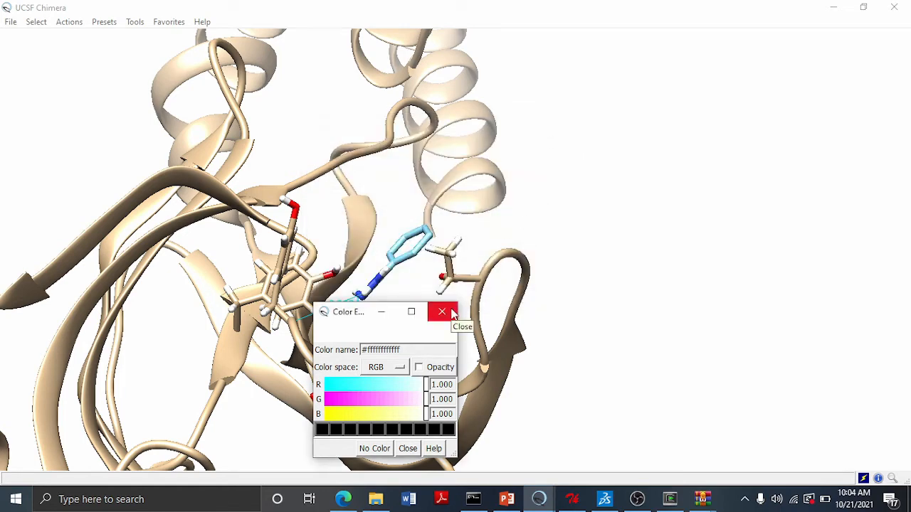
{"action": "left_click", "coordinate": [445, 313]}
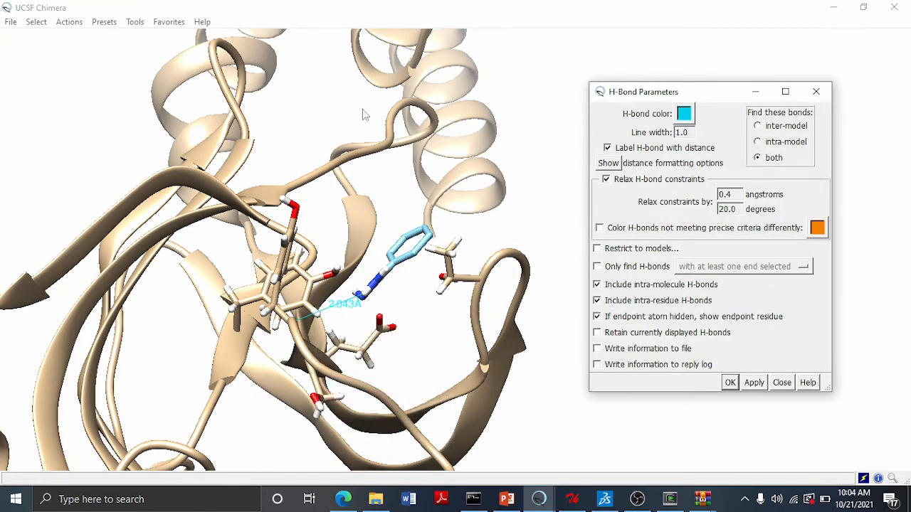
- Save another image of the view as image1 in DOCKINGFOLDER
{"action": "left_click", "coordinate": [16, 23]}
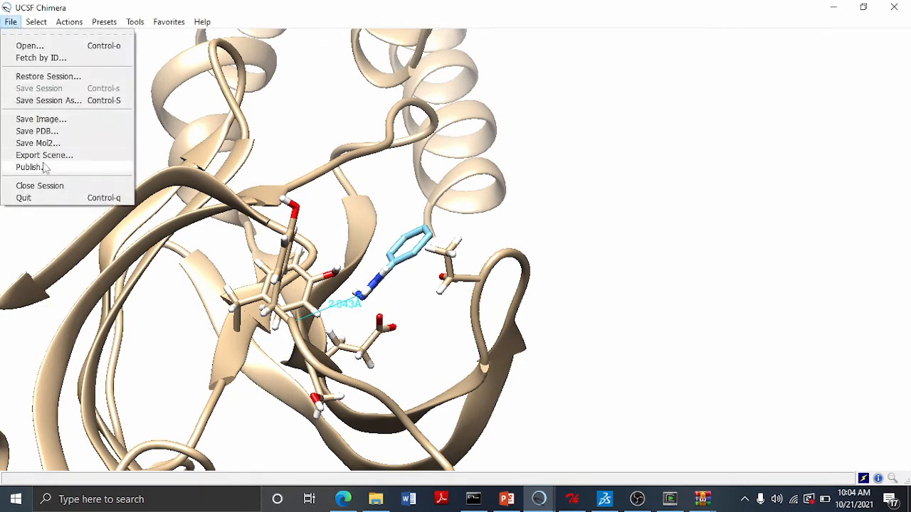
{"action": "left_click", "coordinate": [41, 119]}
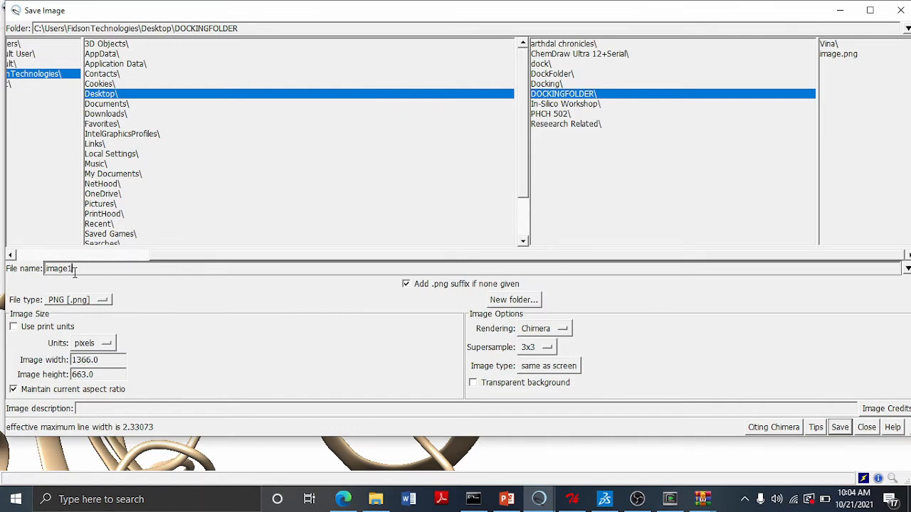
{"action": "left_click", "coordinate": [840, 428]}
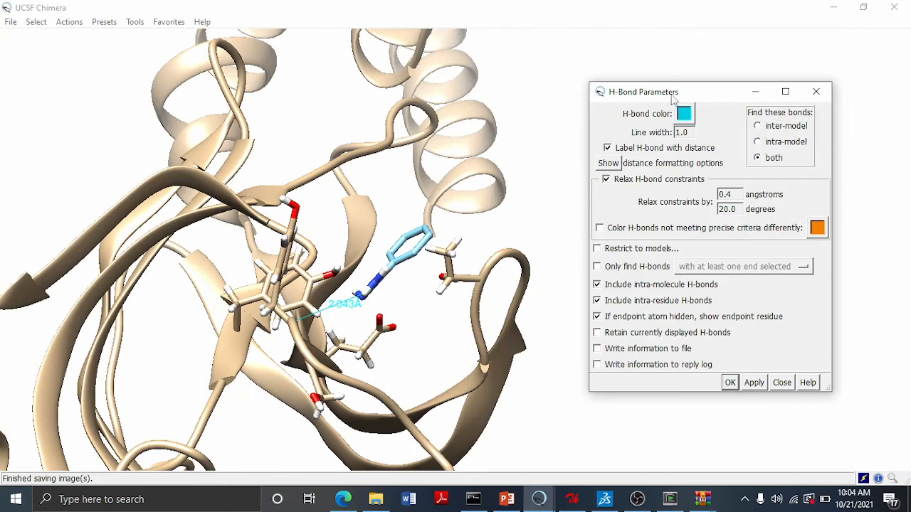
- Close the H-bond parameters and play ViewDock's movie through the docked poses
{"action": "left_click", "coordinate": [814, 95]}
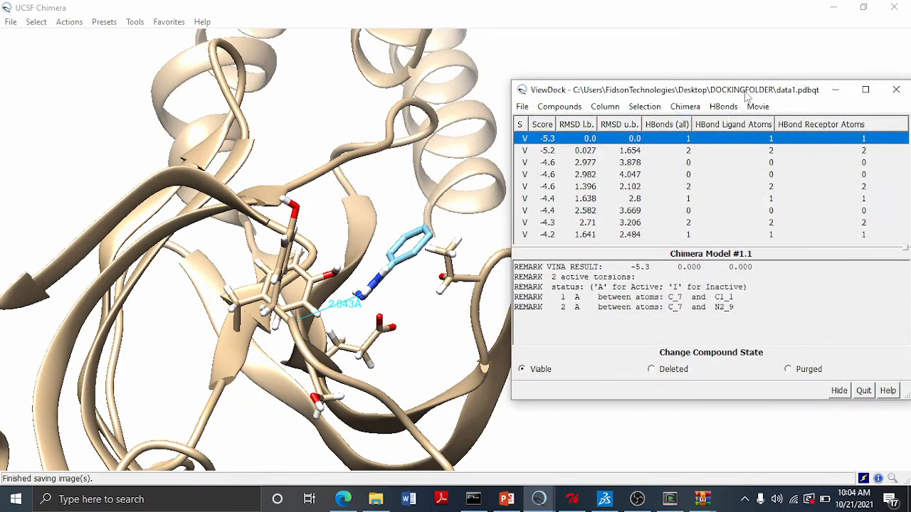
{"action": "left_click_drag", "start_coordinate": [745, 91], "coordinate": [700, 73]}
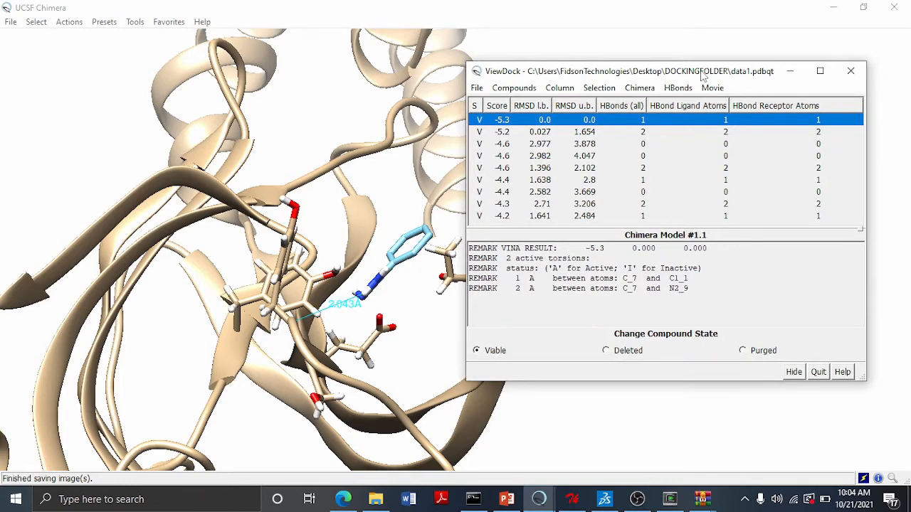
{"action": "left_click", "coordinate": [714, 89]}
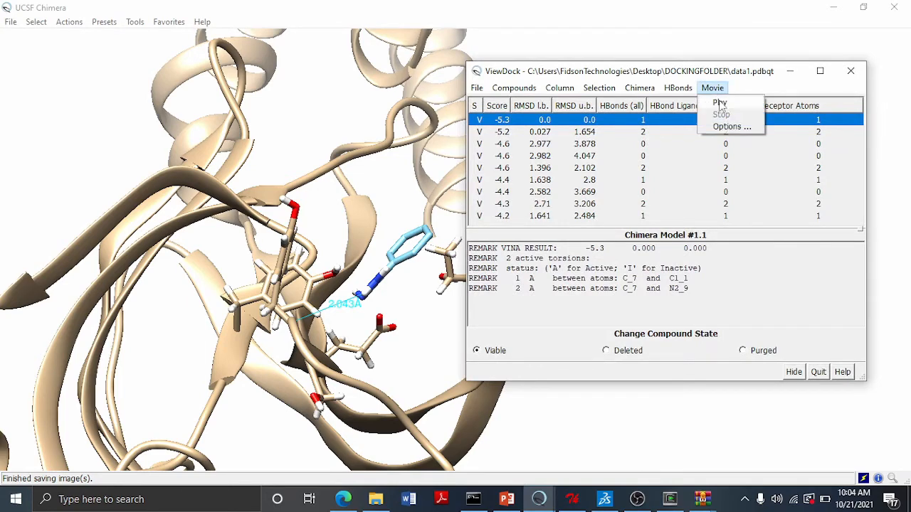
{"action": "left_click", "coordinate": [719, 103]}
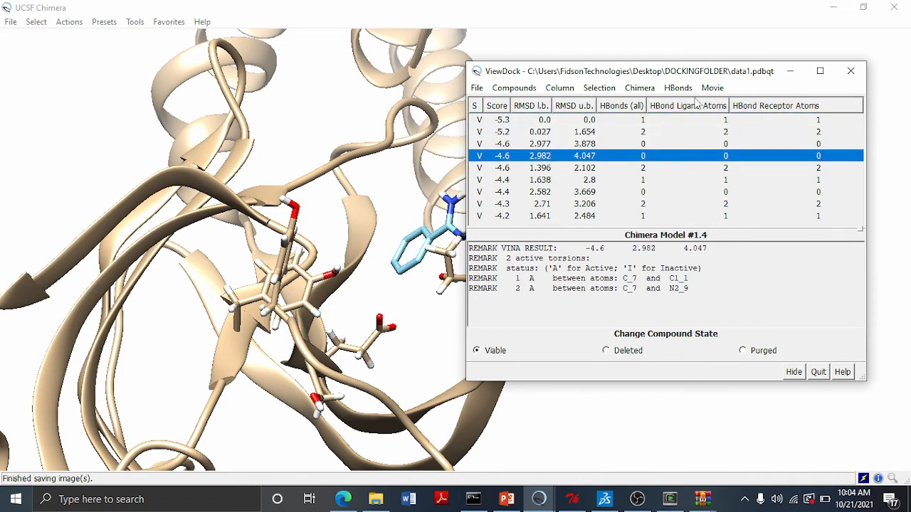
- Stop the pose movie and select the top-scoring -5.3 pose in the results list
{"action": "left_click_drag", "start_coordinate": [687, 78], "coordinate": [810, 80]}
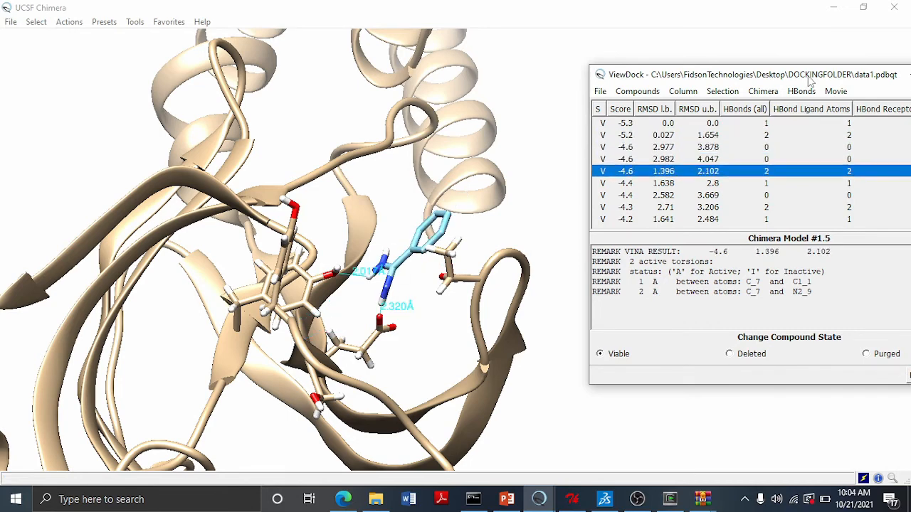
{"action": "left_click_drag", "start_coordinate": [809, 80], "coordinate": [667, 77]}
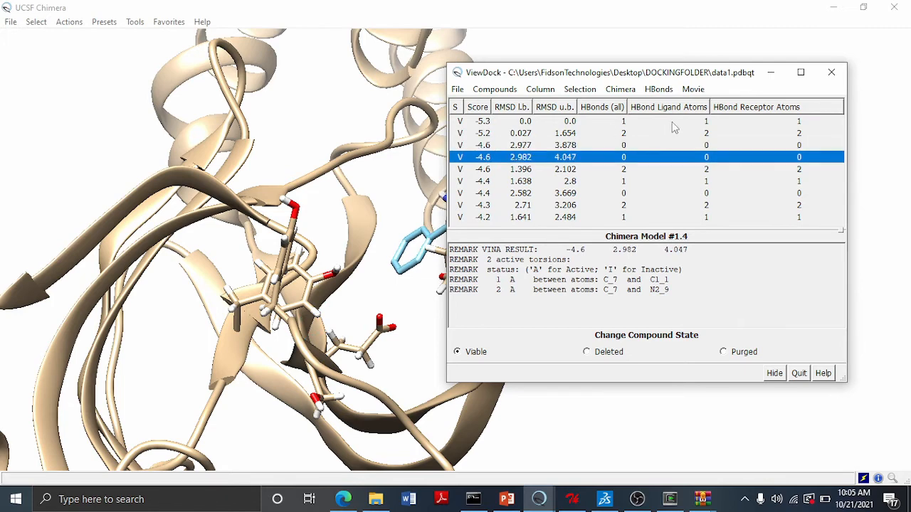
{"action": "left_click", "coordinate": [693, 89]}
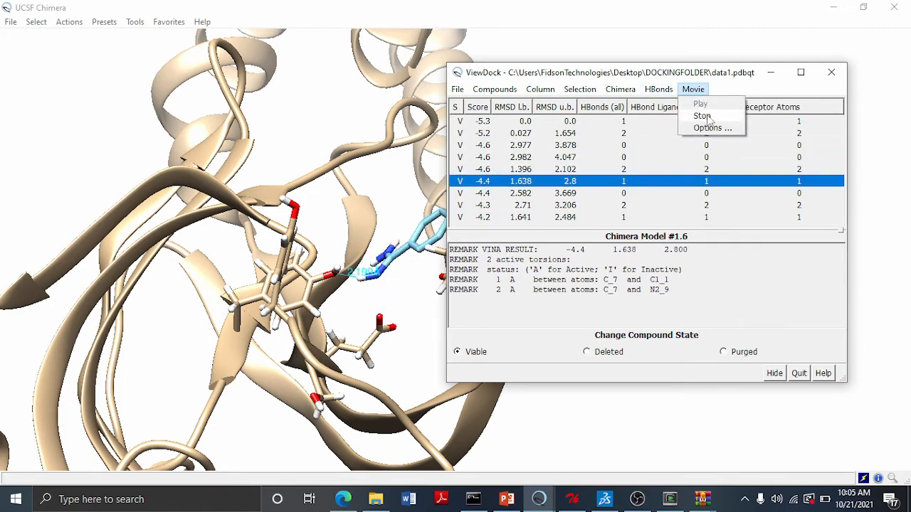
{"action": "left_click", "coordinate": [707, 117]}
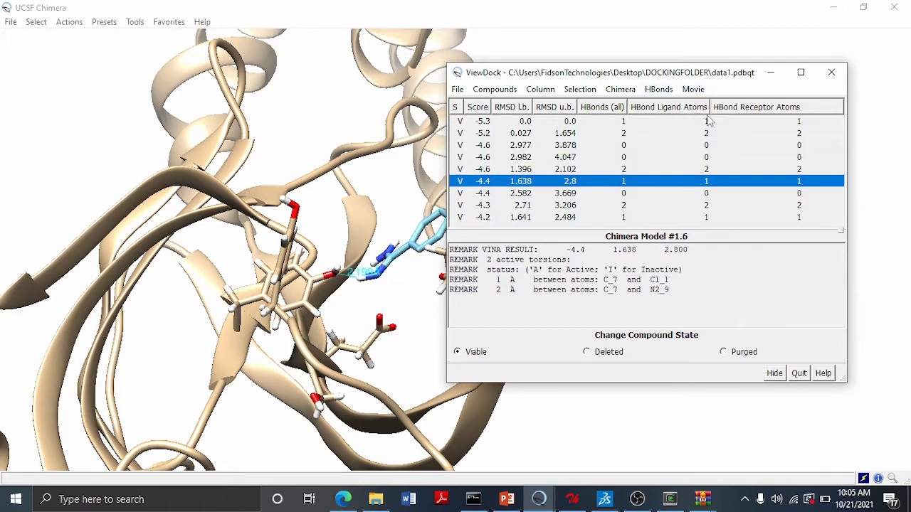
{"action": "left_click", "coordinate": [477, 122]}
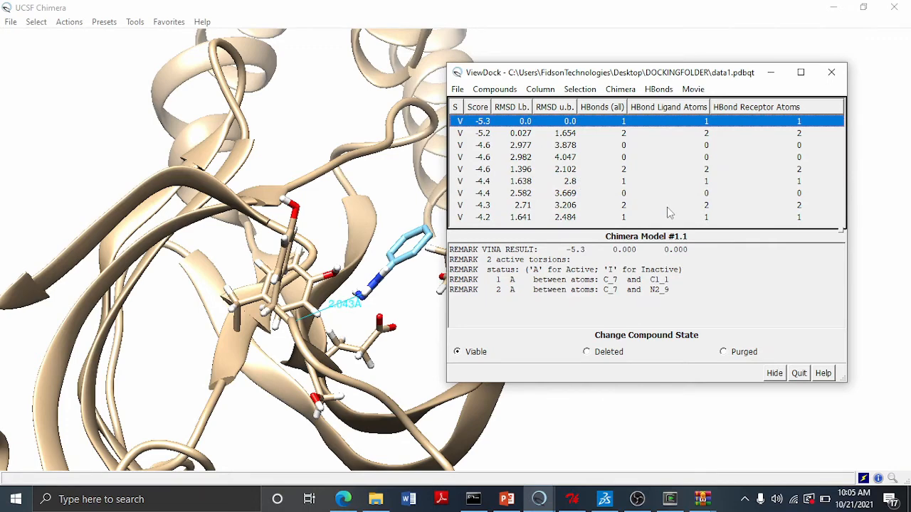
- Browse the -5.2 and -4.6 docked poses, then reselect the top -5.3 pose
{"action": "left_click", "coordinate": [490, 135]}
{"action": "left_click", "coordinate": [488, 146]}
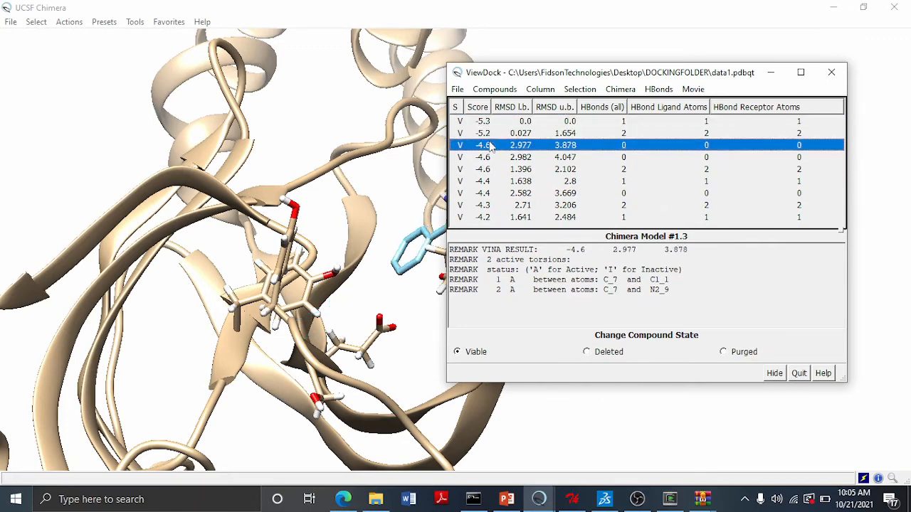
{"action": "left_click", "coordinate": [487, 123]}
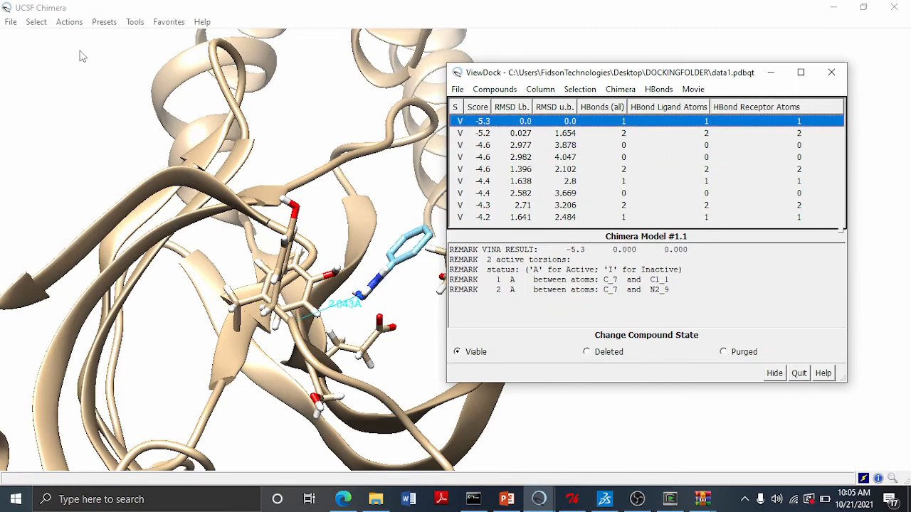
- Save the receptor rec.pdb and the top pose #1.1 as a single PDB file recbinded in DOCKINGFOLDER, relative to rec.pdb
{"action": "left_click", "coordinate": [11, 22]}
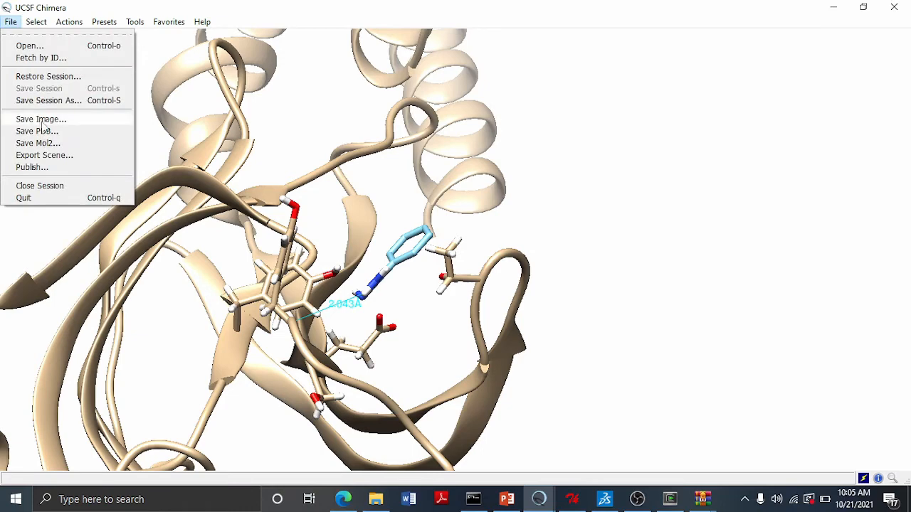
{"action": "left_click", "coordinate": [44, 131]}
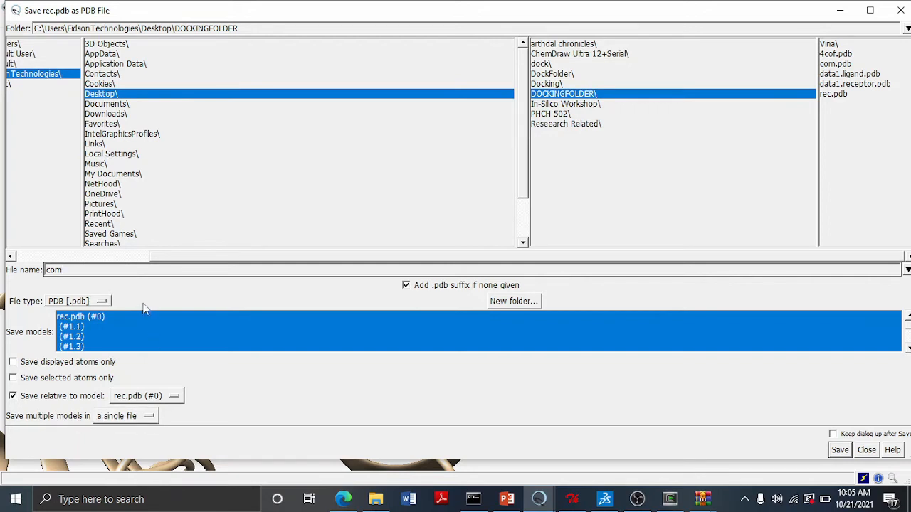
{"action": "left_click", "coordinate": [92, 317]}
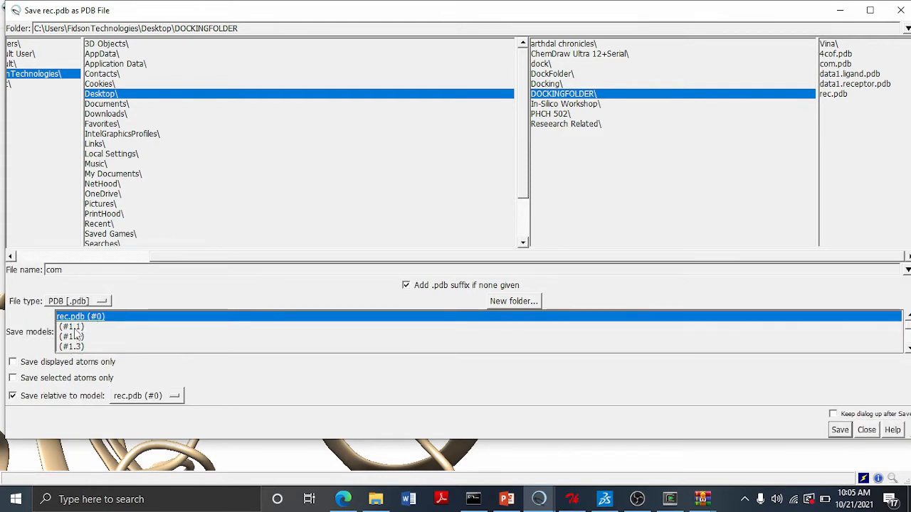
{"action": "left_click", "coordinate": [74, 328], "text": "ctrl"}
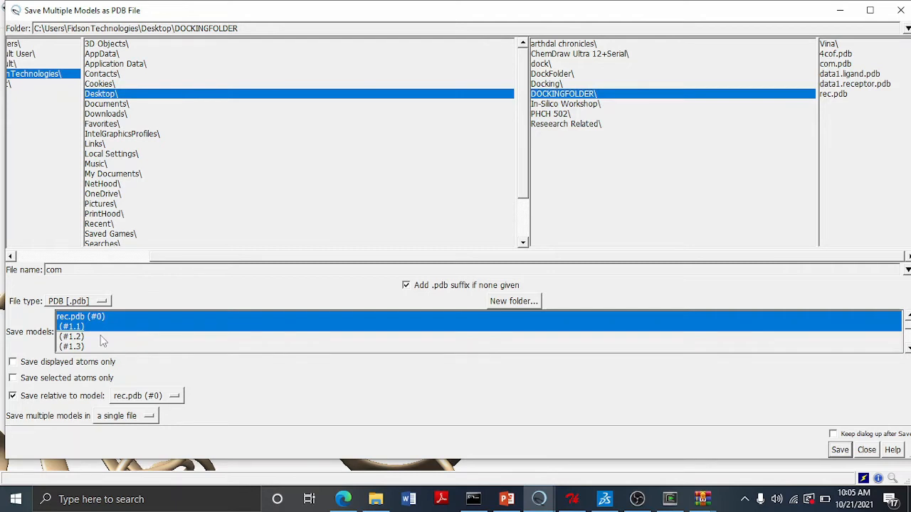
{"action": "left_click", "coordinate": [87, 269]}
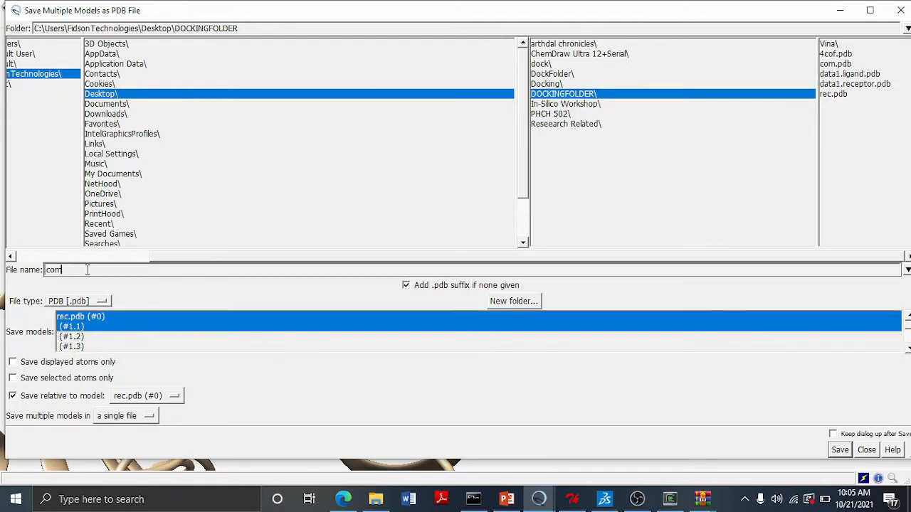
{"action": "key", "text": "BackSpace"}
{"action": "key", "text": "BackSpace"}
{"action": "key", "text": "BackSpace"}
{"action": "type", "text": "re"}
{"action": "left_click", "coordinate": [840, 450]}
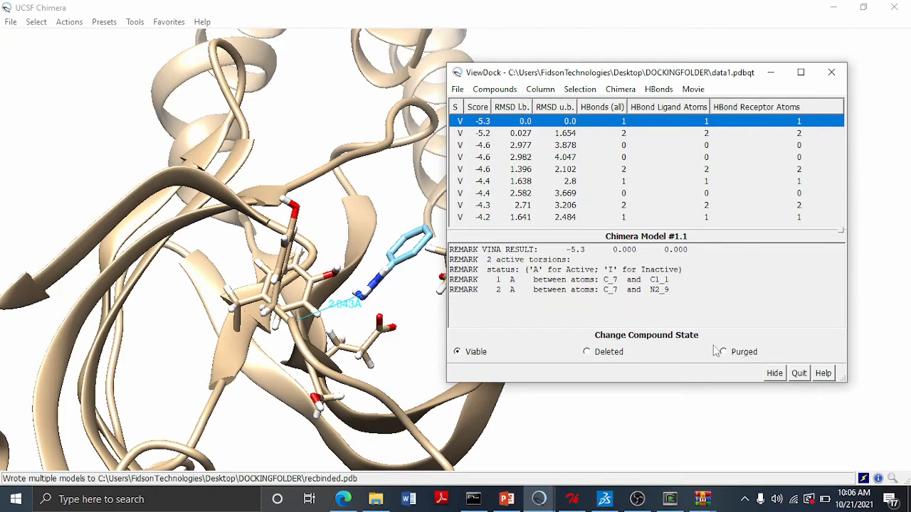
- Close ViewDock and the current session, then reopen the saved recbinded.pdb complex
{"action": "left_click", "coordinate": [829, 73]}
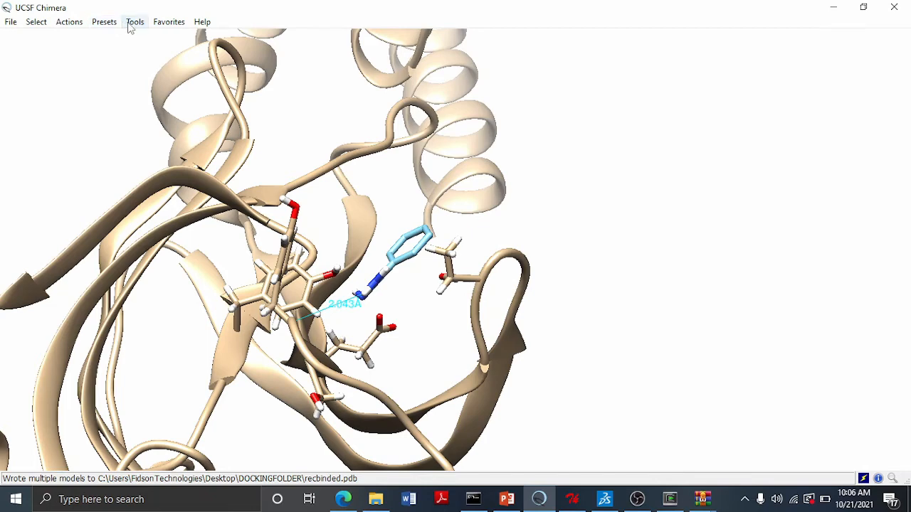
{"action": "left_click", "coordinate": [11, 22]}
{"action": "left_click", "coordinate": [53, 187]}
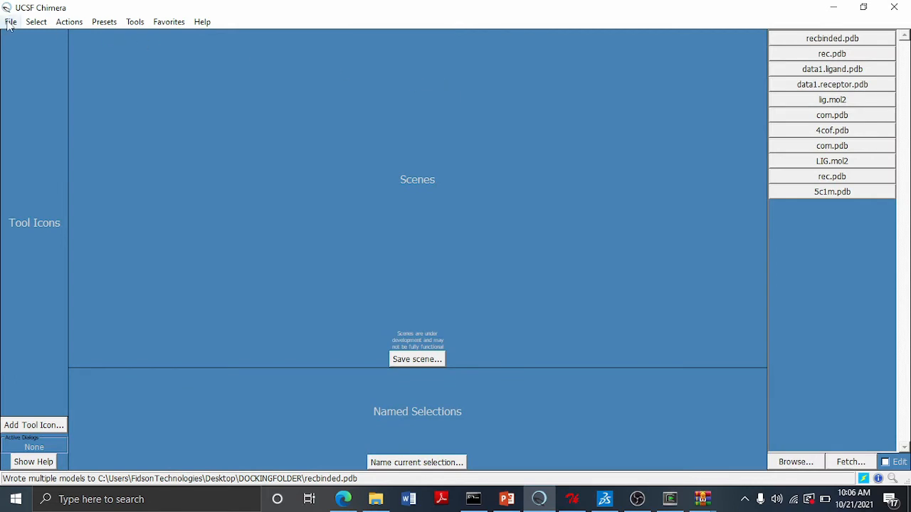
{"action": "left_click", "coordinate": [827, 39]}
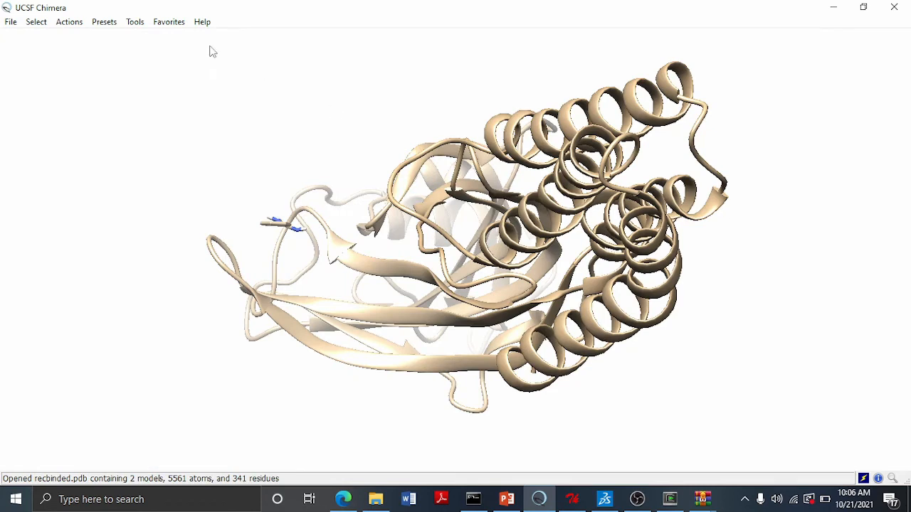
- Apply the Interactive 3 hydrophobicity surface preset and close in on the ligand in its binding pocket
{"action": "left_click", "coordinate": [106, 24]}
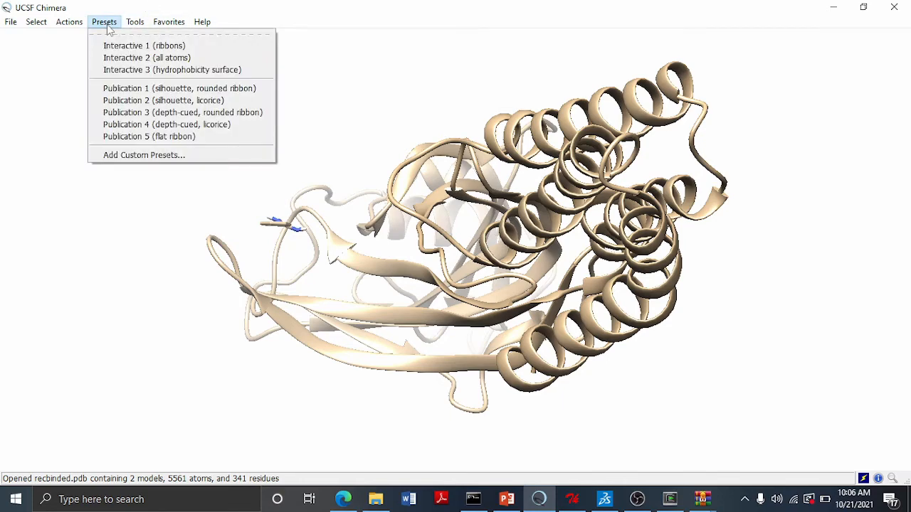
{"action": "left_click", "coordinate": [147, 70]}
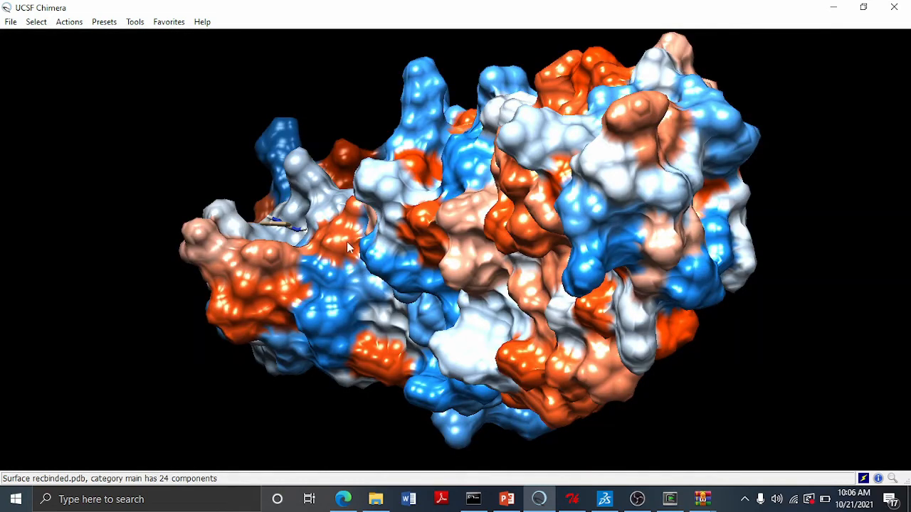
{"action": "scroll", "coordinate": [330, 273], "scroll_direction": "up", "scroll_amount": 3}
{"action": "left_click_drag", "start_coordinate": [329, 274], "coordinate": [496, 323]}
{"action": "left_click_drag", "start_coordinate": [201, 260], "coordinate": [406, 332]}
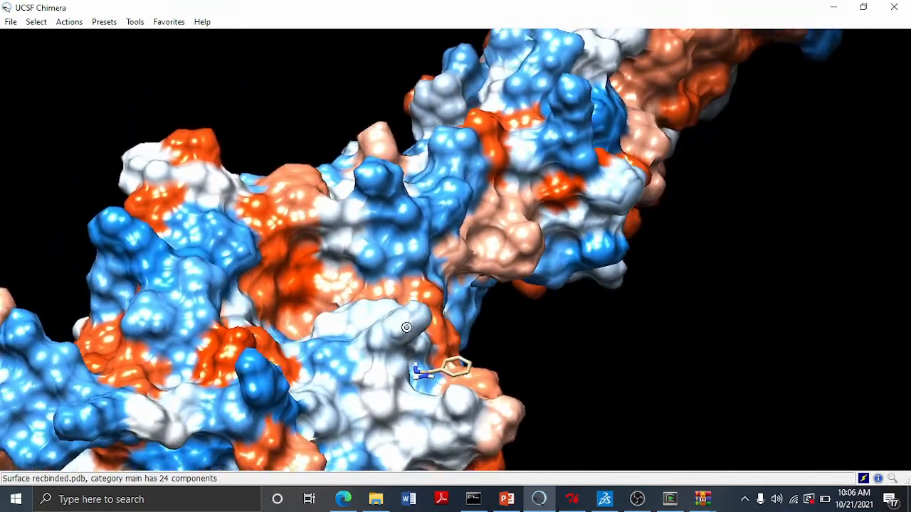
{"action": "scroll", "coordinate": [413, 347], "scroll_direction": "up", "scroll_amount": 3}
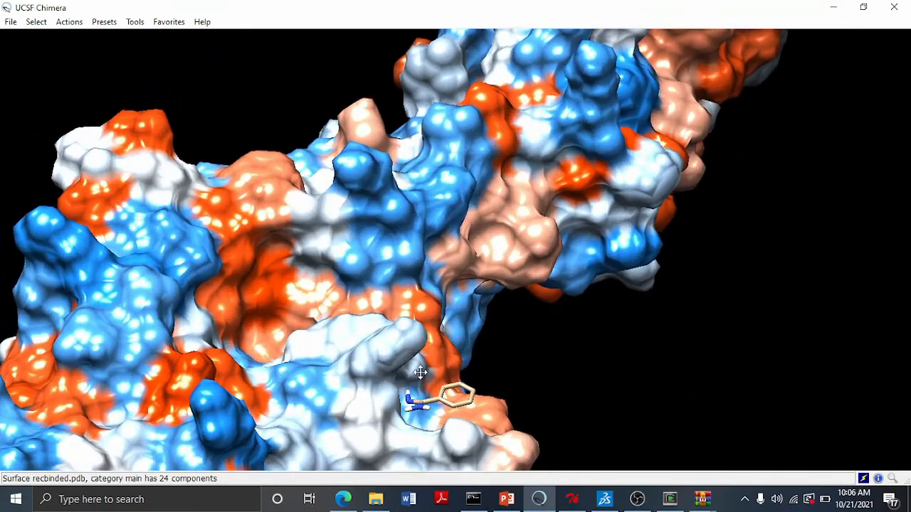
{"action": "middle_click_drag", "start_coordinate": [419, 372], "coordinate": [442, 183]}
{"action": "scroll", "coordinate": [432, 176], "scroll_direction": "up", "scroll_amount": 4}
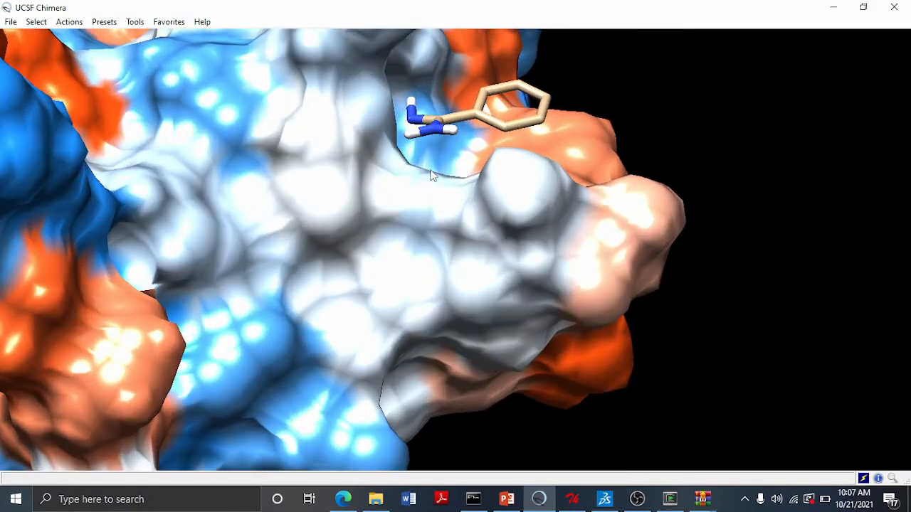
{"action": "mouse_move", "coordinate": [495, 115]}
{"action": "left_click", "coordinate": [11, 22]}
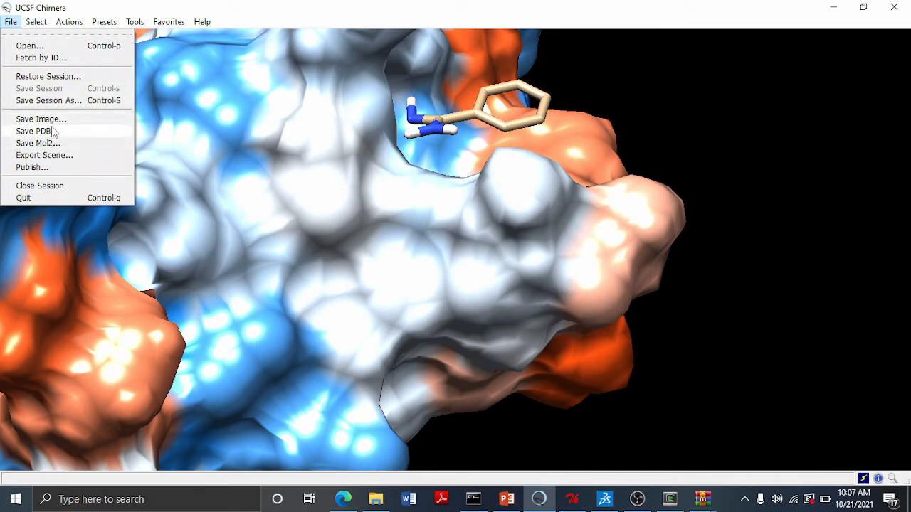
{"action": "left_click", "coordinate": [216, 165]}
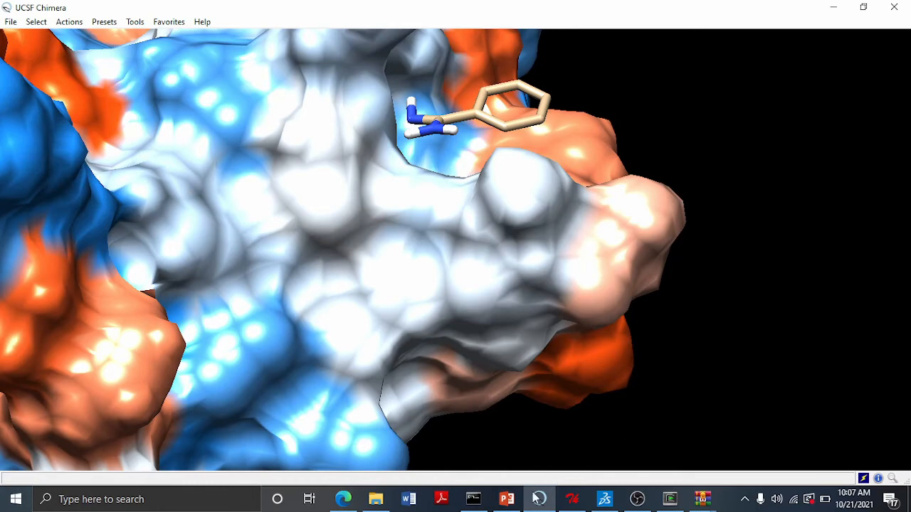
- Switch to the PowerPoint slides and review the Discovery Studio post-dock analysis instructions
{"action": "left_click", "coordinate": [507, 499]}
{"action": "left_click", "coordinate": [41, 434]}
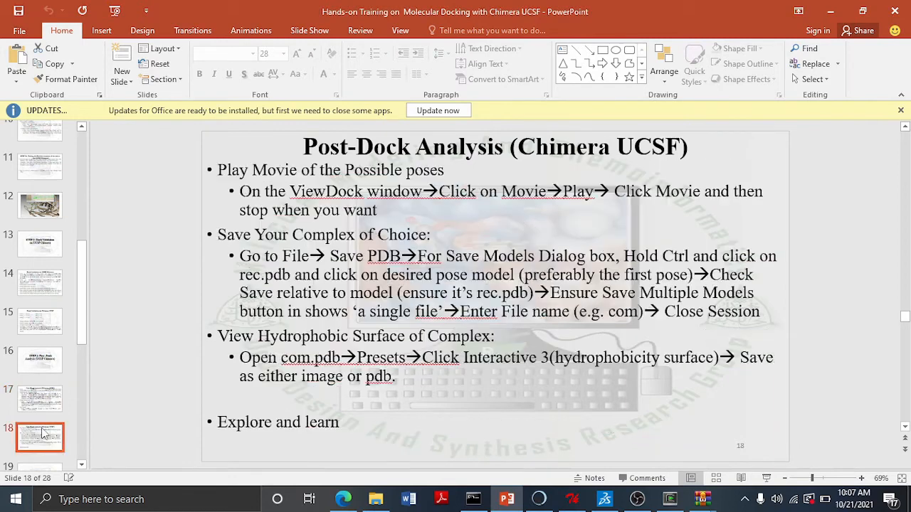
{"action": "scroll", "coordinate": [42, 431], "scroll_direction": "down", "scroll_amount": 3}
{"action": "left_click", "coordinate": [45, 414]}
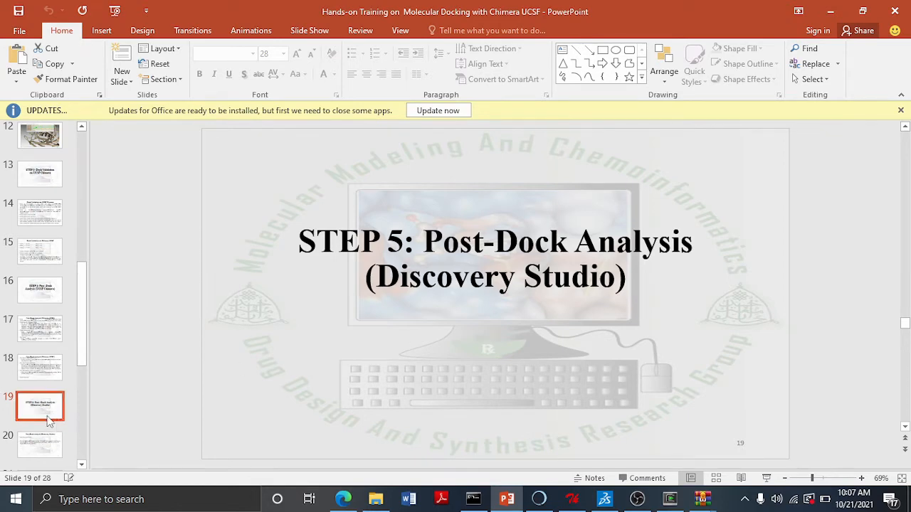
{"action": "left_click", "coordinate": [44, 440]}
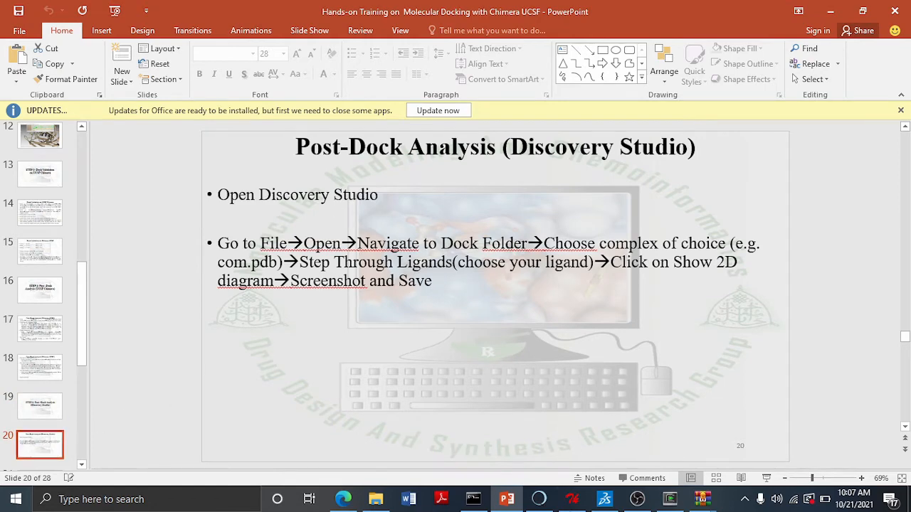
- Switch to Discovery Studio Visualizer and open recbinded.pdb from the Desktop DOCKINGFOLDER
{"action": "left_click", "coordinate": [607, 501]}
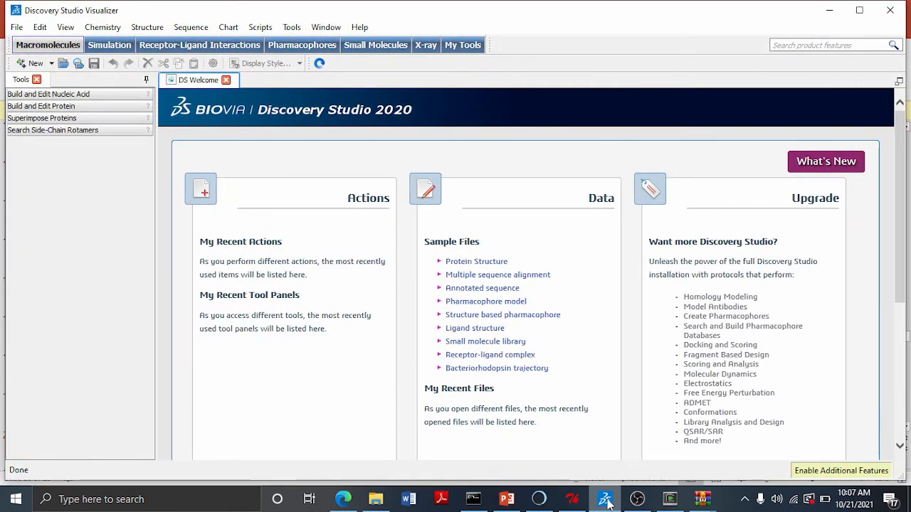
{"action": "left_click", "coordinate": [18, 28]}
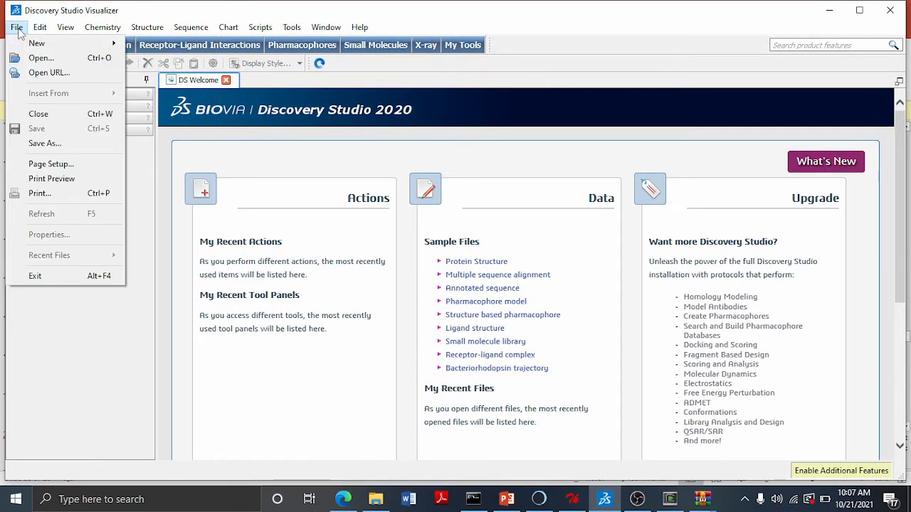
{"action": "left_click", "coordinate": [45, 60]}
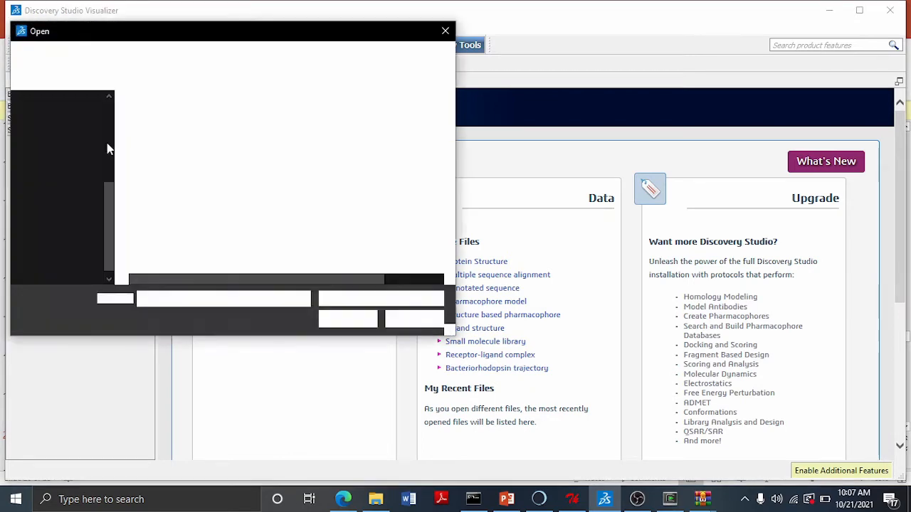
{"action": "left_click", "coordinate": [109, 129]}
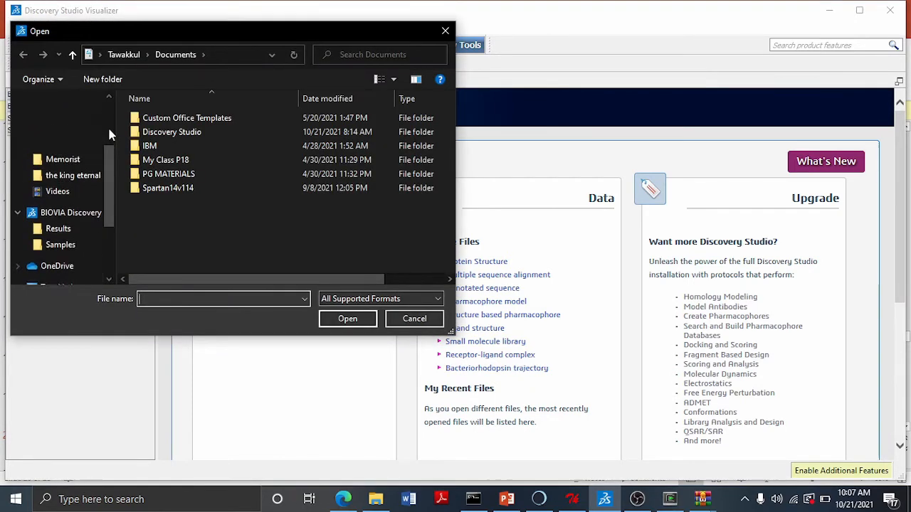
{"action": "left_click", "coordinate": [59, 124]}
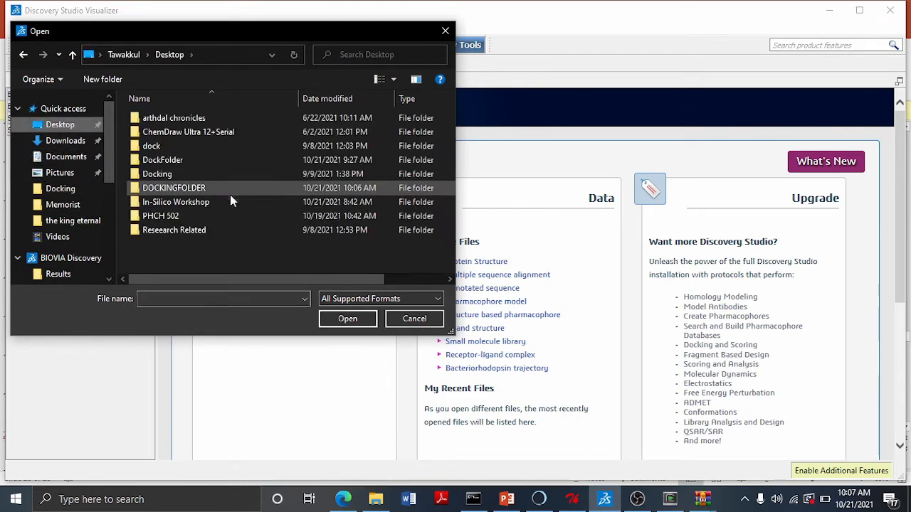
{"action": "double_click", "coordinate": [229, 191]}
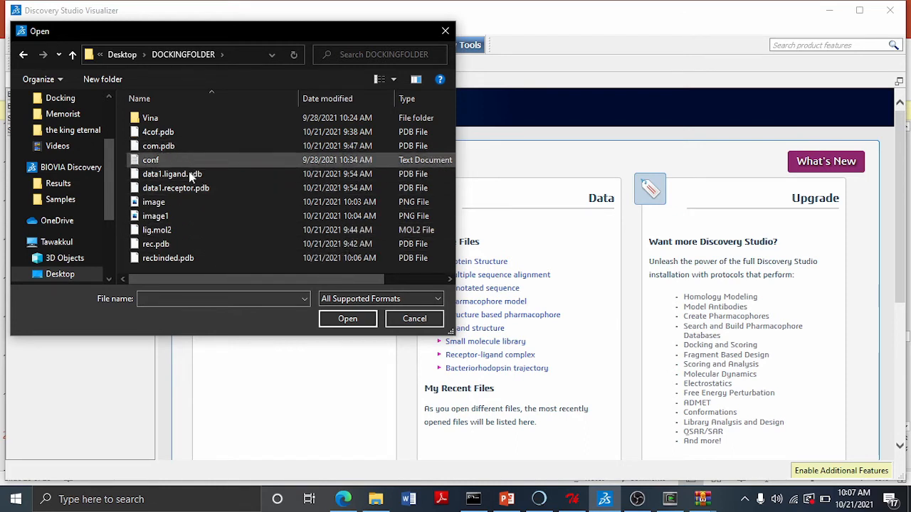
{"action": "left_click", "coordinate": [186, 259]}
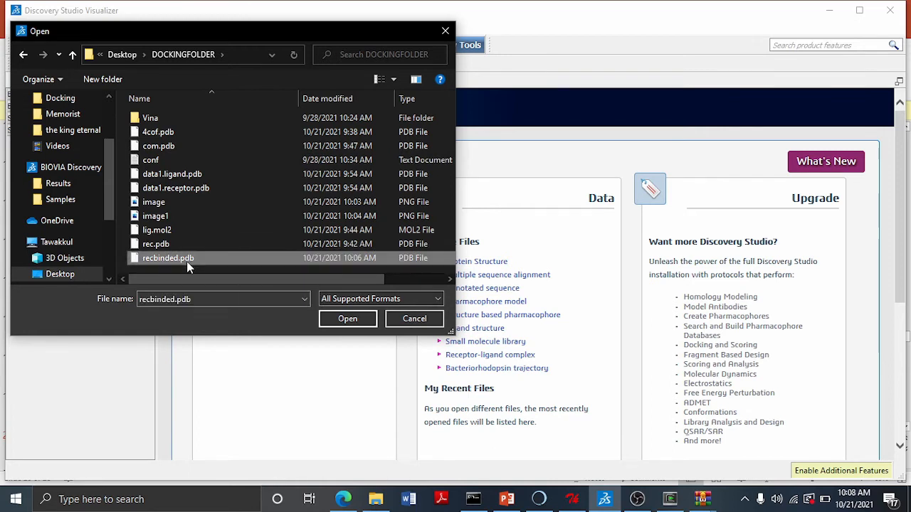
{"action": "left_click", "coordinate": [340, 318]}
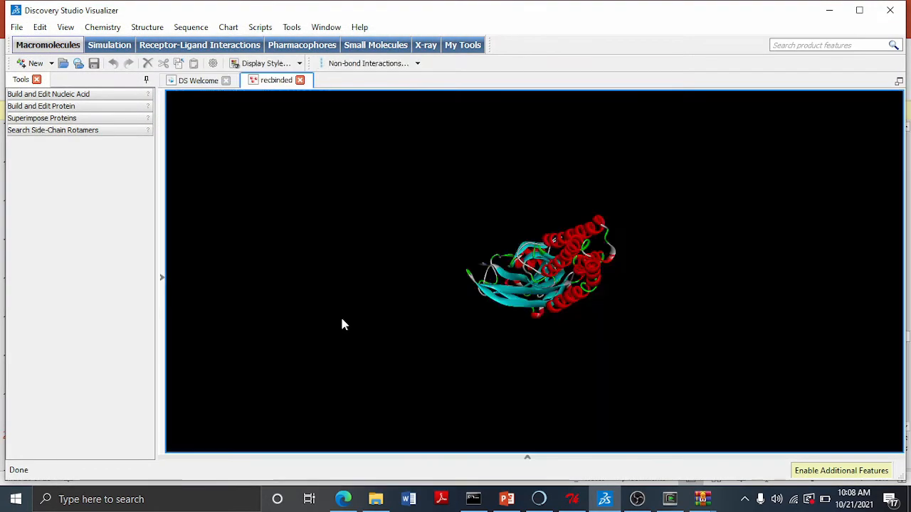
- Step to the bound ligand in the Receptor-Ligand Interactions tools and show its 2D interaction diagram
{"action": "left_click", "coordinate": [200, 45]}
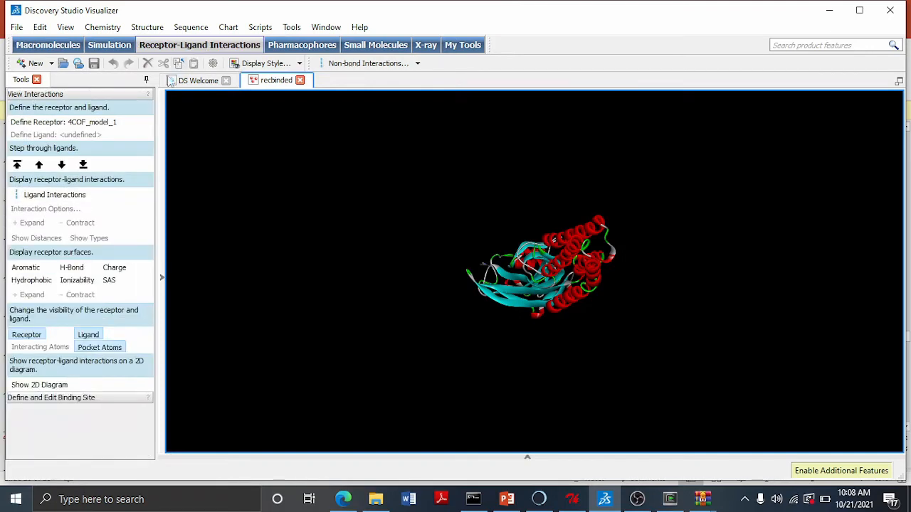
{"action": "left_click", "coordinate": [62, 165]}
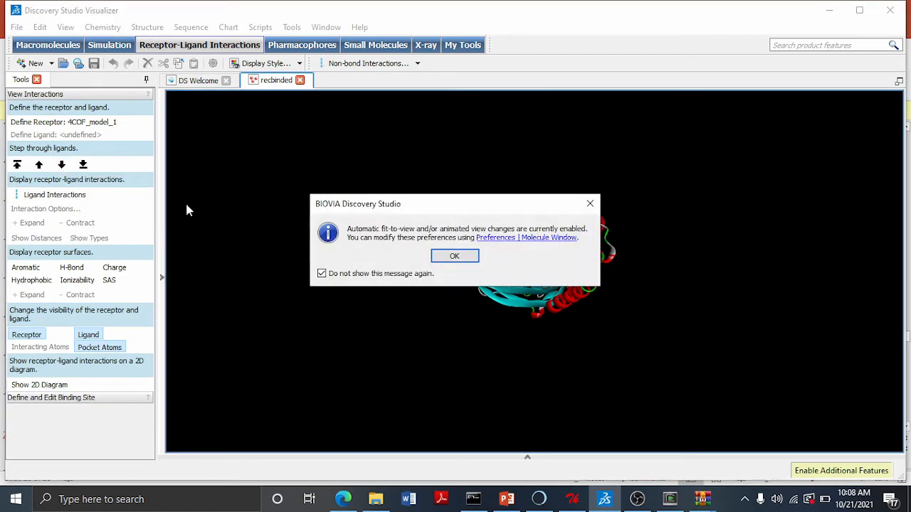
{"action": "left_click", "coordinate": [453, 258]}
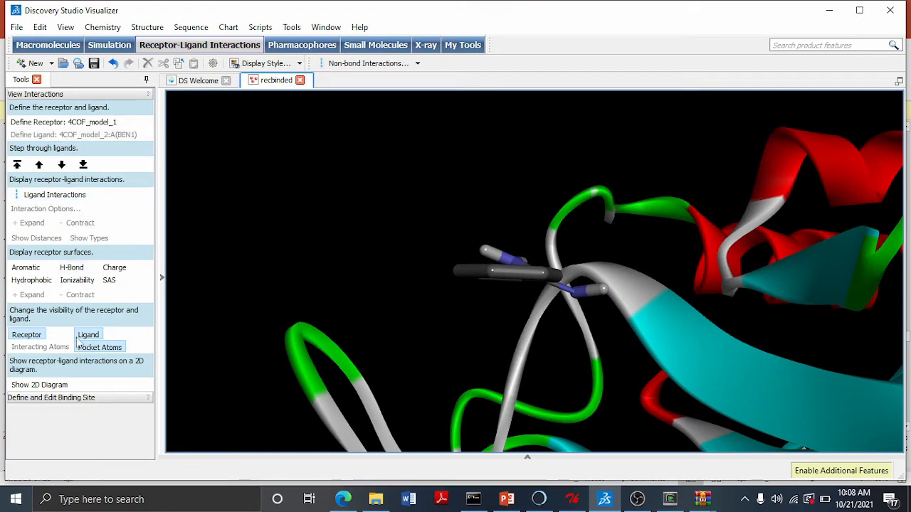
{"action": "left_click", "coordinate": [32, 386]}
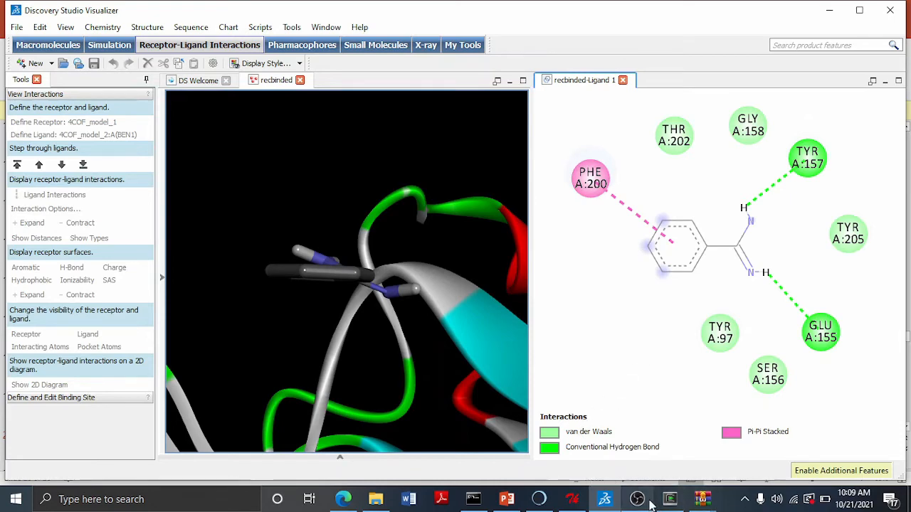
- Switch back to the slides and browse to the virtual screening section
{"action": "left_click", "coordinate": [506, 499]}
{"action": "scroll", "coordinate": [81, 319], "scroll_direction": "down", "scroll_amount": 4}
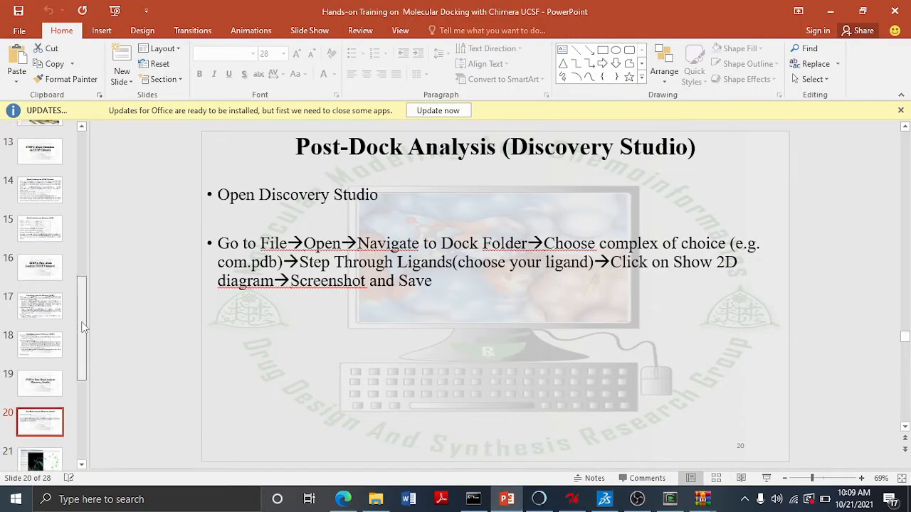
{"action": "left_click", "coordinate": [61, 359]}
{"action": "left_click", "coordinate": [51, 385]}
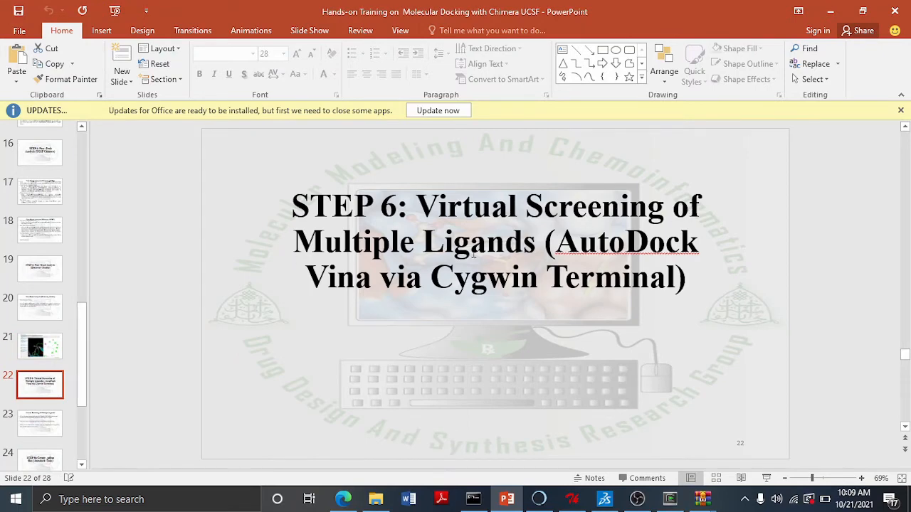
- Browse the slides through the virtual screening section to the instructions for creating .pdbqt files
{"action": "left_click", "coordinate": [6, 429]}
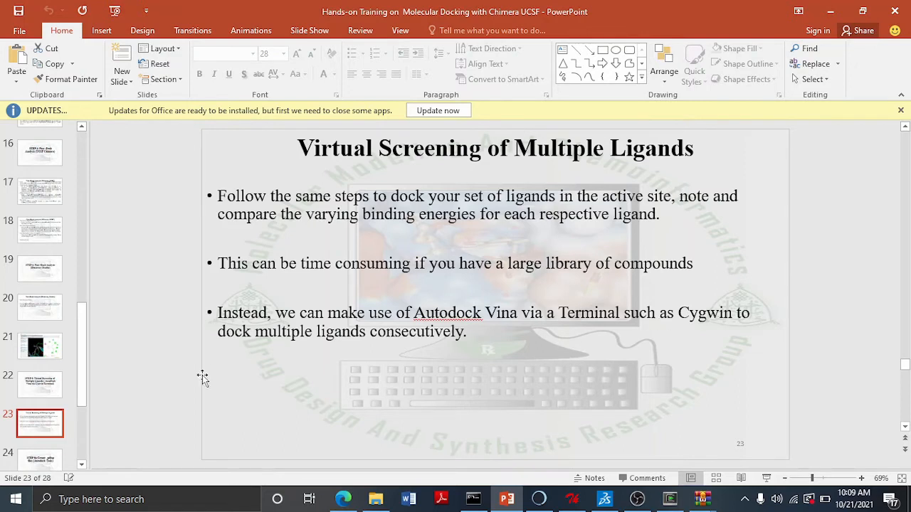
{"action": "left_click", "coordinate": [26, 455]}
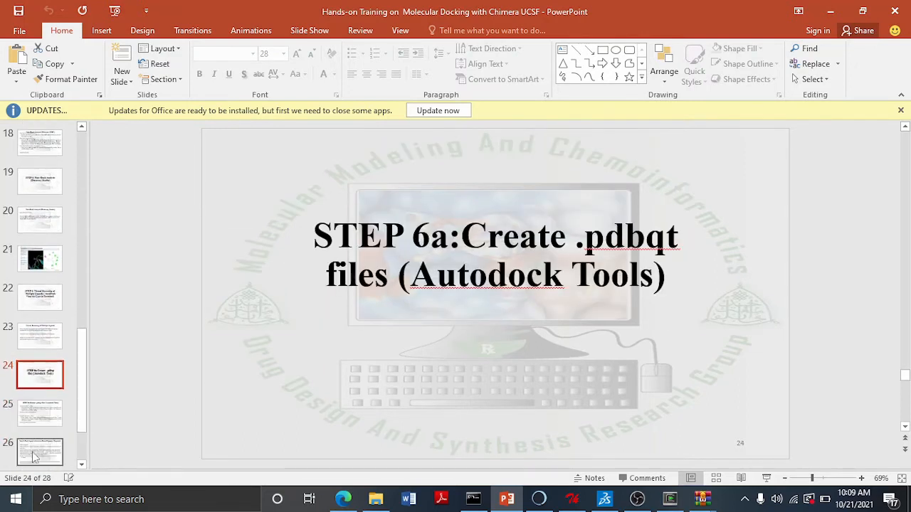
{"action": "left_click_drag", "start_coordinate": [82, 348], "coordinate": [83, 380]}
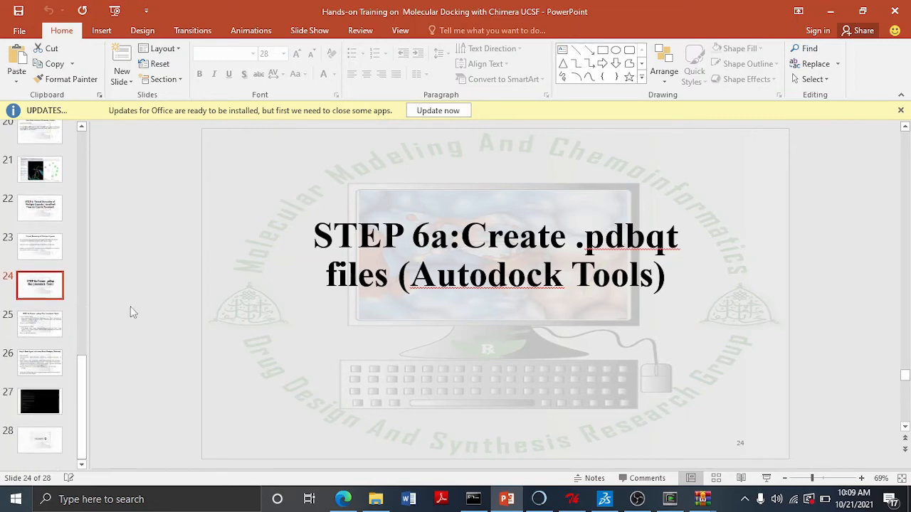
{"action": "left_click", "coordinate": [40, 324]}
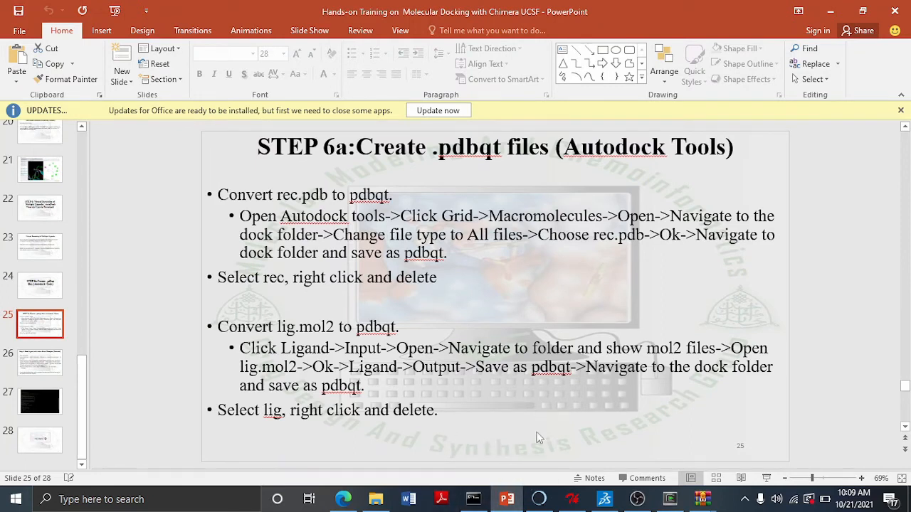
- Extract lig1.mol2, lig2.mol2 and lig3.mol2 from DockFolder.zip into the Desktop DOCKINGFOLDER and check the folder
{"action": "left_click", "coordinate": [702, 499]}
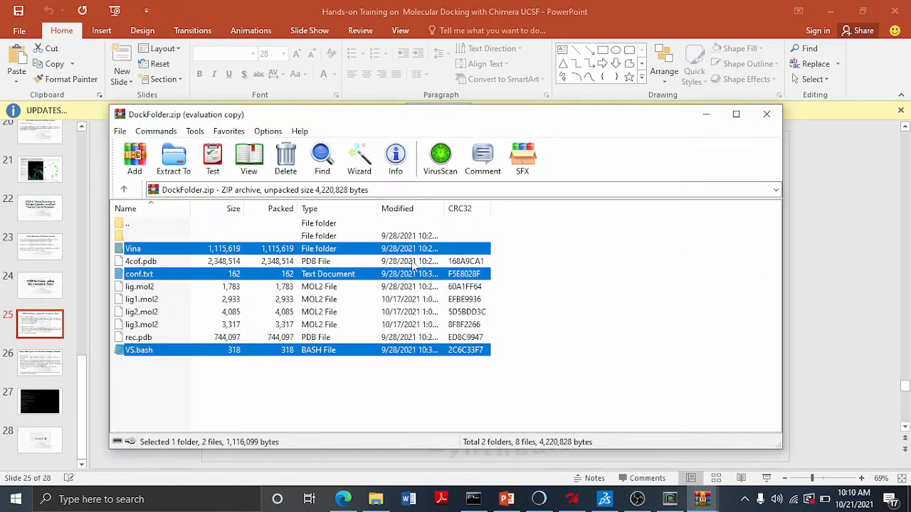
{"action": "left_click", "coordinate": [142, 300]}
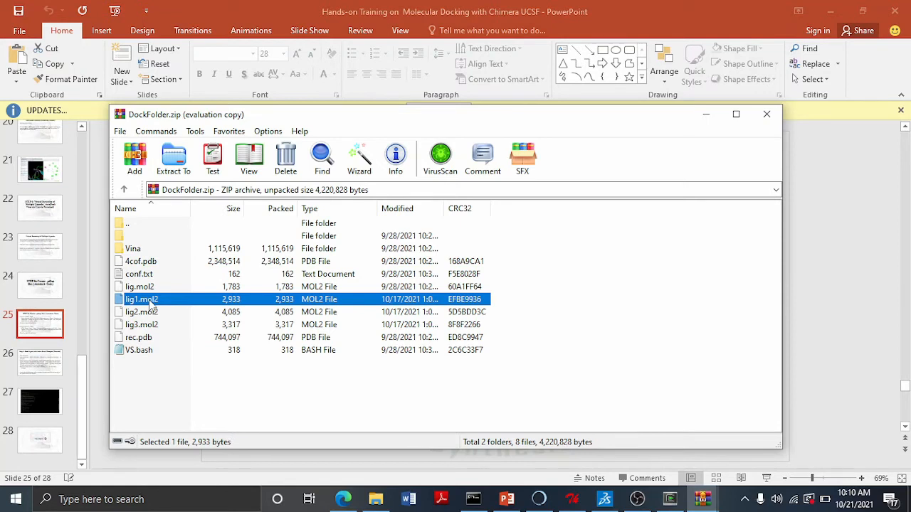
{"action": "left_click", "coordinate": [152, 312], "text": "shift"}
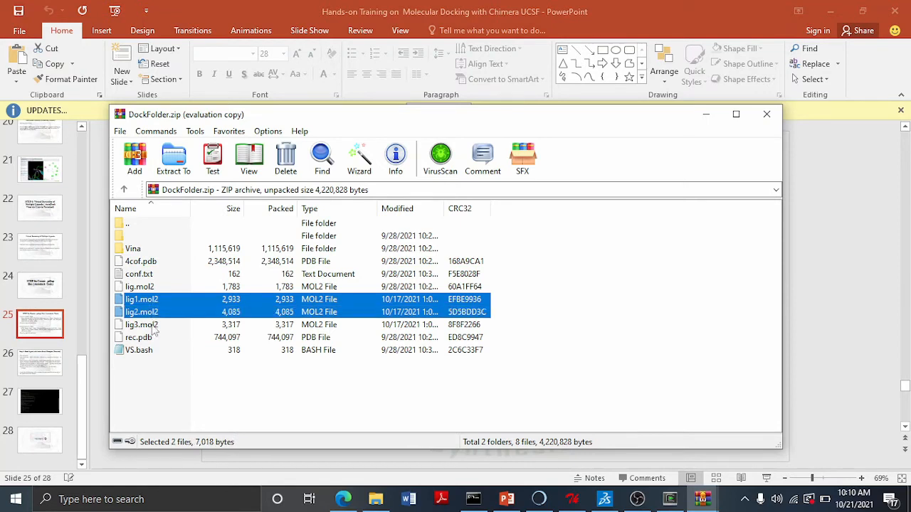
{"action": "left_click", "coordinate": [152, 325], "text": "shift"}
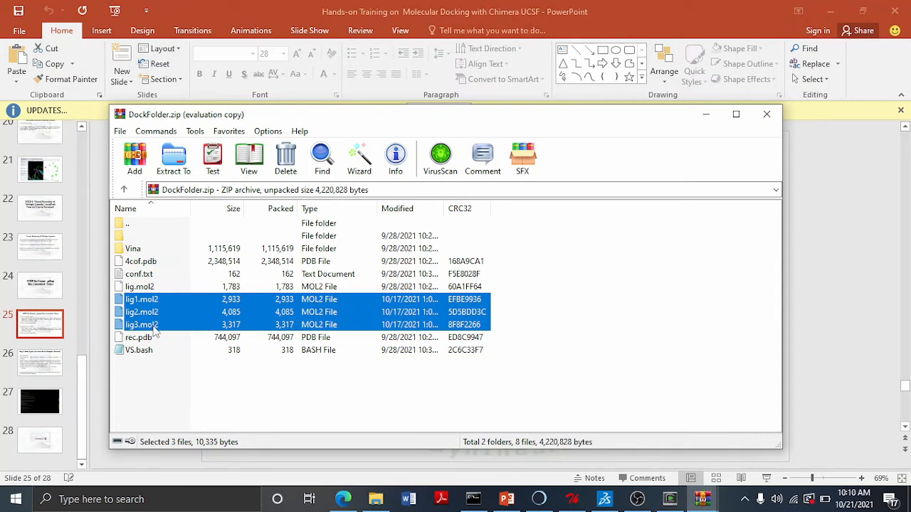
{"action": "left_click", "coordinate": [174, 156]}
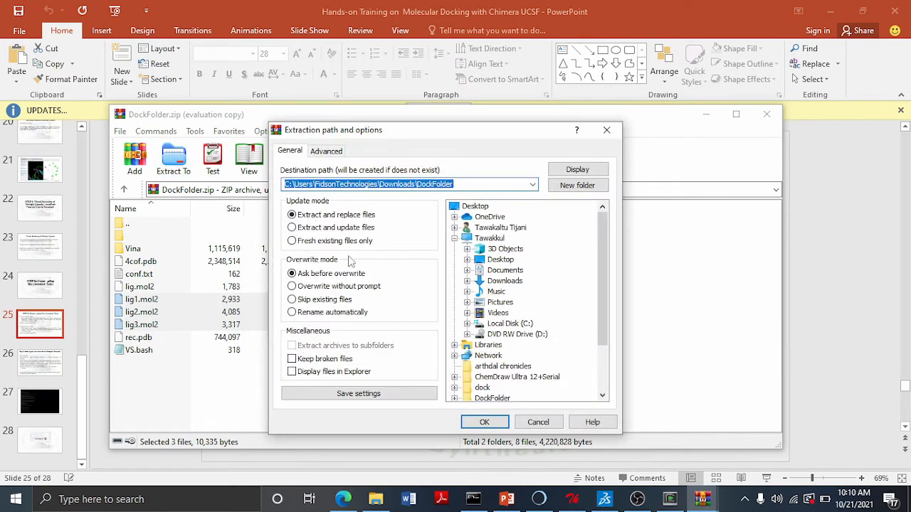
{"action": "left_click", "coordinate": [500, 259]}
{"action": "left_click", "coordinate": [467, 260]}
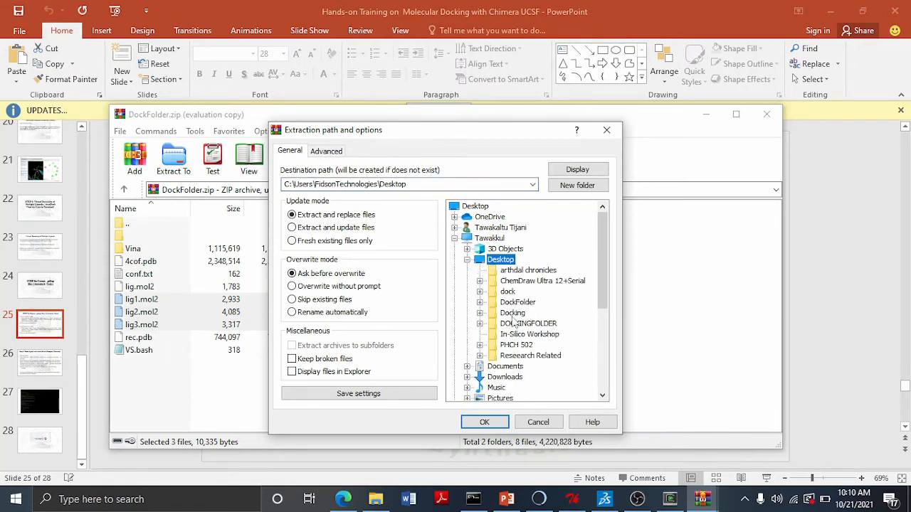
{"action": "left_click", "coordinate": [480, 325]}
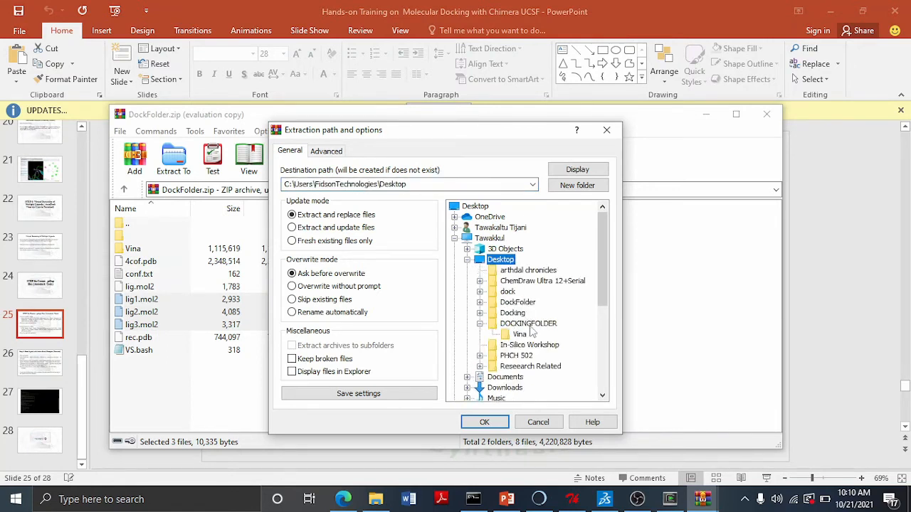
{"action": "left_click", "coordinate": [528, 324]}
{"action": "left_click", "coordinate": [484, 422]}
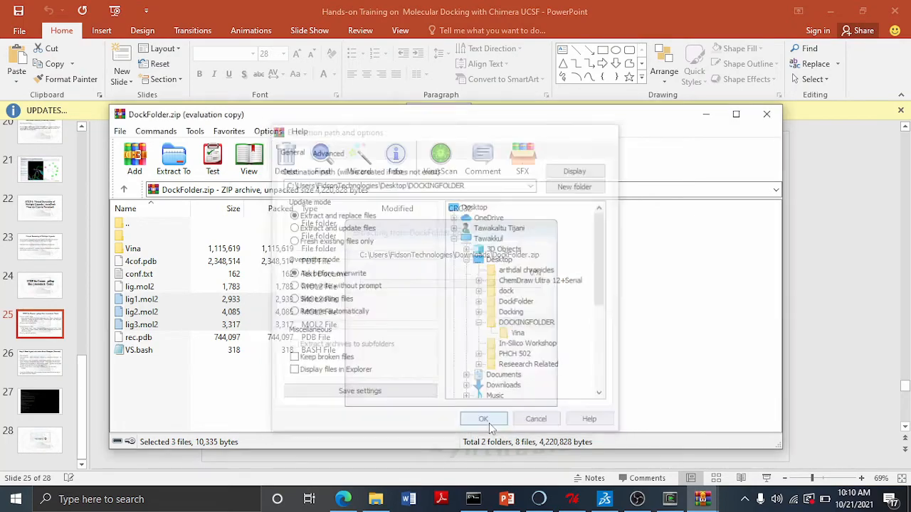
{"action": "left_click", "coordinate": [376, 498]}
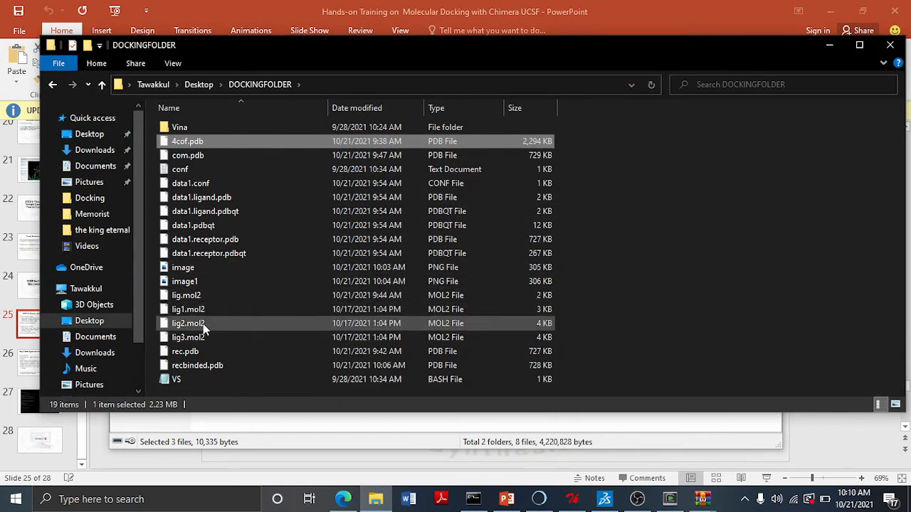
{"action": "left_click", "coordinate": [827, 48]}
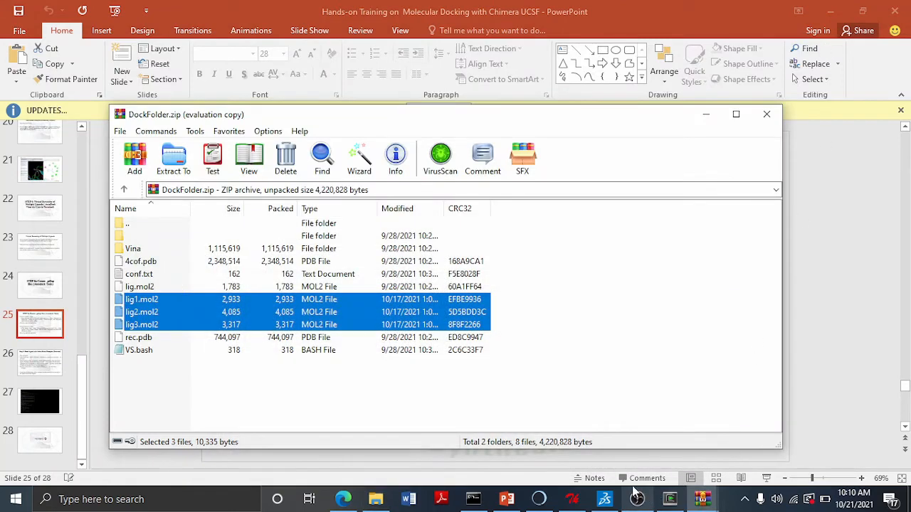
- Switch back to the slides and review the .pdbqt creation and terminal docking instructions
{"action": "left_click", "coordinate": [506, 499]}
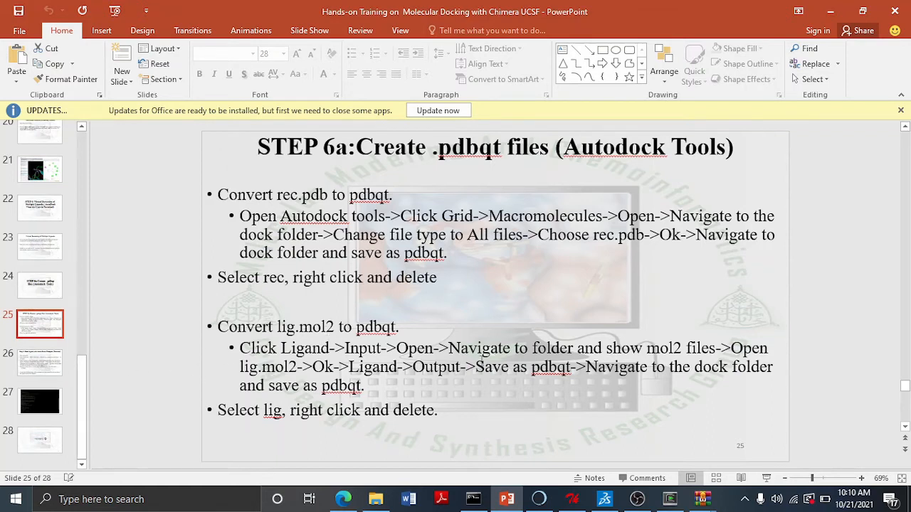
{"action": "left_click", "coordinate": [57, 364]}
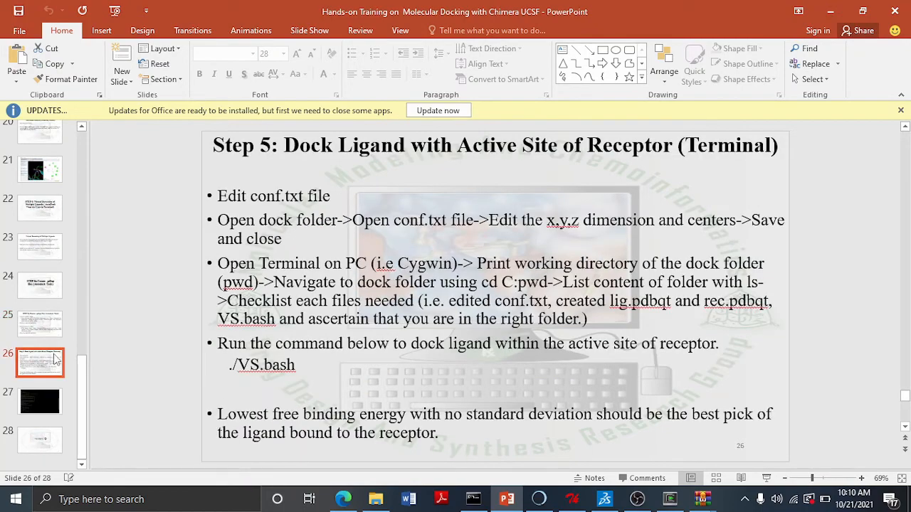
{"action": "left_click", "coordinate": [55, 331]}
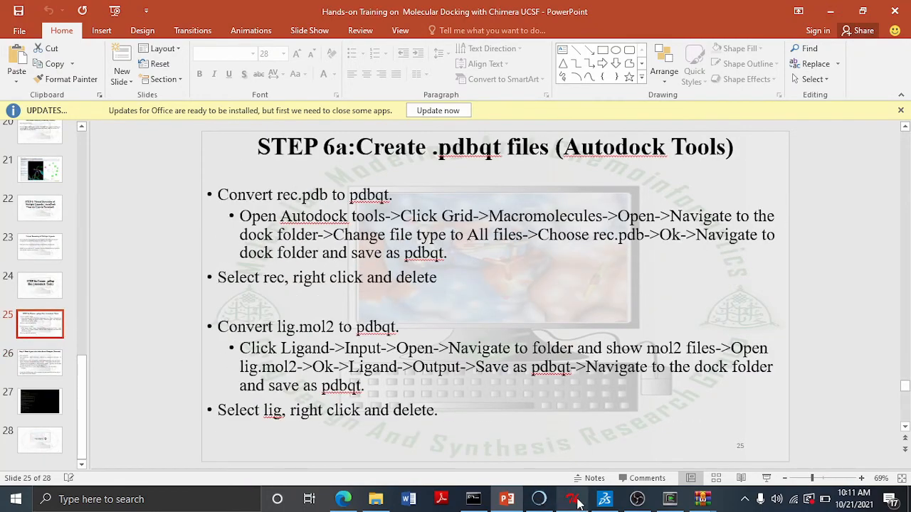
- Switch to AutoDockTools and read rec.pdb from the Desktop DOCKINGFOLDER as a molecule
{"action": "left_click", "coordinate": [574, 500]}
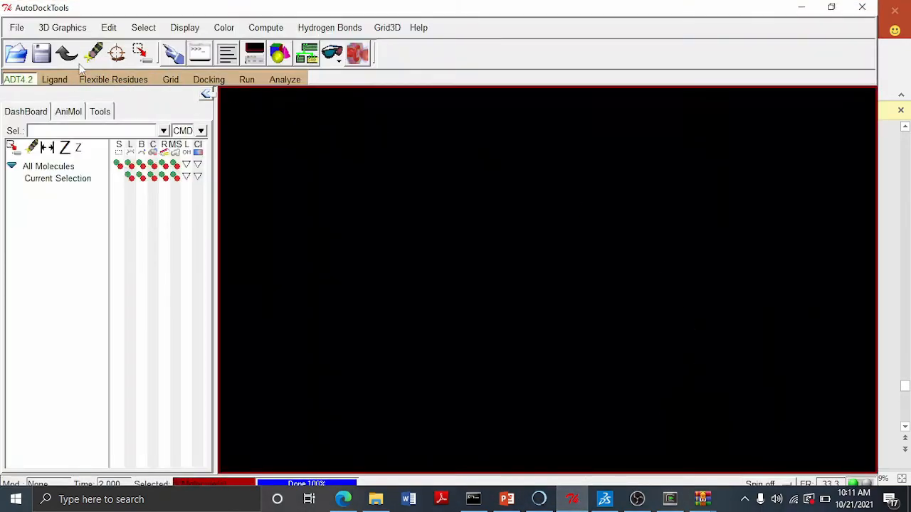
{"action": "left_click", "coordinate": [18, 29]}
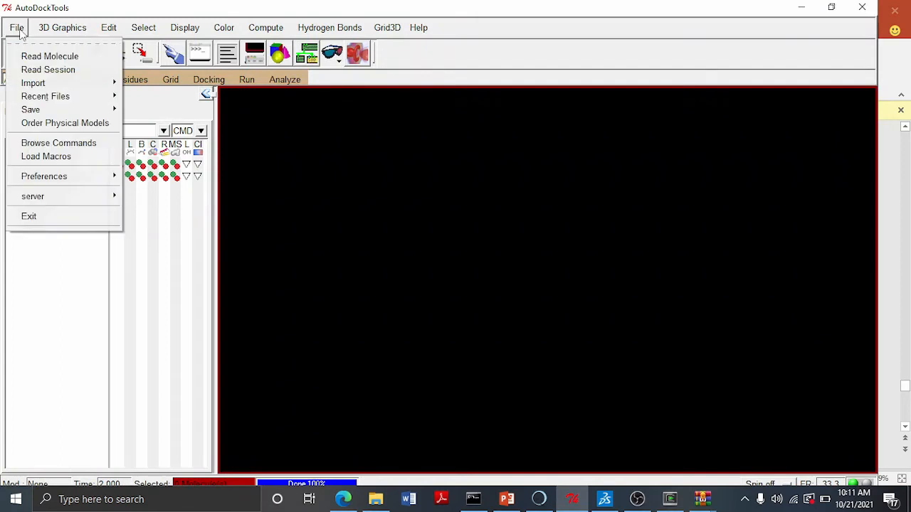
{"action": "left_click", "coordinate": [47, 57]}
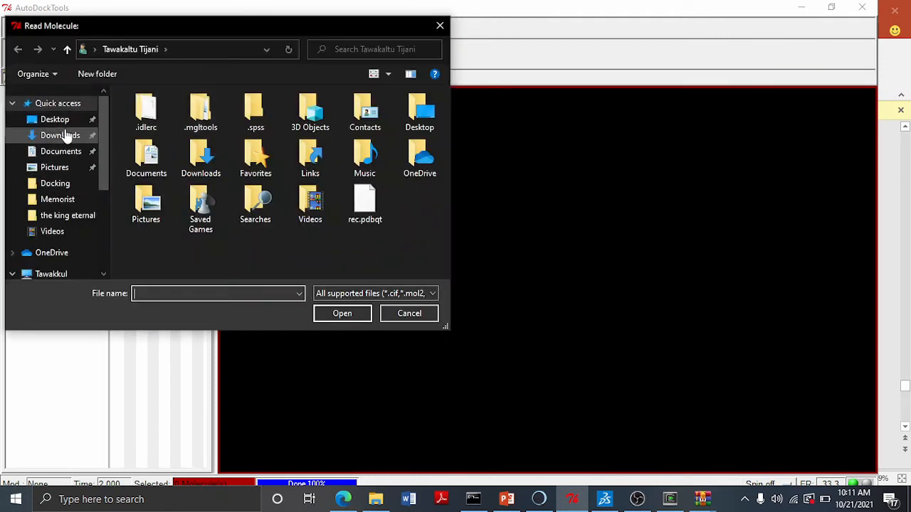
{"action": "left_click", "coordinate": [57, 119]}
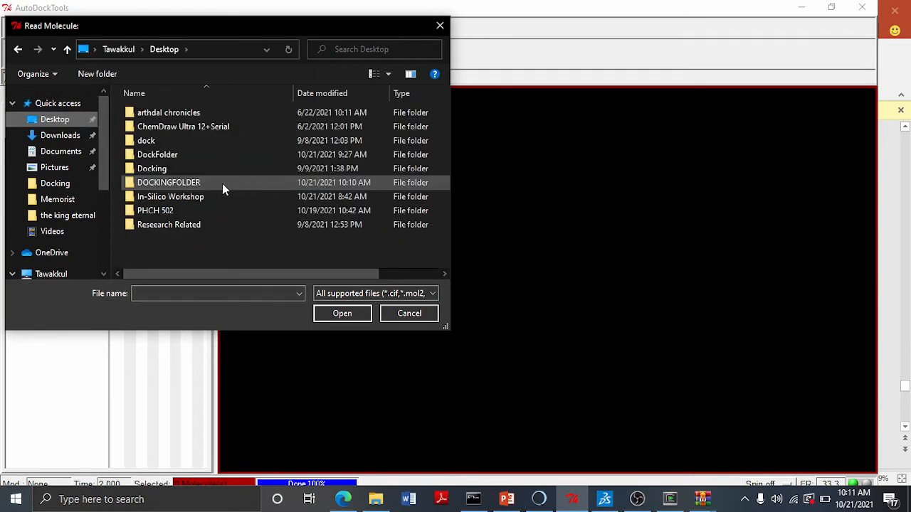
{"action": "double_click", "coordinate": [170, 181]}
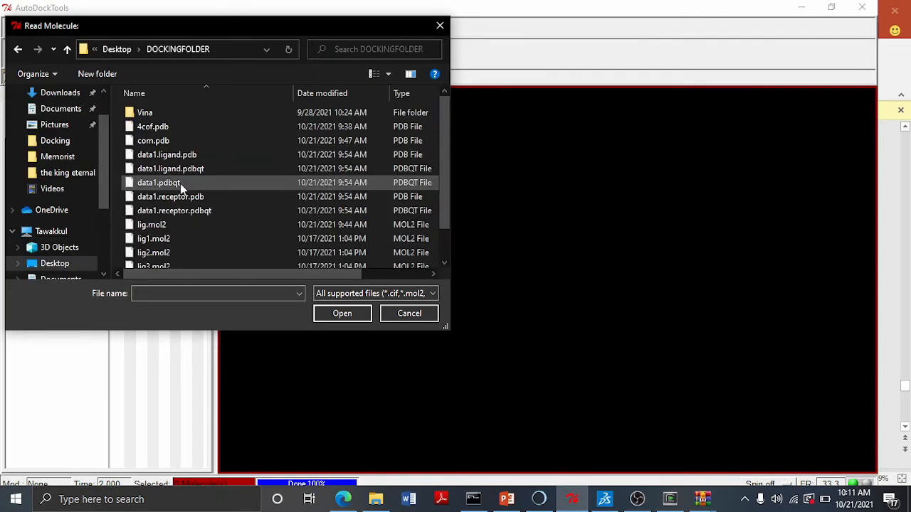
{"action": "scroll", "coordinate": [189, 158], "scroll_direction": "down", "scroll_amount": 1}
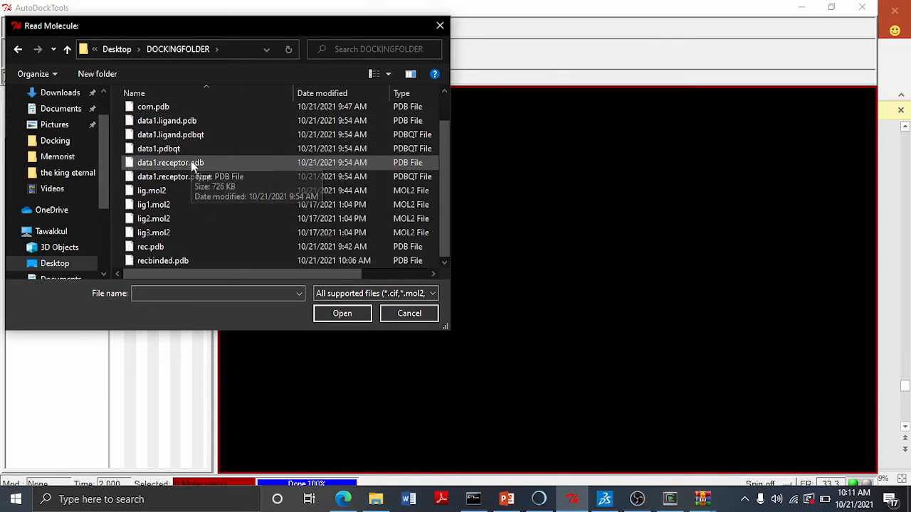
{"action": "left_click", "coordinate": [170, 249]}
{"action": "left_click", "coordinate": [341, 313]}
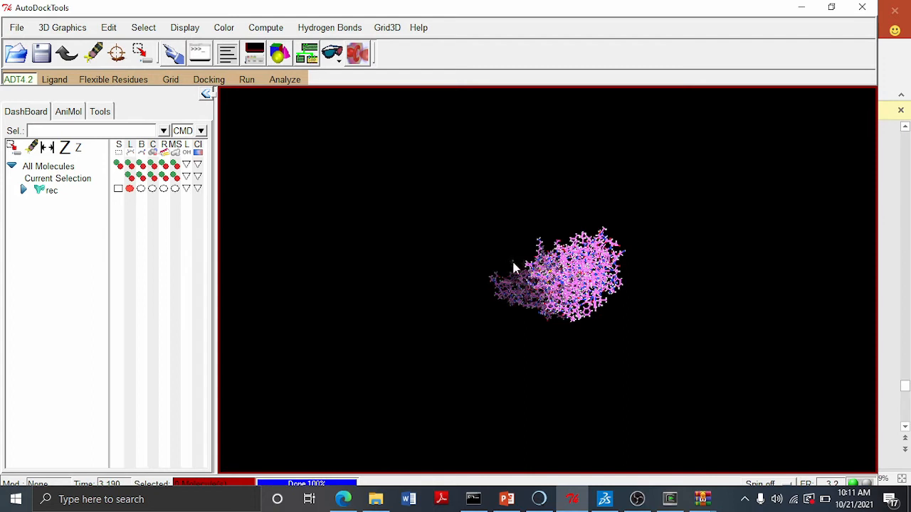
- Choose rec as the grid macromolecule, save it as rec.pdbqt in DOCKINGFOLDER, and delete rec from the session
{"action": "left_click", "coordinate": [171, 79]}
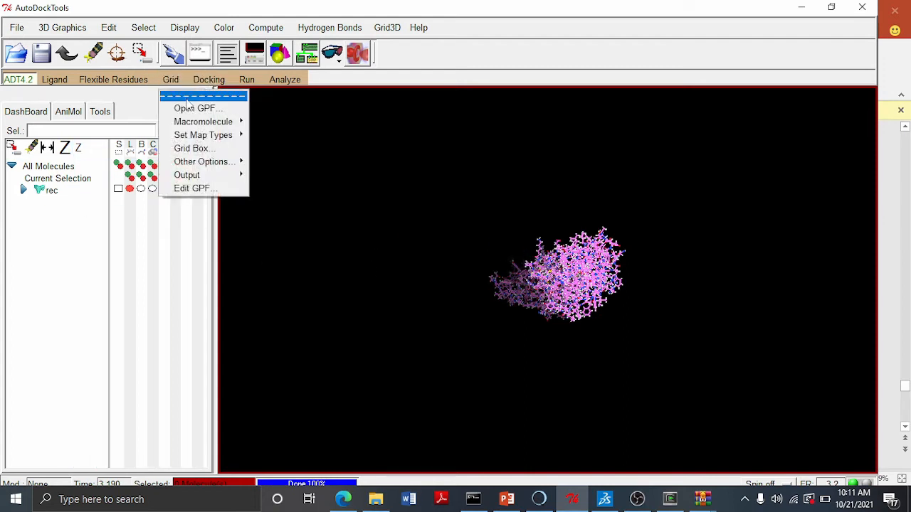
{"action": "mouse_move", "coordinate": [195, 127]}
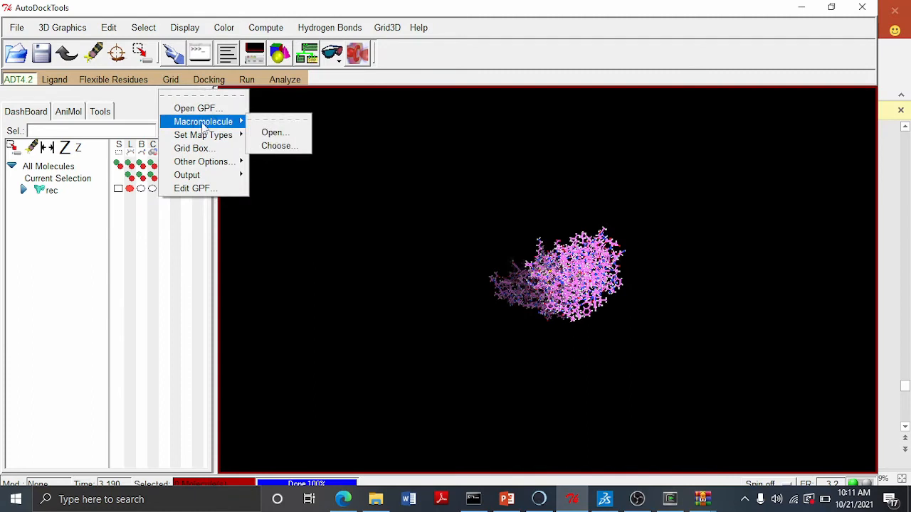
{"action": "left_click", "coordinate": [286, 145]}
{"action": "left_click", "coordinate": [42, 53]}
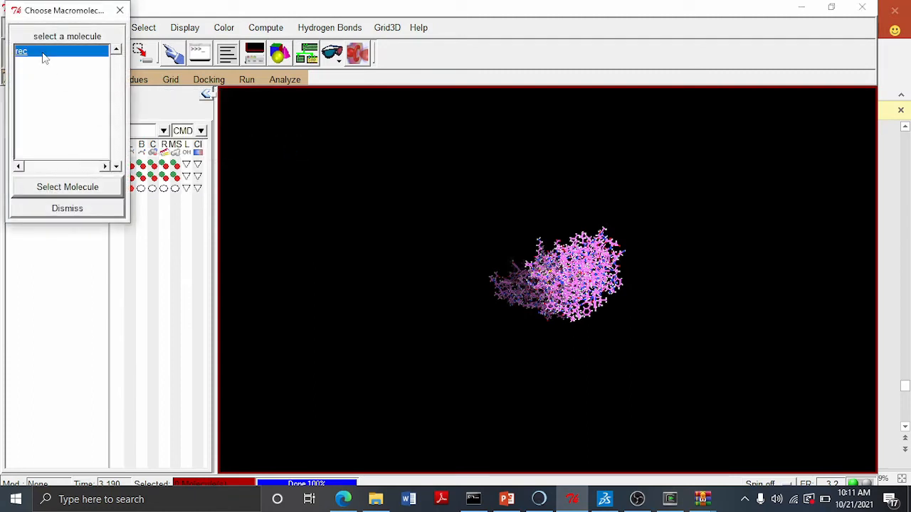
{"action": "left_click", "coordinate": [69, 187]}
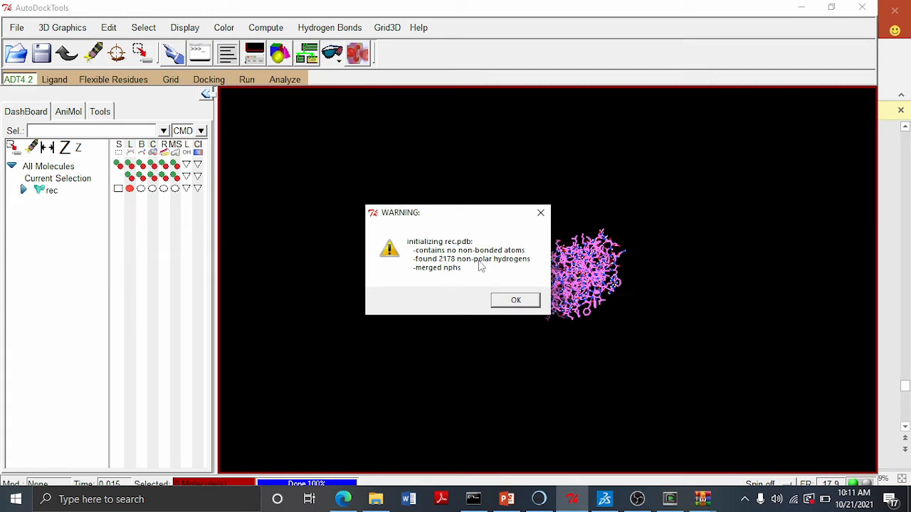
{"action": "left_click", "coordinate": [509, 301]}
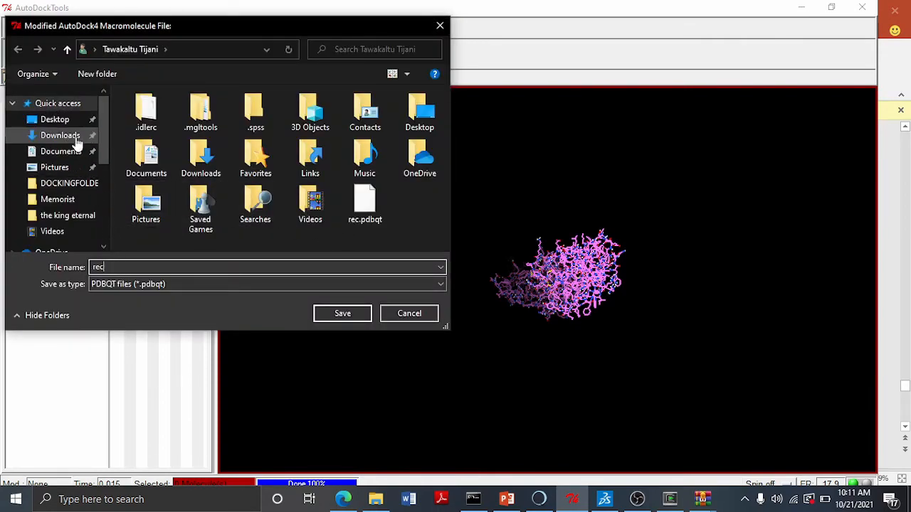
{"action": "left_click", "coordinate": [64, 119]}
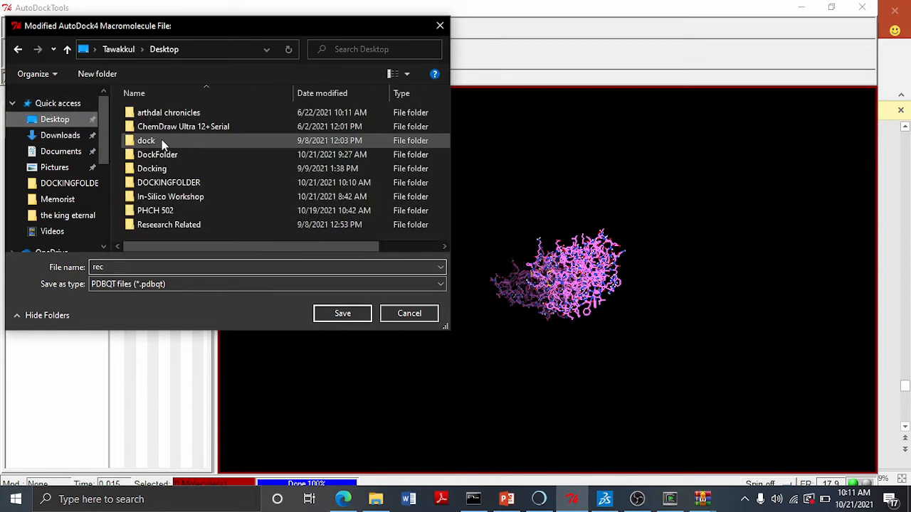
{"action": "left_click", "coordinate": [166, 182]}
{"action": "double_click", "coordinate": [165, 183]}
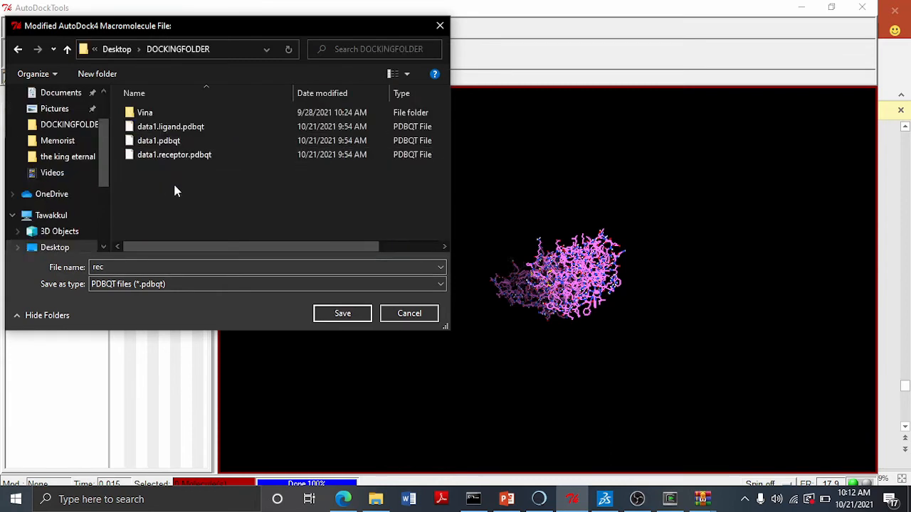
{"action": "left_click", "coordinate": [118, 268]}
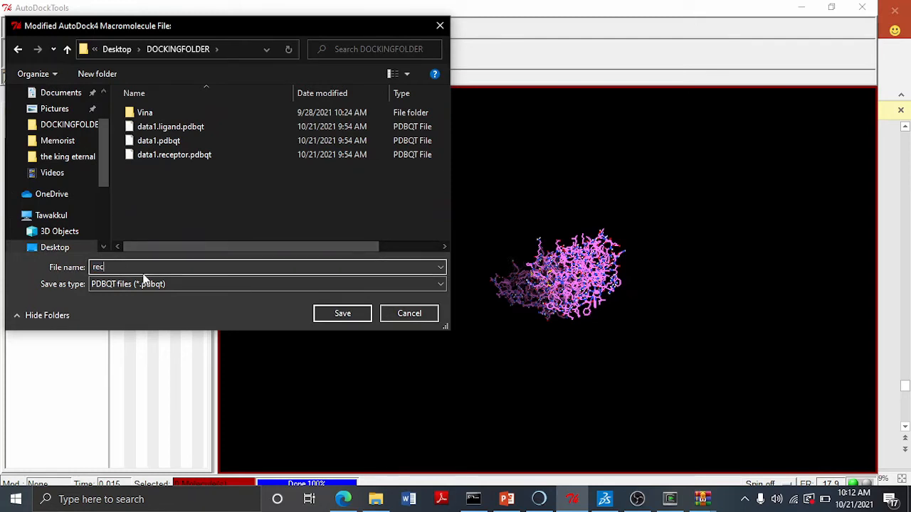
{"action": "left_click", "coordinate": [340, 314]}
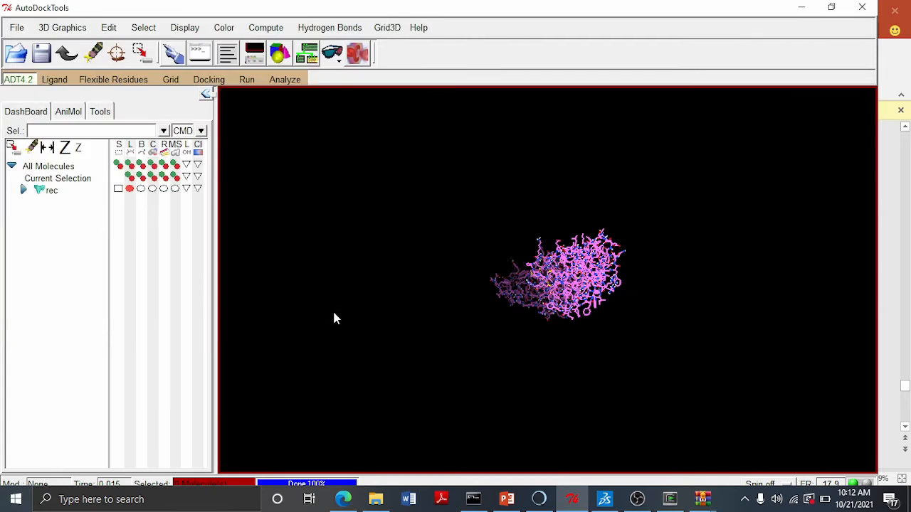
{"action": "right_click", "coordinate": [49, 193]}
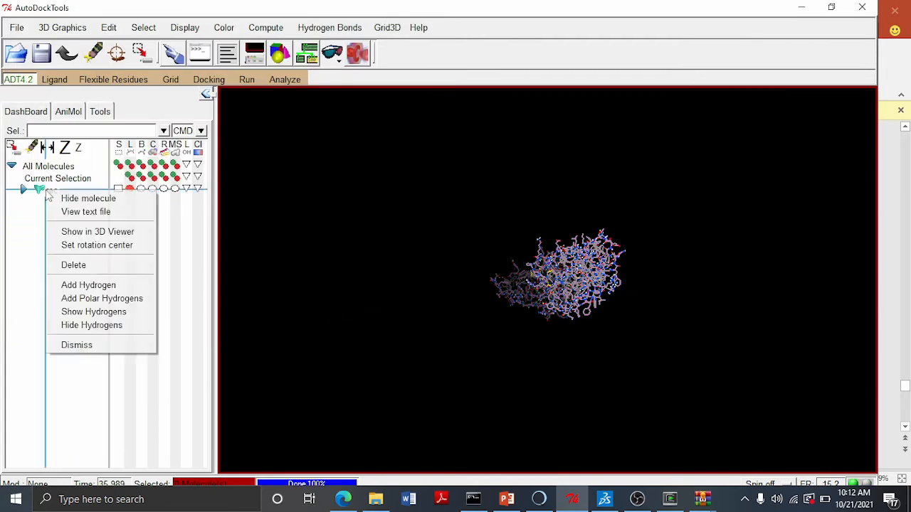
{"action": "left_click", "coordinate": [74, 265]}
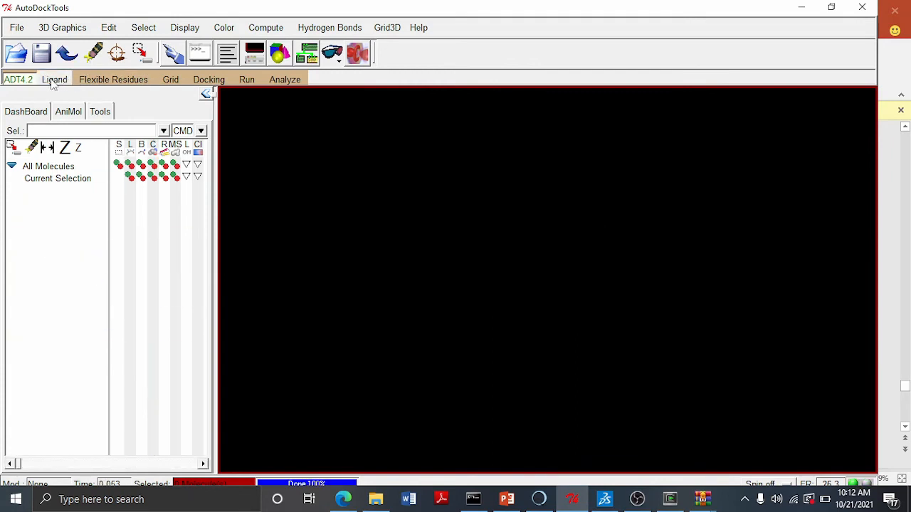
- Read lig.mol2, lig1.mol2, lig2.mol2 and lig3.mol2 together from the Desktop DOCKINGFOLDER as molecules
{"action": "left_click", "coordinate": [17, 27]}
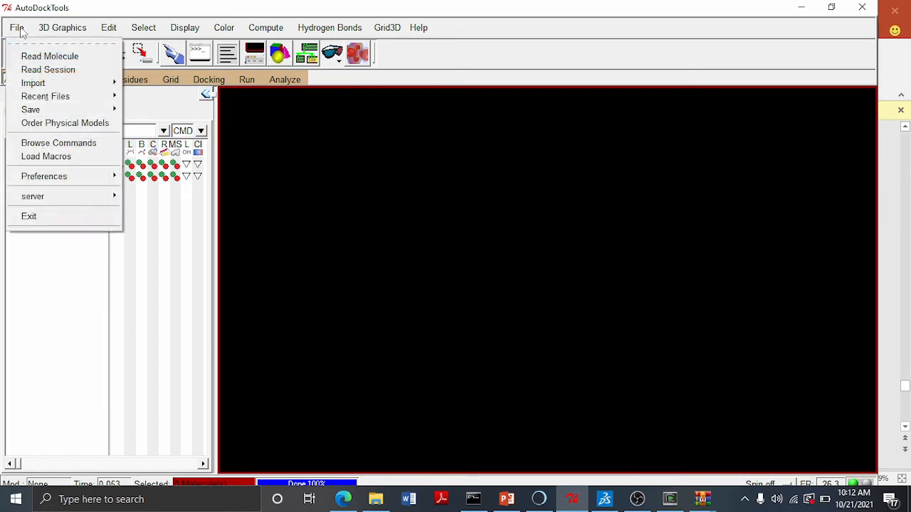
{"action": "left_click", "coordinate": [43, 57]}
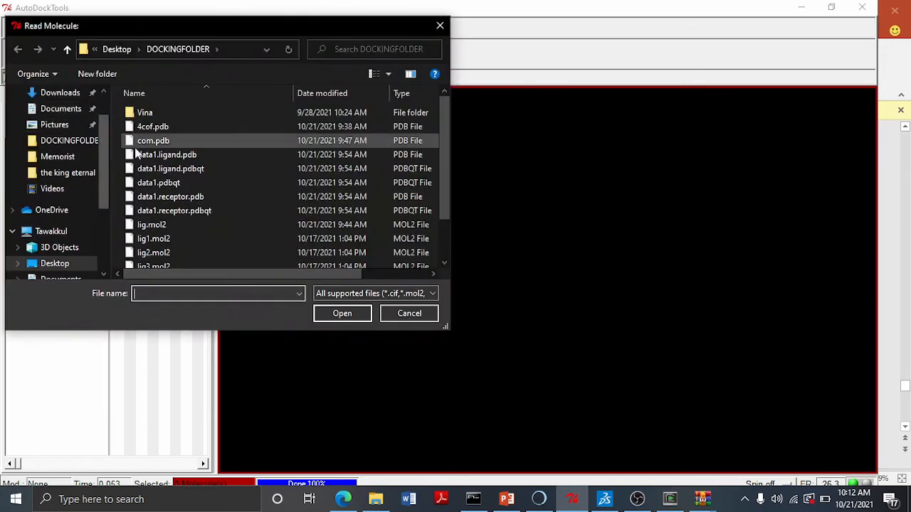
{"action": "scroll", "coordinate": [188, 223], "scroll_direction": "down", "scroll_amount": 1}
{"action": "scroll", "coordinate": [188, 222], "scroll_direction": "down", "scroll_amount": 1}
{"action": "left_click", "coordinate": [158, 192]}
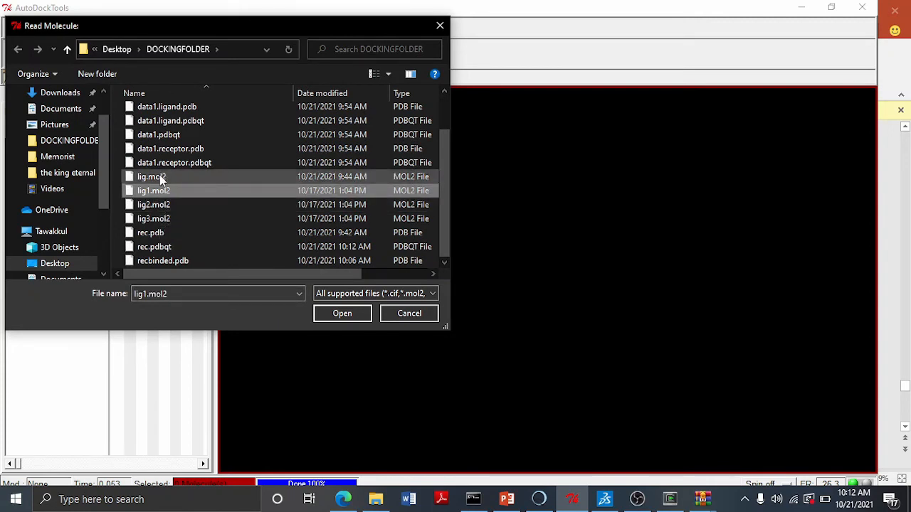
{"action": "scroll", "coordinate": [162, 201], "scroll_direction": "up", "scroll_amount": 2}
{"action": "scroll", "coordinate": [162, 202], "scroll_direction": "down", "scroll_amount": 1}
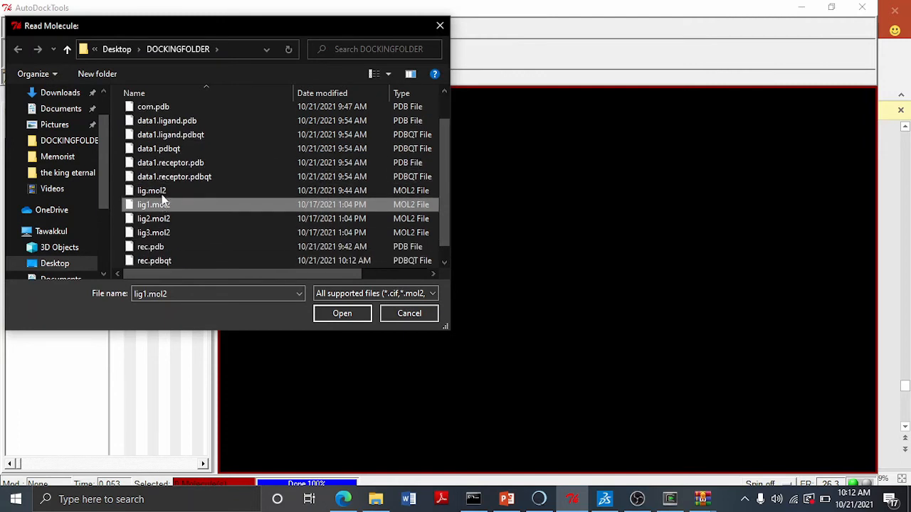
{"action": "left_click", "coordinate": [161, 192], "text": "ctrl"}
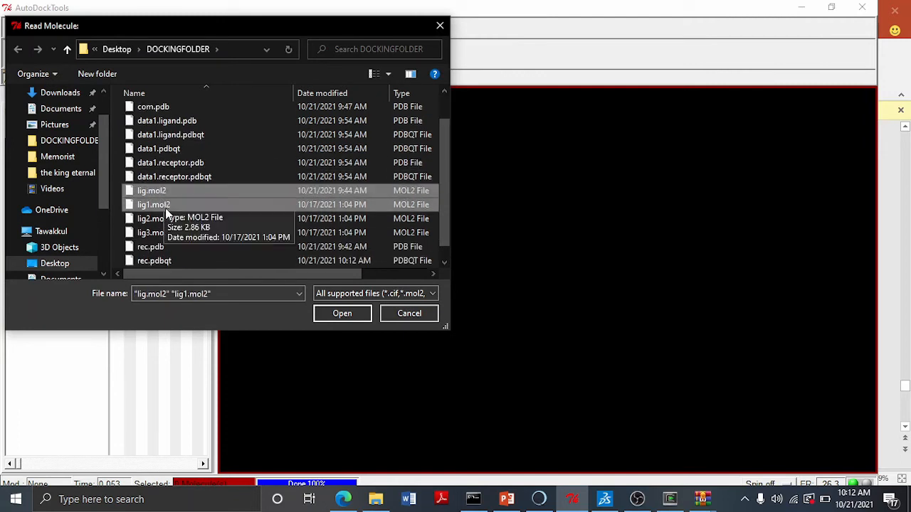
{"action": "left_click", "coordinate": [165, 208], "text": "ctrl"}
{"action": "left_click", "coordinate": [166, 208], "text": "ctrl"}
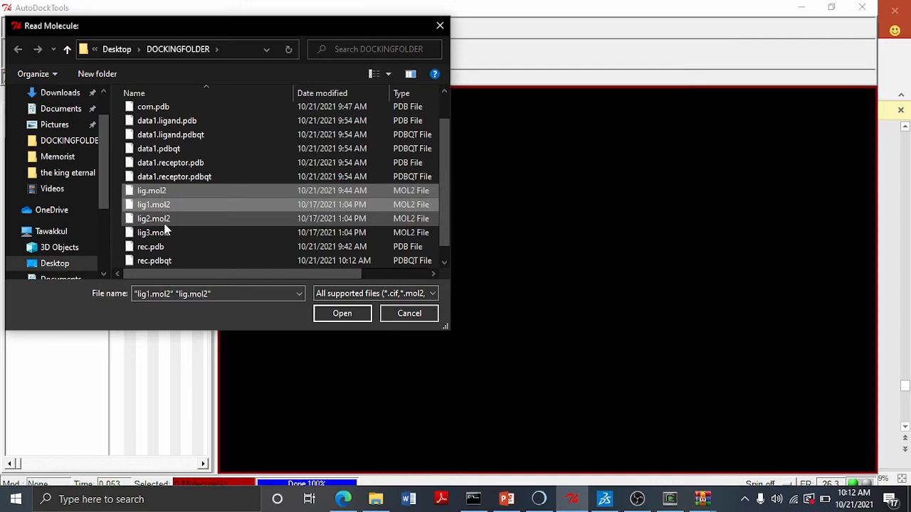
{"action": "left_click", "coordinate": [166, 220], "text": "ctrl"}
{"action": "left_click", "coordinate": [167, 233], "text": "ctrl"}
{"action": "left_click", "coordinate": [347, 312]}
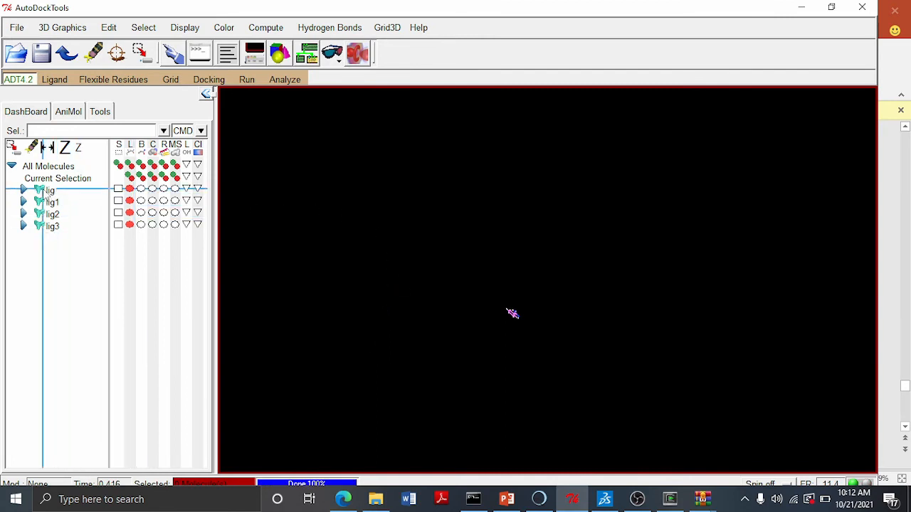
- Choose lig as the AutoDock ligand and dismiss its setup summary
{"action": "left_click", "coordinate": [58, 81]}
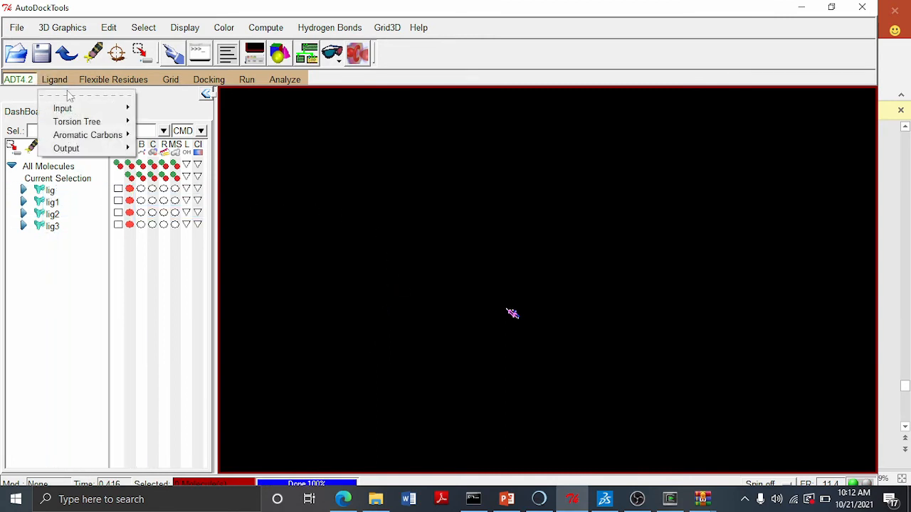
{"action": "mouse_move", "coordinate": [77, 110]}
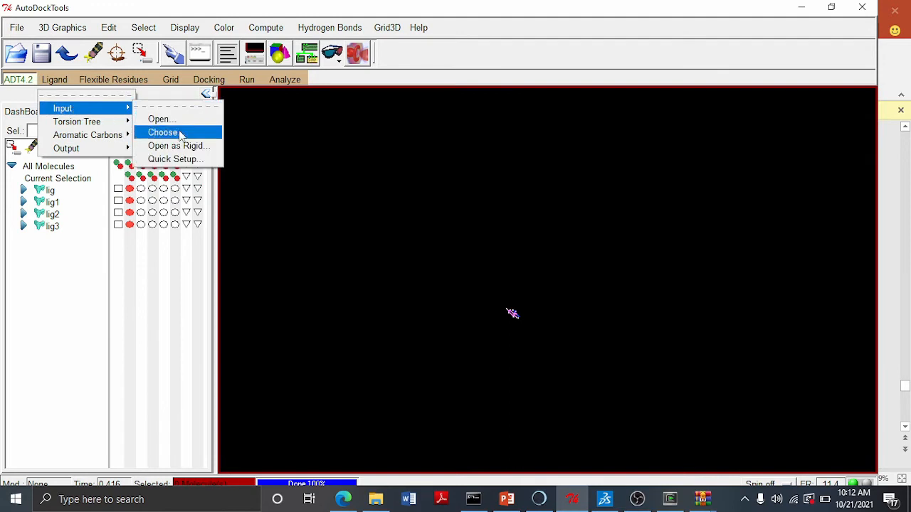
{"action": "left_click", "coordinate": [180, 135]}
{"action": "left_click", "coordinate": [51, 54]}
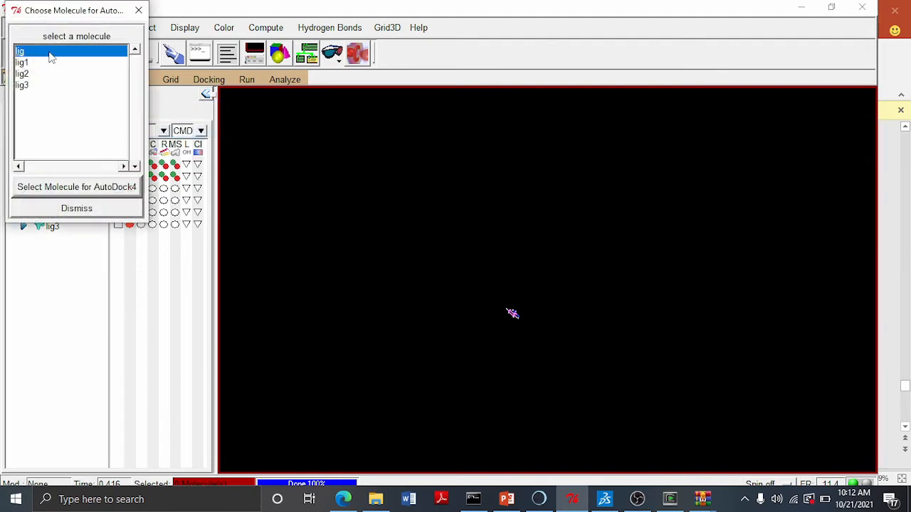
{"action": "left_click", "coordinate": [78, 187]}
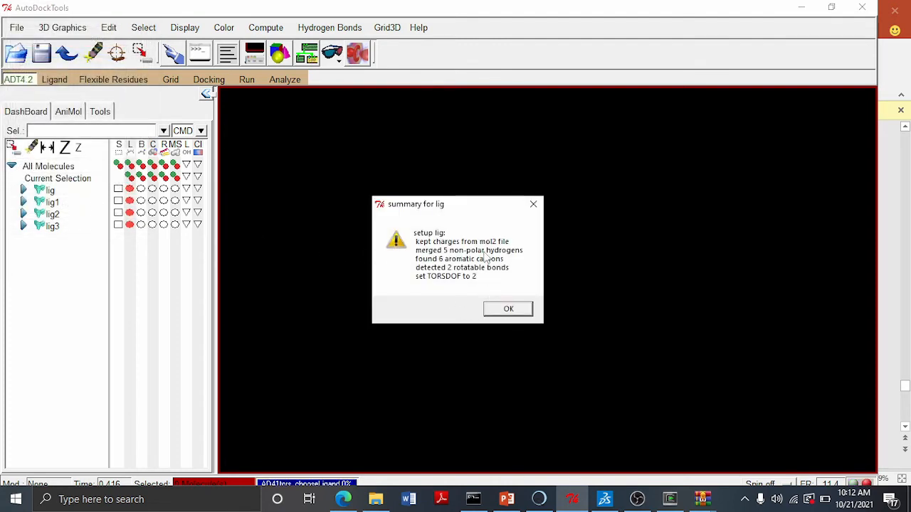
{"action": "left_click", "coordinate": [508, 309]}
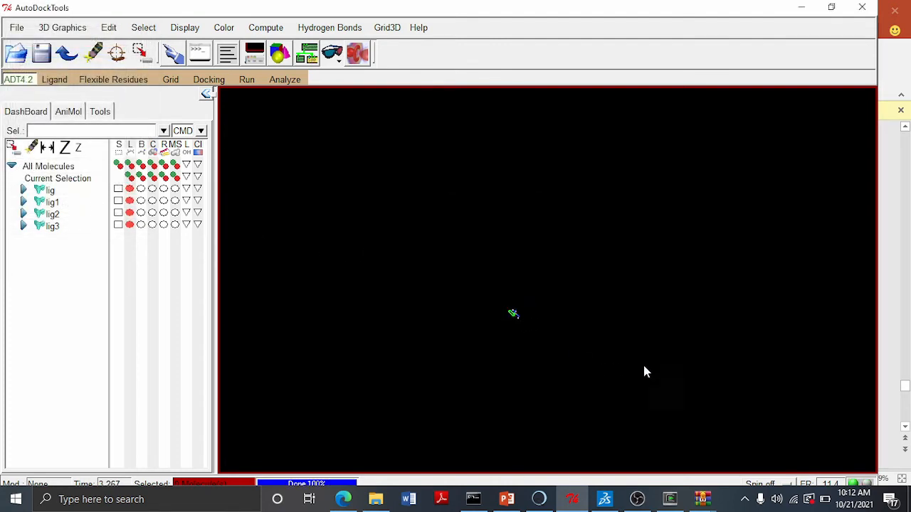
- Save ligand lig as lig.pdbqt in the Desktop DOCKINGFOLDER
{"action": "left_click", "coordinate": [54, 82]}
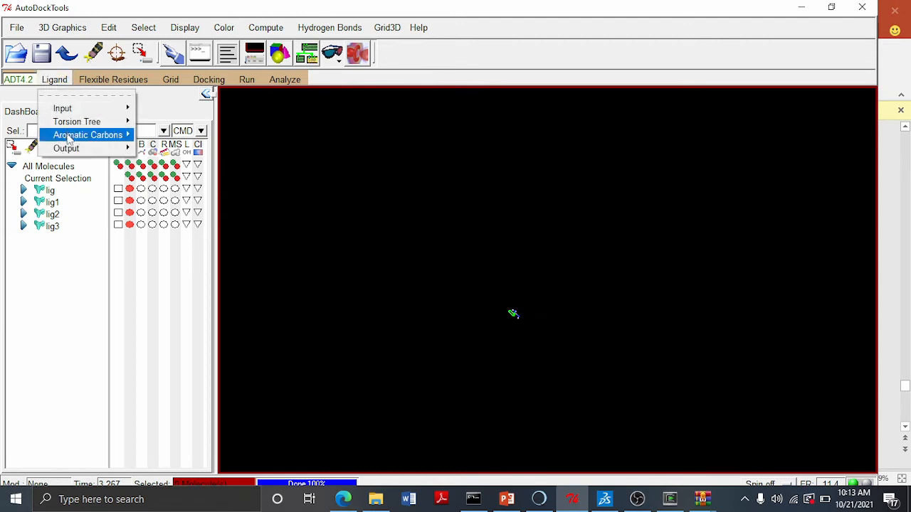
{"action": "mouse_move", "coordinate": [107, 148]}
{"action": "left_click", "coordinate": [234, 159]}
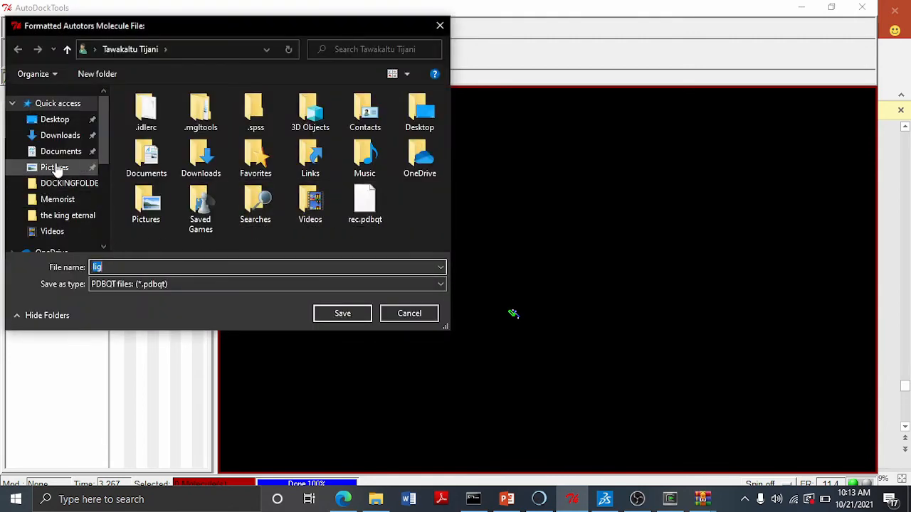
{"action": "left_click", "coordinate": [69, 122]}
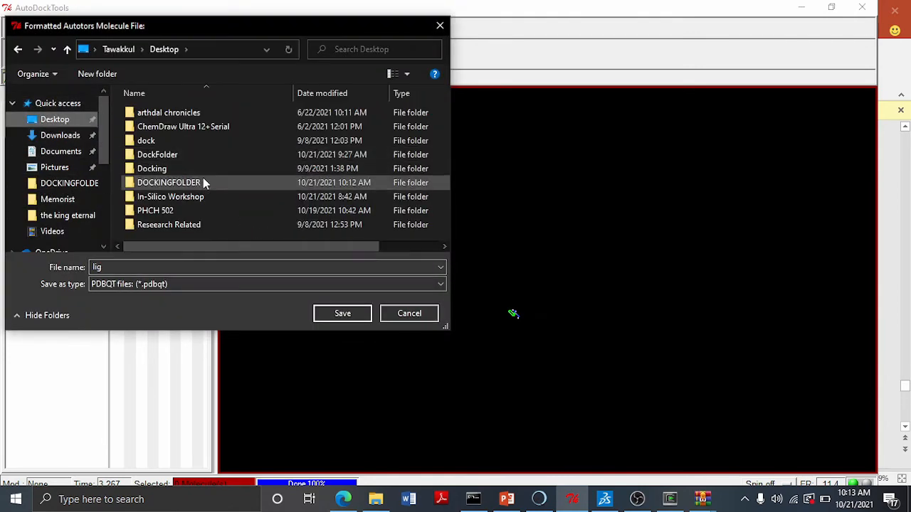
{"action": "double_click", "coordinate": [190, 179]}
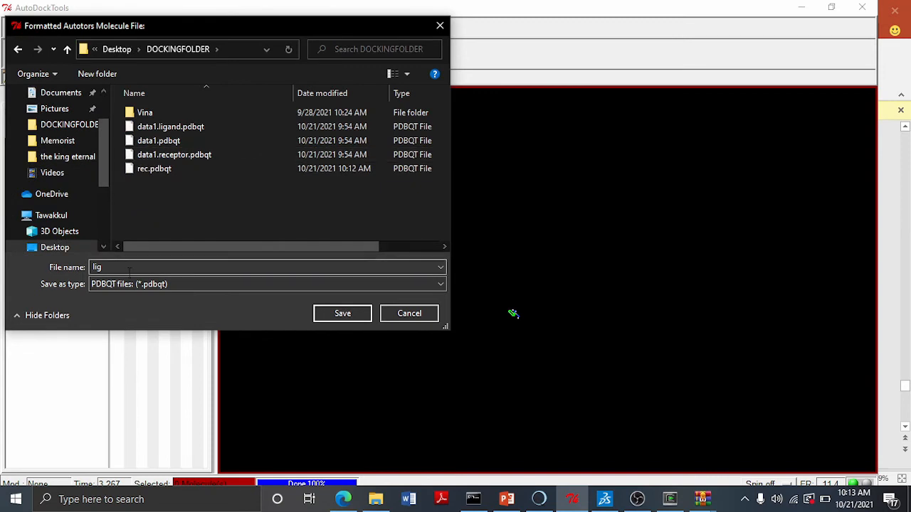
{"action": "left_click", "coordinate": [355, 318]}
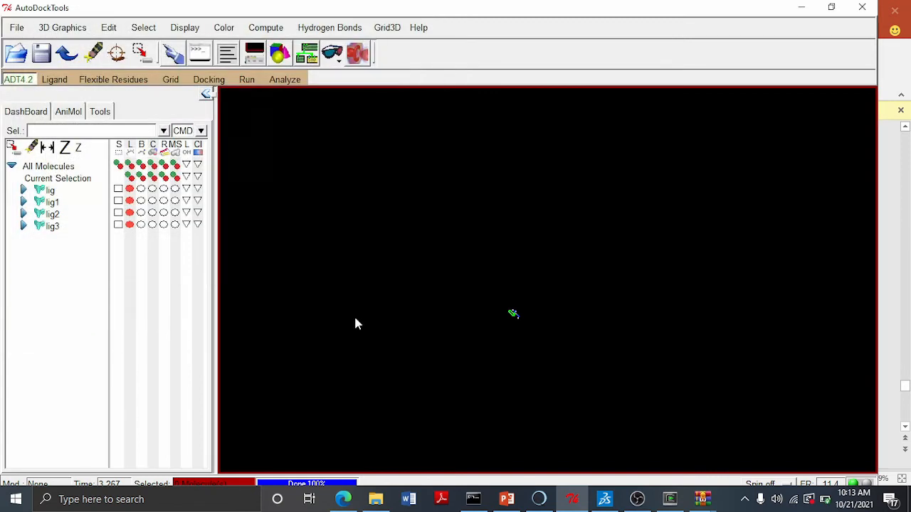
- Select lig1 and choose it as the AutoDock ligand, dismissing its setup summary
{"action": "left_click", "coordinate": [54, 202]}
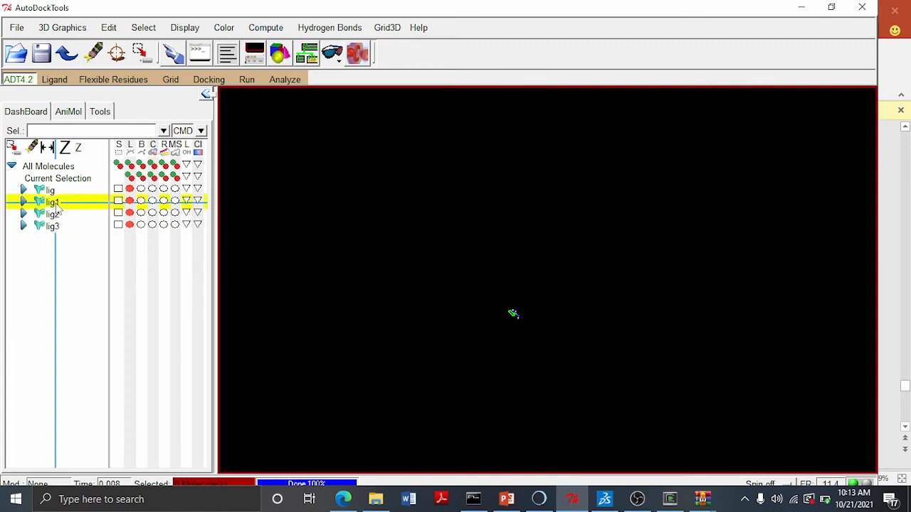
{"action": "left_click", "coordinate": [54, 79]}
{"action": "mouse_move", "coordinate": [96, 107]}
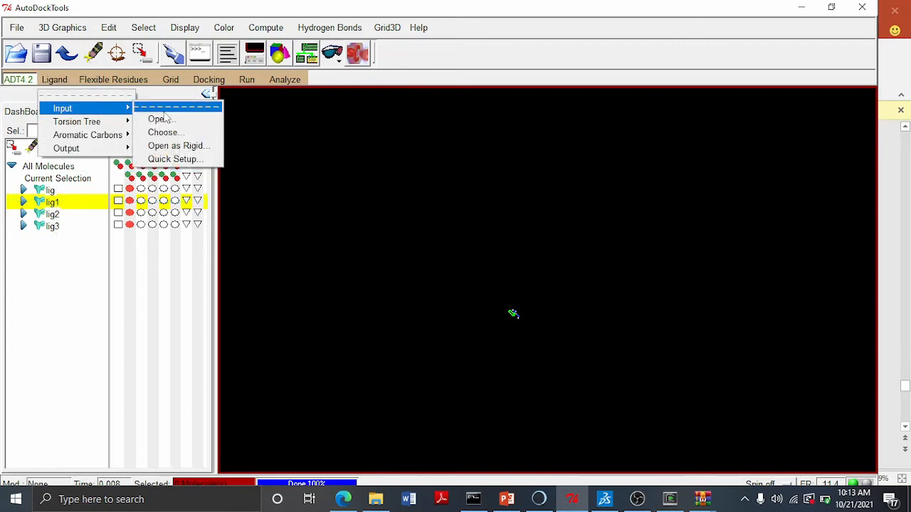
{"action": "left_click", "coordinate": [164, 131]}
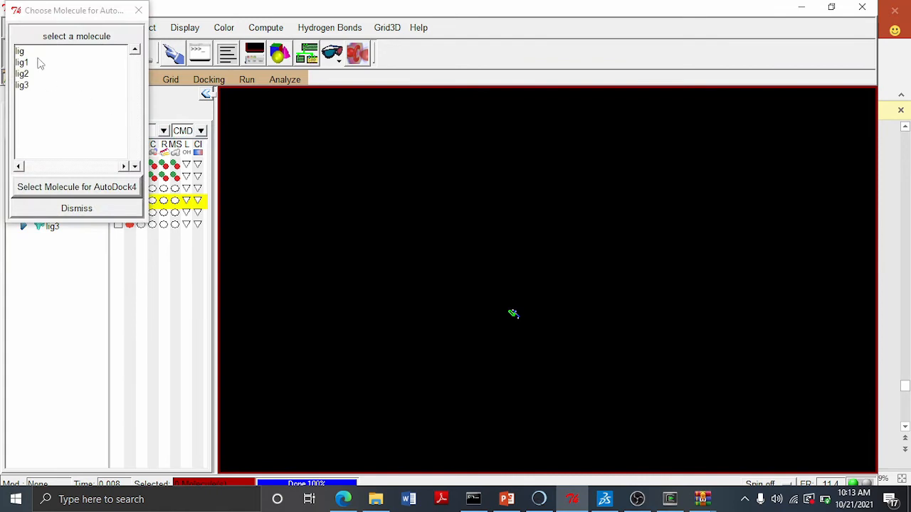
{"action": "left_click", "coordinate": [40, 64]}
{"action": "left_click", "coordinate": [76, 186]}
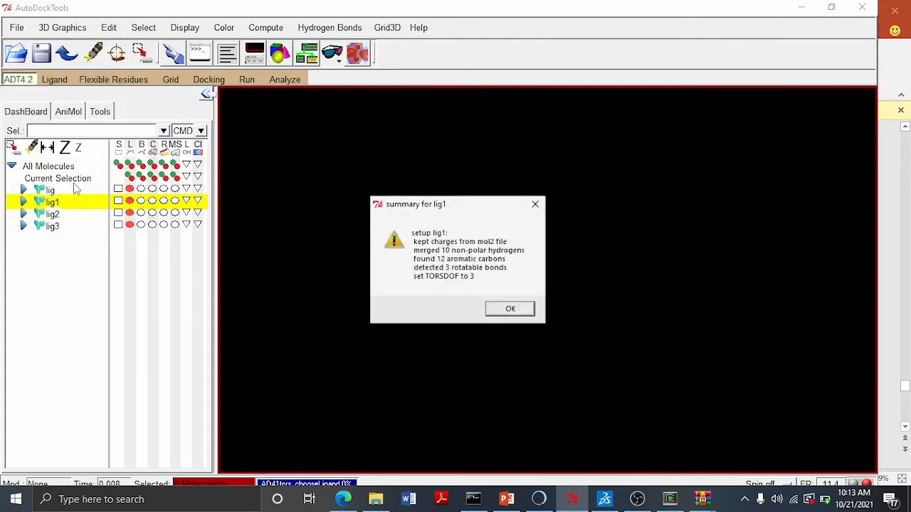
{"action": "left_click", "coordinate": [522, 313]}
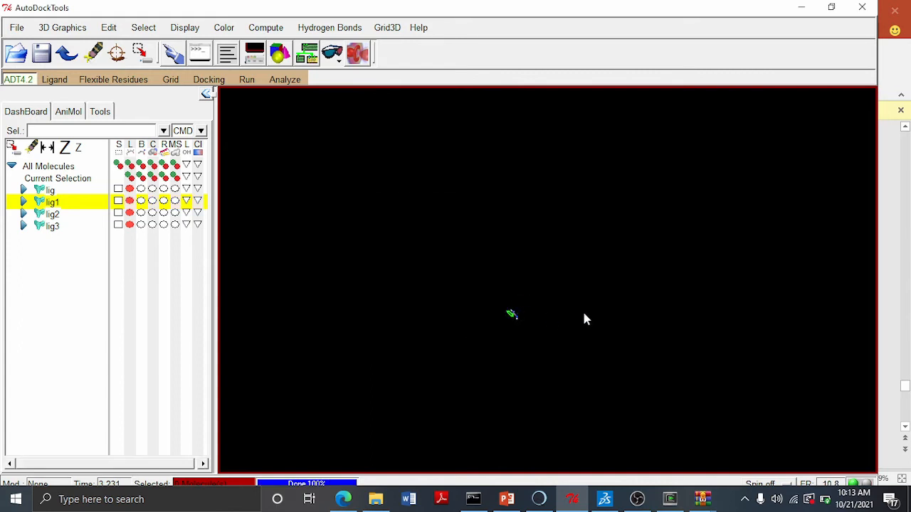
- Save ligand lig1 as lig1.pdbqt in DOCKINGFOLDER
{"action": "left_click", "coordinate": [55, 79]}
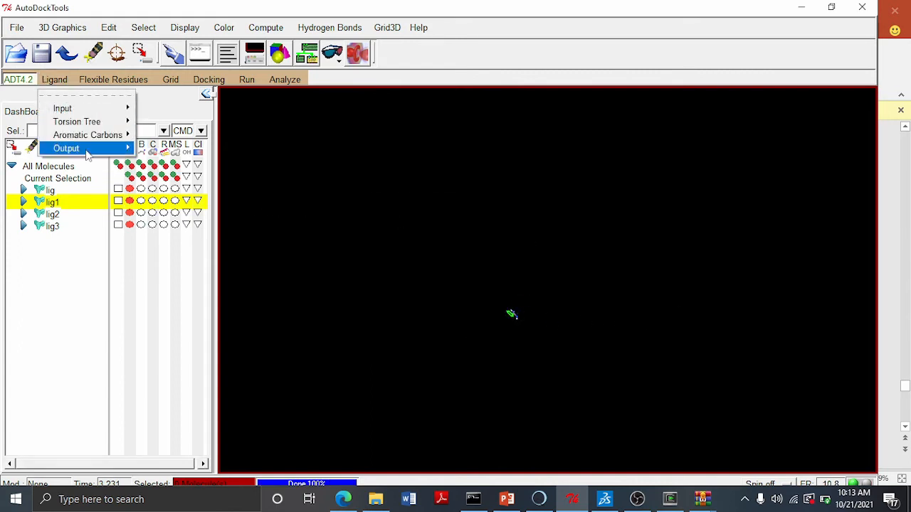
{"action": "mouse_move", "coordinate": [89, 154]}
{"action": "left_click", "coordinate": [181, 158]}
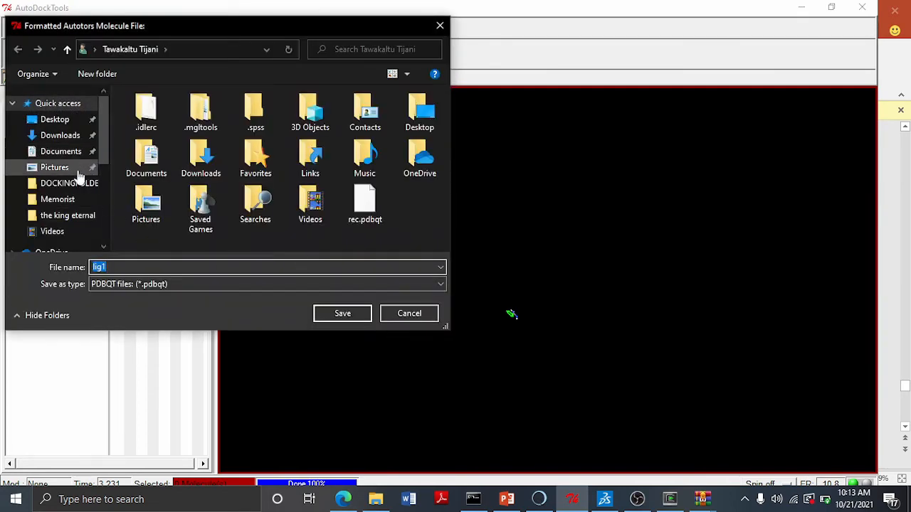
{"action": "left_click", "coordinate": [72, 183]}
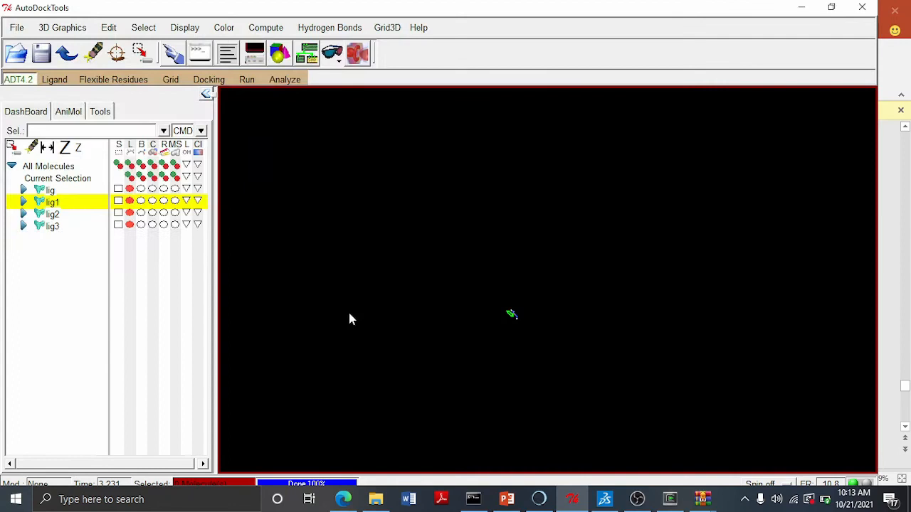
- Select lig2 and choose it as the AutoDock ligand, dismissing its setup summary
{"action": "left_click", "coordinate": [52, 214]}
{"action": "left_click", "coordinate": [55, 79]}
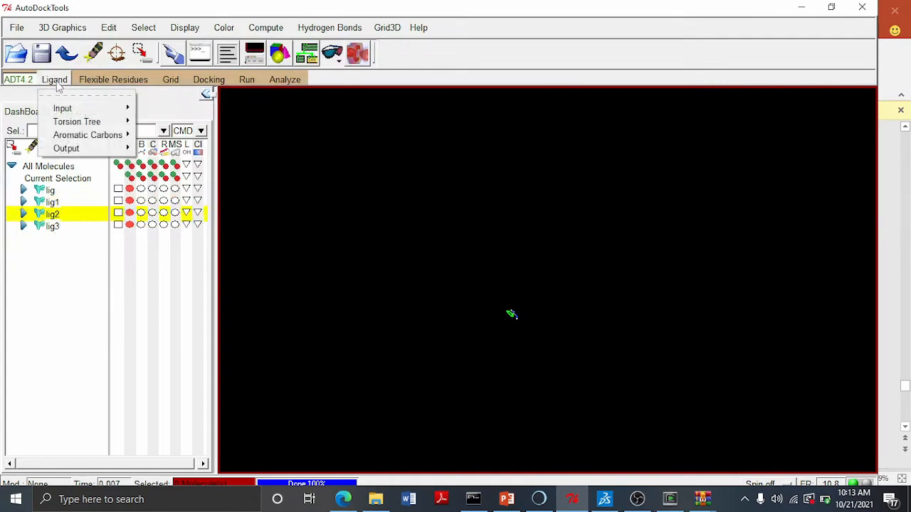
{"action": "mouse_move", "coordinate": [94, 109]}
{"action": "left_click", "coordinate": [191, 134]}
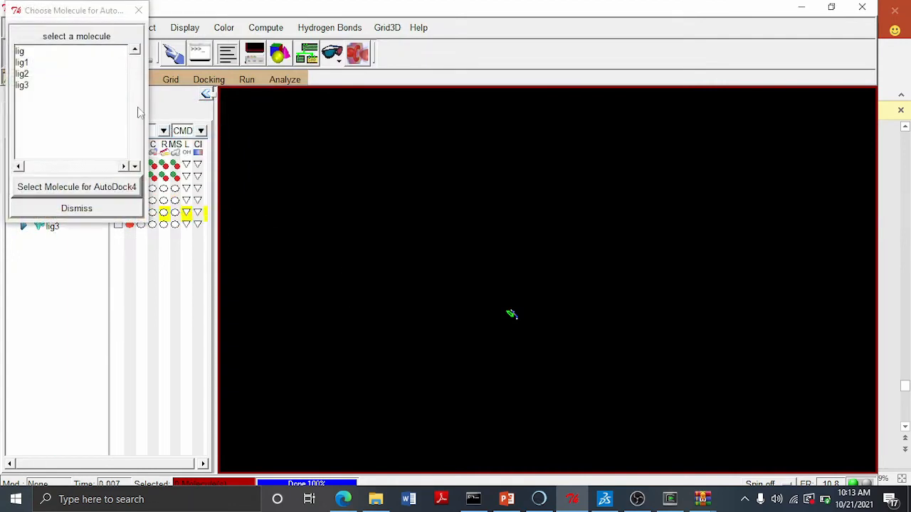
{"action": "left_click", "coordinate": [63, 75]}
{"action": "left_click", "coordinate": [78, 188]}
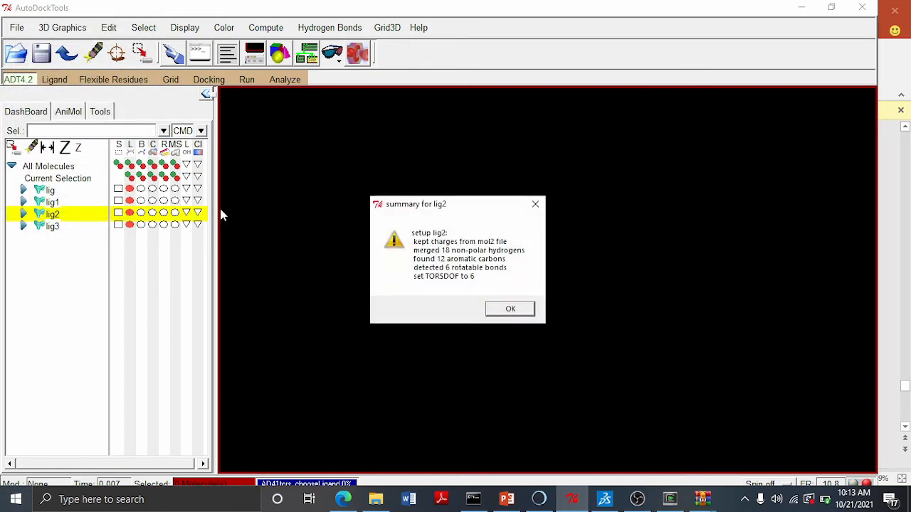
{"action": "left_click", "coordinate": [507, 308]}
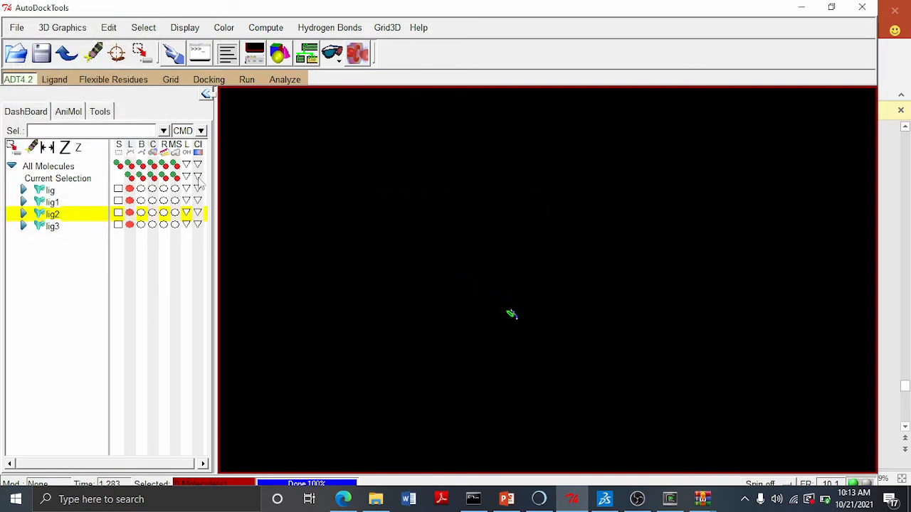
- Save ligand lig2 as lig2.pdbqt in DOCKINGFOLDER
{"action": "left_click", "coordinate": [54, 79]}
{"action": "mouse_move", "coordinate": [102, 148]}
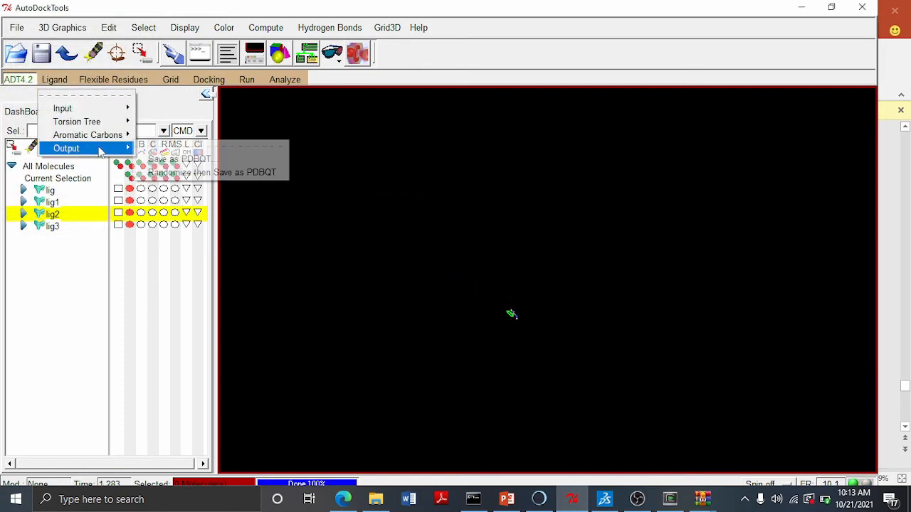
{"action": "left_click", "coordinate": [187, 161]}
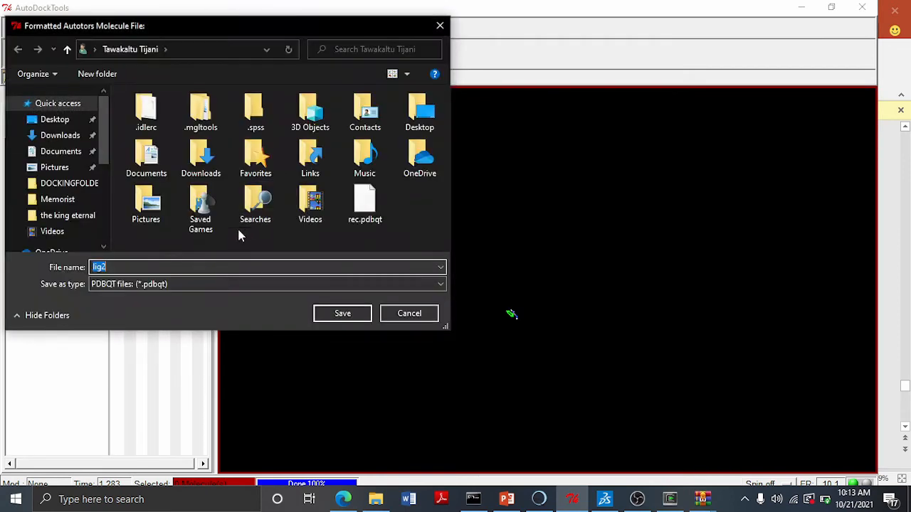
{"action": "left_click", "coordinate": [66, 183]}
{"action": "left_click", "coordinate": [342, 314]}
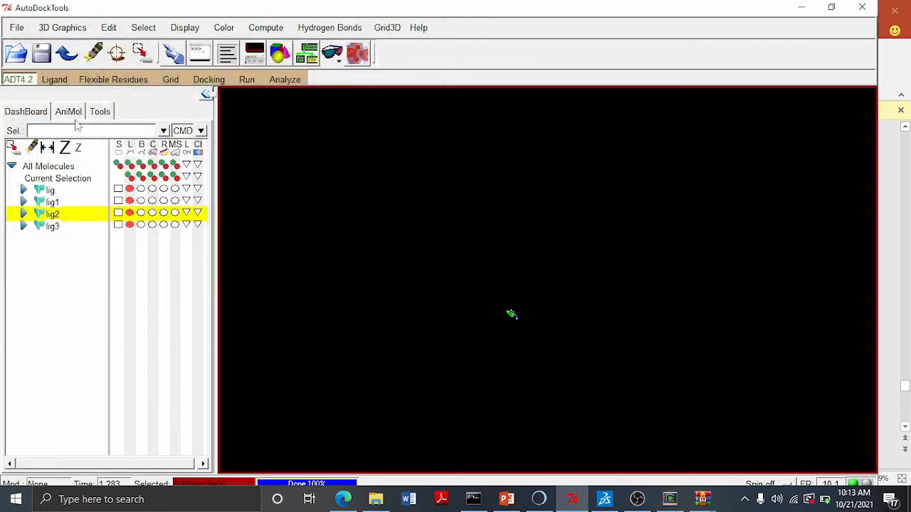
- Select lig3 and choose it as the AutoDock ligand, dismissing its setup summary
{"action": "left_click", "coordinate": [53, 226]}
{"action": "left_click", "coordinate": [54, 79]}
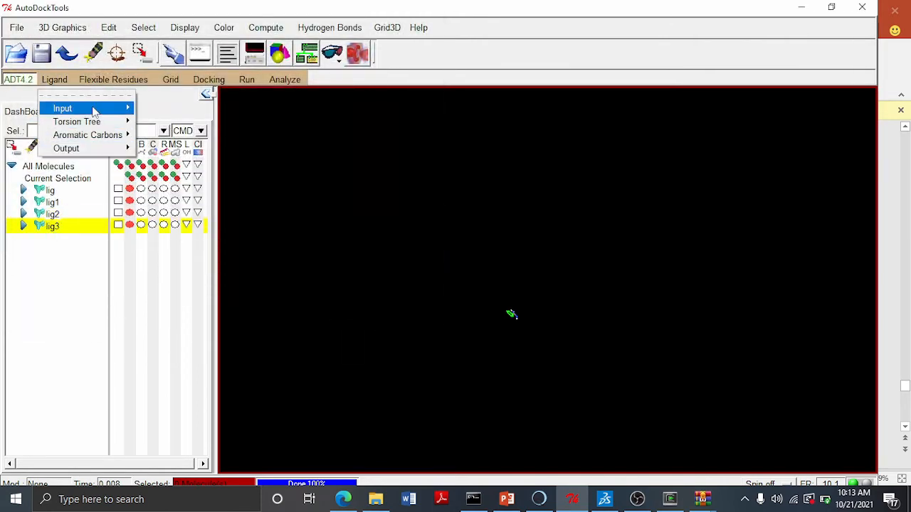
{"action": "mouse_move", "coordinate": [85, 109]}
{"action": "left_click", "coordinate": [162, 132]}
{"action": "left_click", "coordinate": [63, 95]}
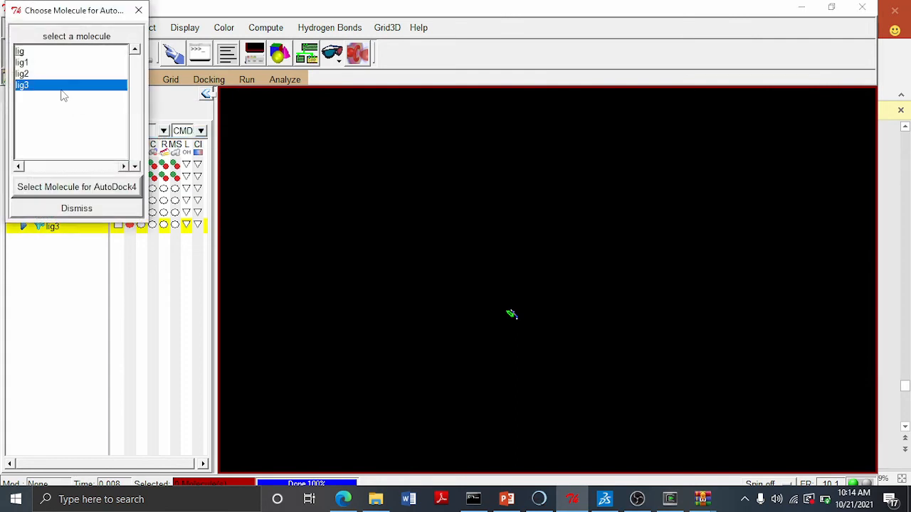
{"action": "left_click", "coordinate": [80, 186]}
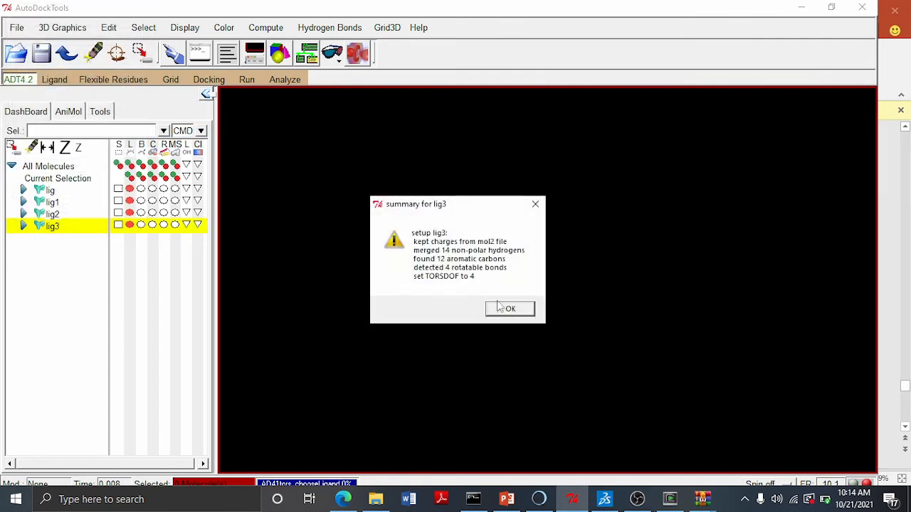
{"action": "left_click", "coordinate": [504, 308]}
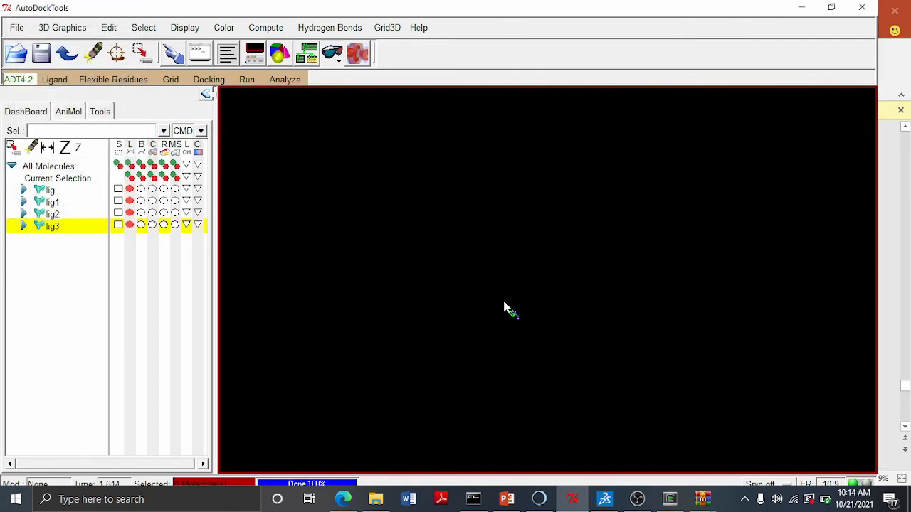
- Save ligand lig3 as lig3.pdbqt in DOCKINGFOLDER
{"action": "left_click", "coordinate": [54, 79]}
{"action": "mouse_move", "coordinate": [97, 150]}
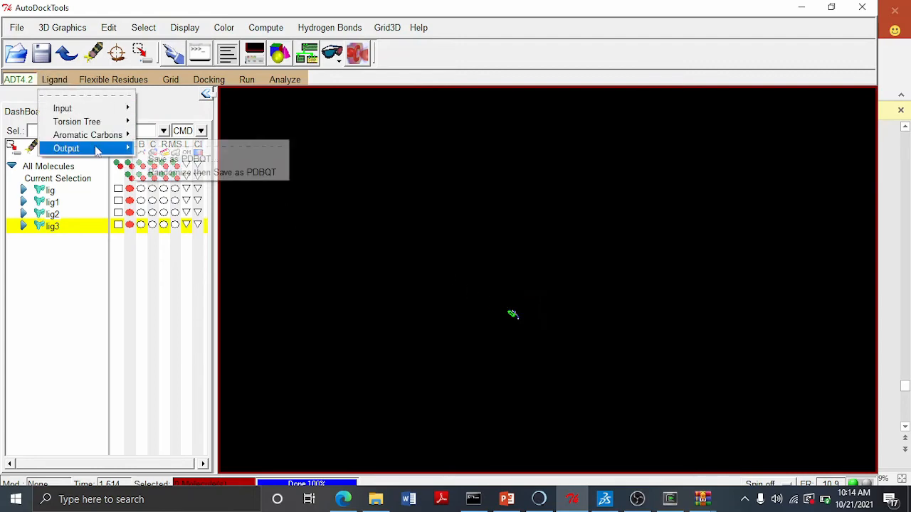
{"action": "left_click", "coordinate": [165, 158]}
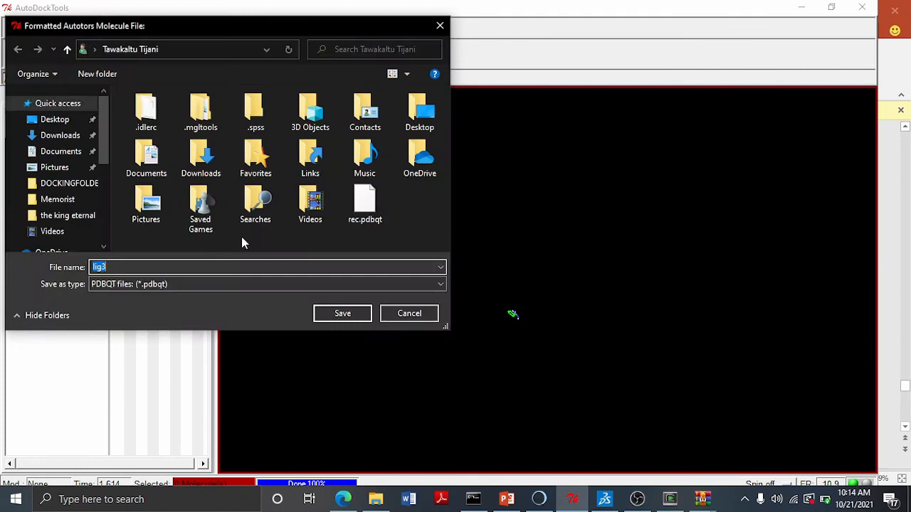
{"action": "left_click", "coordinate": [71, 183]}
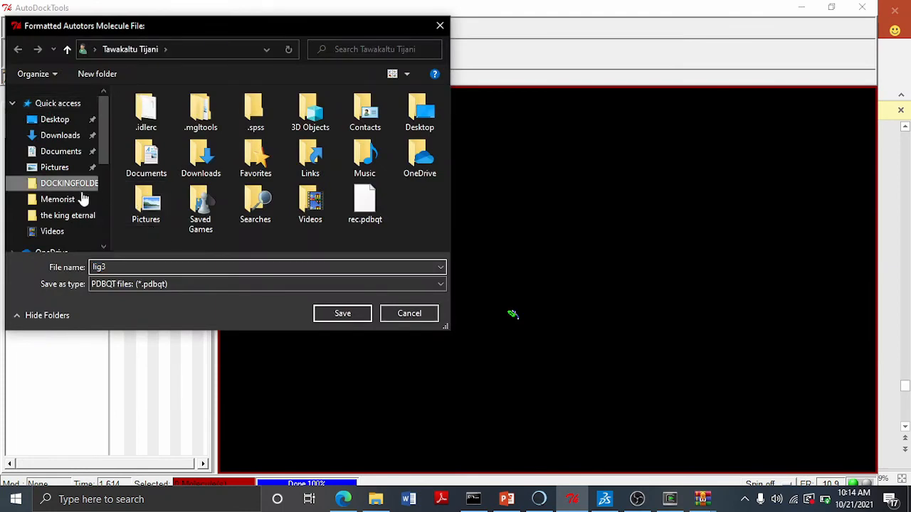
{"action": "left_click", "coordinate": [340, 314]}
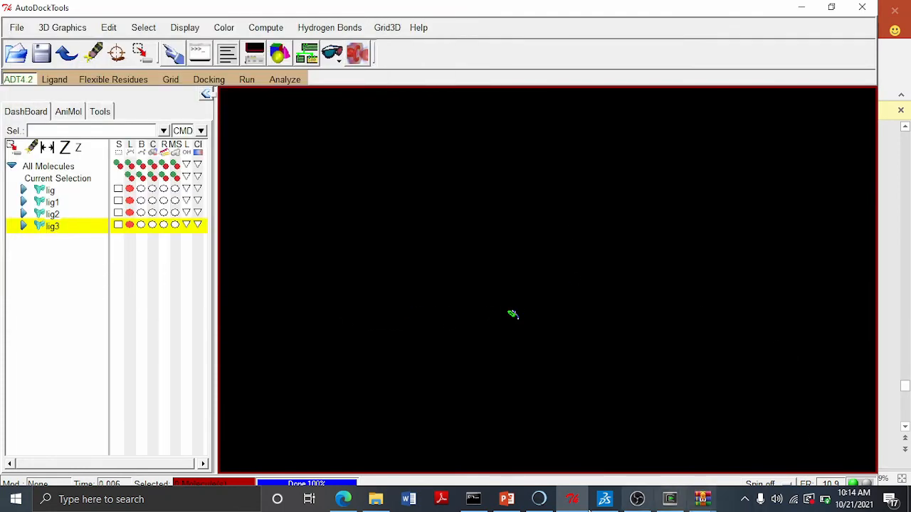
- Review the DOCKINGFOLDER contents in File Explorer to check the generated .pdbqt files, then minimize it
{"action": "left_click", "coordinate": [377, 500]}
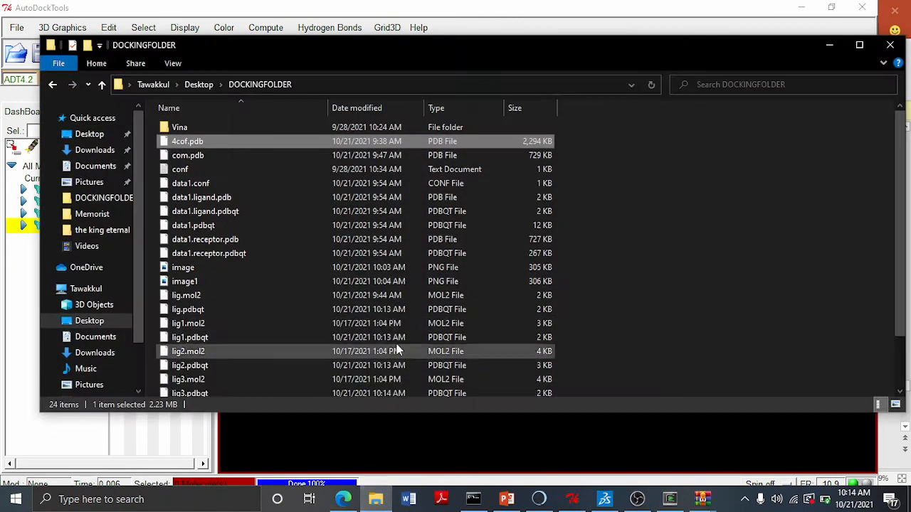
{"action": "scroll", "coordinate": [230, 244], "scroll_direction": "down", "scroll_amount": 2}
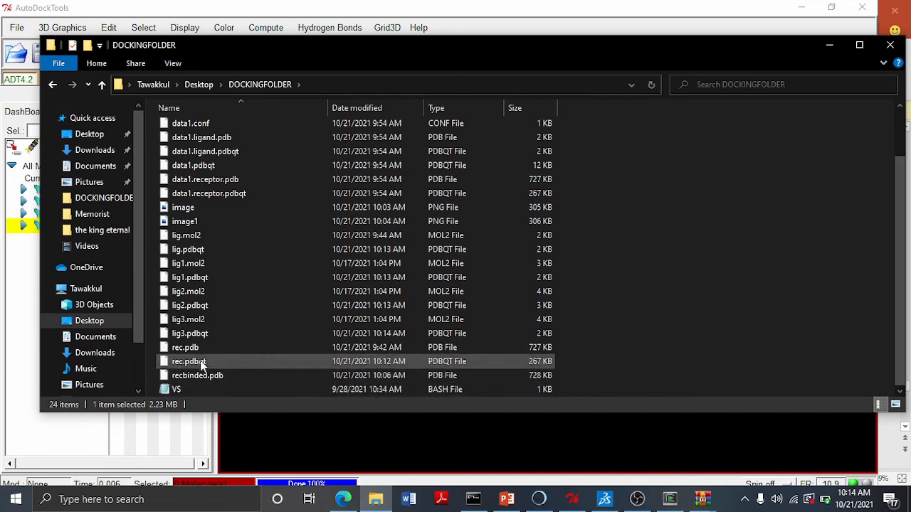
{"action": "left_click", "coordinate": [829, 45]}
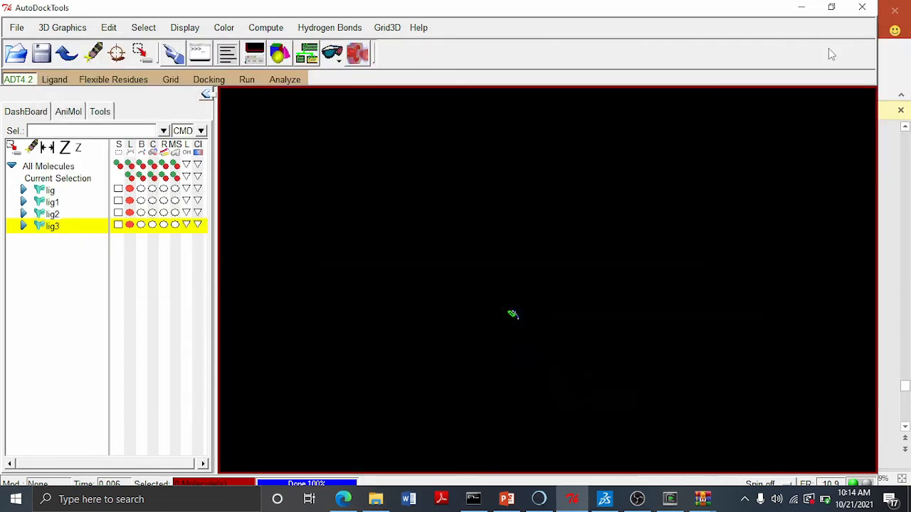
- Switch to the PowerPoint tutorial slides and open slide 26 on docking the ligand via the terminal
{"action": "left_click", "coordinate": [507, 499]}
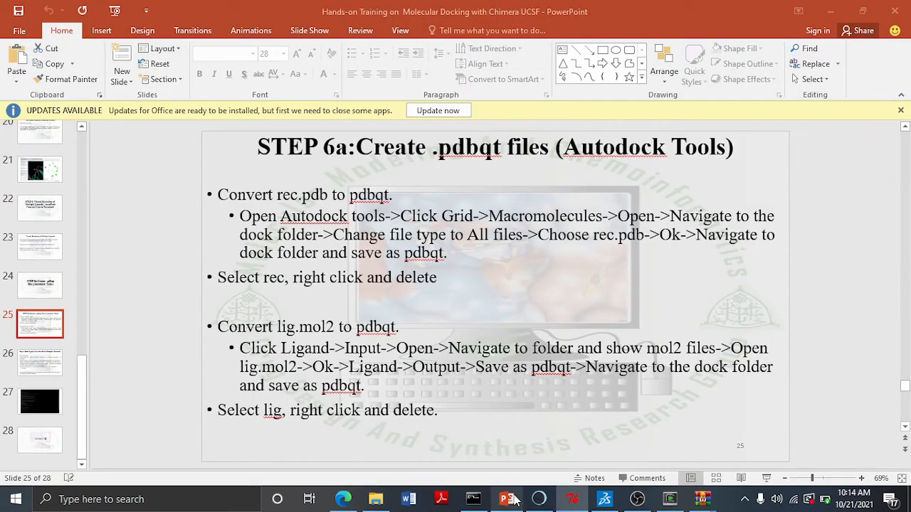
{"action": "left_click", "coordinate": [47, 366]}
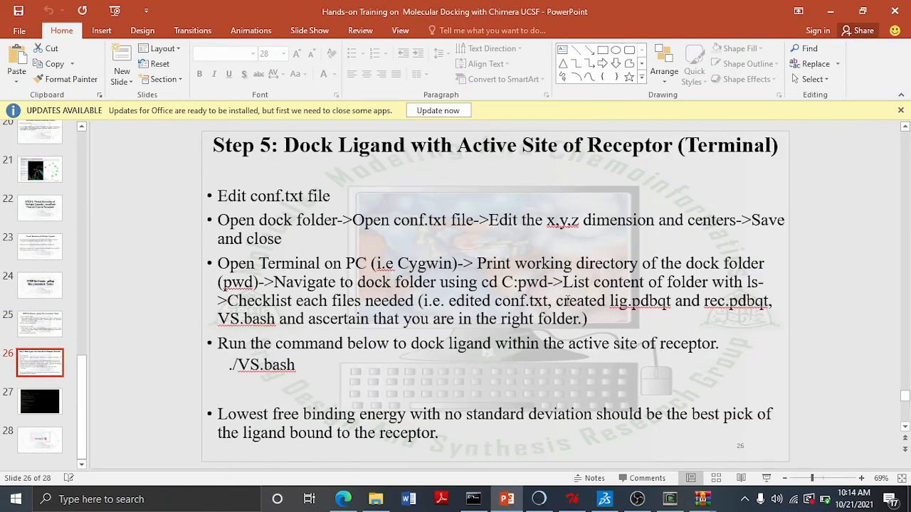